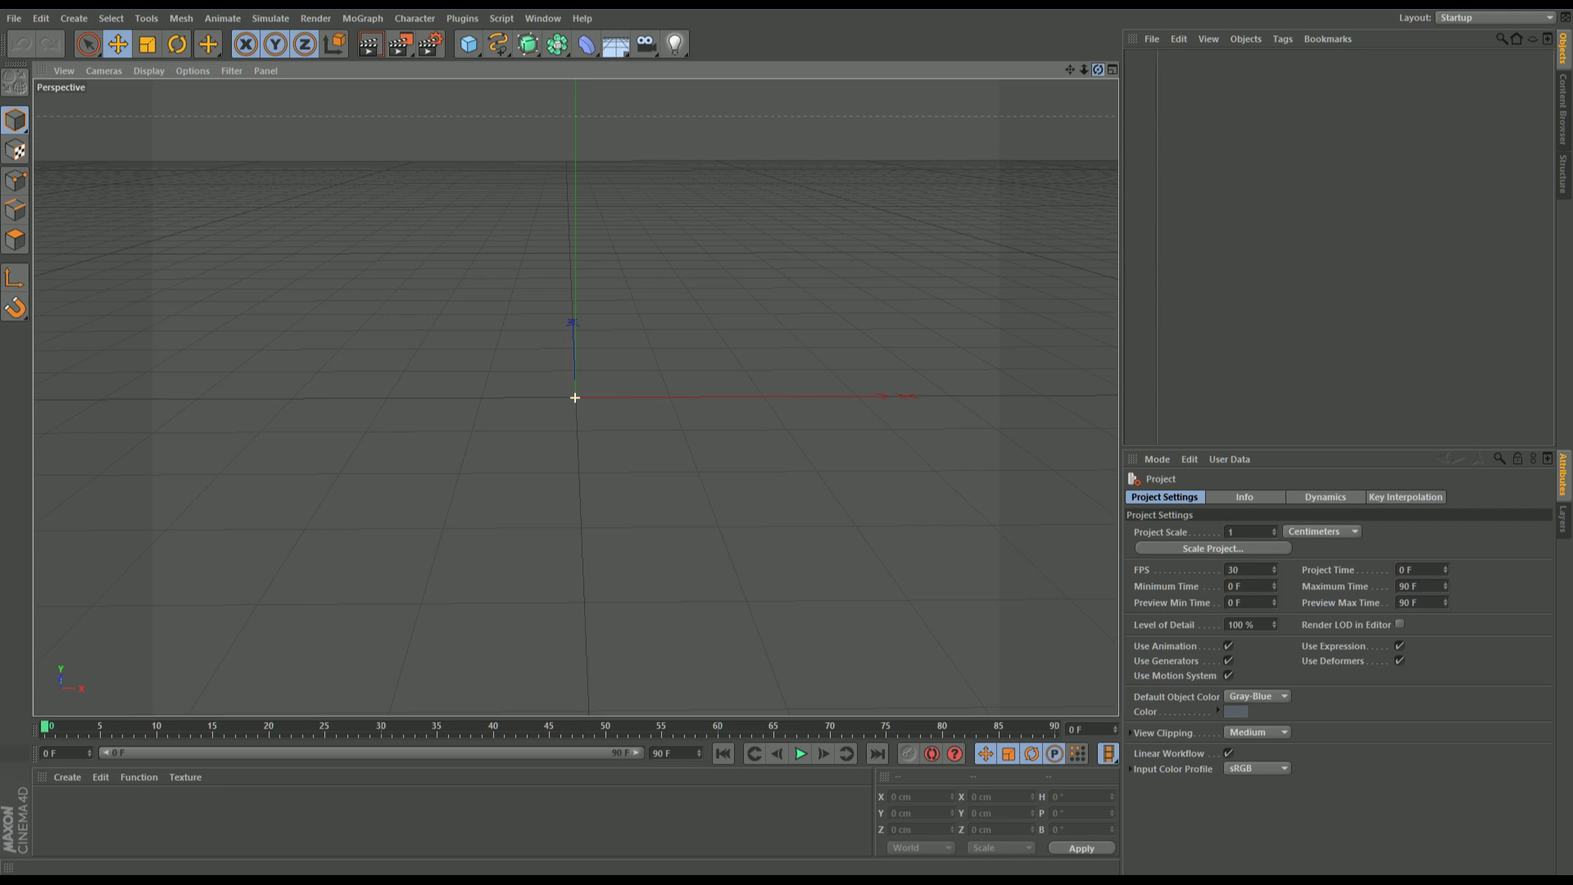
Step: Set the render output size to a width of 1280 and a height of 720 pixels
left_click_drag(575, 397, 575, 397, "alt")
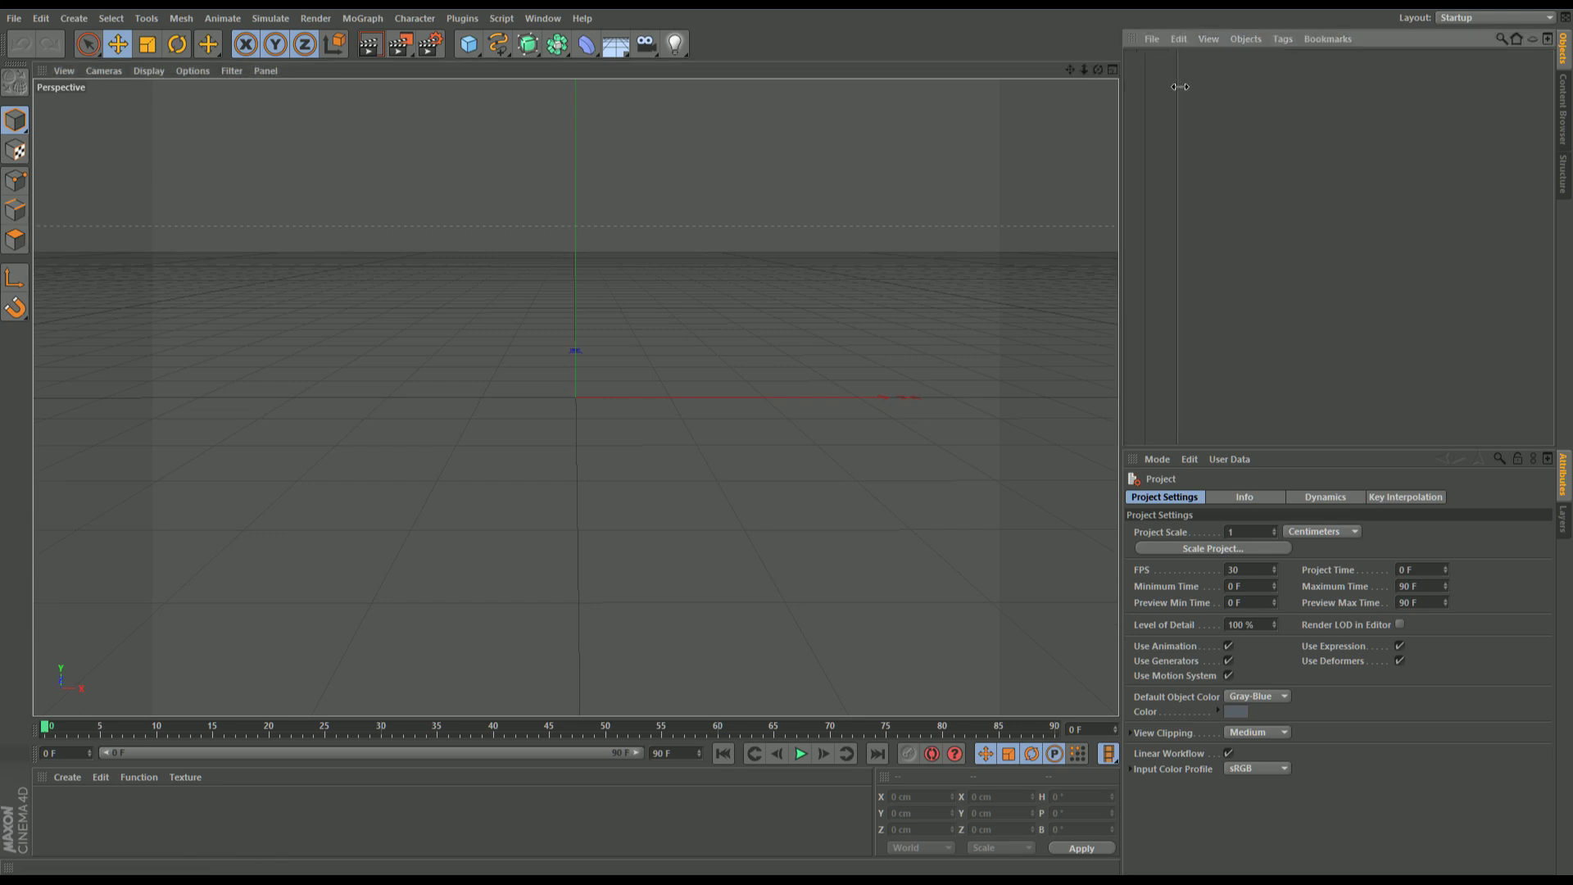
left_click(430, 48)
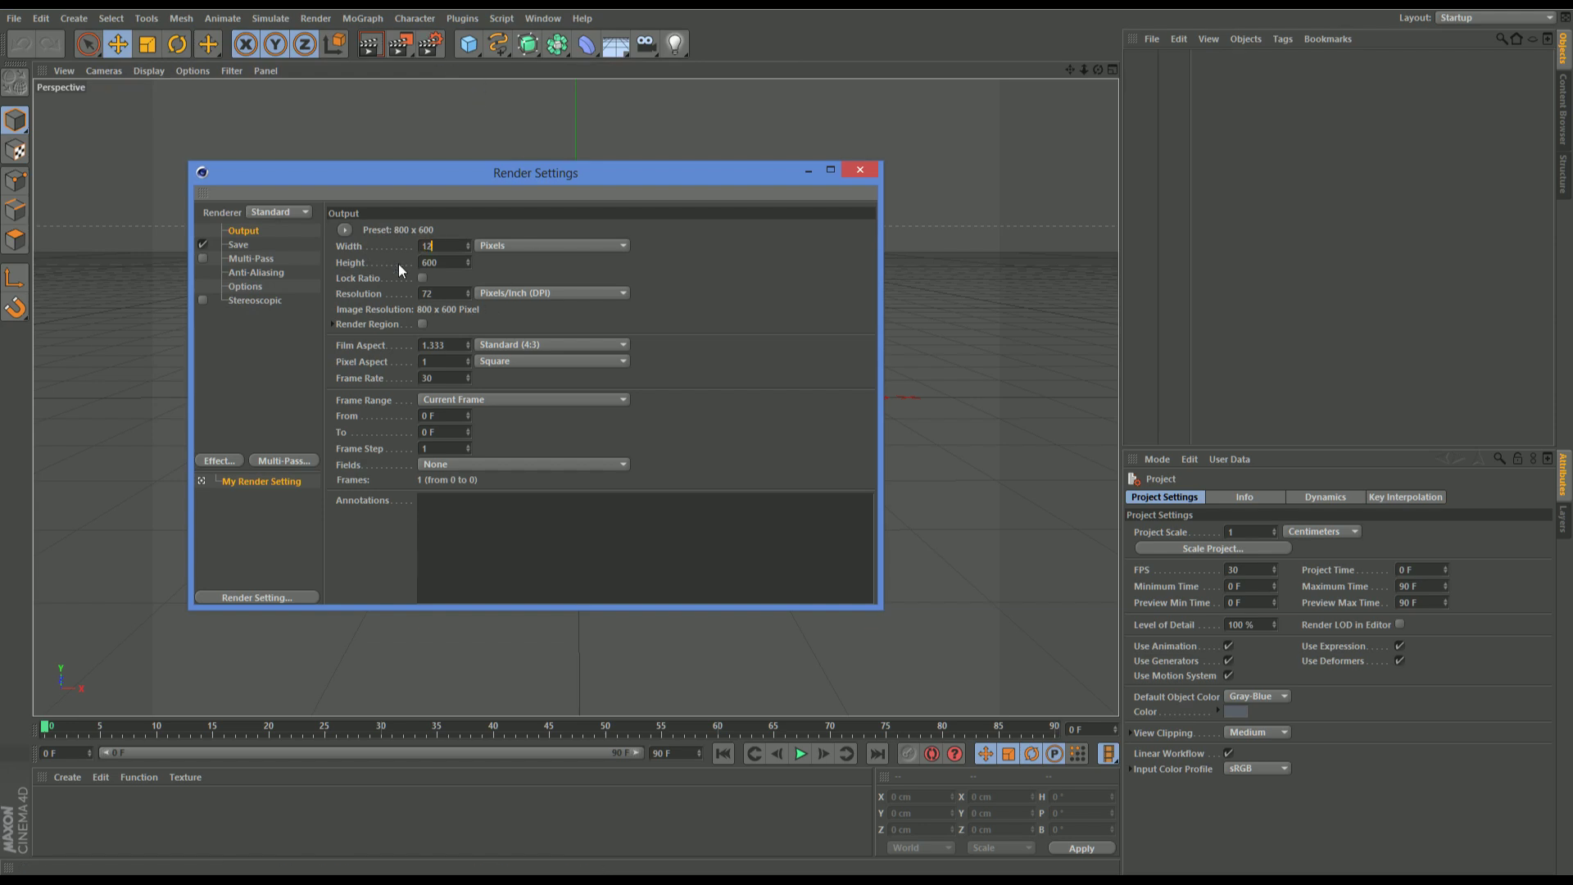
type("1280")
key("Tab")
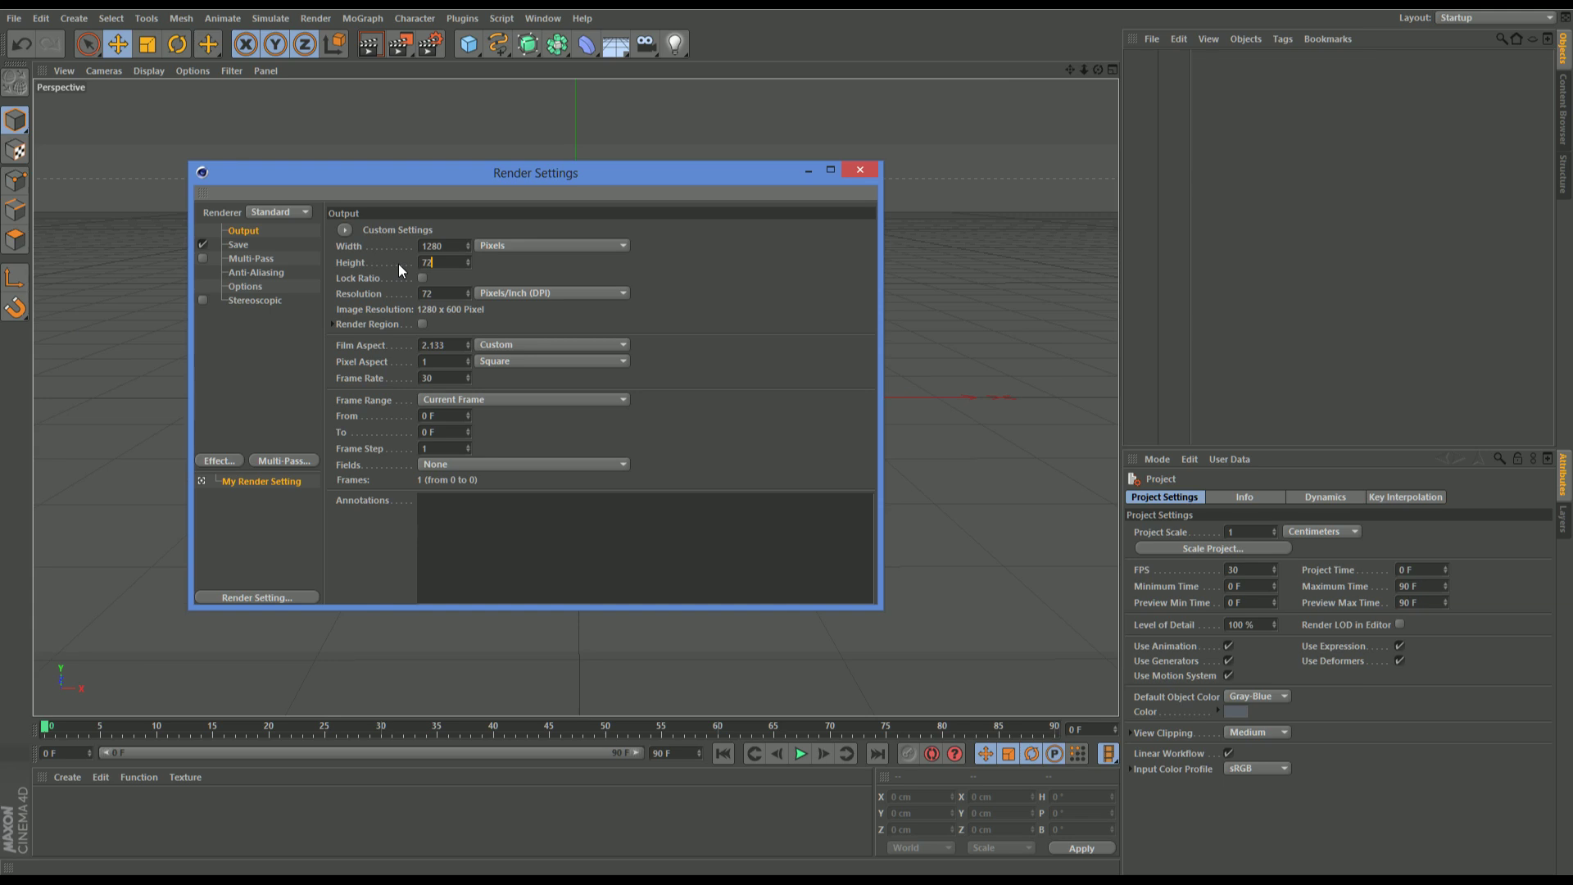
type("720")
key("Return")
left_click(860, 170)
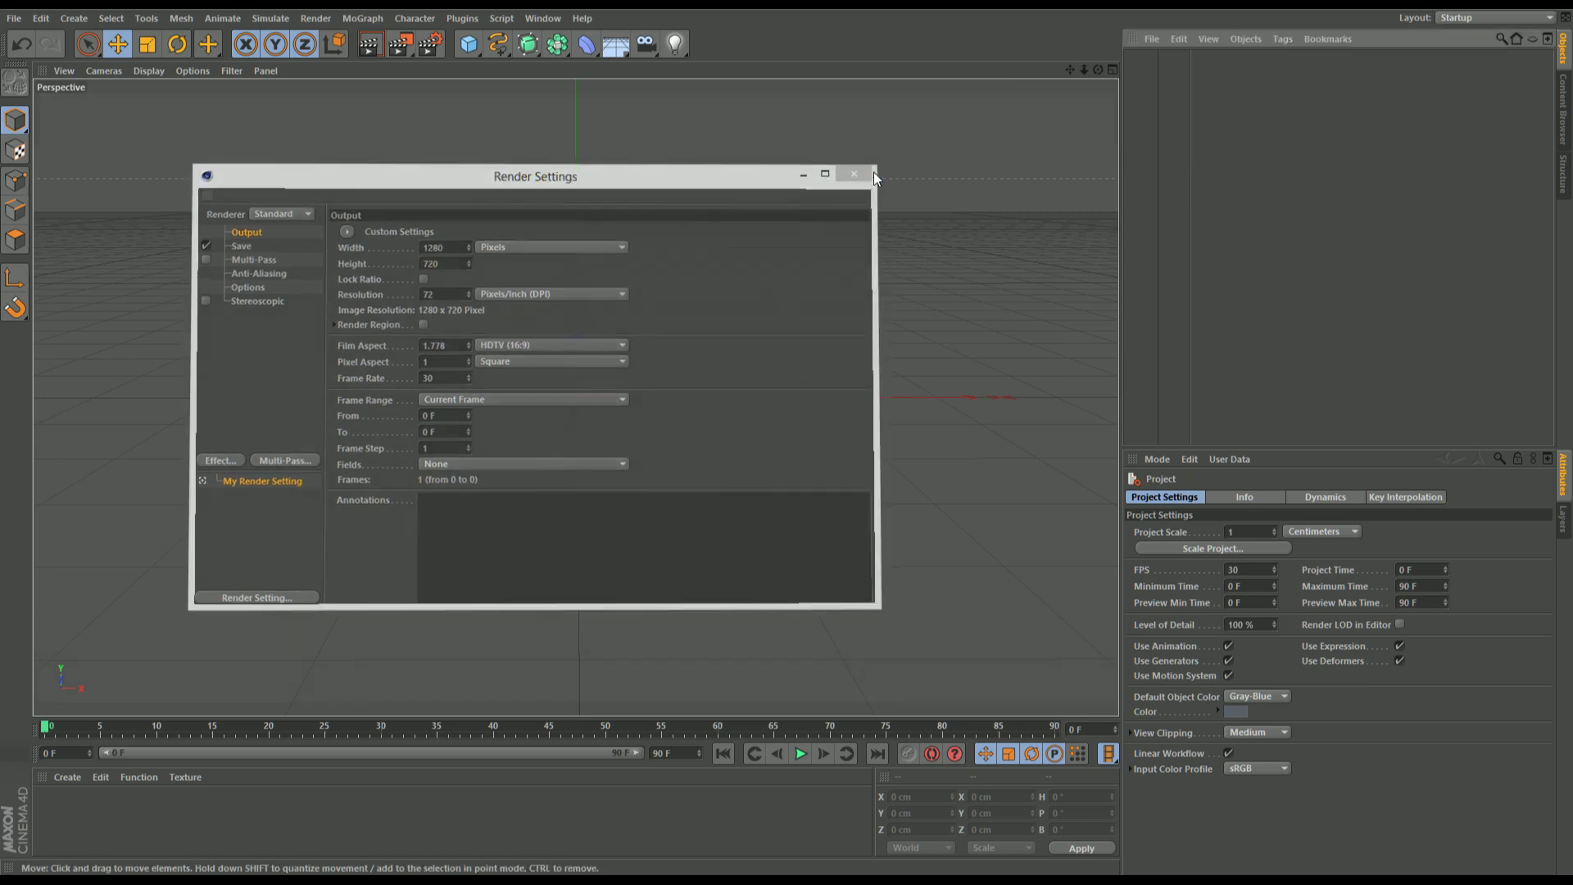
Step: Load the Boat object preset from the Minecraft Vehicles presets into the scene
left_click_drag(1098, 68, 1090, 90)
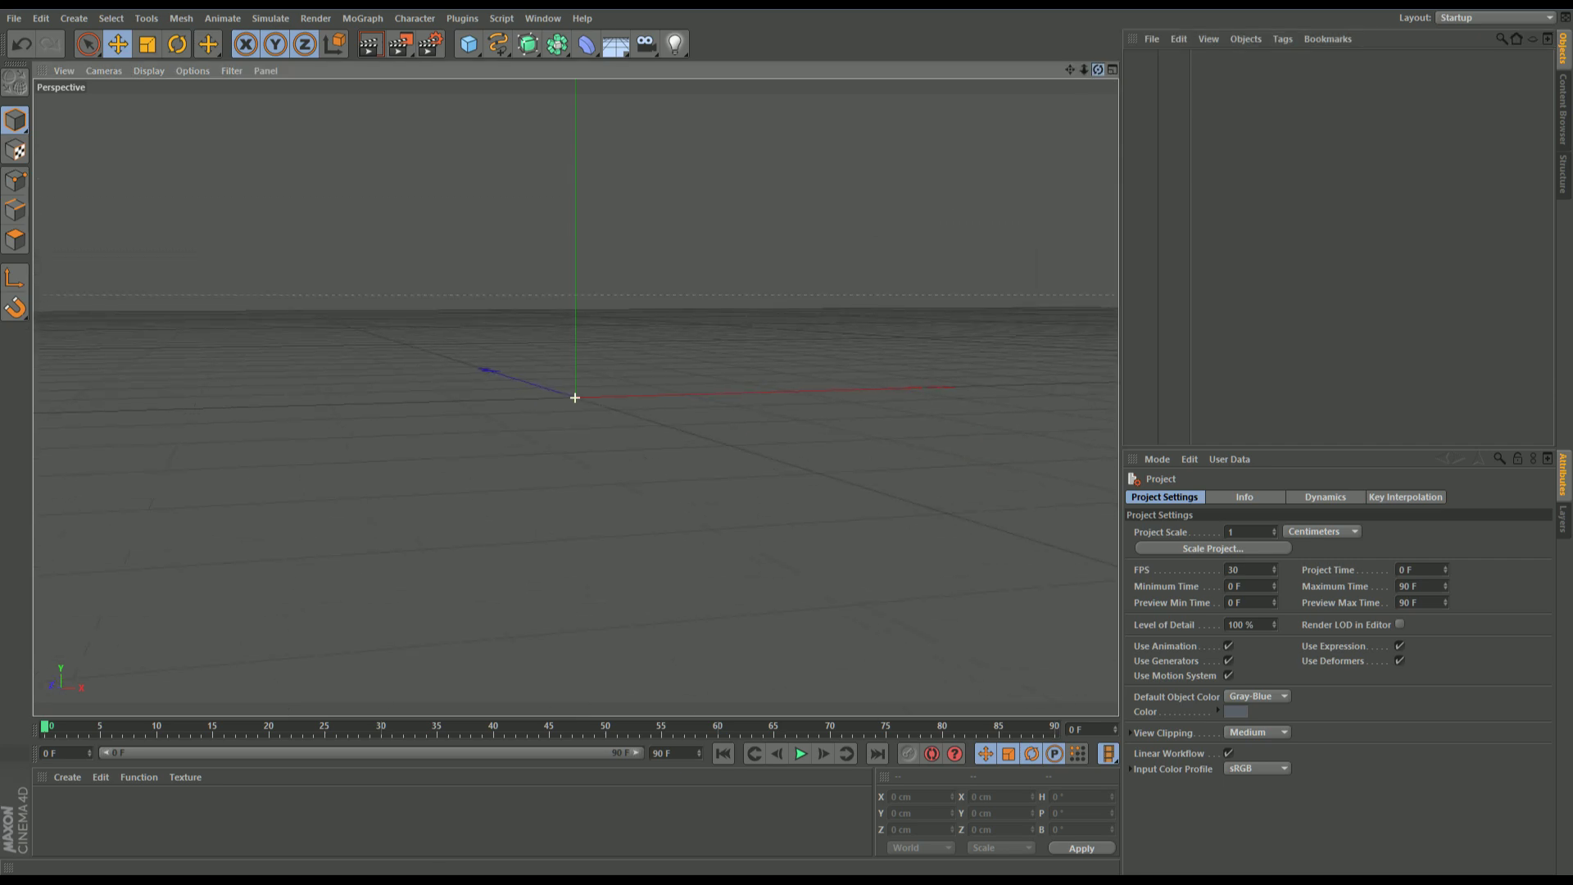
left_click_drag(1090, 90, 1148, 53)
left_click(1151, 39)
mouse_move(1204, 102)
mouse_move(1323, 122)
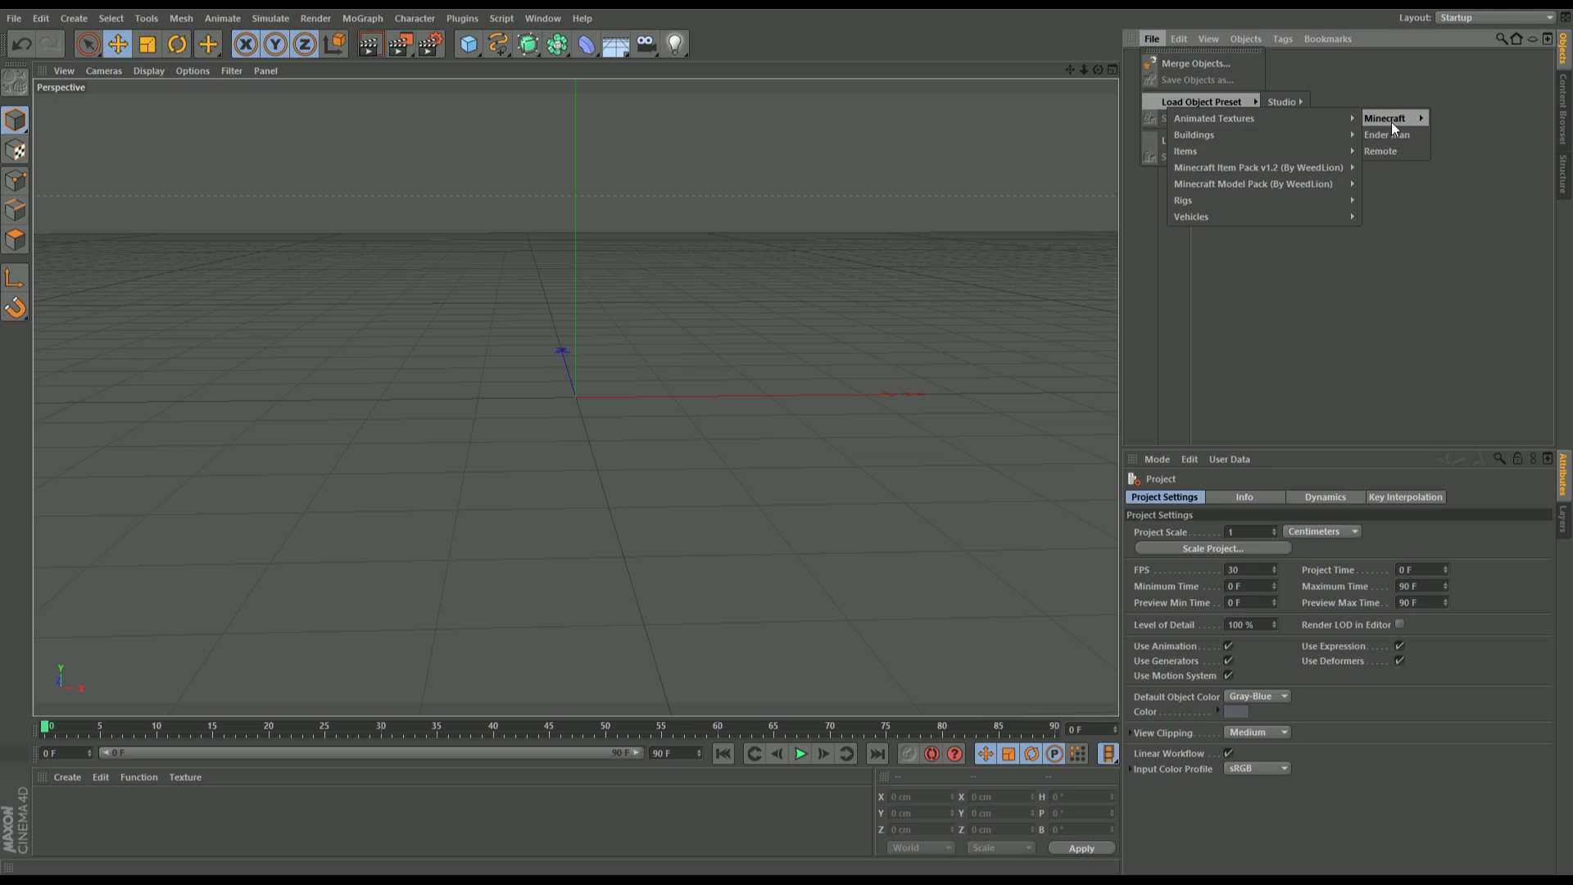
mouse_move(1283, 164)
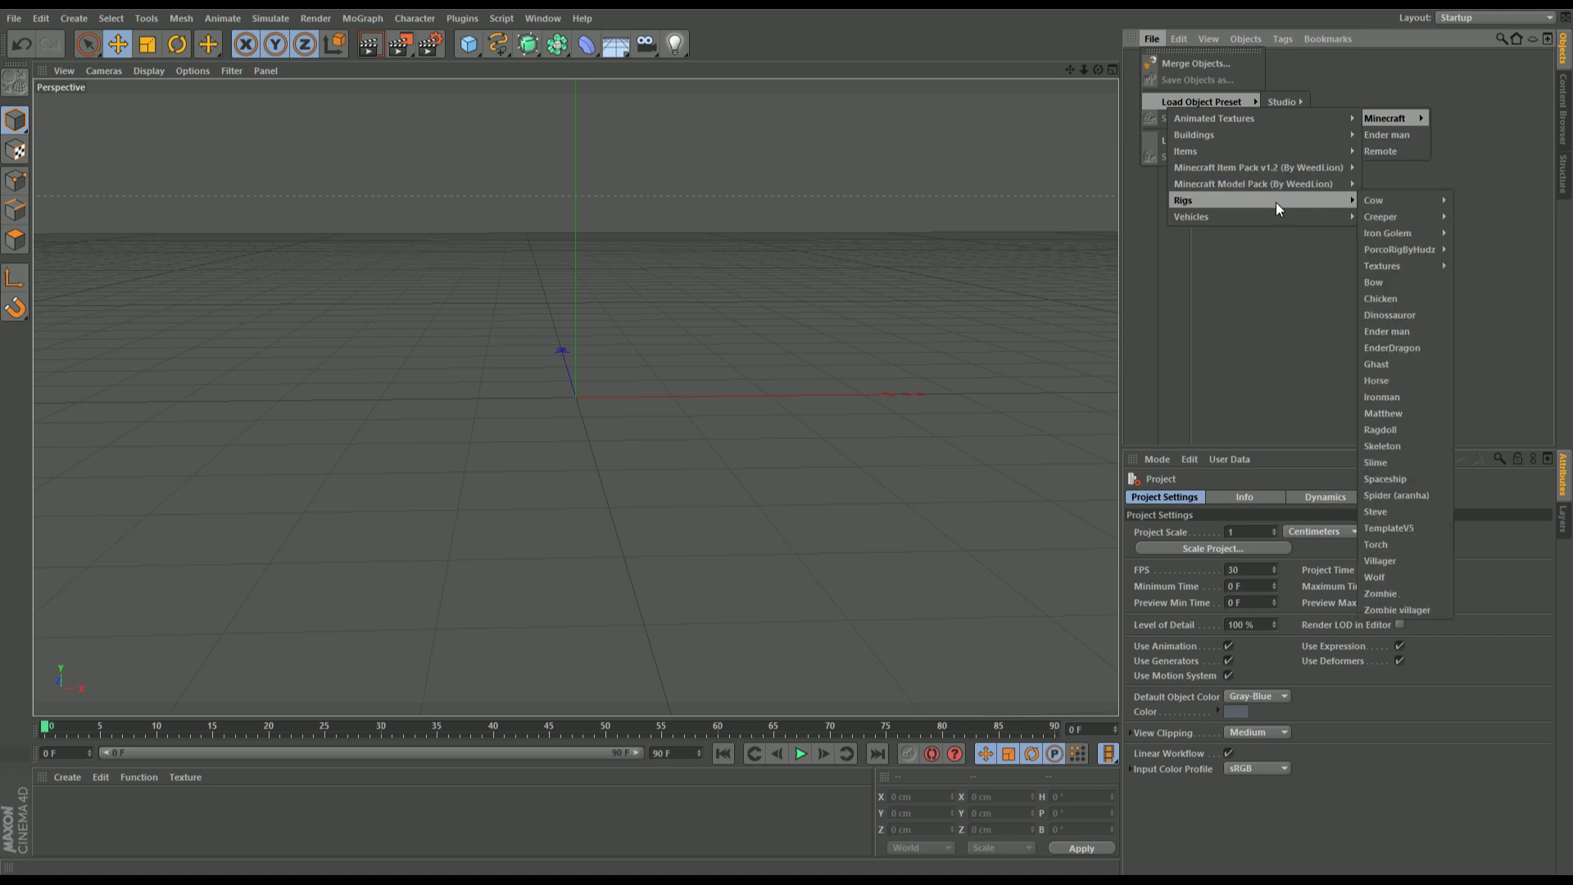
left_click(1393, 232)
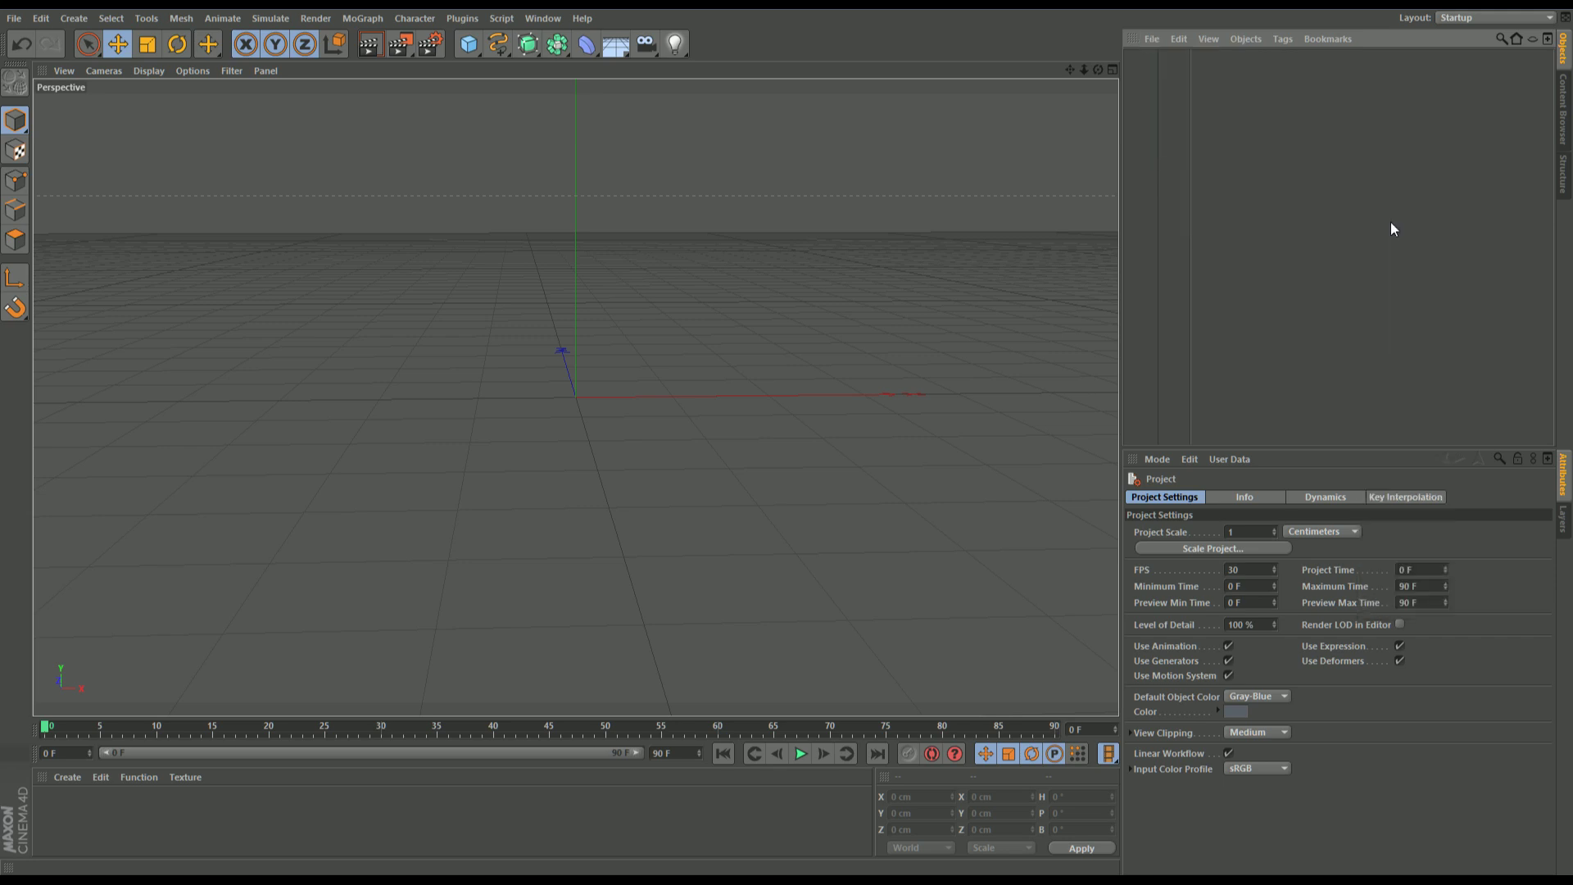
Step: Raise the boat along the Y axis to about 146 cm and deselect it
left_click_drag(1084, 70, 1229, 105)
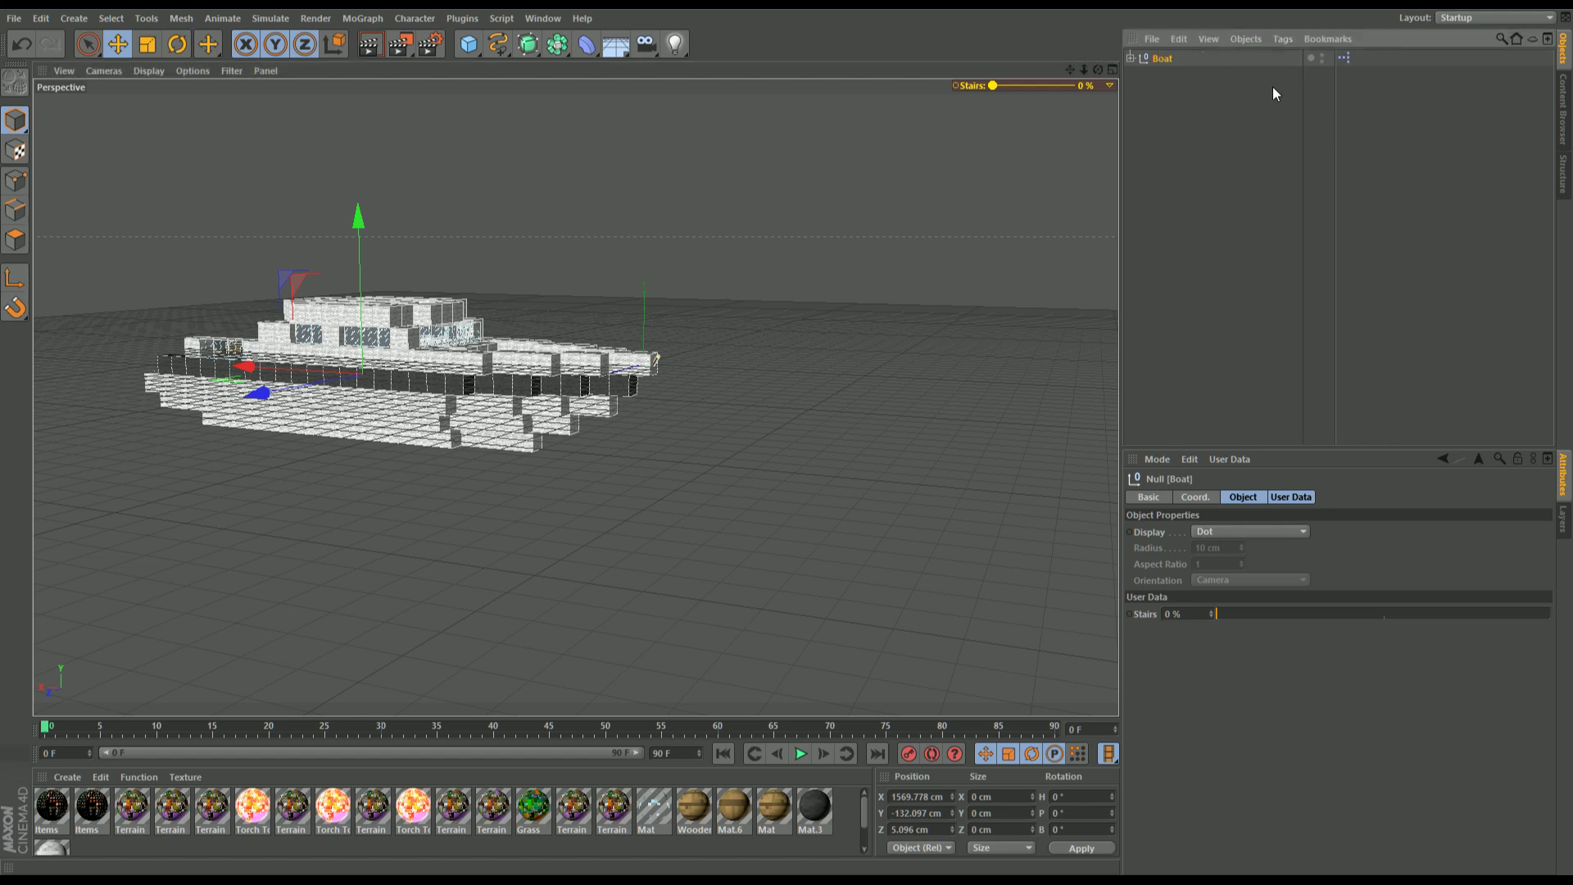
left_click(1130, 57)
left_click(1130, 57)
left_click_drag(361, 219, 365, 159)
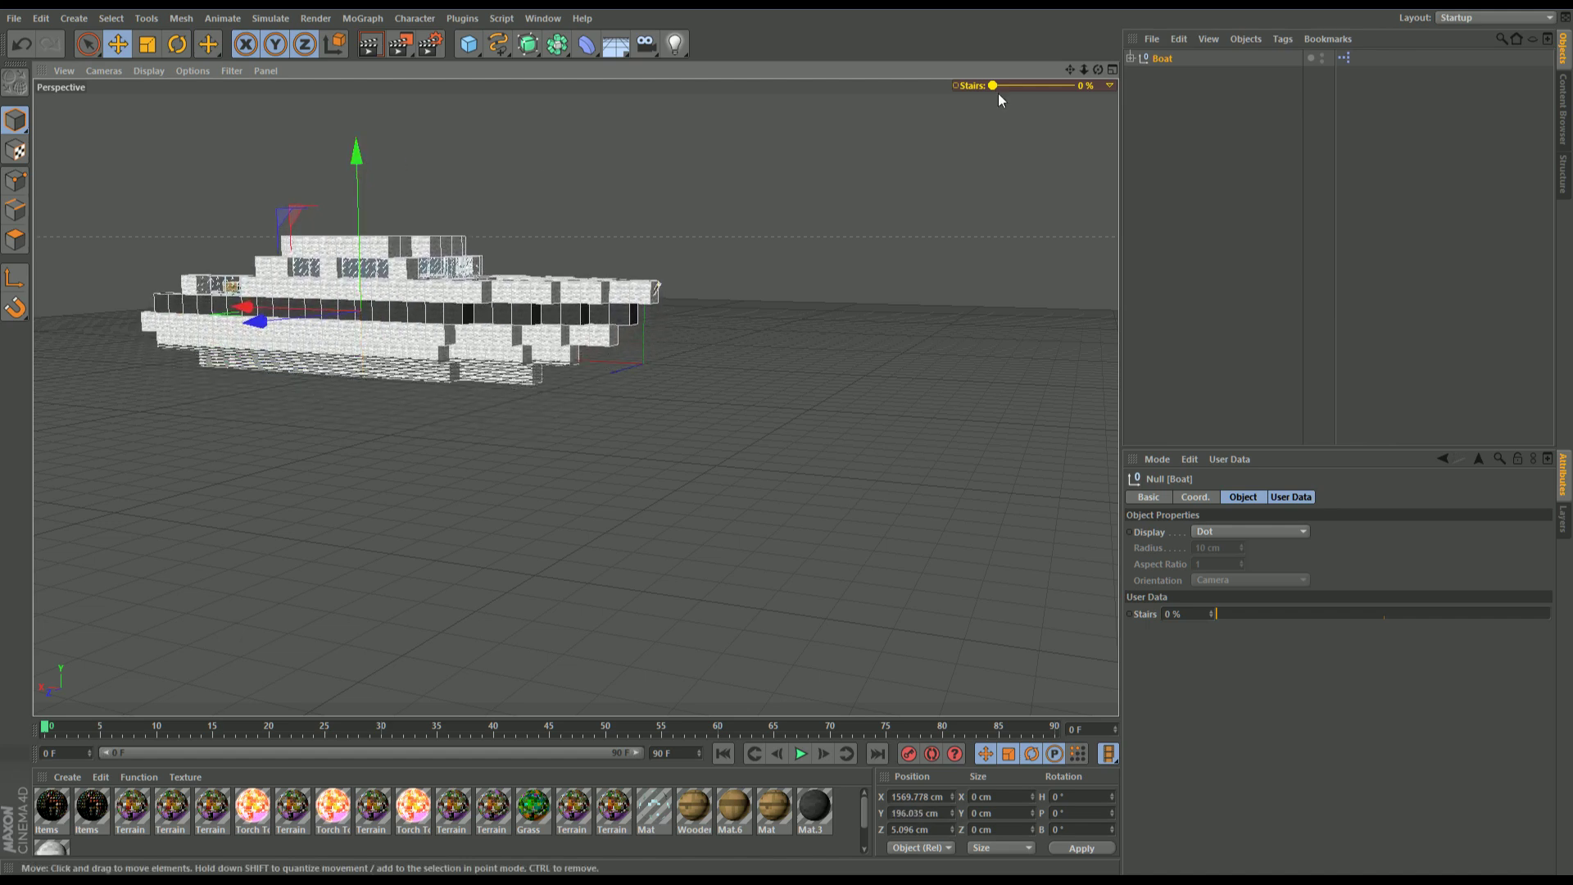
left_click_drag(1098, 69, 658, 458)
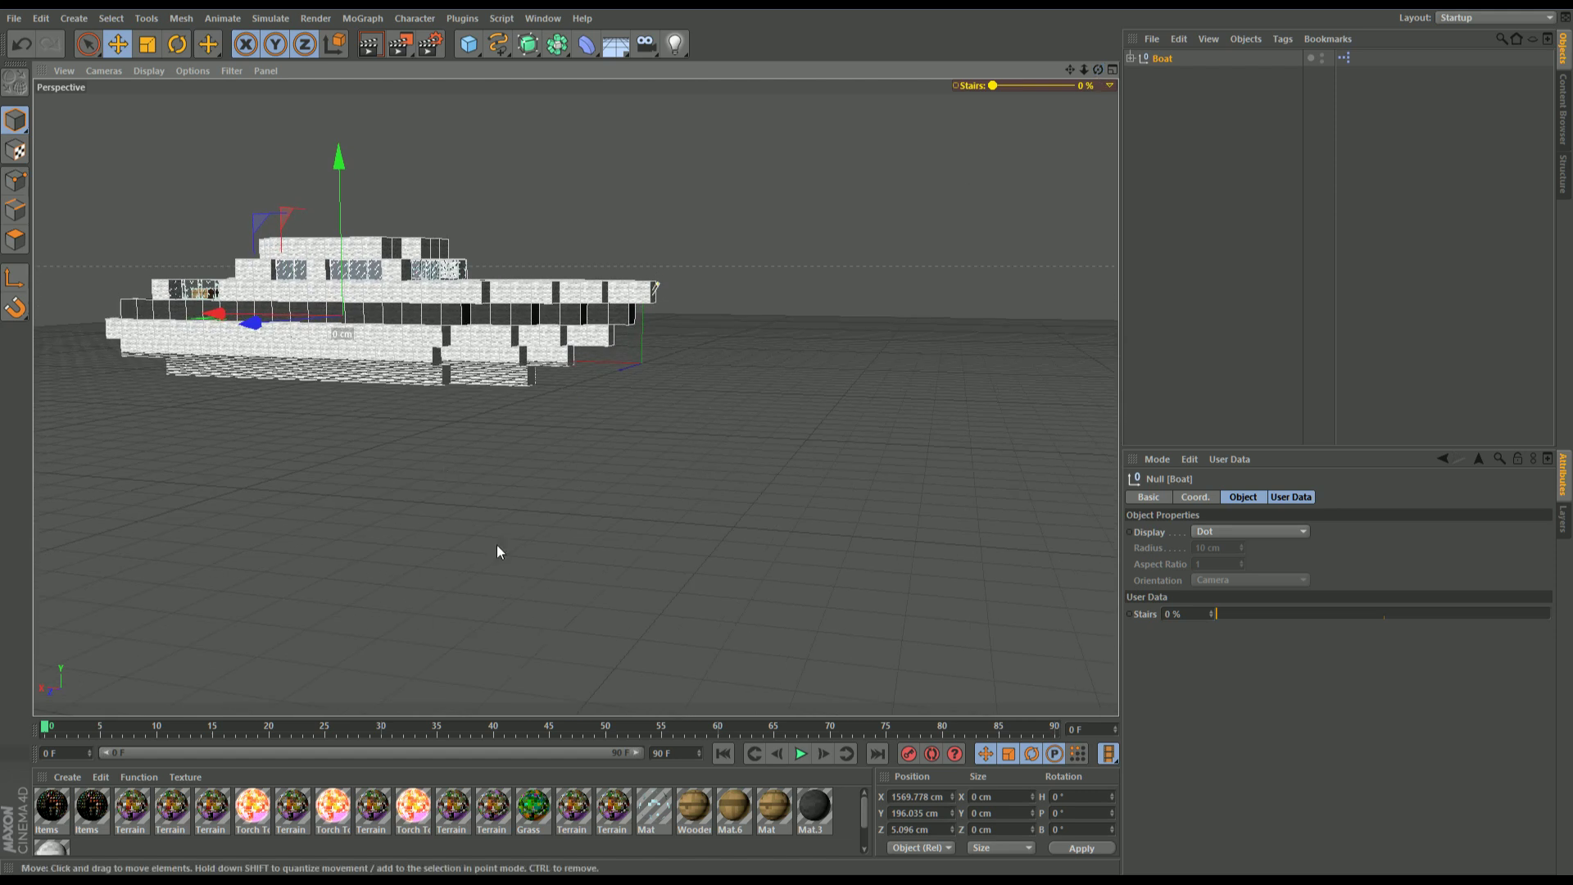
left_click_drag(342, 164, 344, 177)
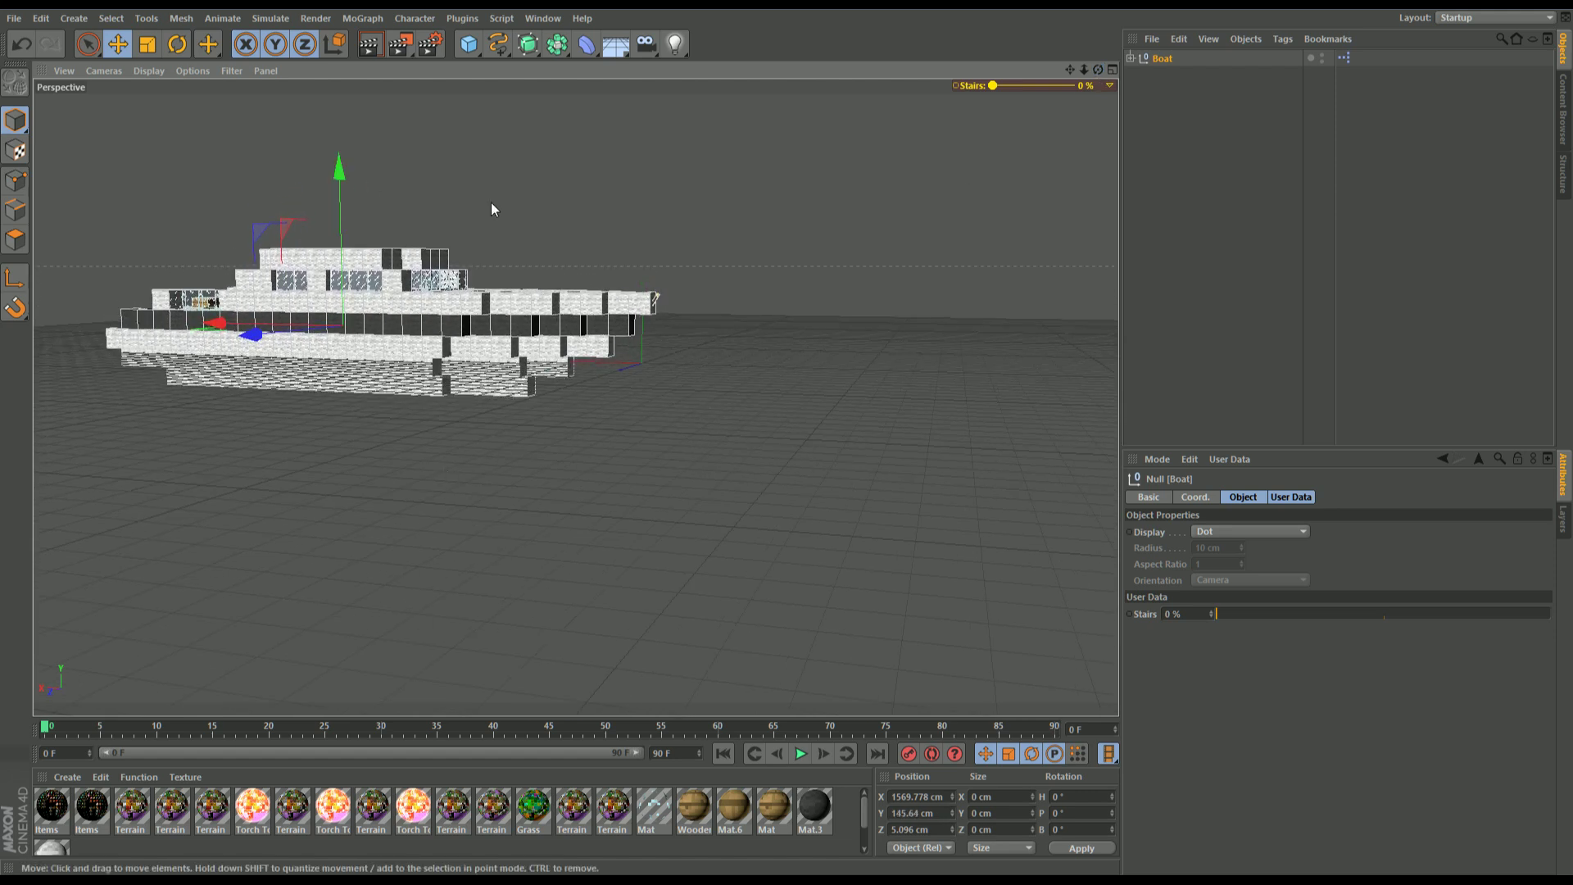
left_click(1156, 103)
Step: Add a plane primitive and scale it up until it reaches the horizon as the water surface around the boat
left_click_drag(1098, 69, 971, 88)
left_click_drag(575, 398, 575, 397)
left_click_drag(1101, 74, 941, 137)
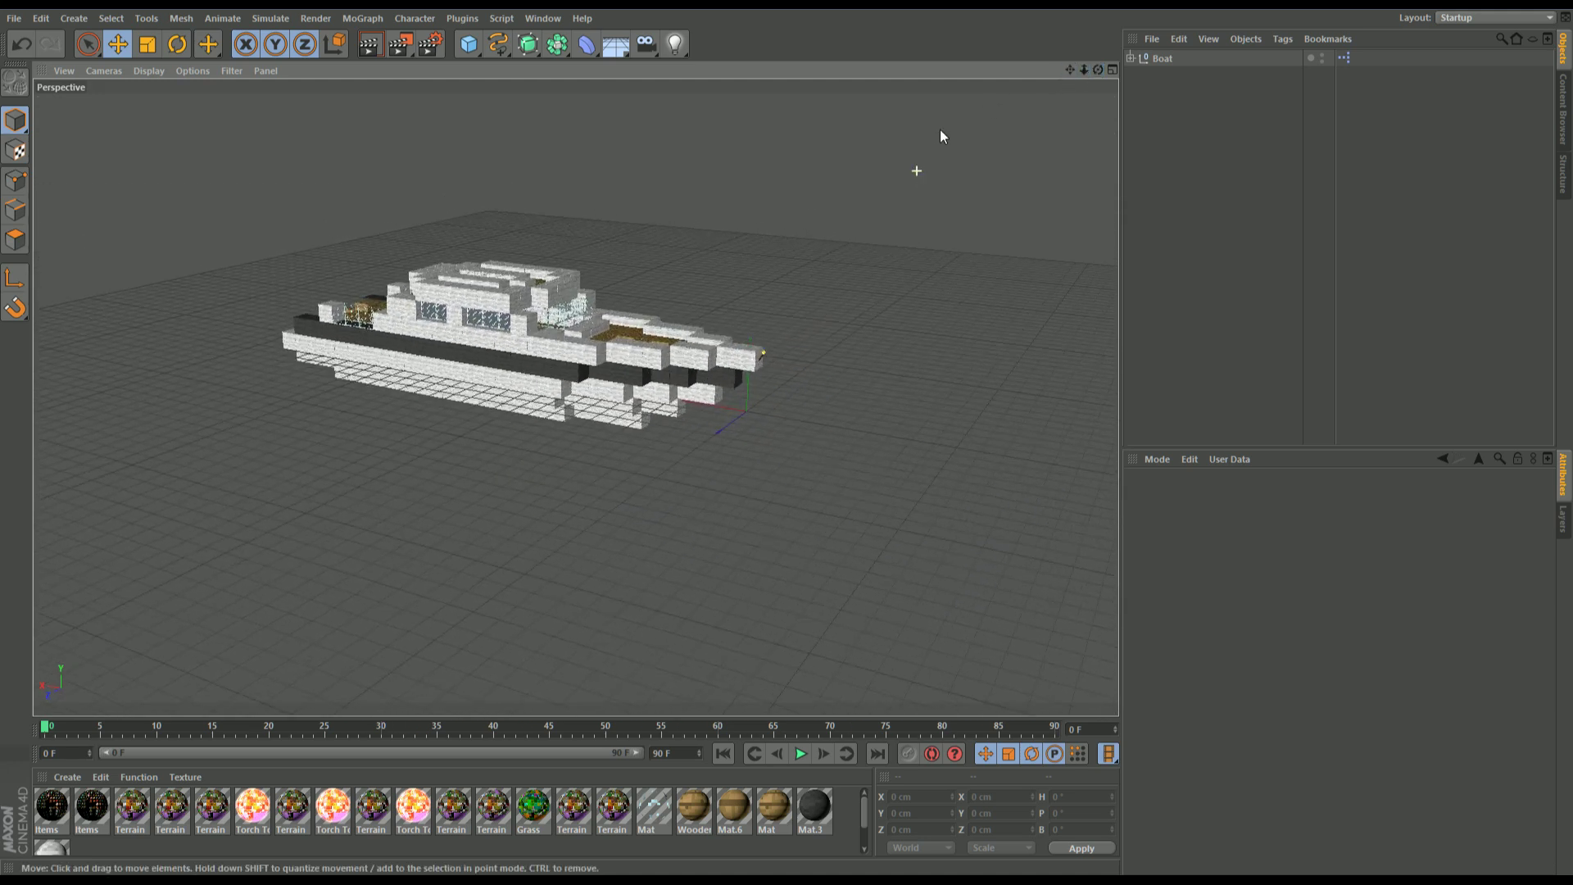
left_click(464, 52)
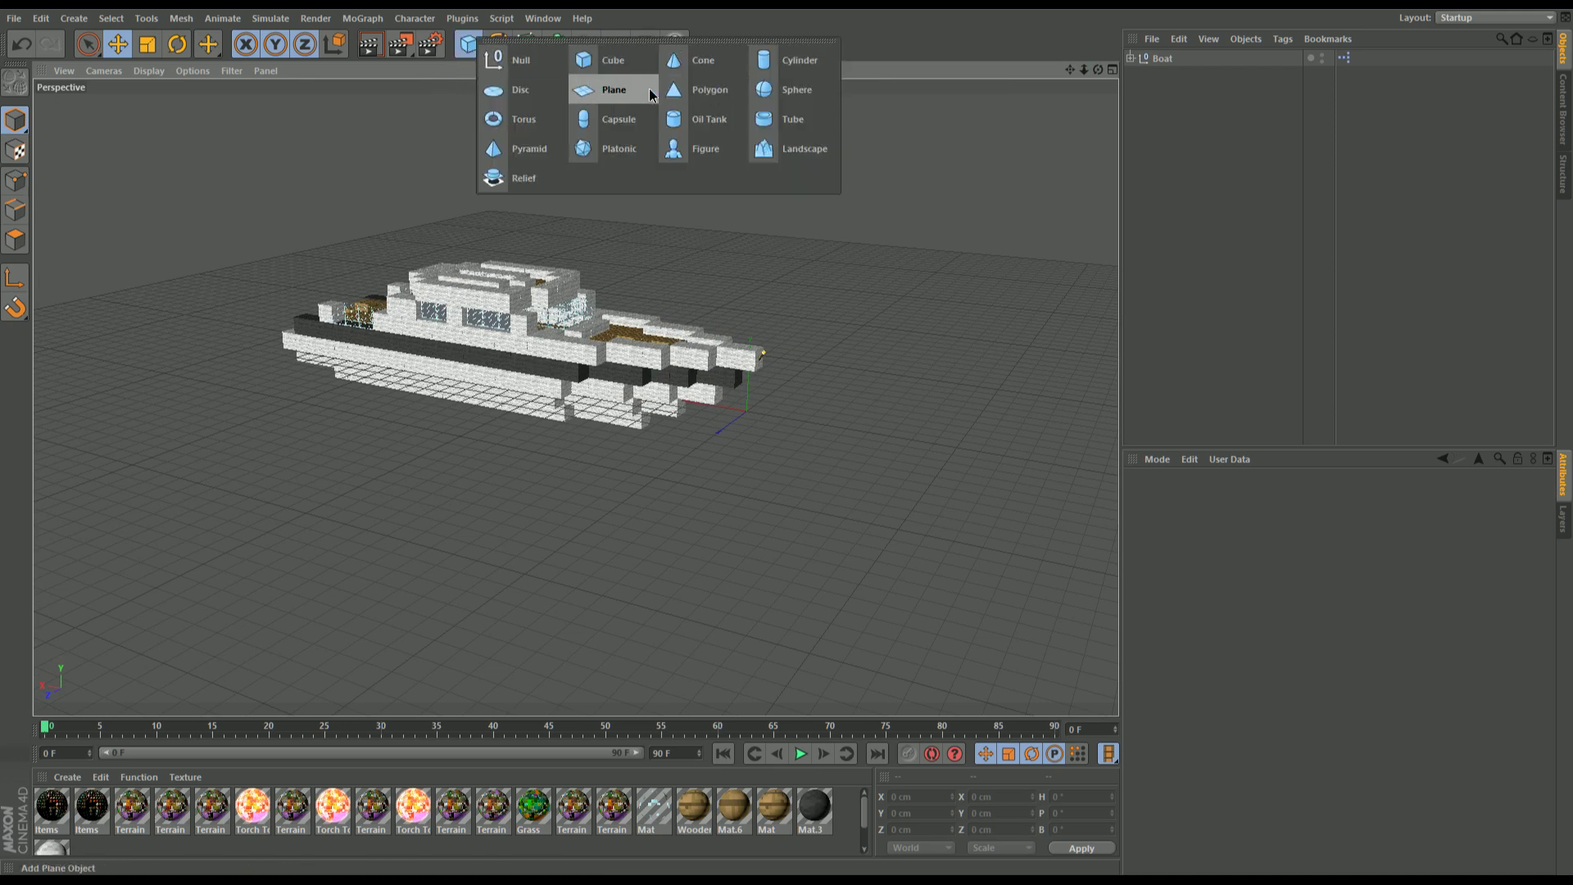
left_click(608, 90)
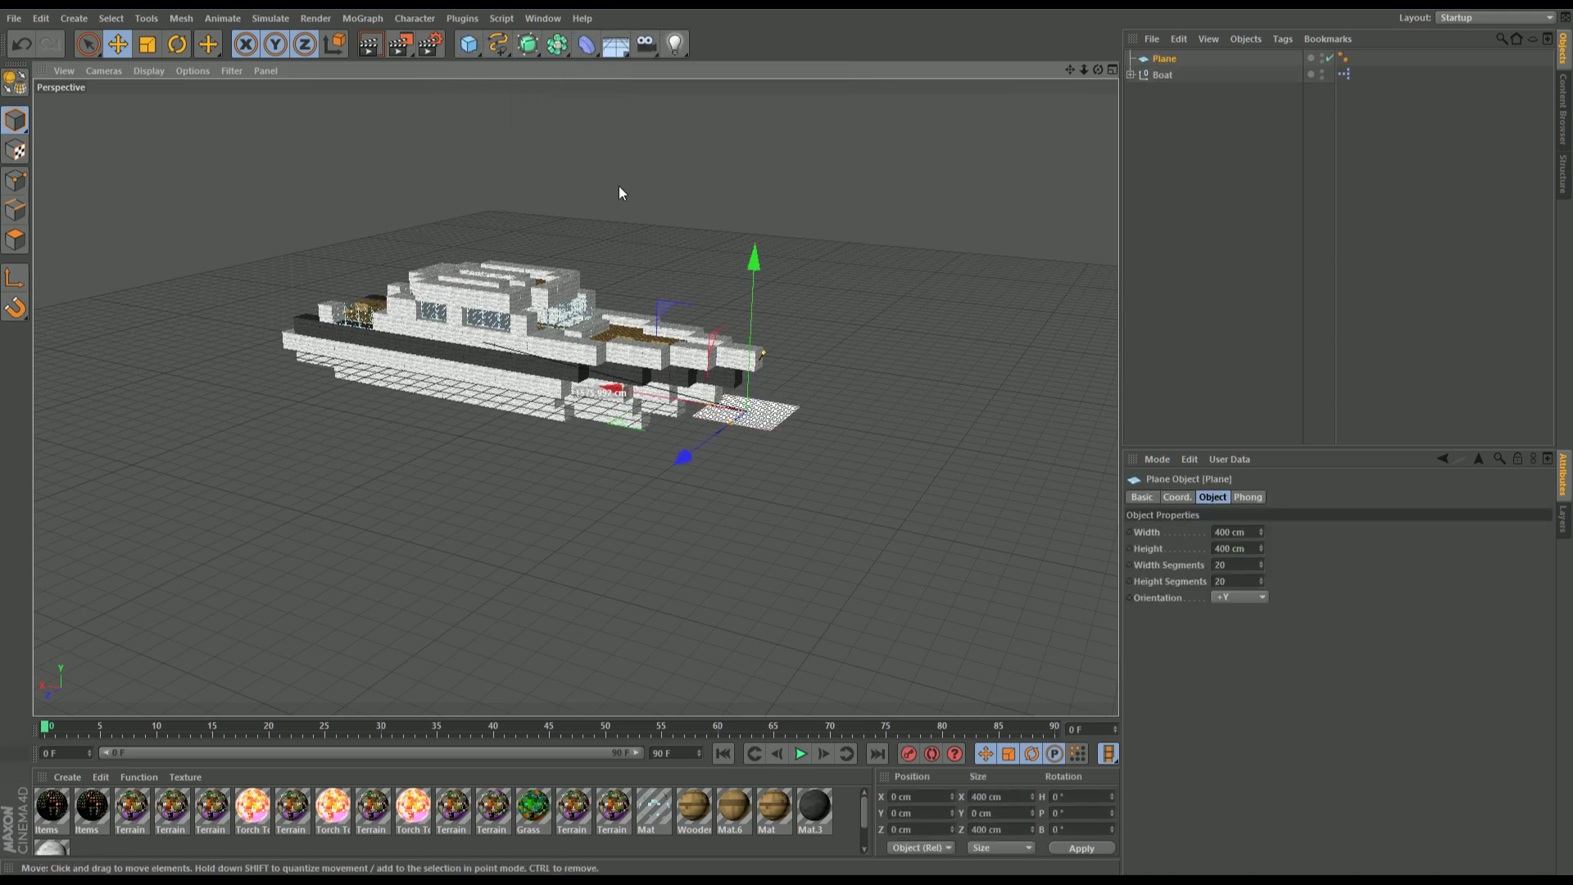
left_click(148, 45)
left_click_drag(873, 406, 950, 270)
mouse_move(744, 518)
left_mouse_down()
mouse_move(909, 496)
mouse_move(744, 518)
left_mouse_up()
left_click_drag(704, 578, 806, 543)
key("e")
left_click(1206, 260)
Step: Load the Mat.13 and Mat.6 water materials from the Animated Textures folder of the Minecraft object library
left_click_drag(1098, 70, 974, 144)
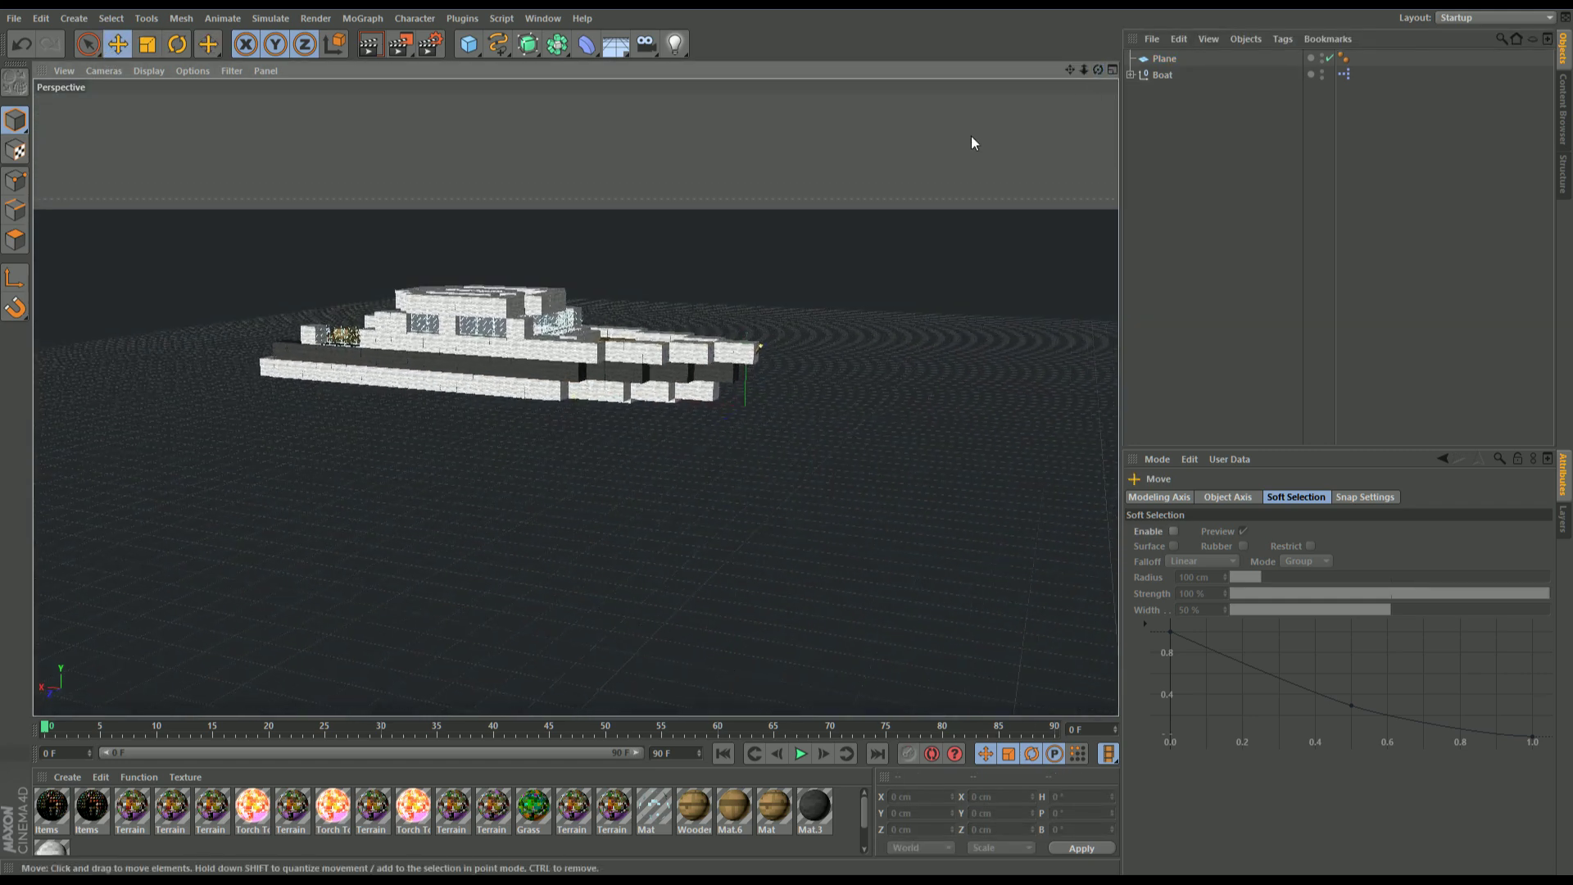
left_click(545, 18)
left_click(551, 105)
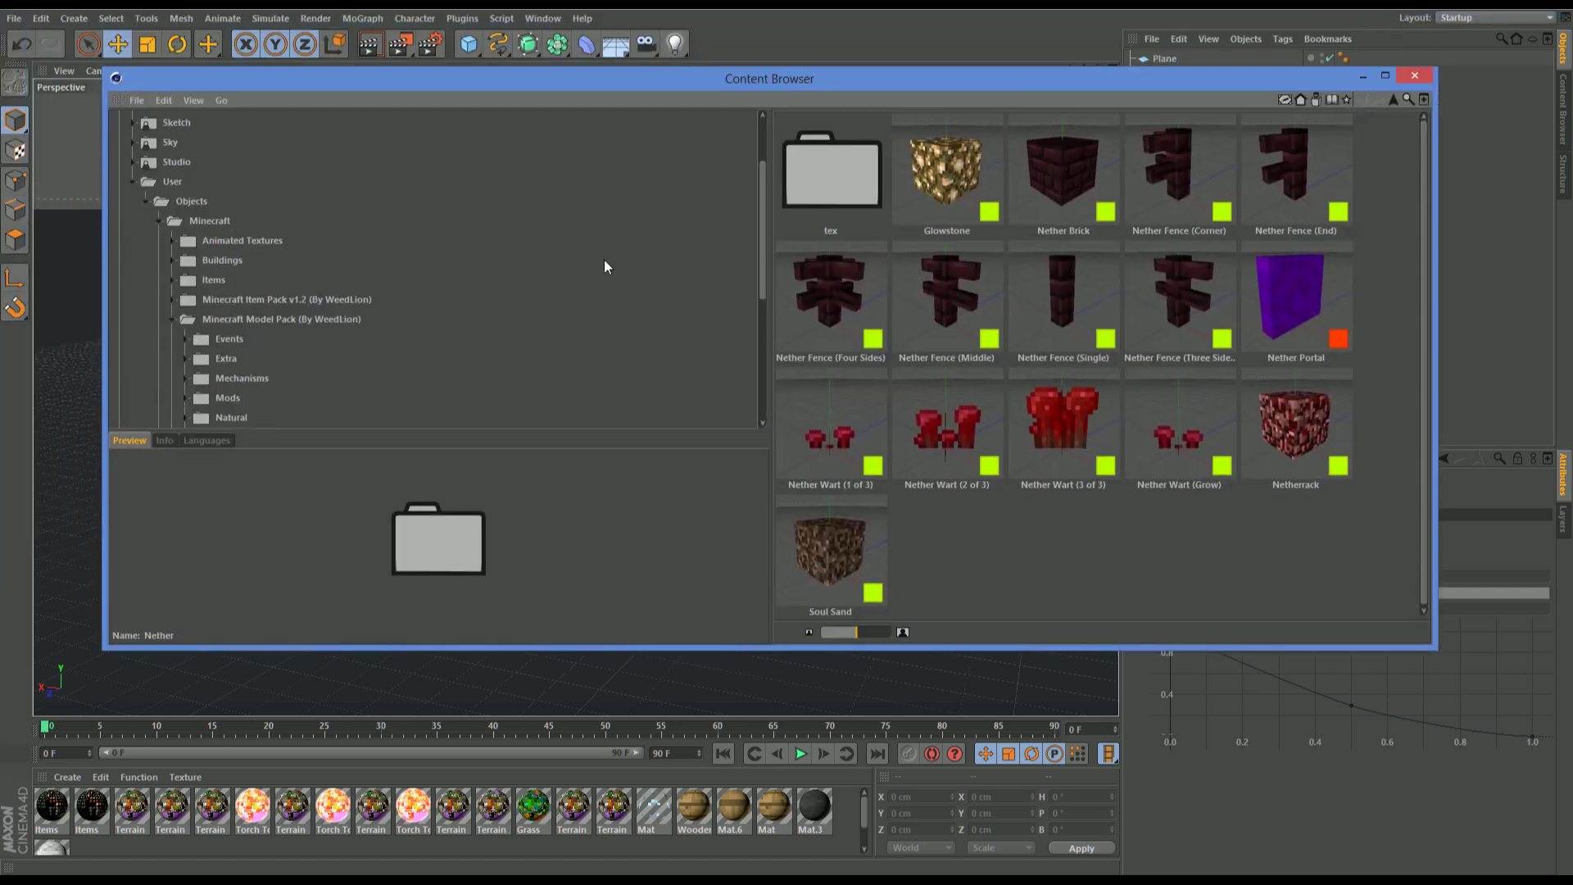
left_click(173, 320)
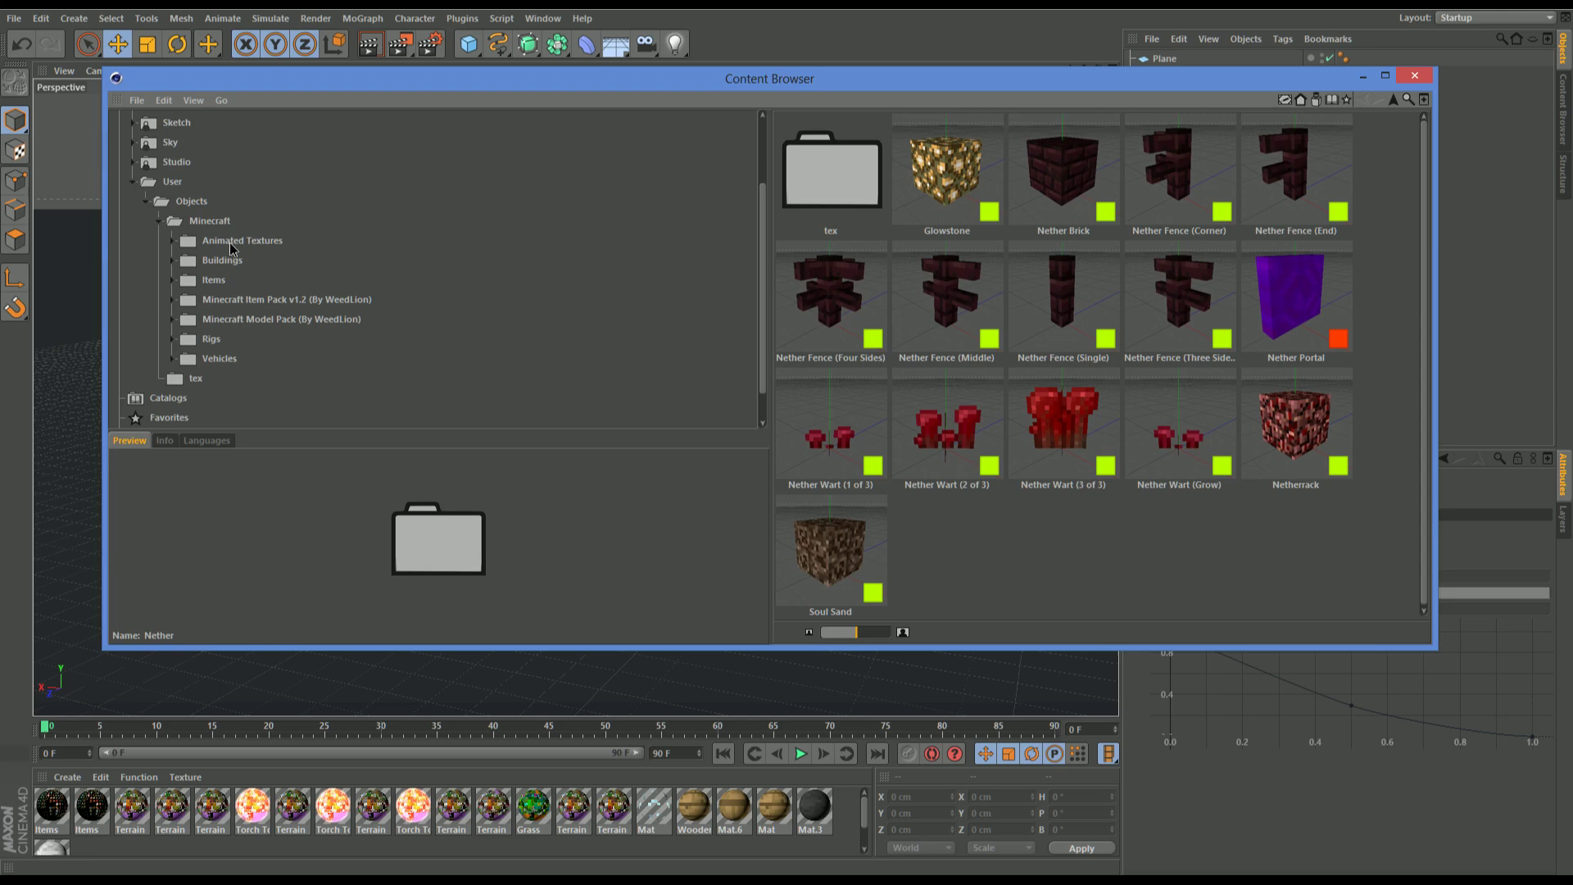
left_click(232, 243)
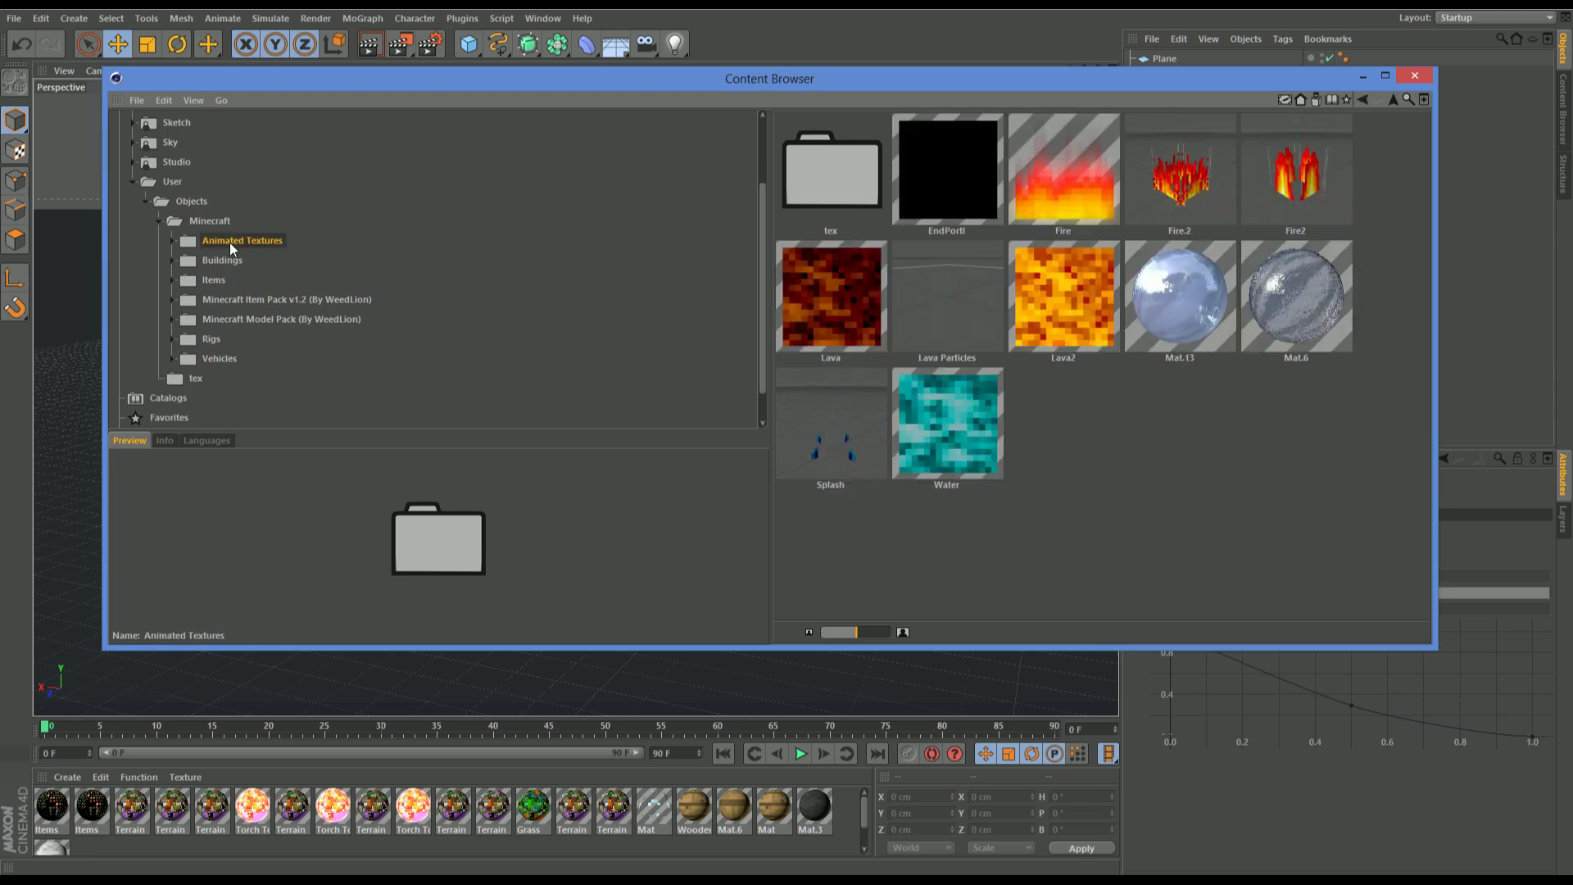
double_click(1172, 308)
double_click(1281, 297)
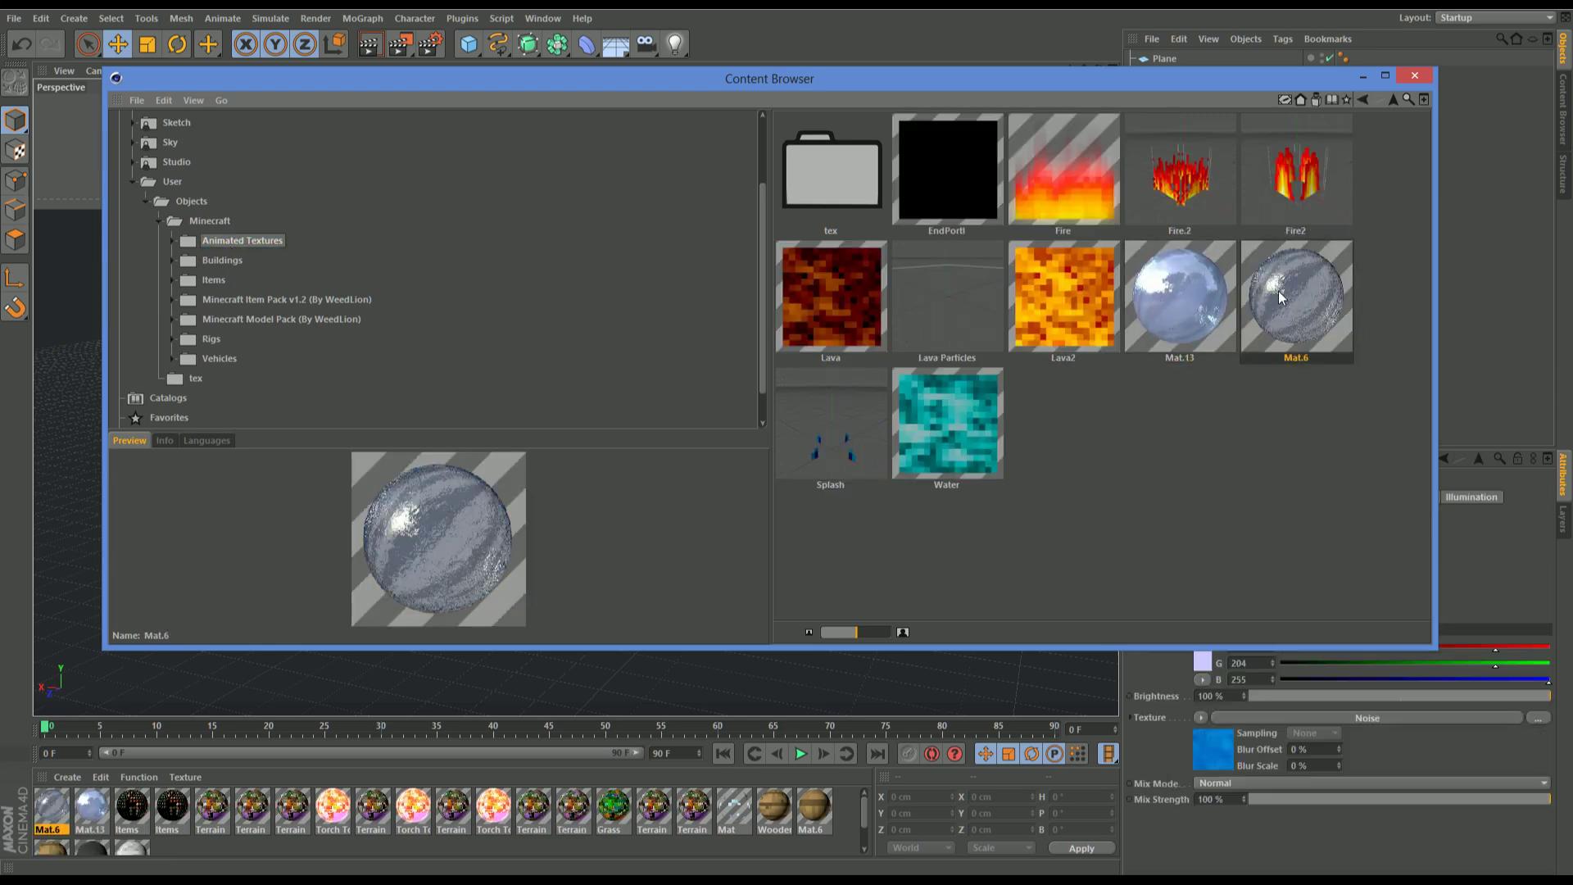
left_click(1414, 75)
Step: Apply the Mat.13 material to the plane
mouse_move(94, 835)
left_mouse_down()
mouse_move(297, 497)
mouse_move(332, 528)
mouse_move(82, 810)
left_mouse_up()
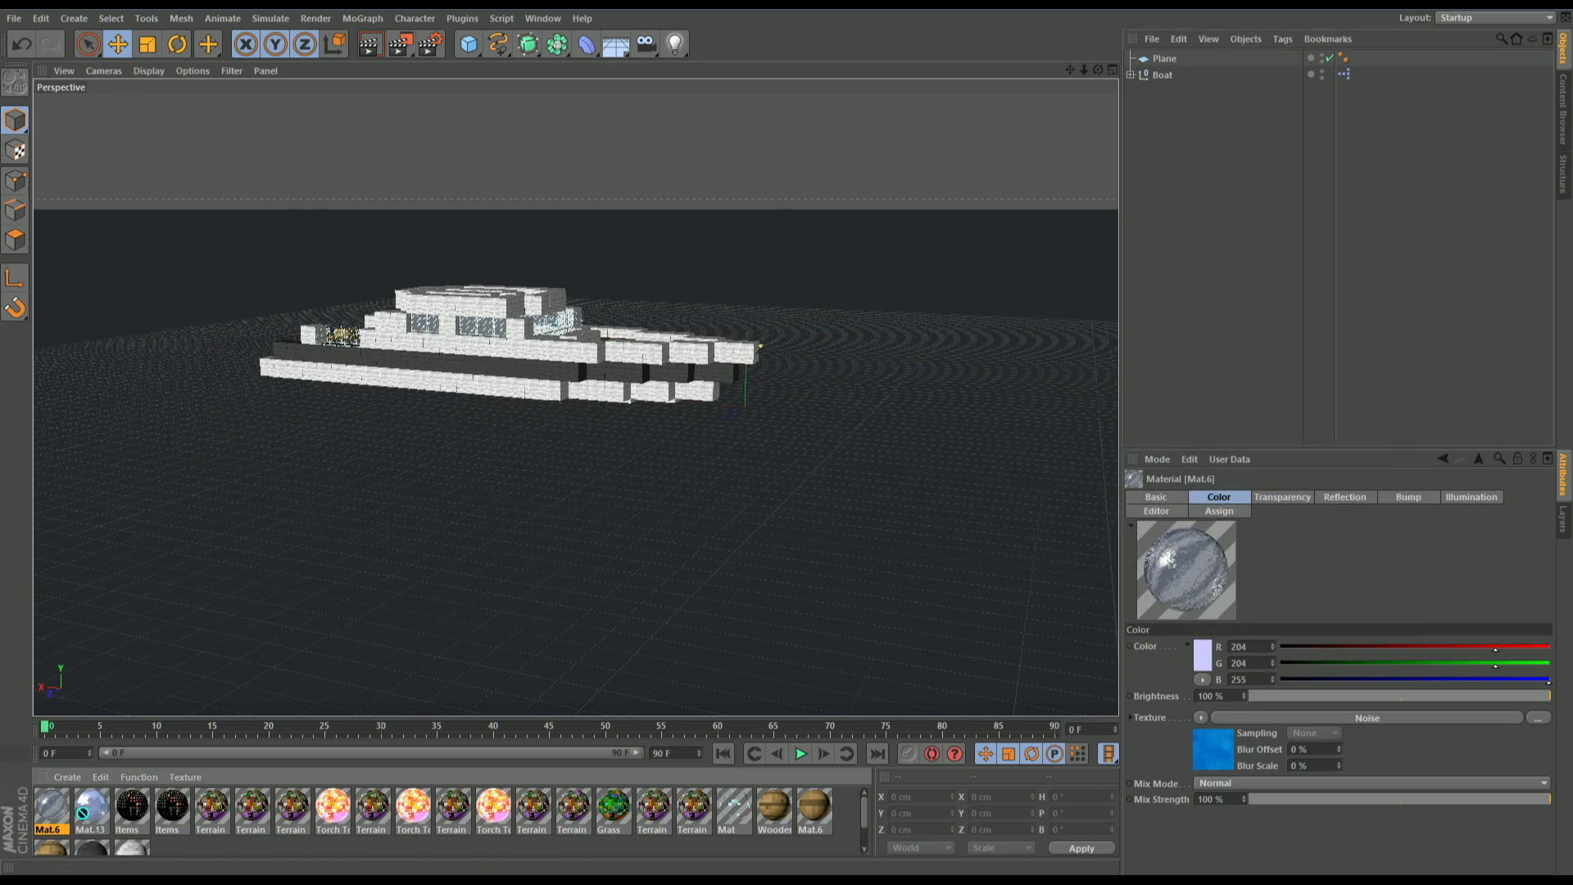
left_click_drag(124, 720, 401, 543)
left_click_drag(619, 515, 619, 517)
Step: Frame the boat on the water and render the perspective view to preview the reflections
left_click_drag(1067, 73, 1006, 123)
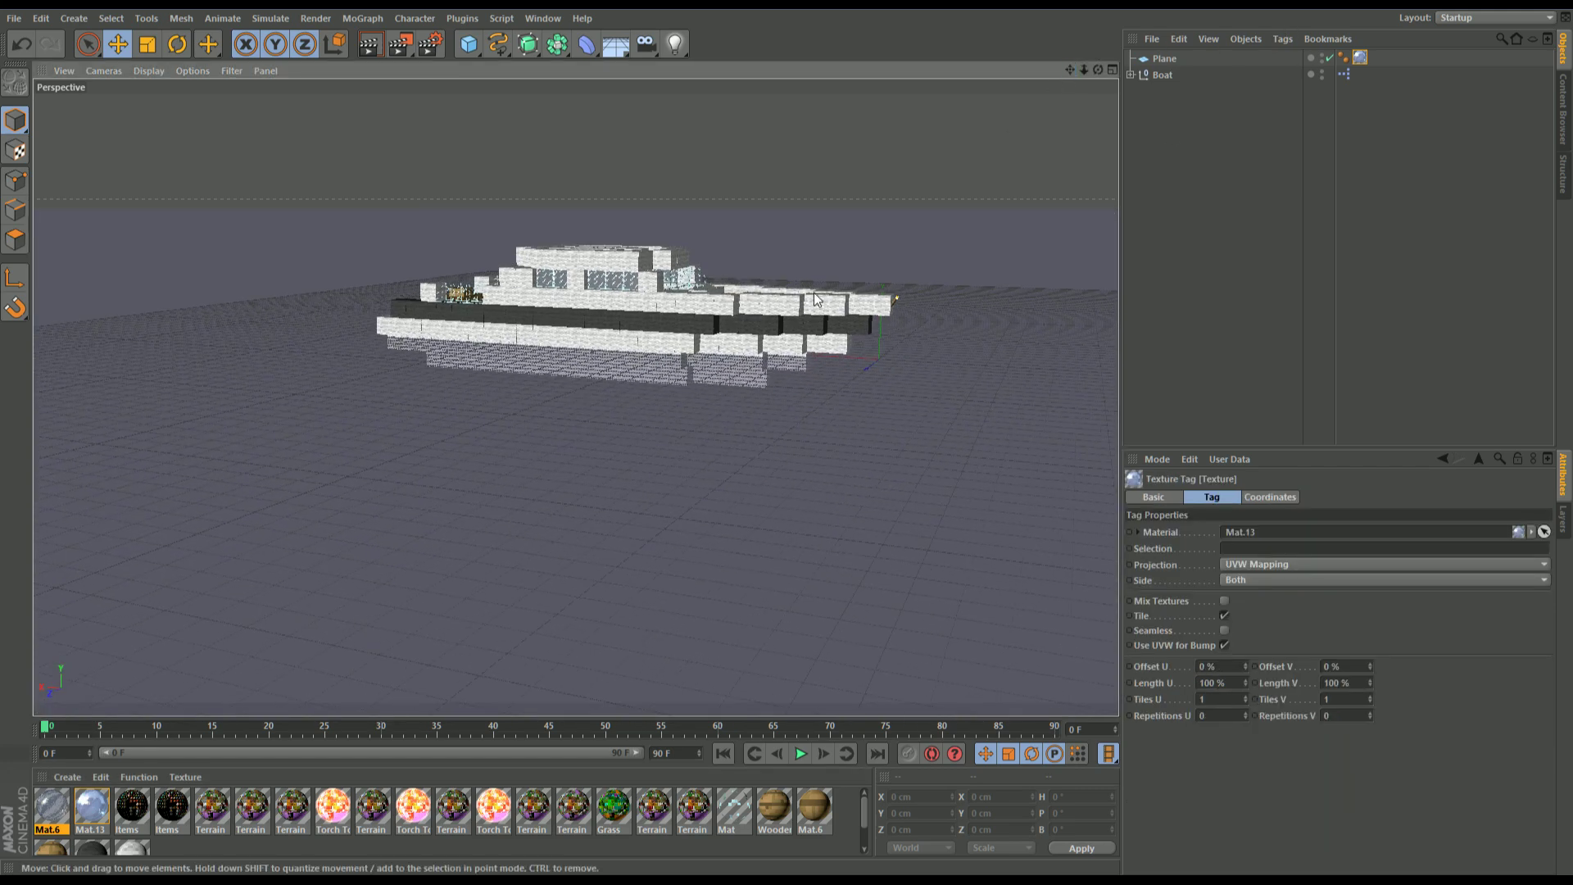
left_click(232, 71)
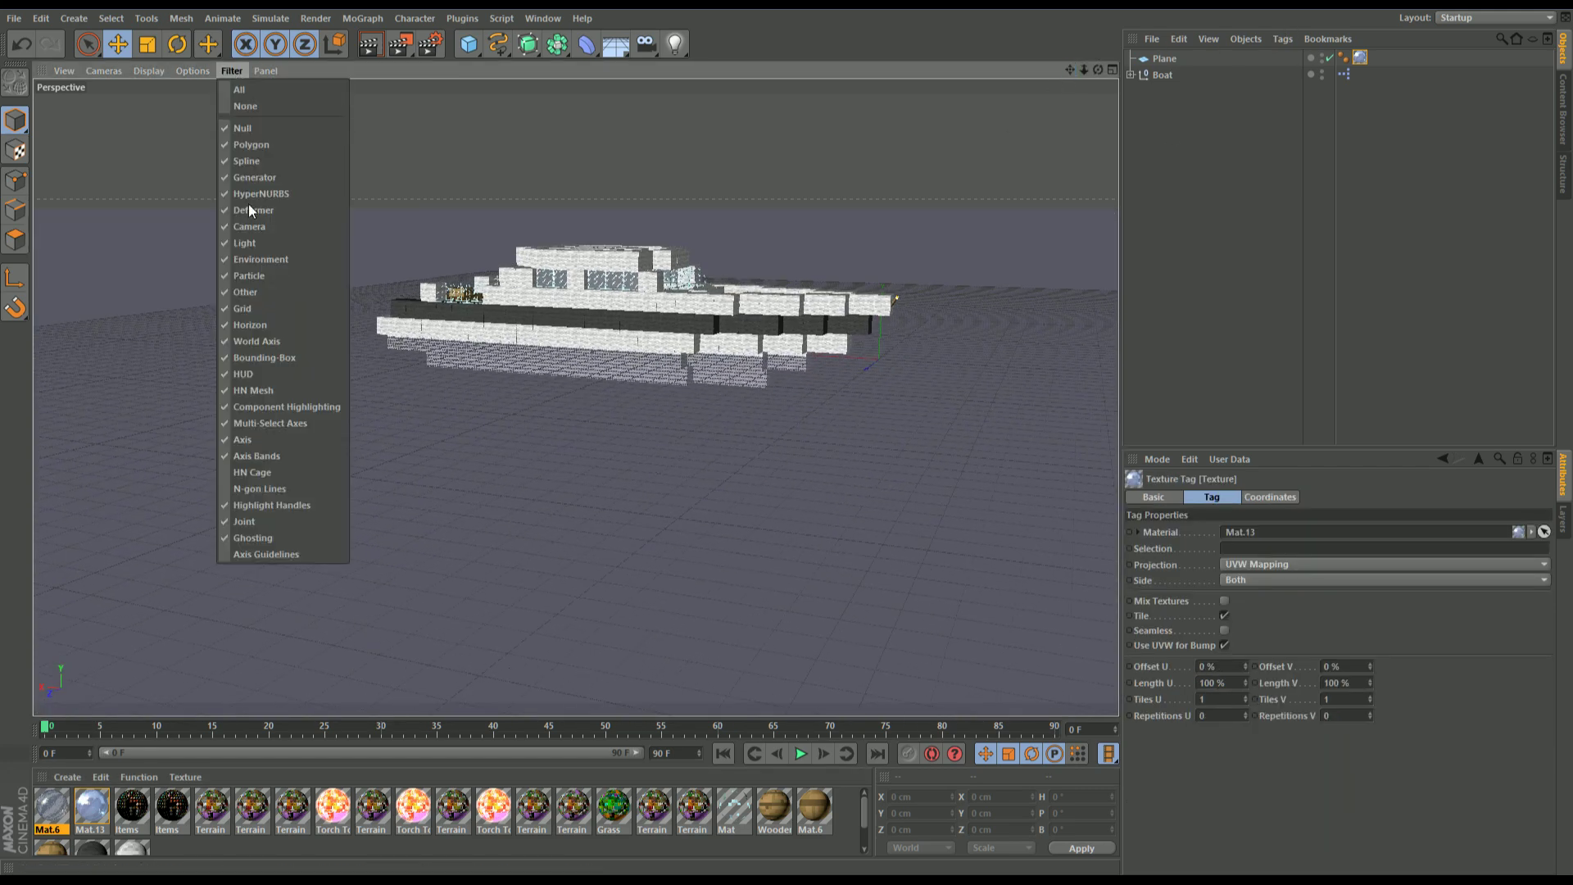
left_click(608, 288)
right_click_drag(905, 189, 1045, 140, "alt")
left_click_drag(1090, 72, 1053, 90)
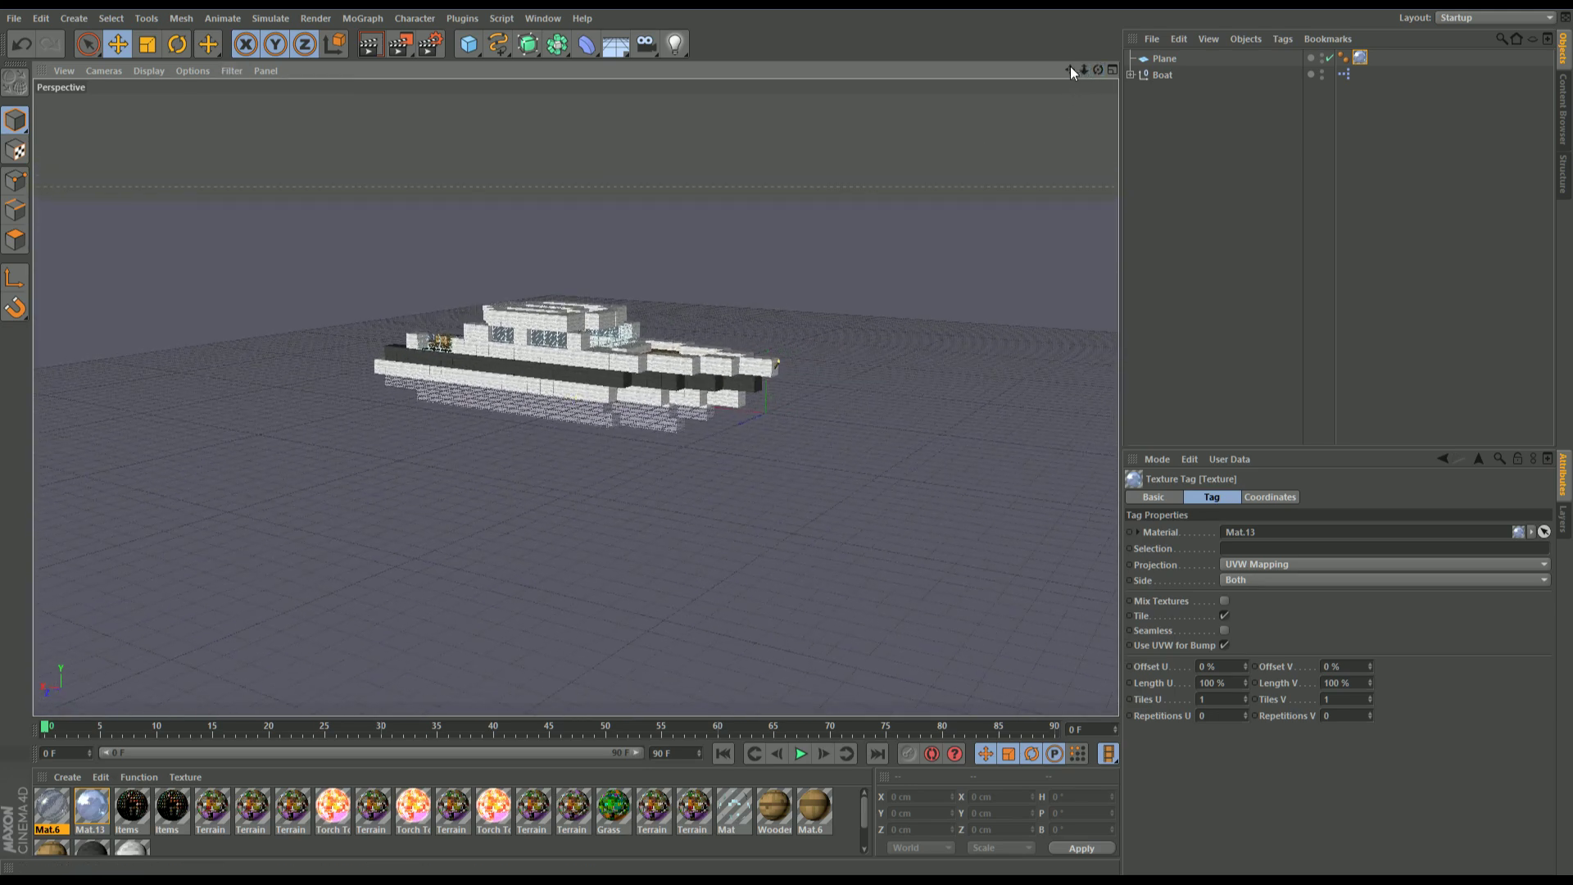
left_click(378, 49)
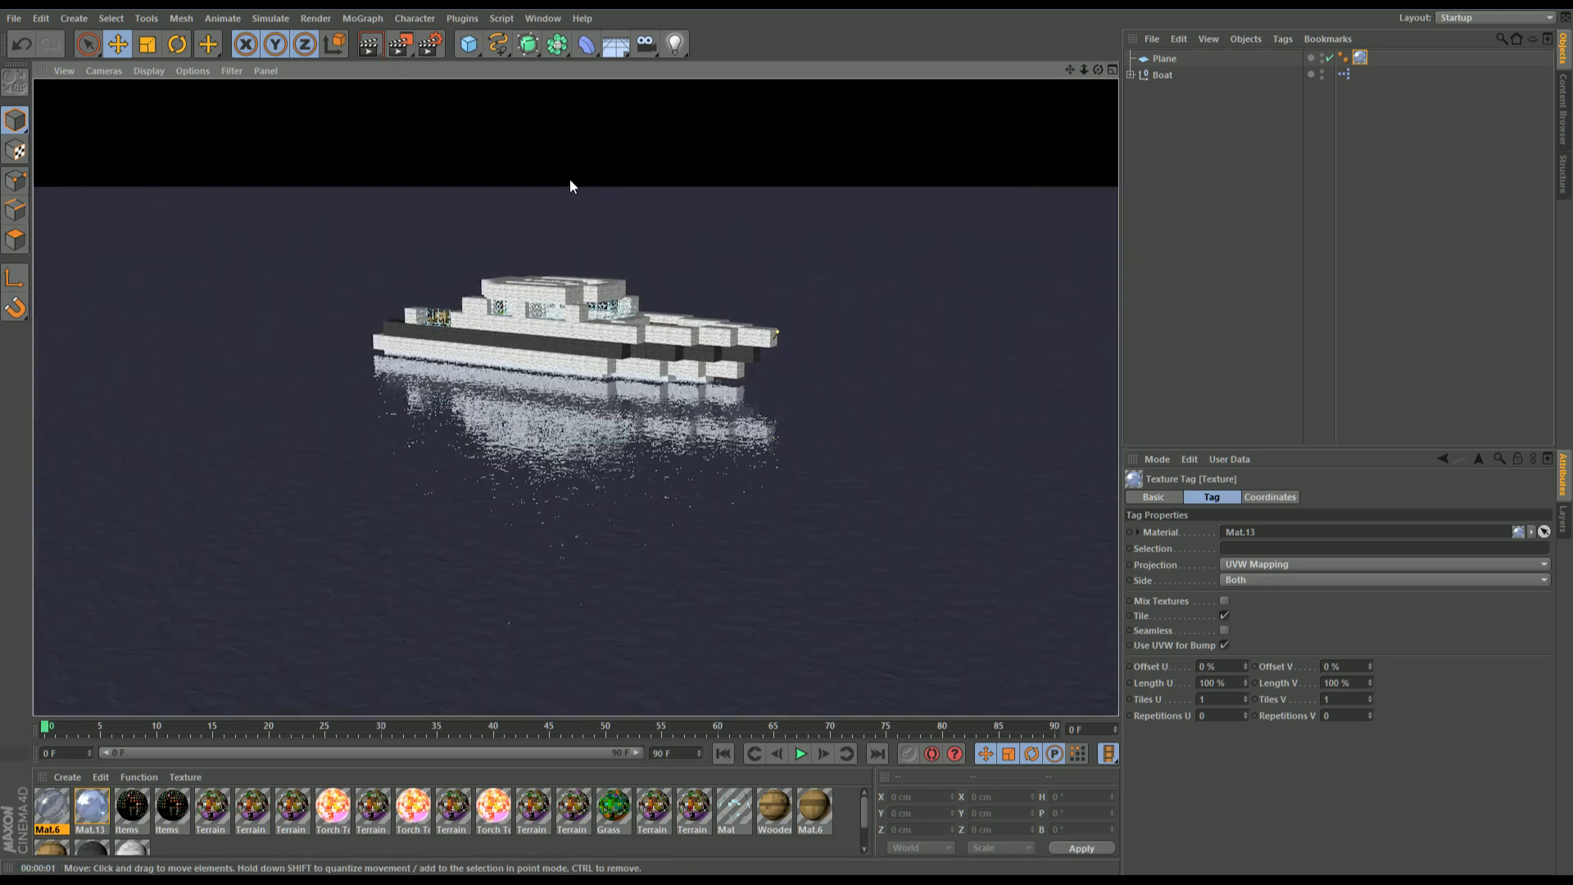
left_click(1250, 267)
Step: Add a Physical Sky object to the scene
left_click_drag(1098, 70, 575, 397)
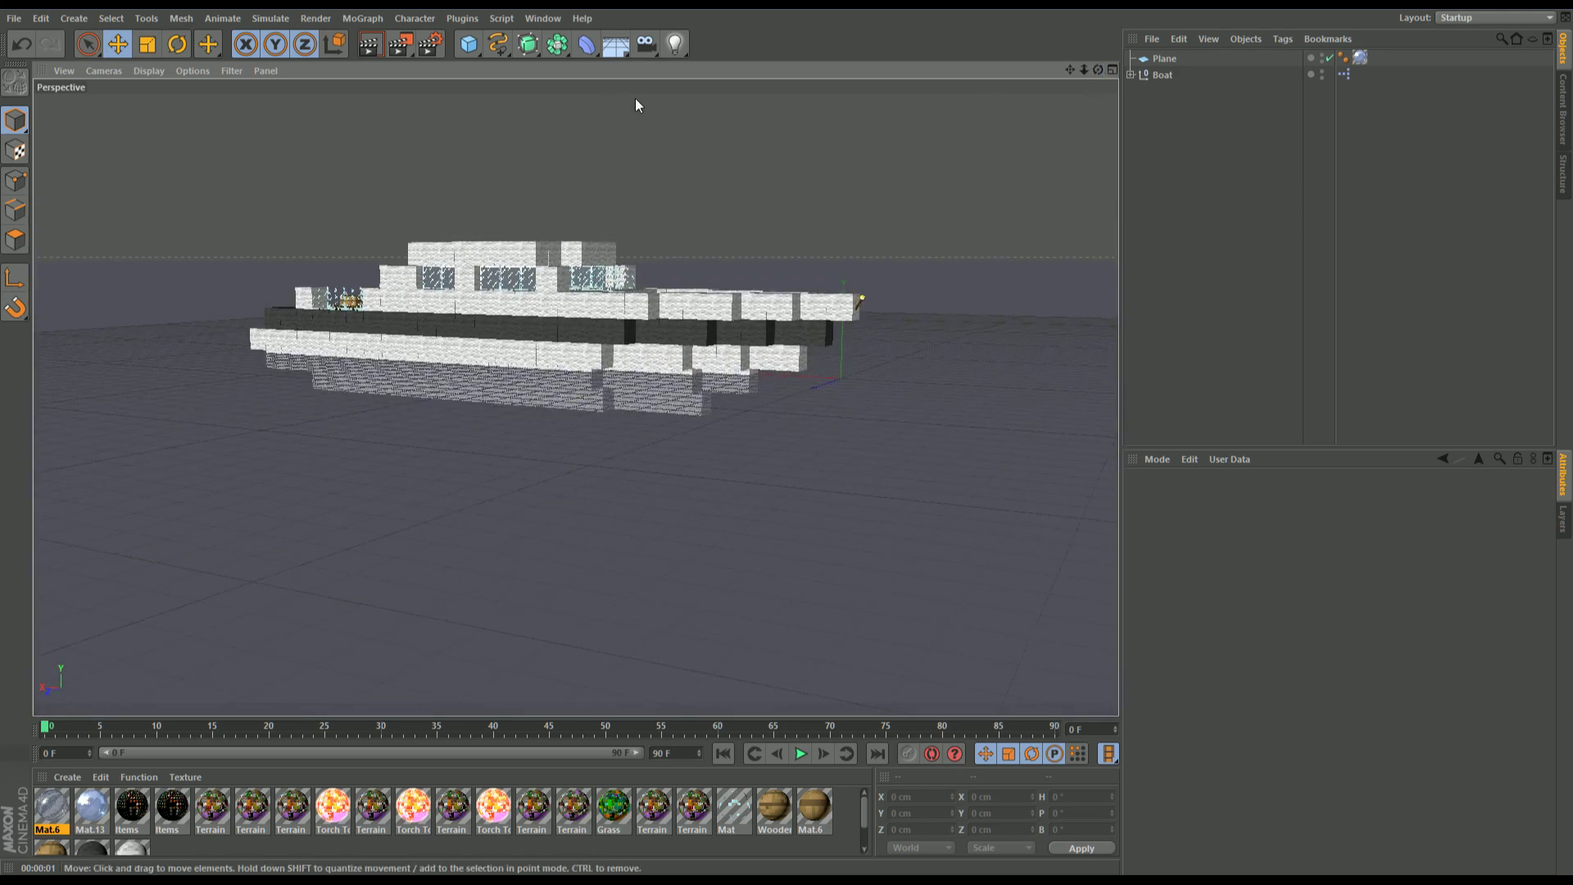
left_click(619, 50)
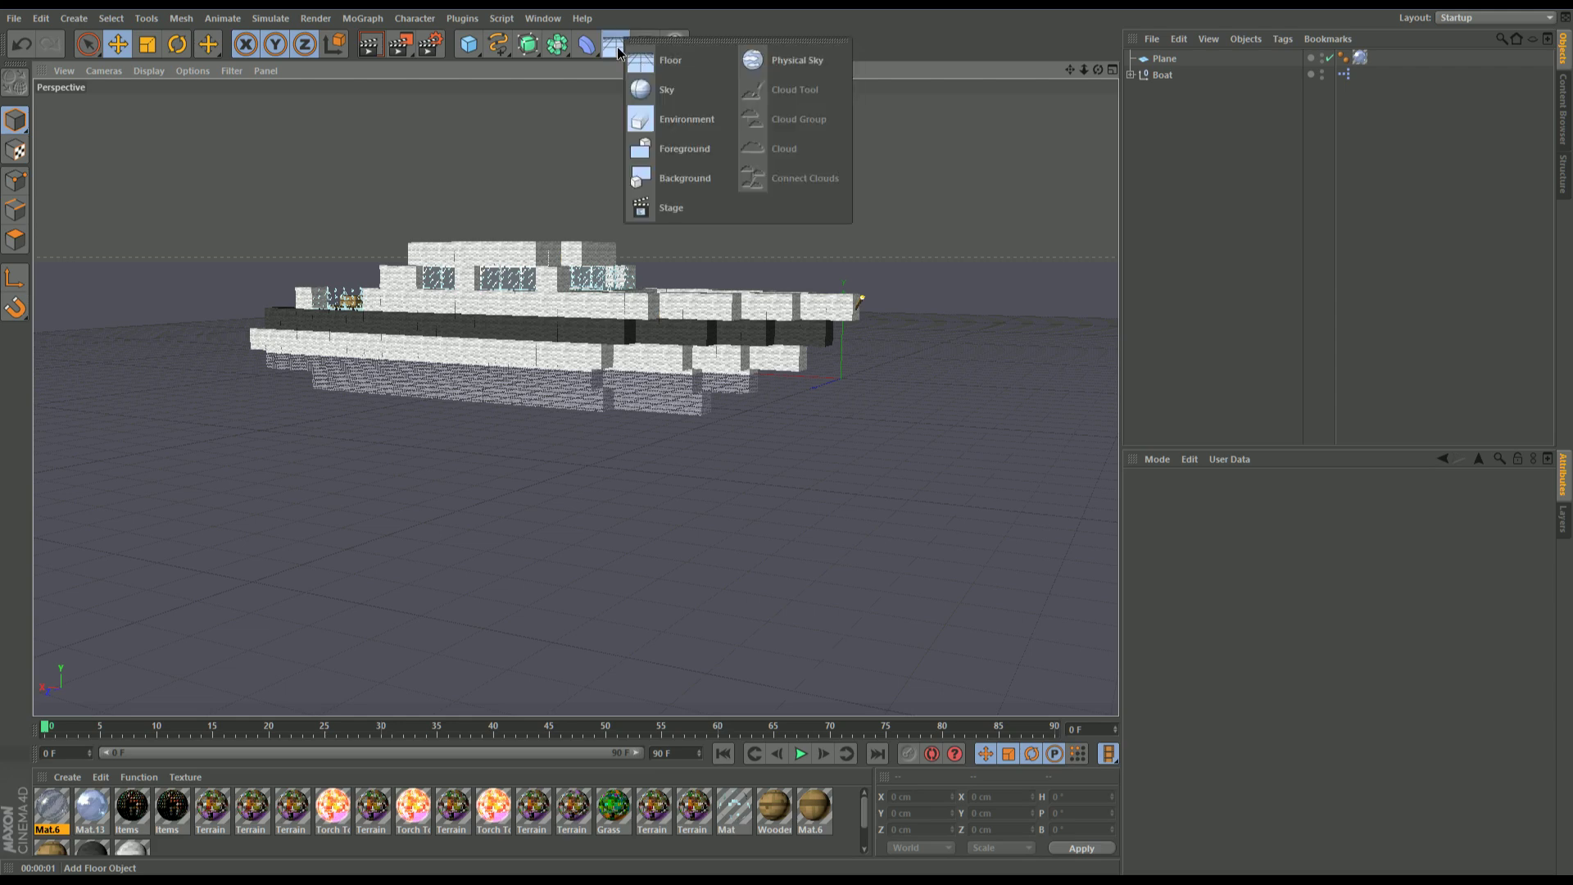
left_click(794, 60)
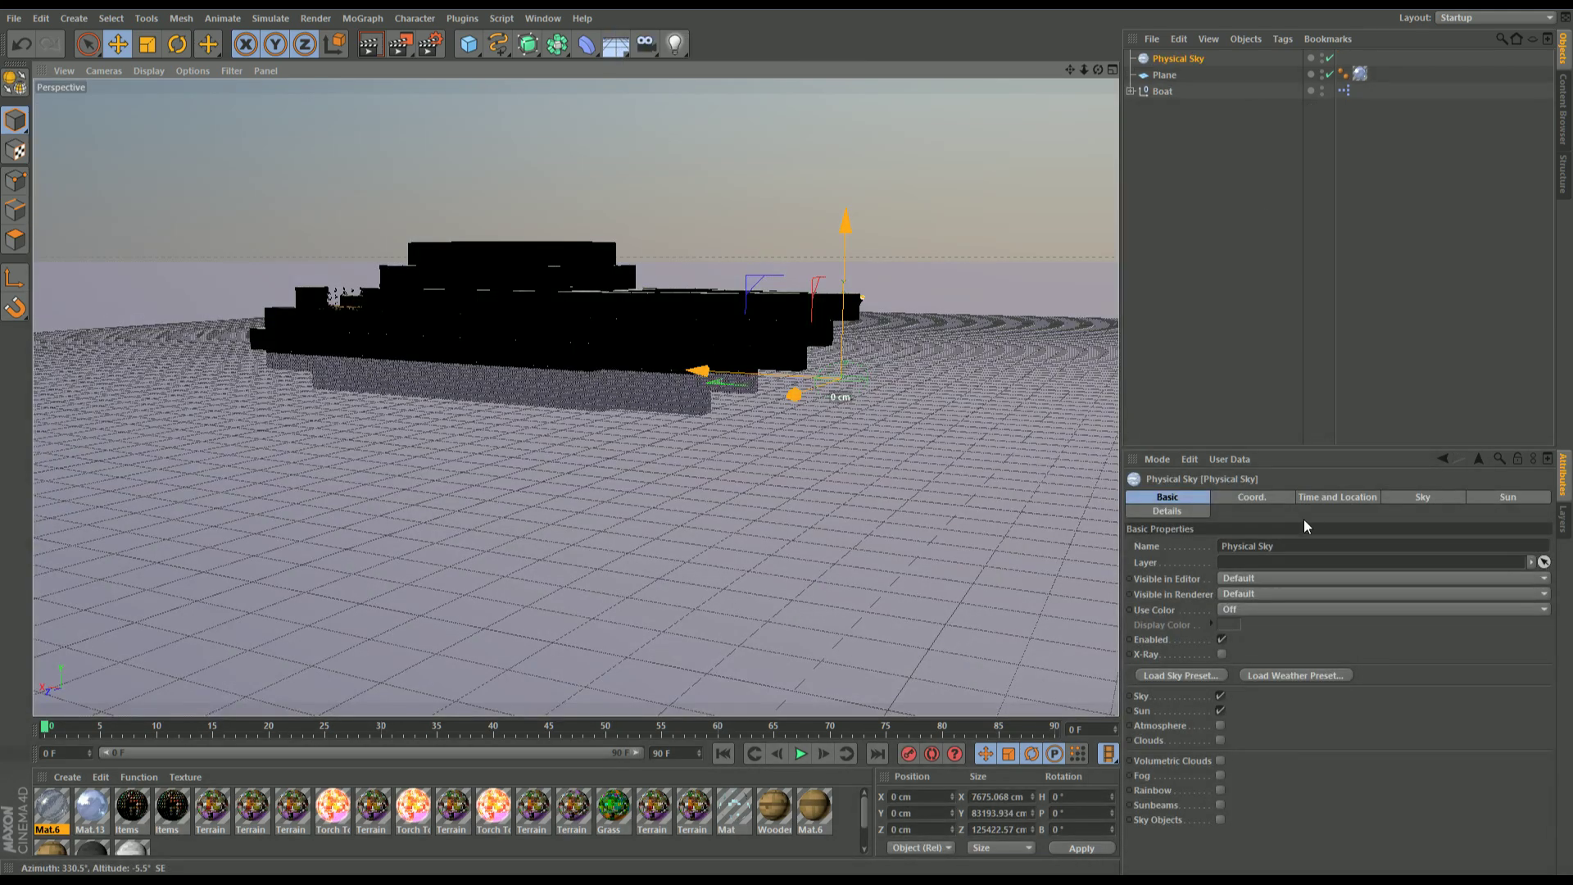
Step: Set the physical sky's month to July and its time of day to 16:52
left_click(1316, 495)
left_click(1221, 547)
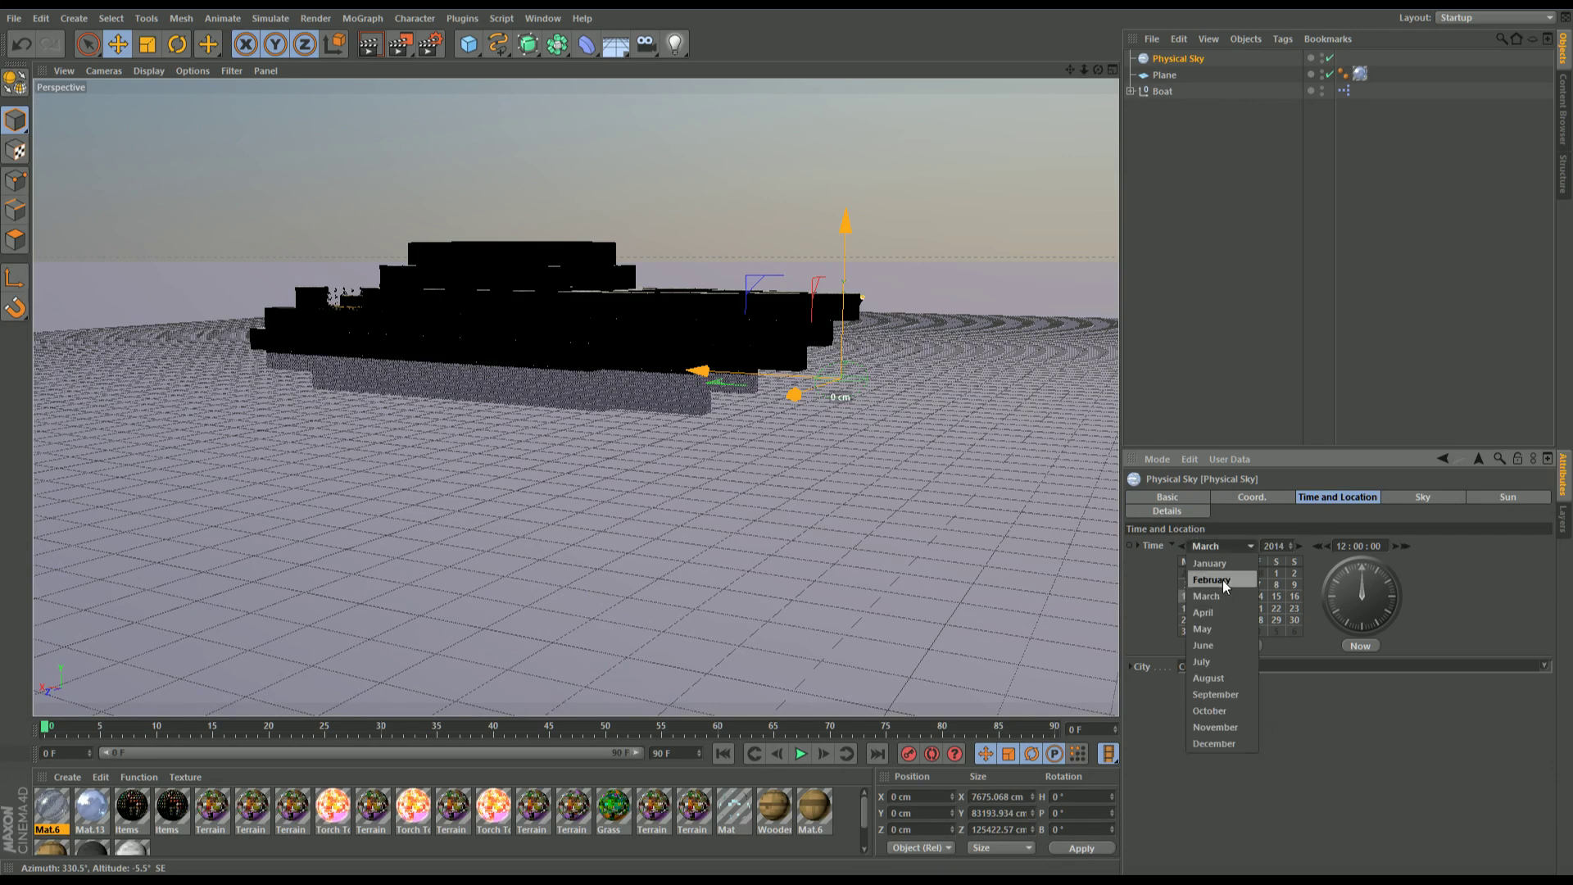
left_click(1226, 662)
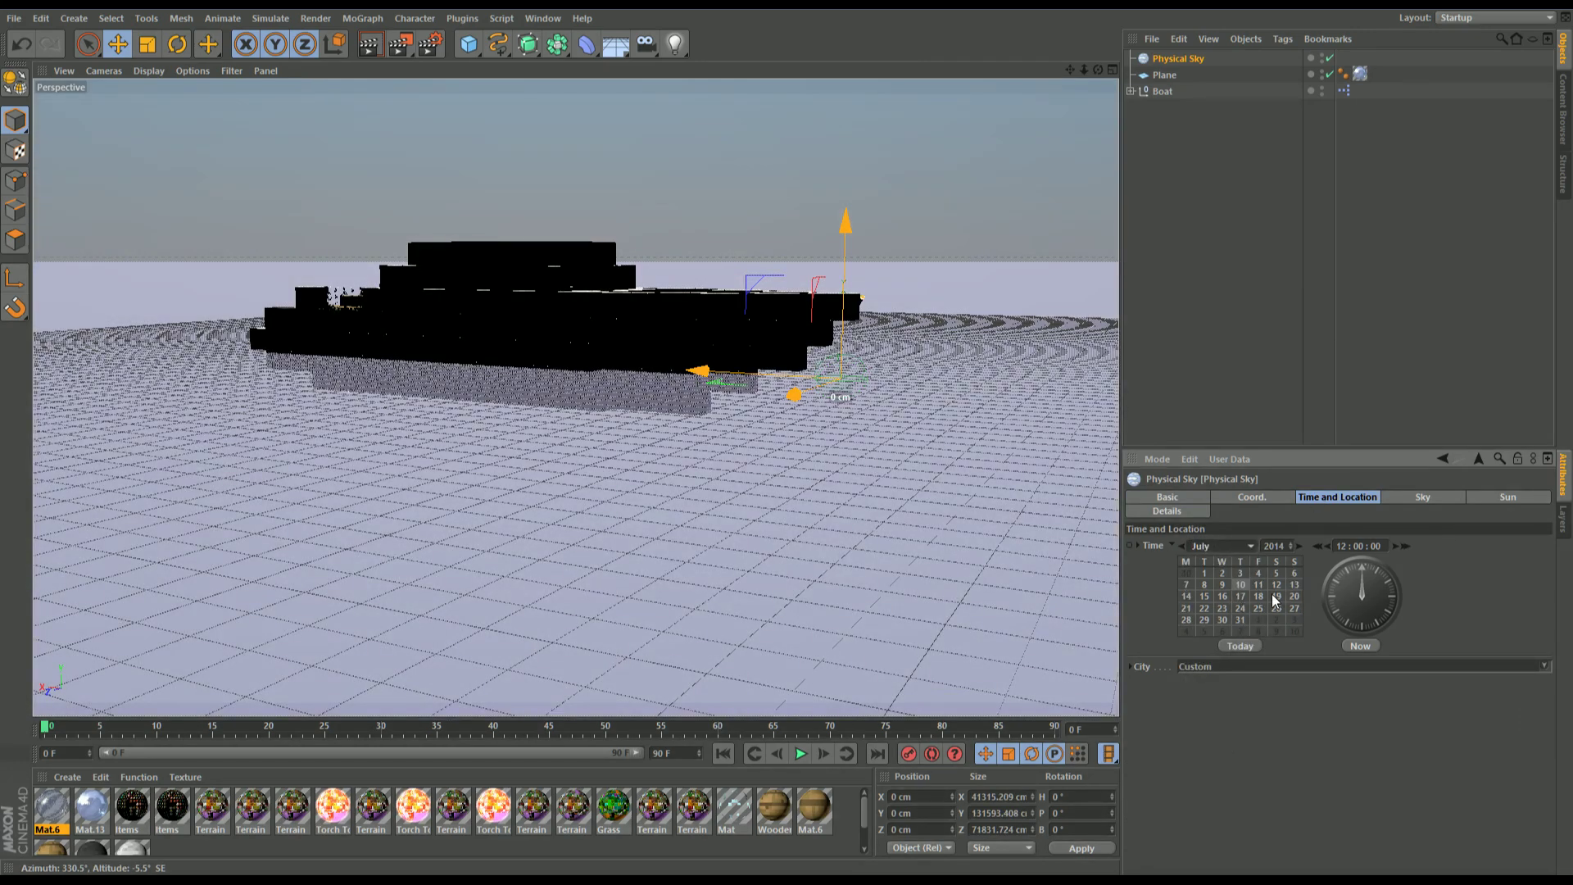
left_click_drag(1375, 611, 1351, 588)
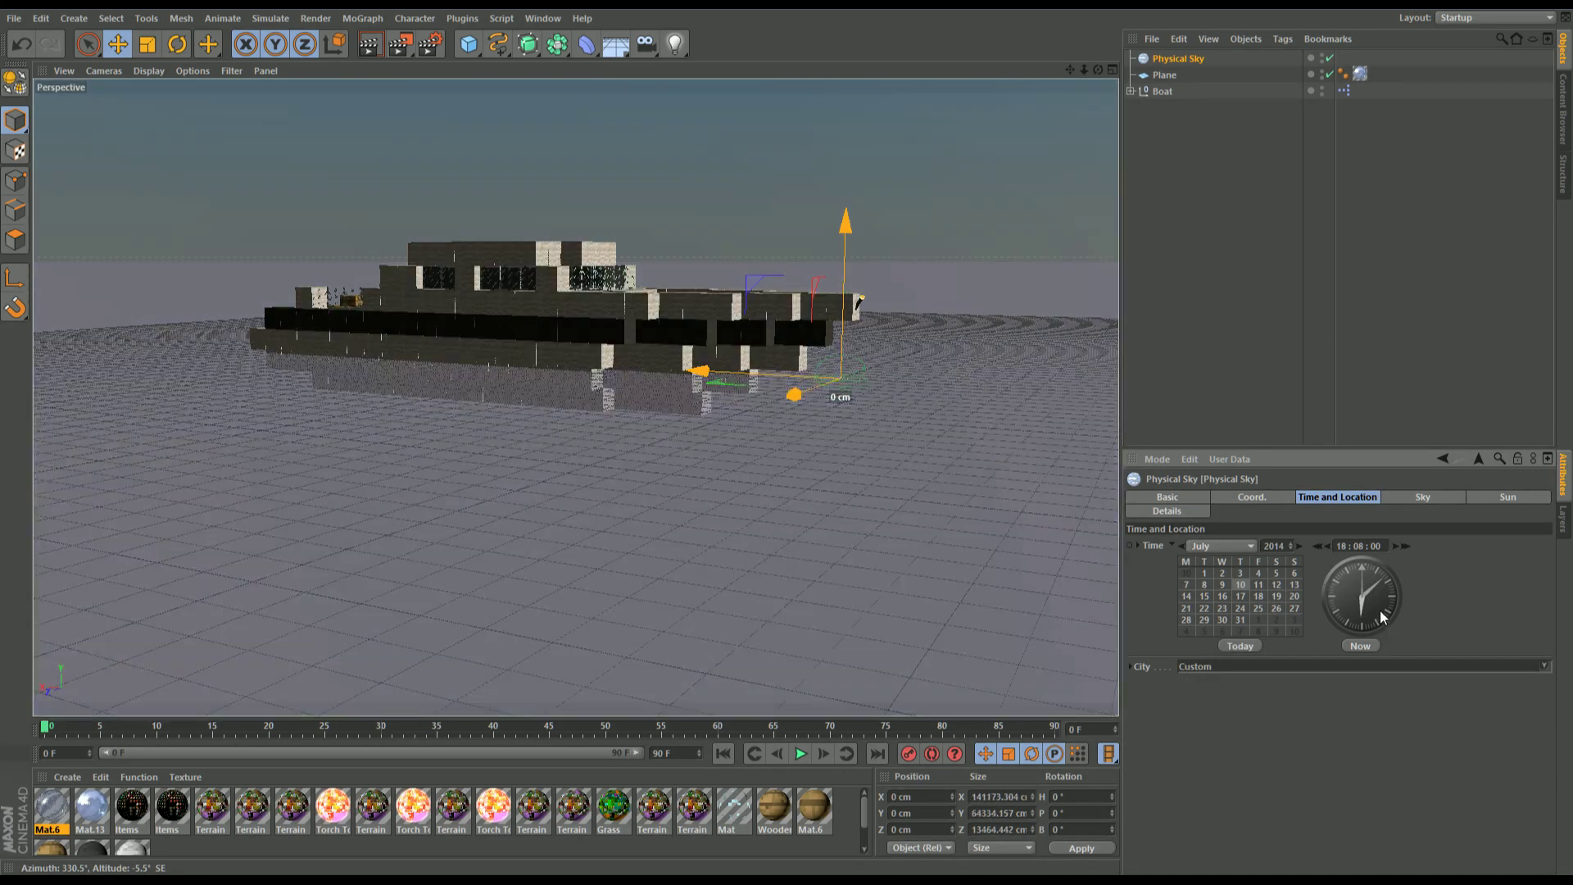
left_click(1366, 596)
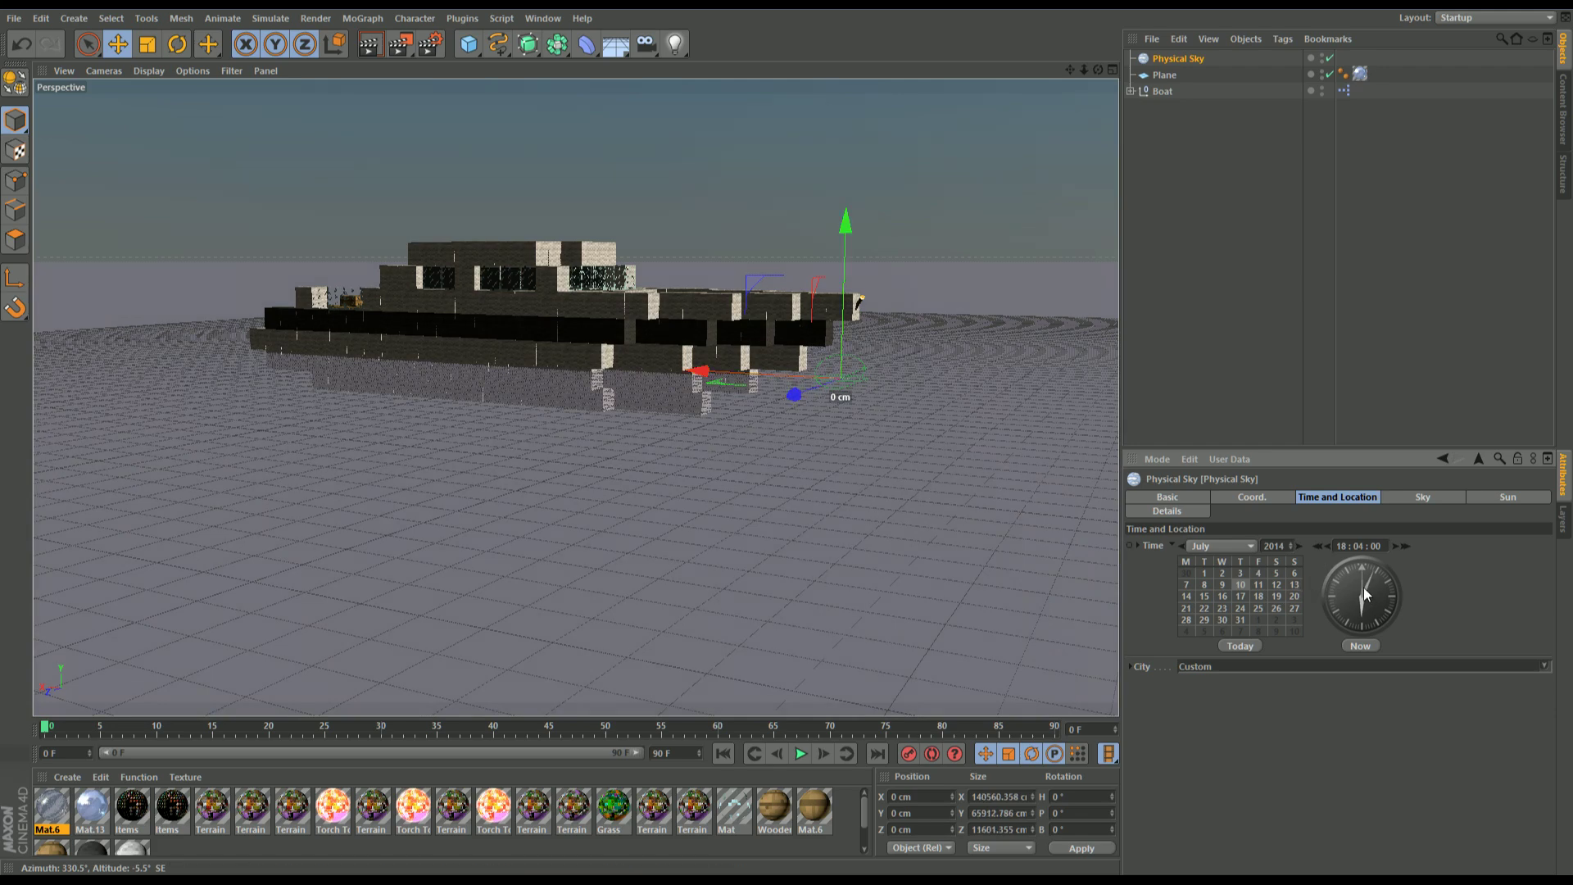
left_click_drag(1369, 573, 1325, 564)
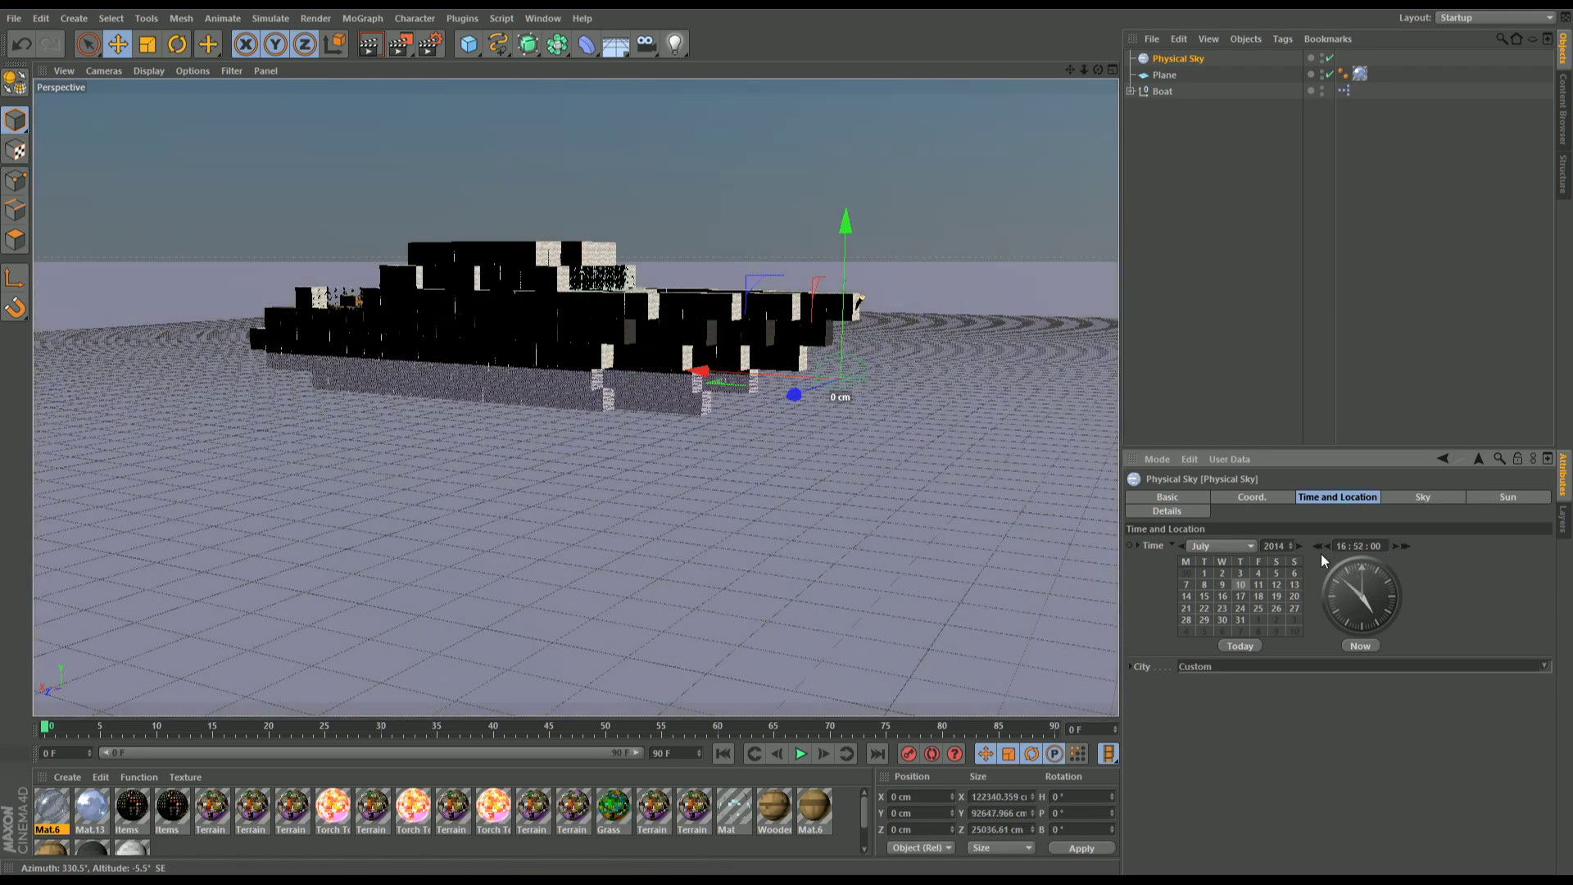
Step: Add the Global Illumination and Ambient Occlusion effects to the render settings
left_click(430, 45)
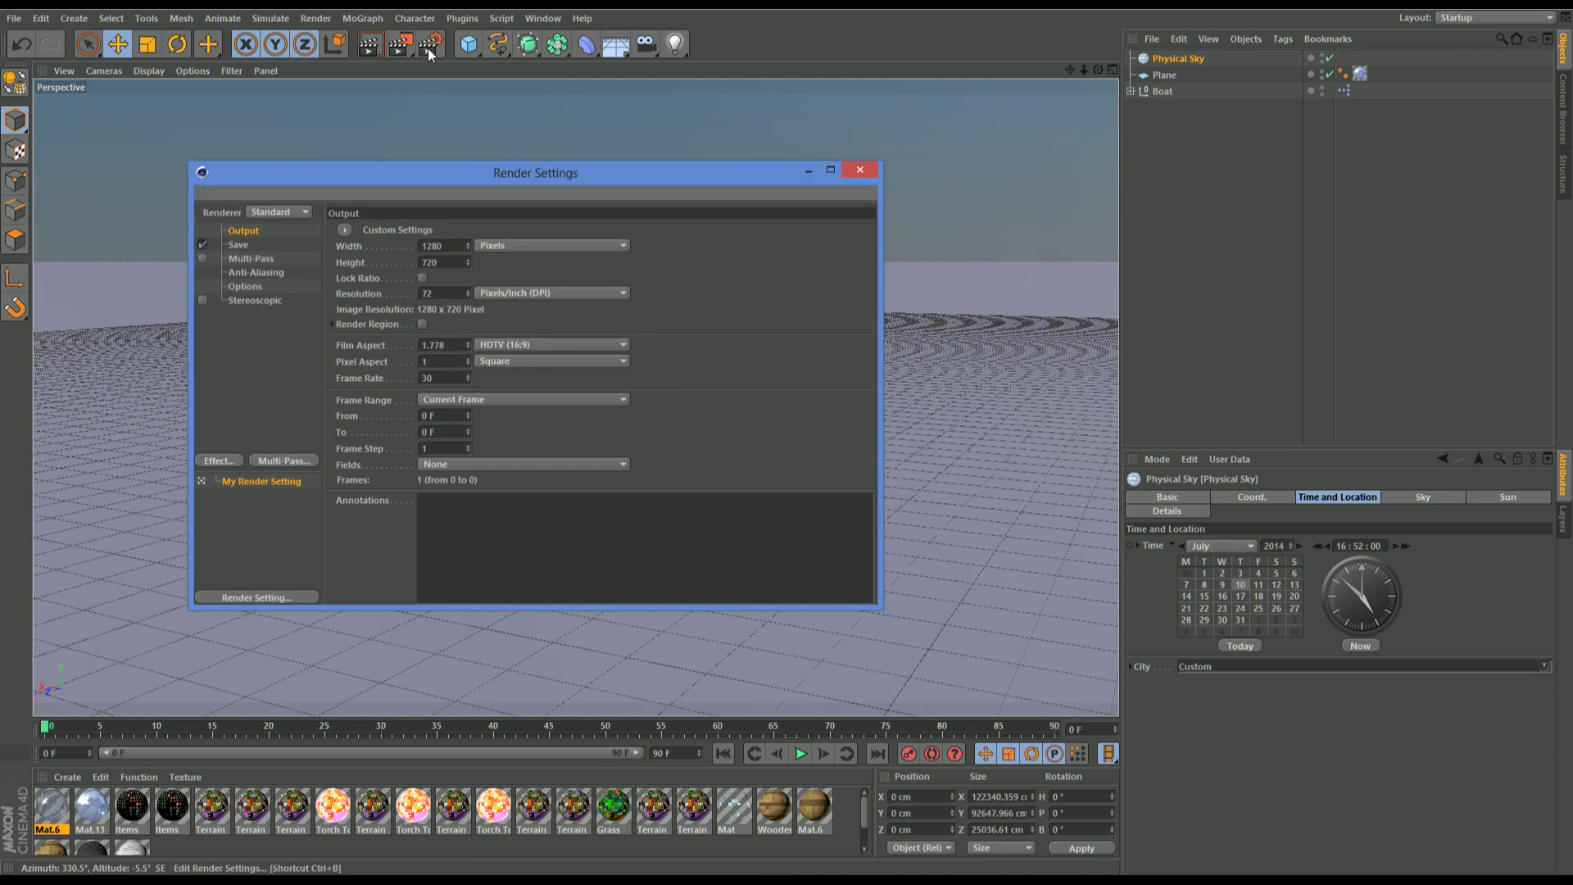
left_click(218, 460)
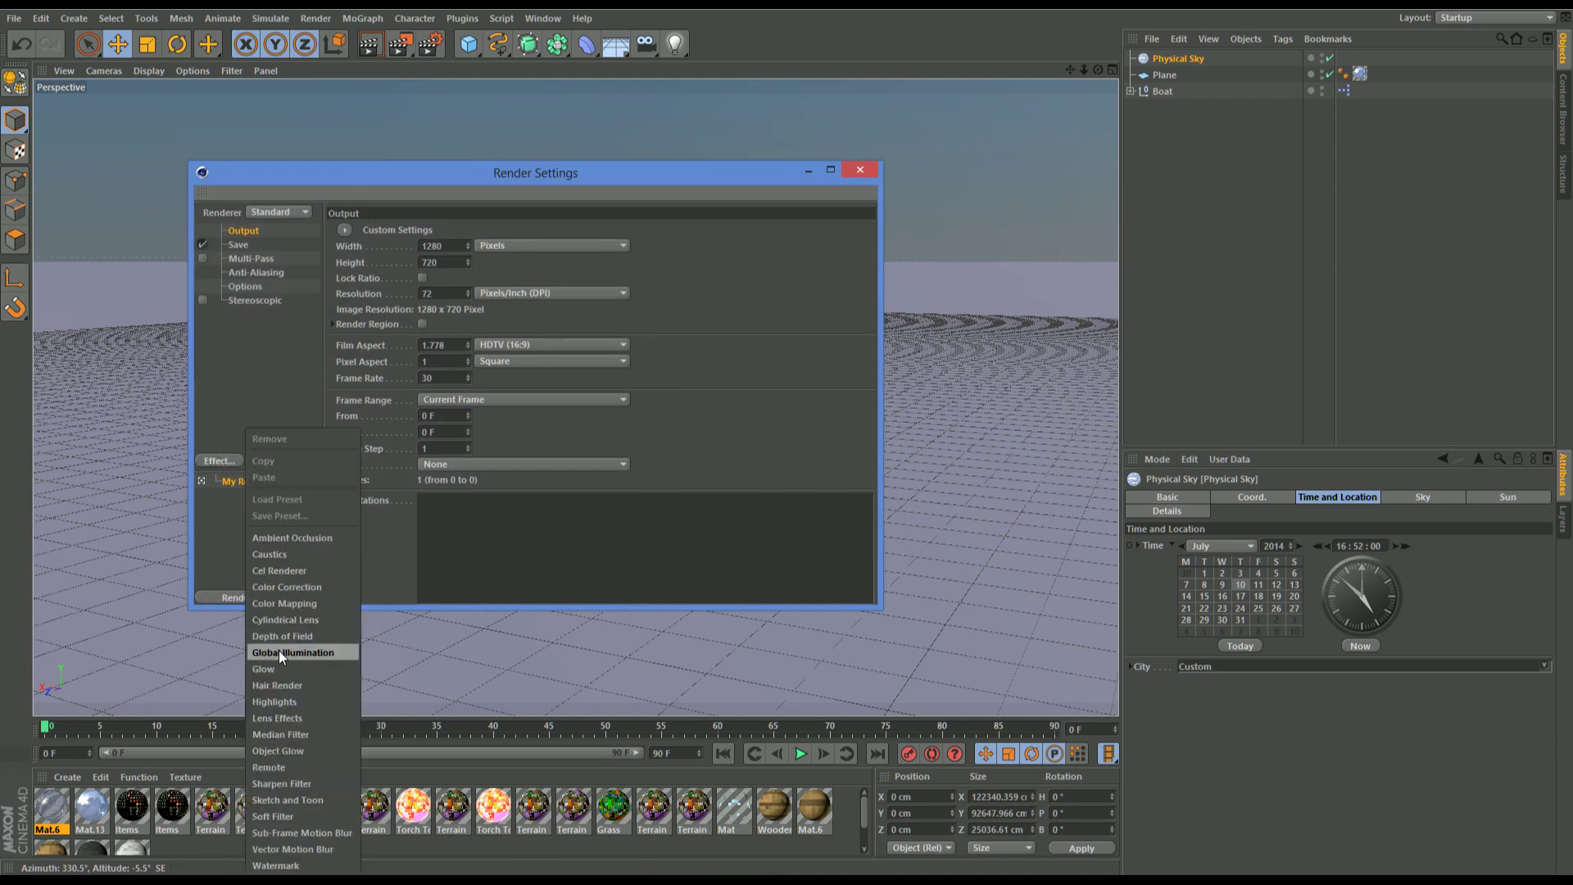
left_click(278, 651)
left_click(219, 461)
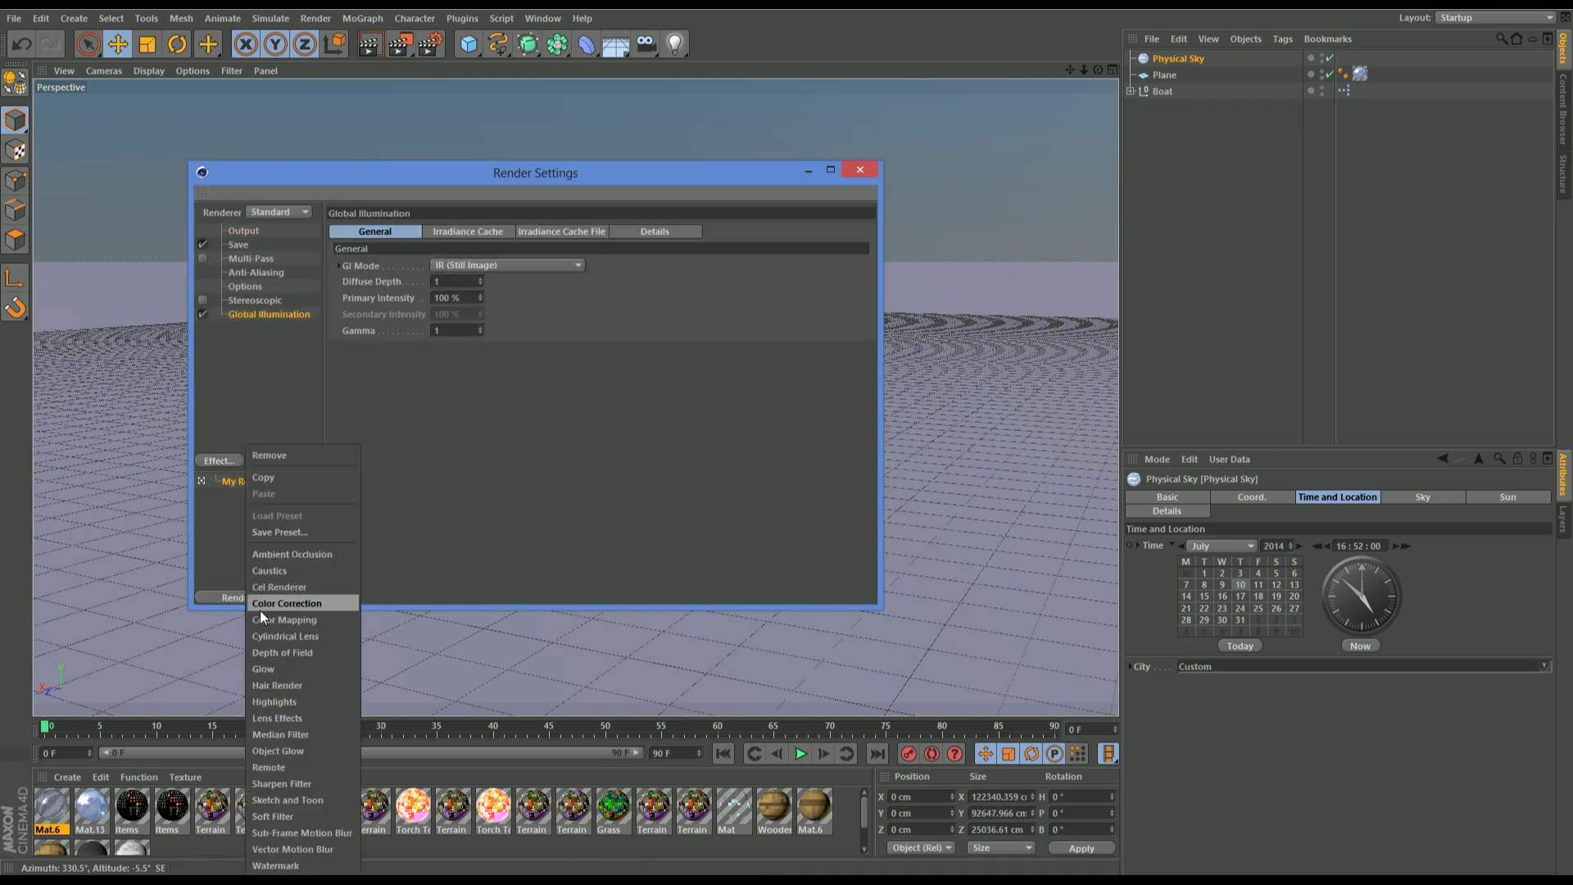
left_click(270, 553)
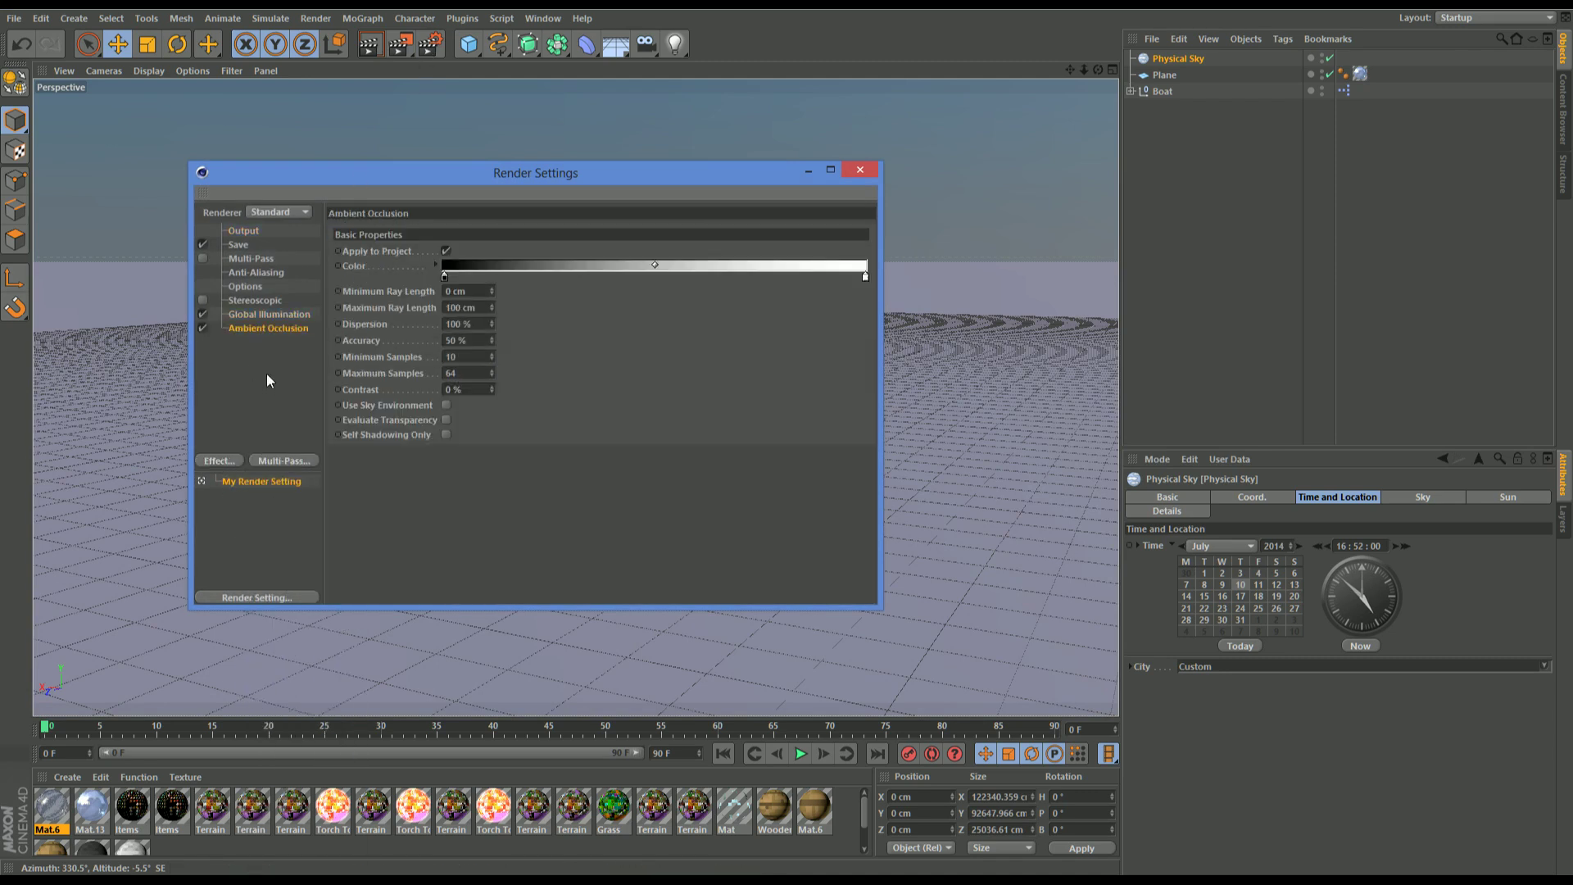
Step: Set Global Illumination's irradiance cache to Low stochastic samples, Low record density and Weak smoothing
left_click(264, 314)
left_click(468, 232)
left_click(475, 265)
left_click(459, 315)
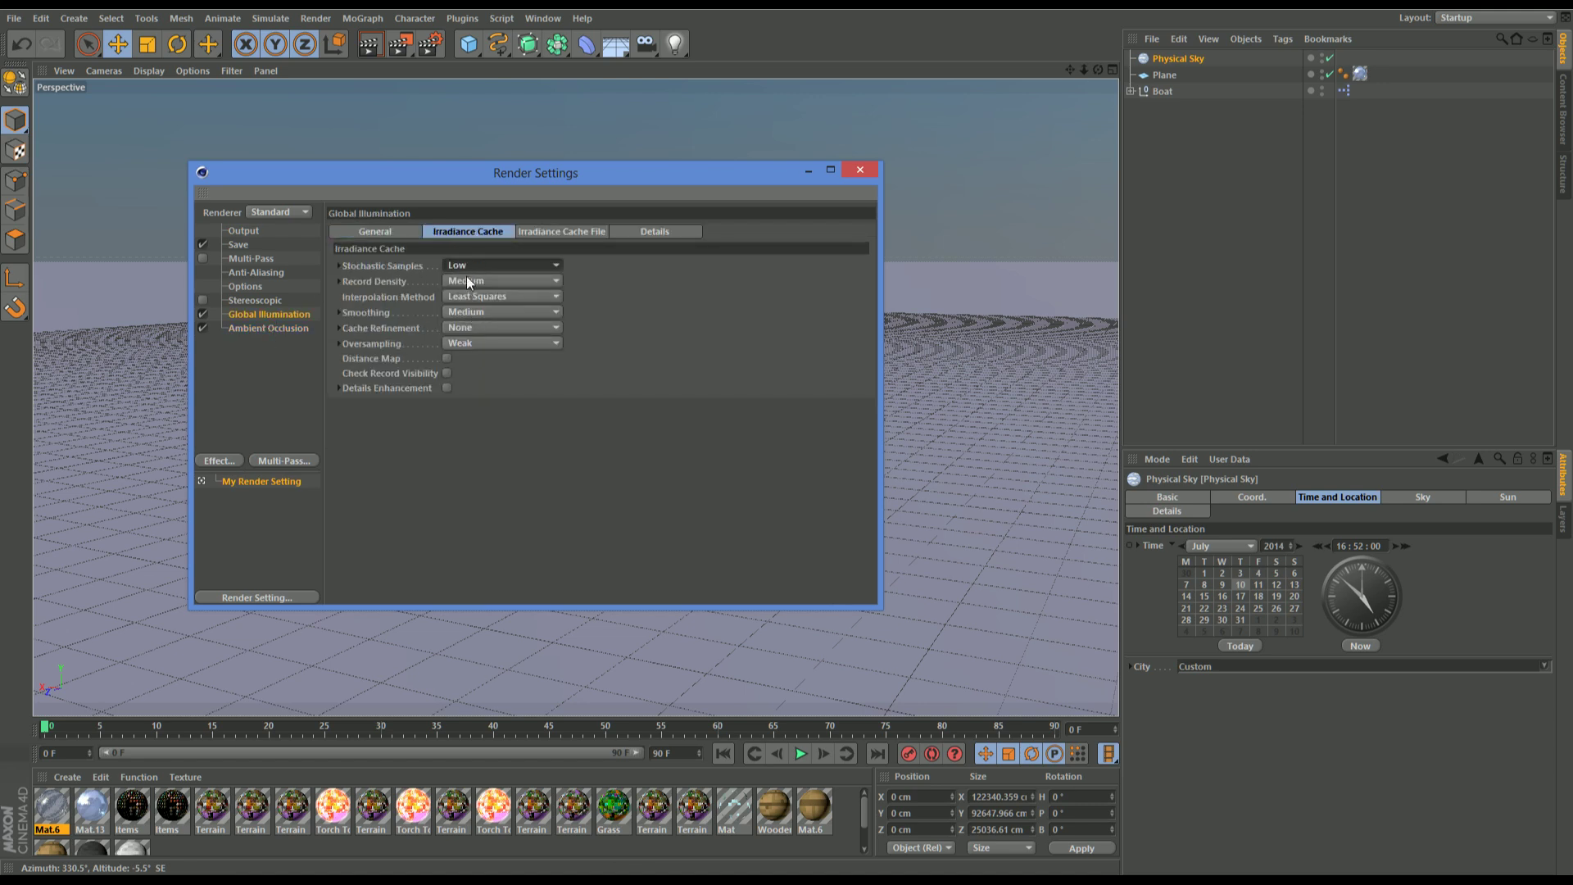
left_click(467, 281)
left_click(462, 337)
left_click(465, 312)
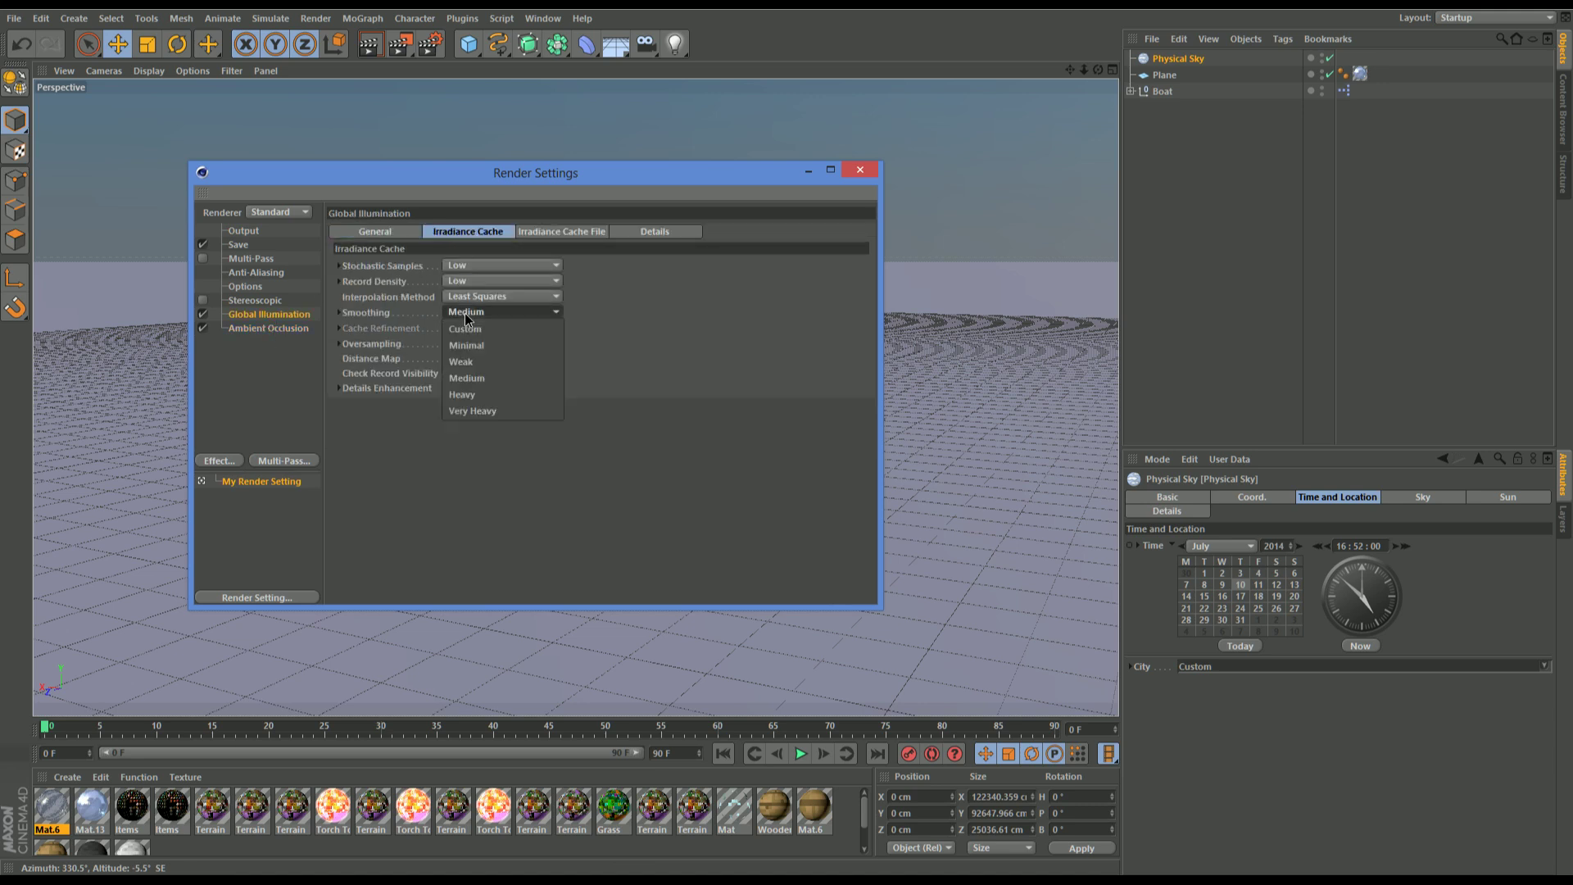
left_click(464, 363)
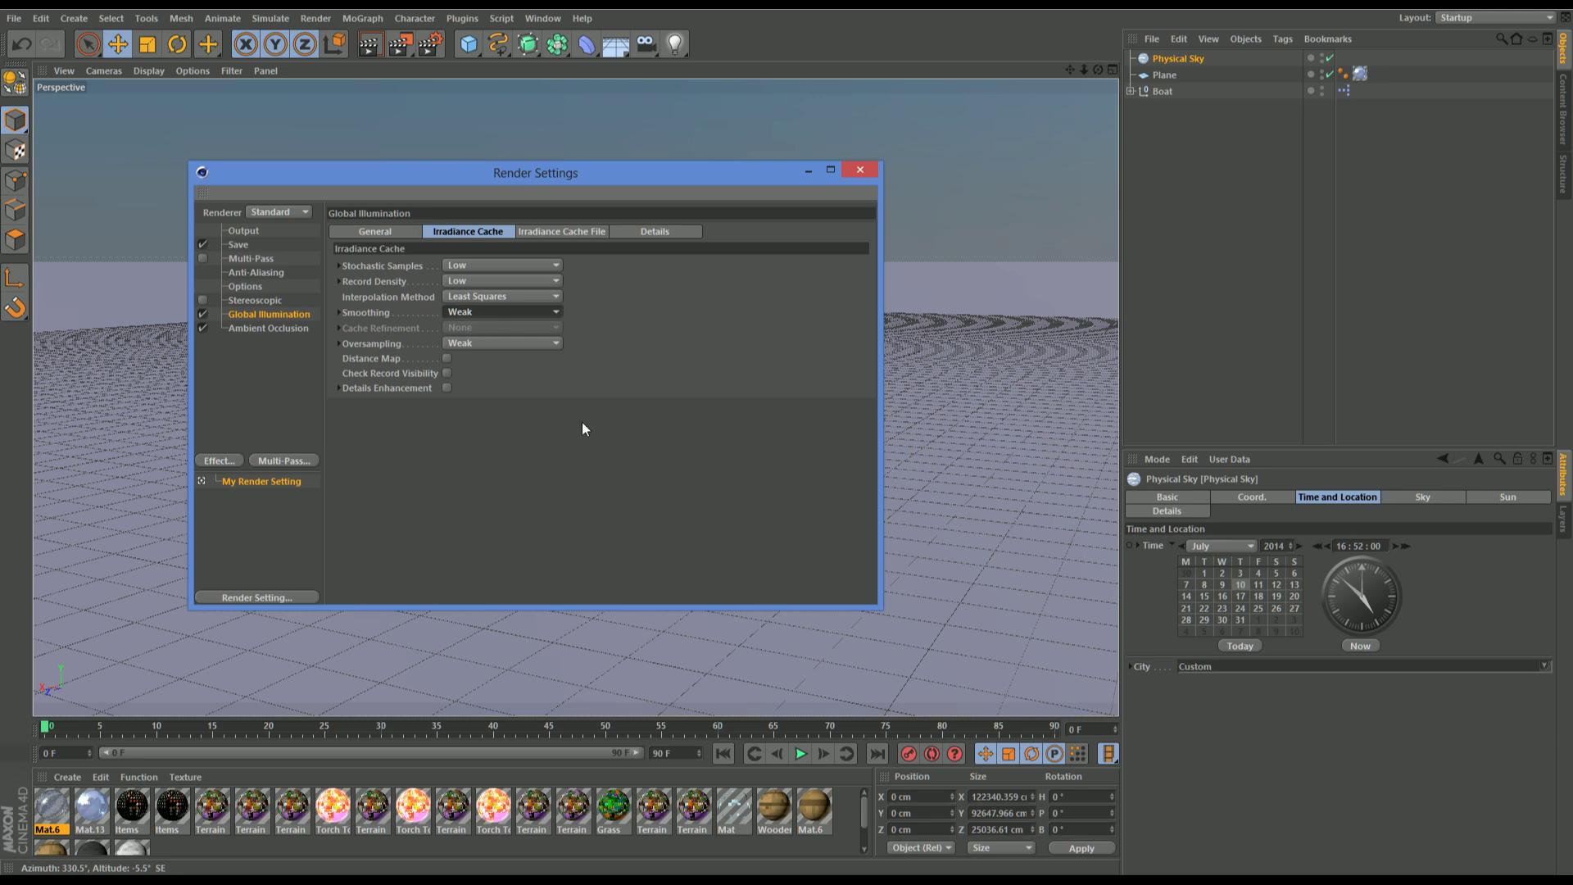
Step: Set the Global Illumination mode to IR + QMC (Full Animation)
left_click(388, 231)
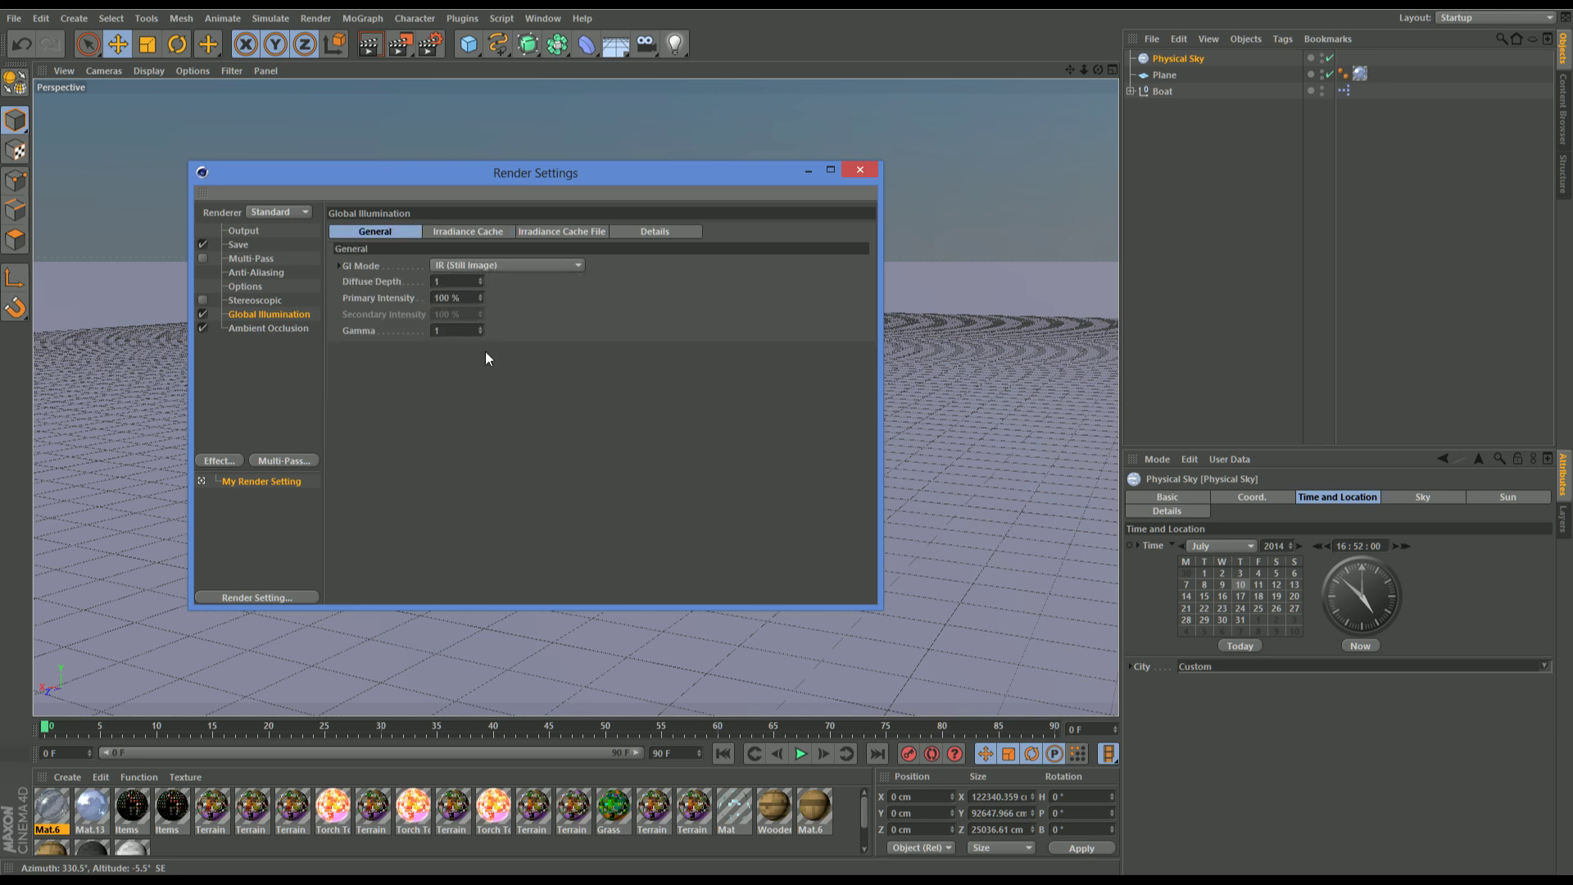
left_click(464, 266)
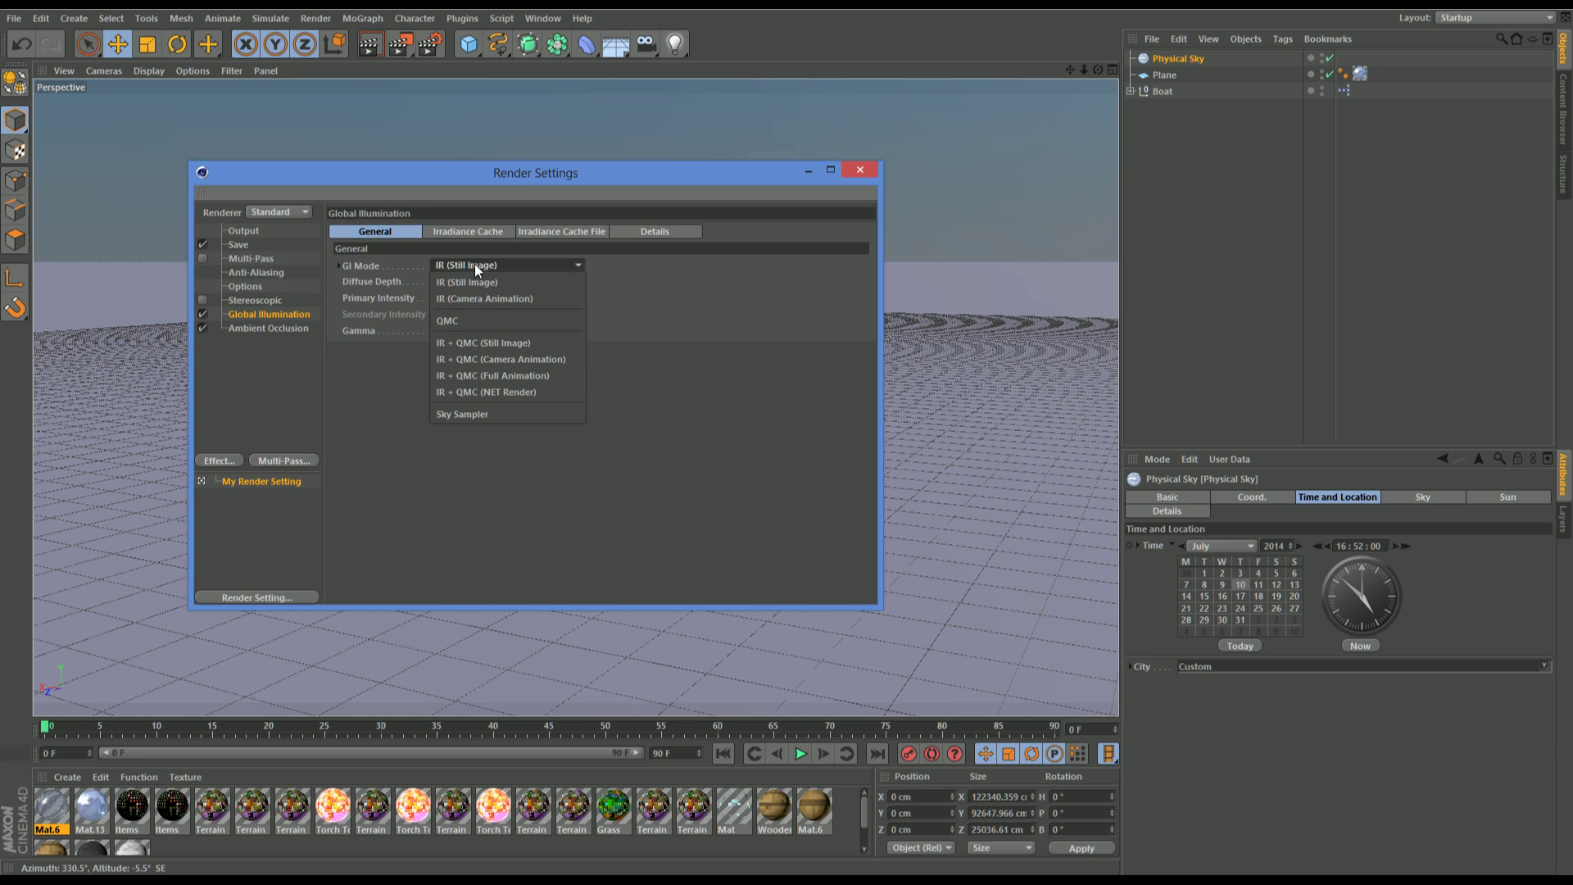
left_click(533, 376)
Step: Set the render output frame rate to 24 and the project's FPS to 24
left_click(243, 230)
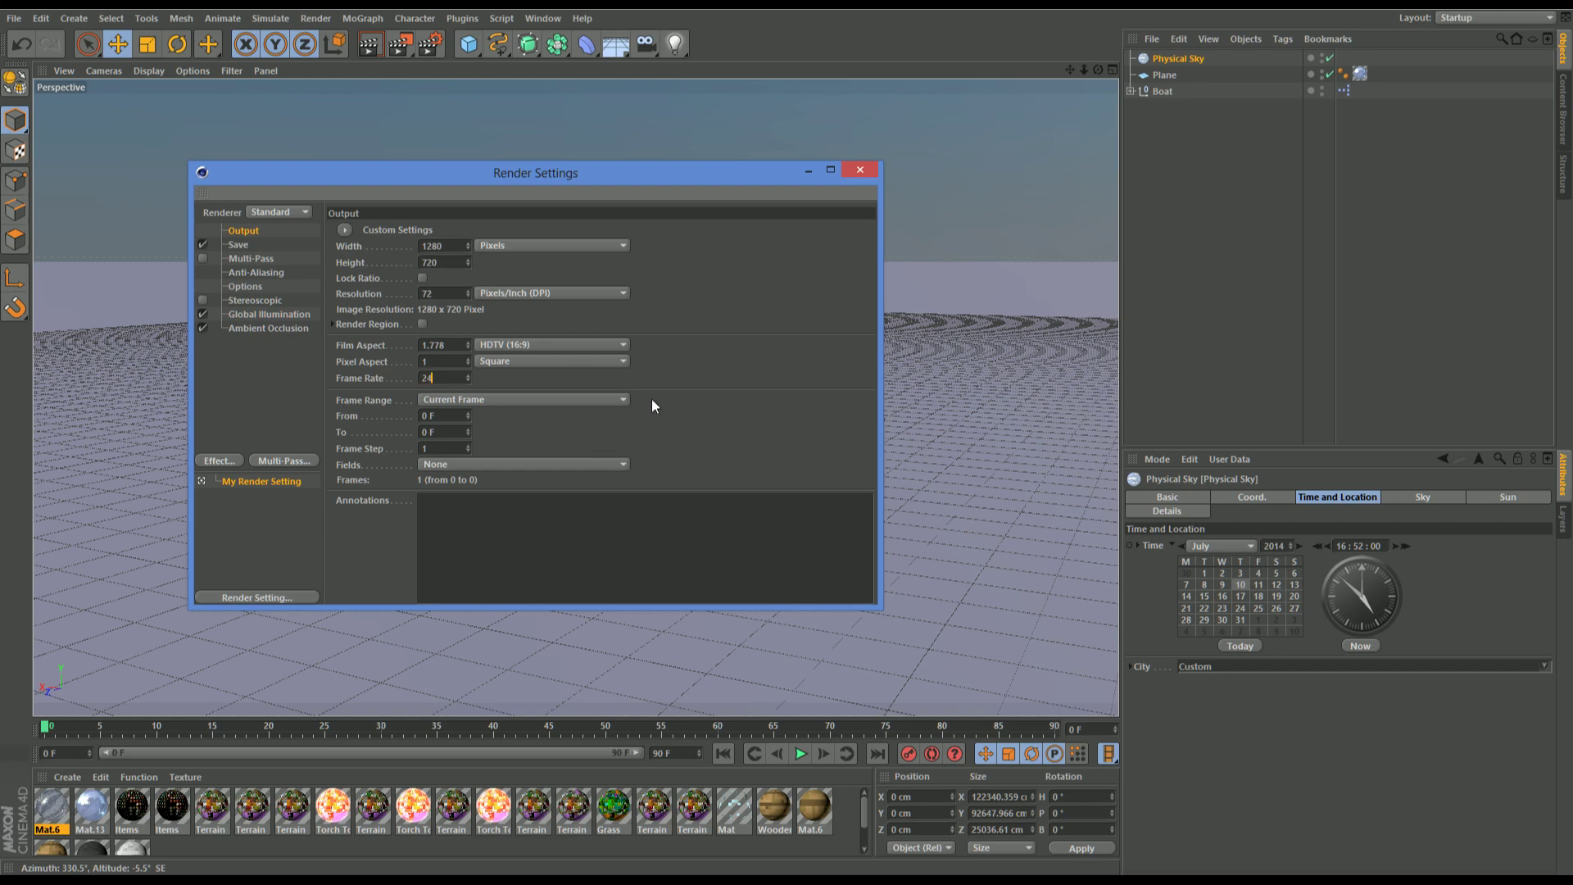
left_click(859, 170)
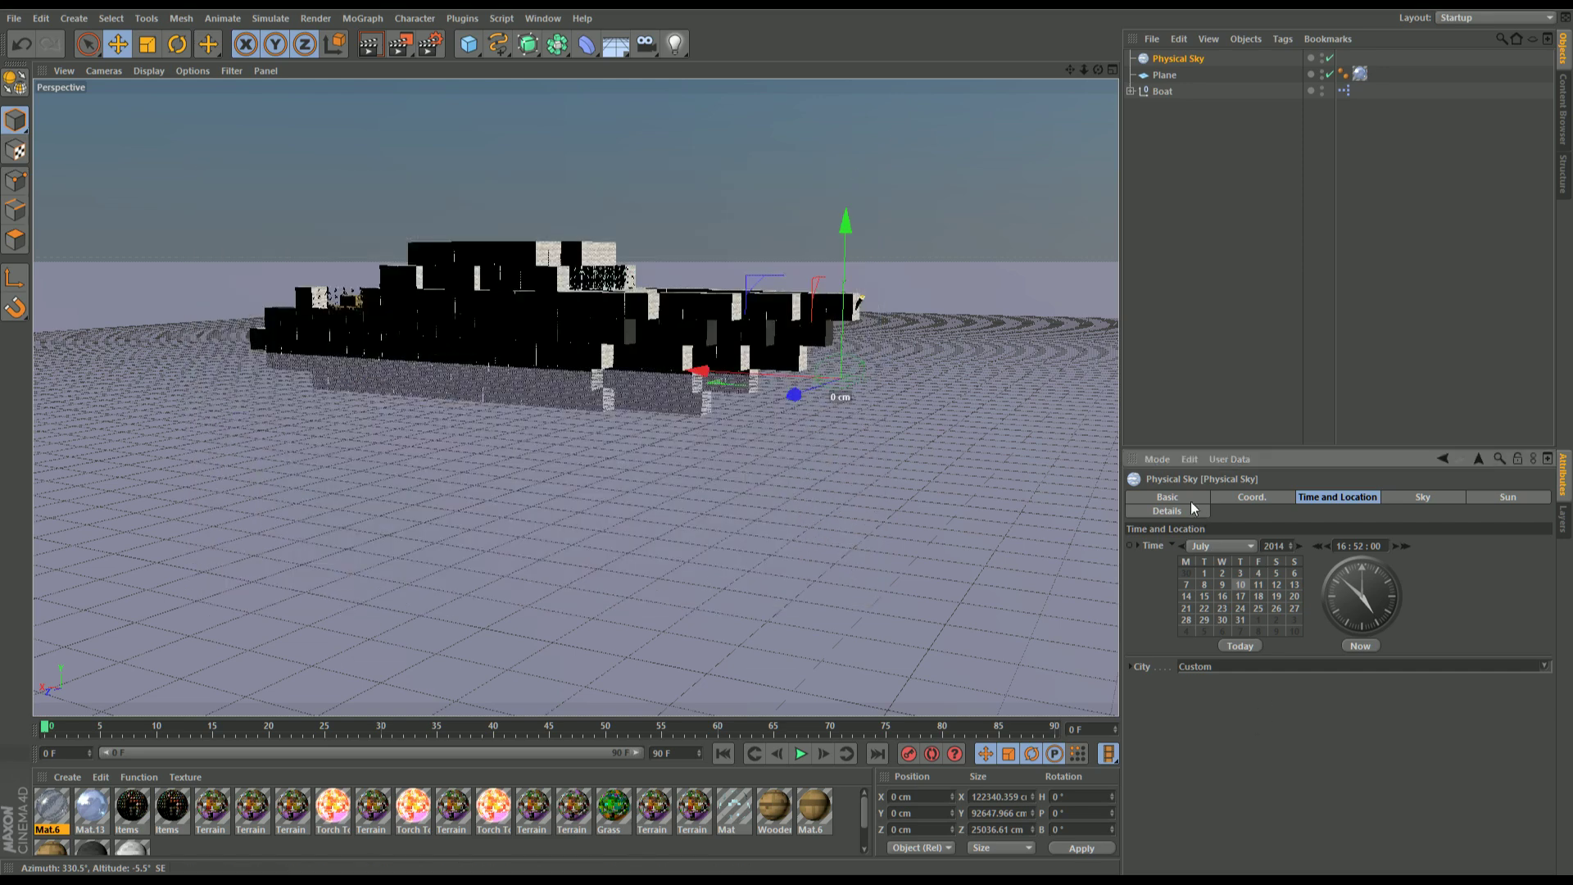
left_click(1157, 459)
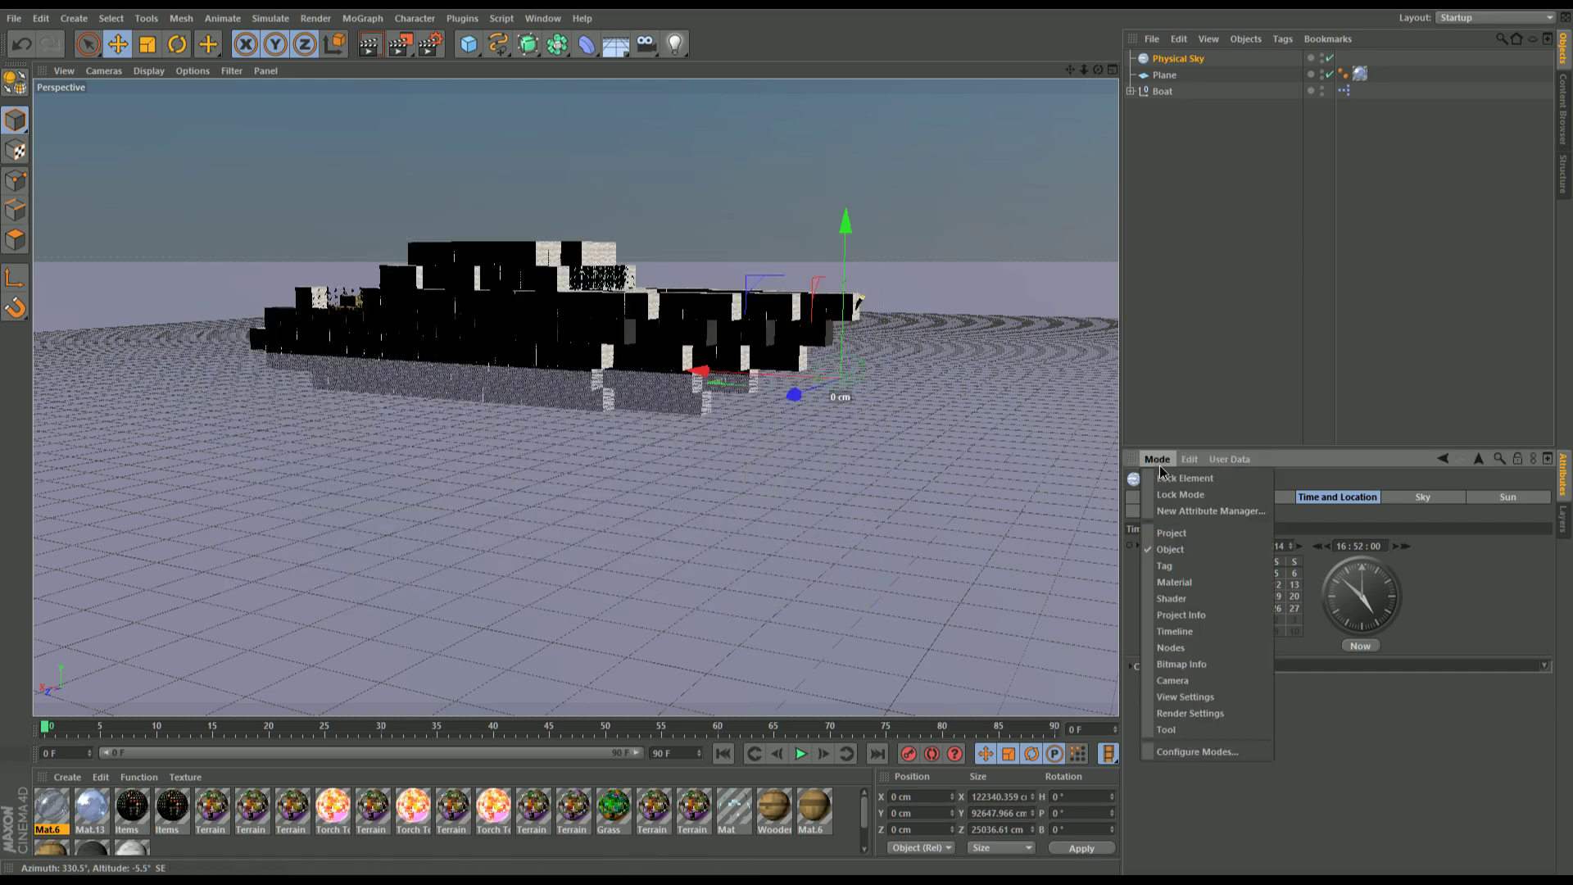
left_click(1179, 537)
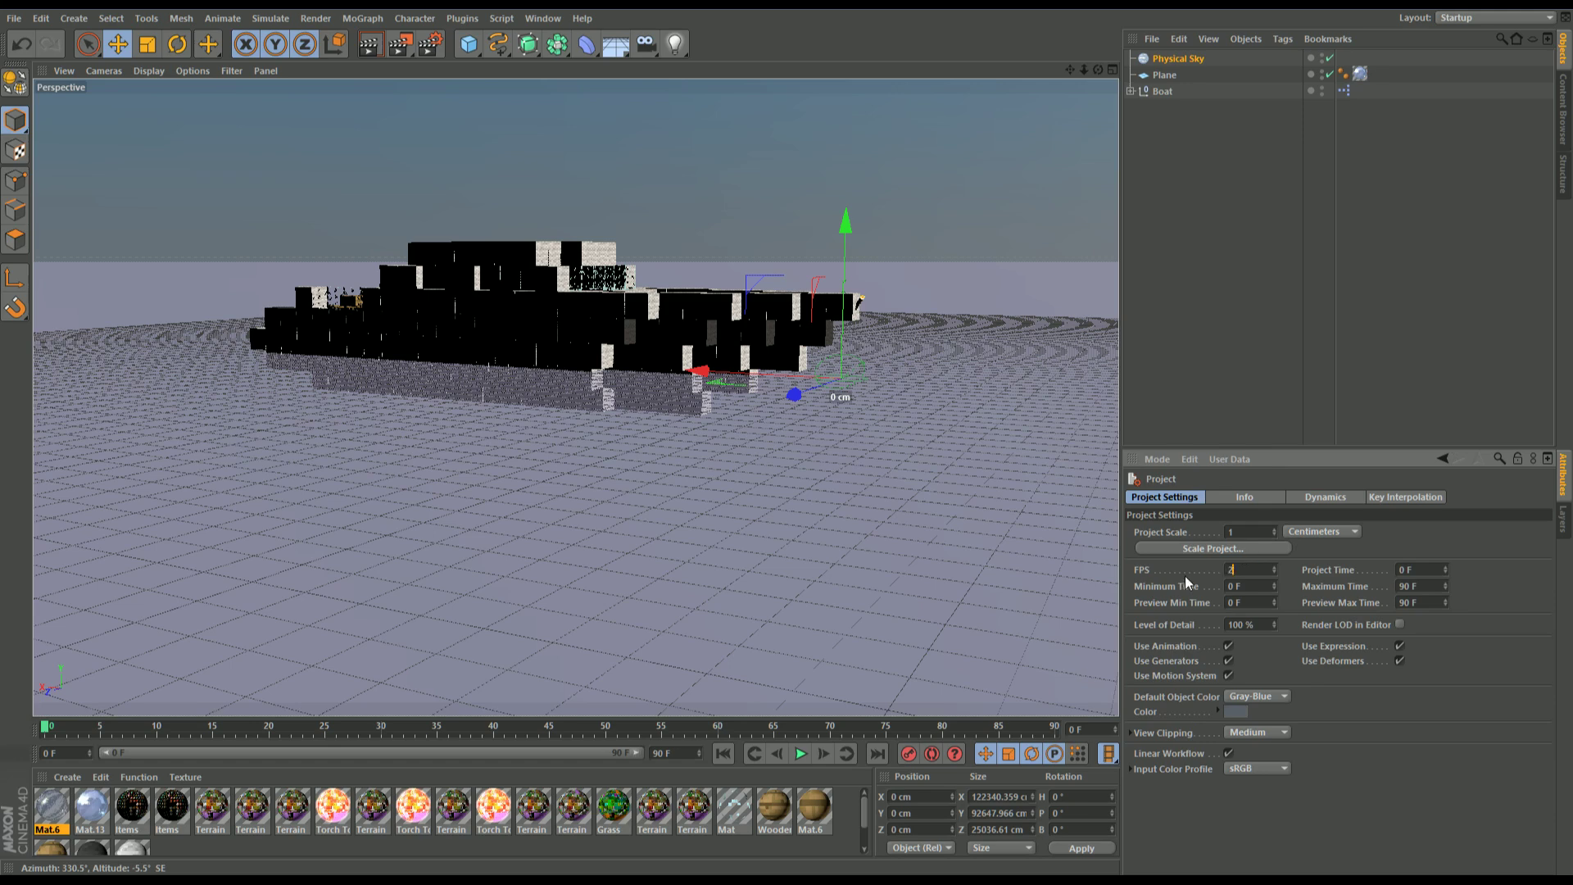
key("Return")
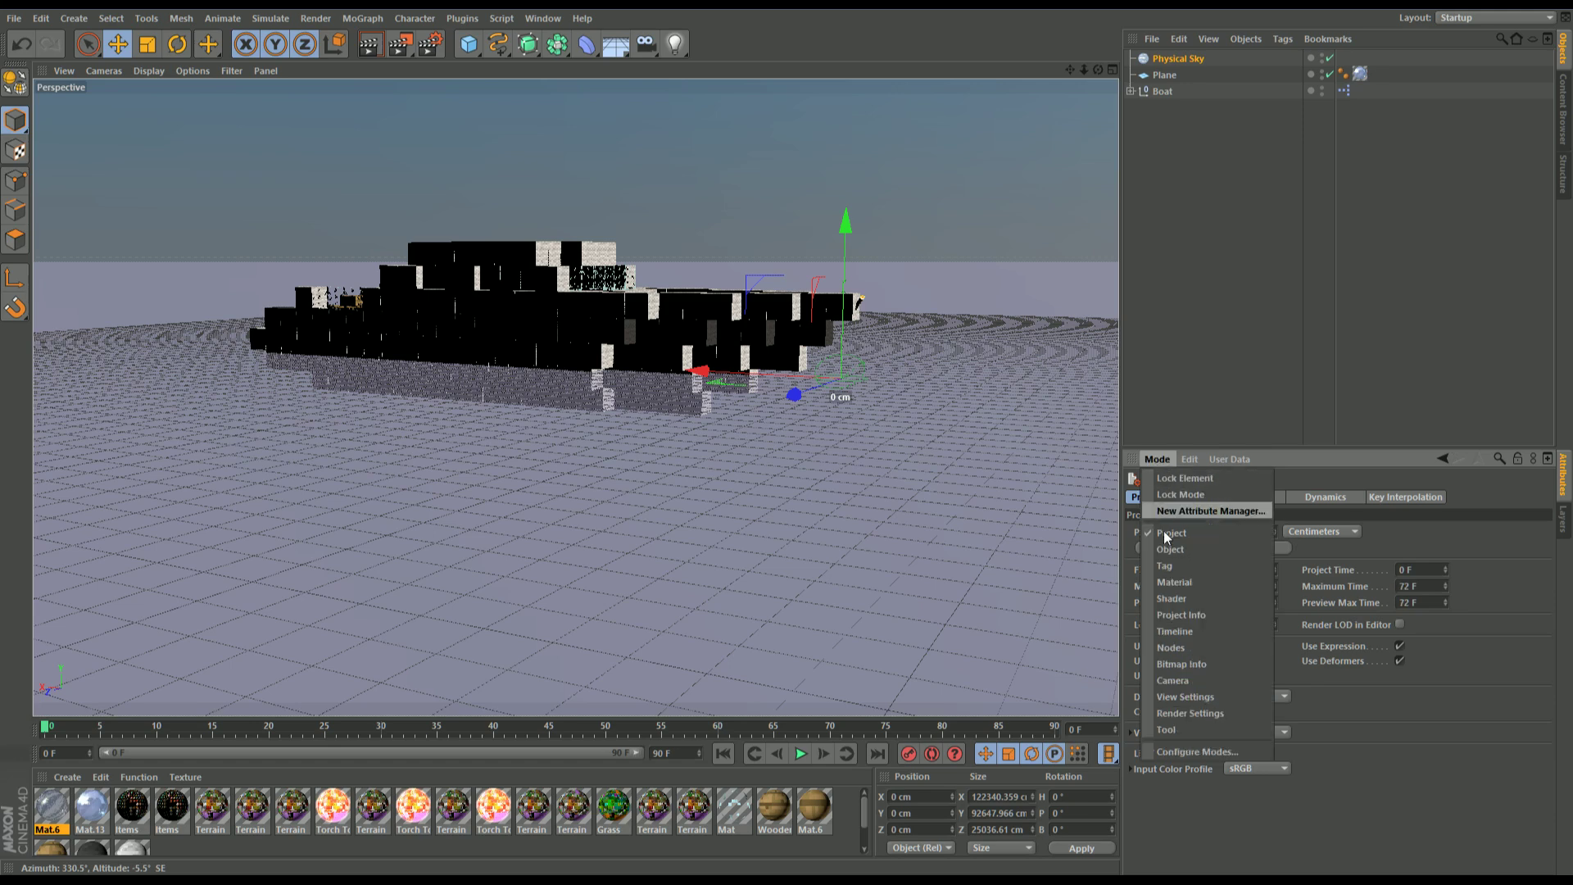
left_click(1187, 225)
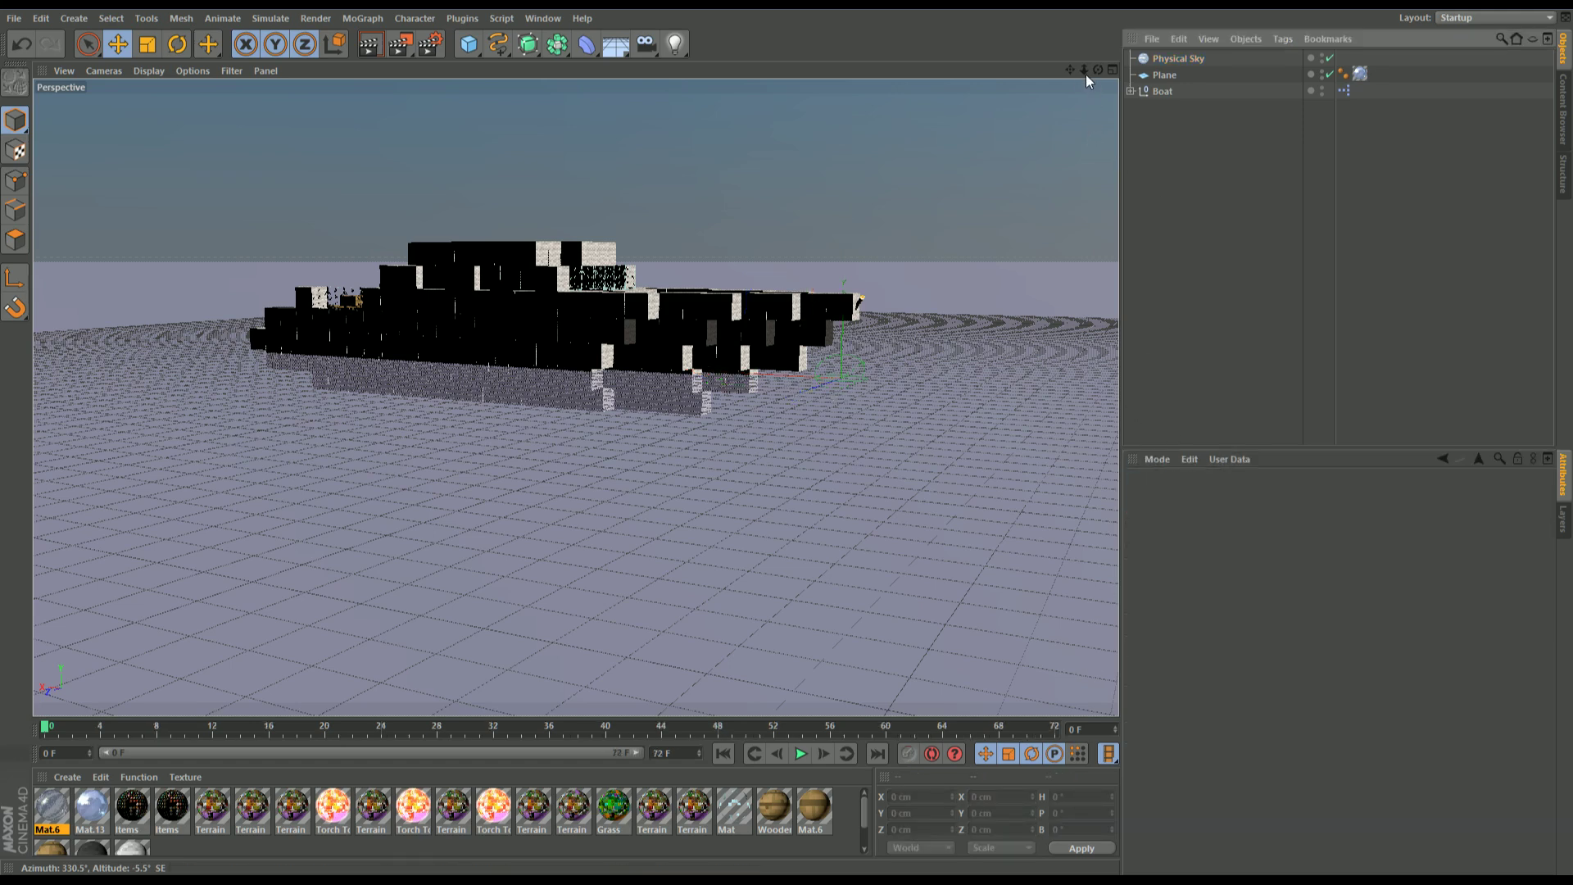
Step: Render the perspective view to preview the boat with the new lighting effects
left_click_drag(1098, 70, 988, 78)
left_click(369, 44)
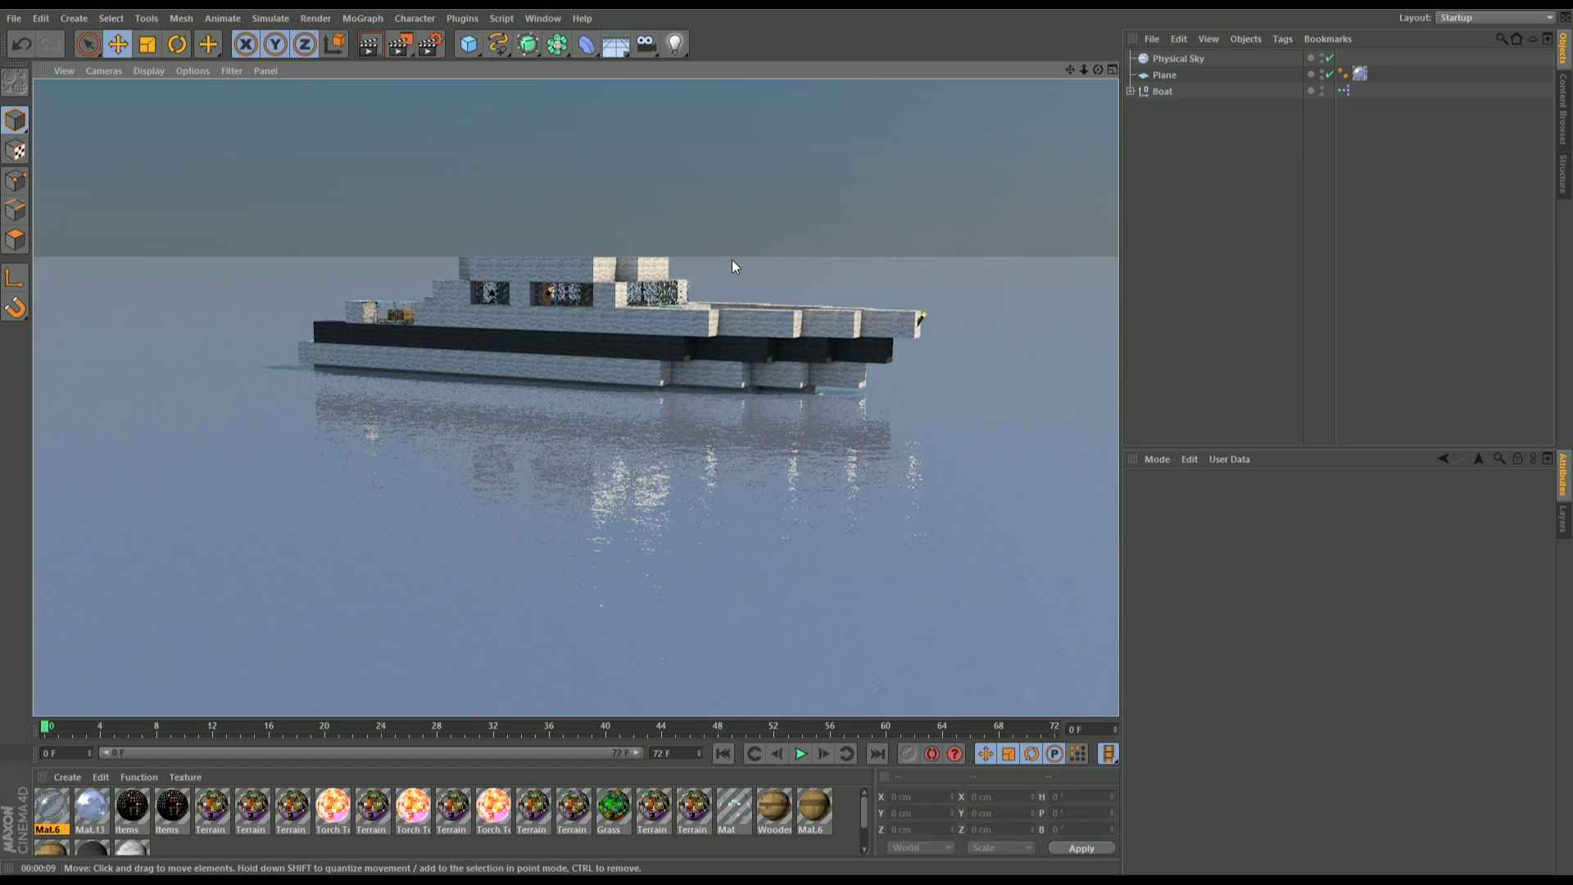
left_click(1293, 188)
Step: Add a MoText object and move it out ahead of the boat's bow, to about X -1132 cm and Y 149 cm
left_click_drag(1098, 70, 942, 94)
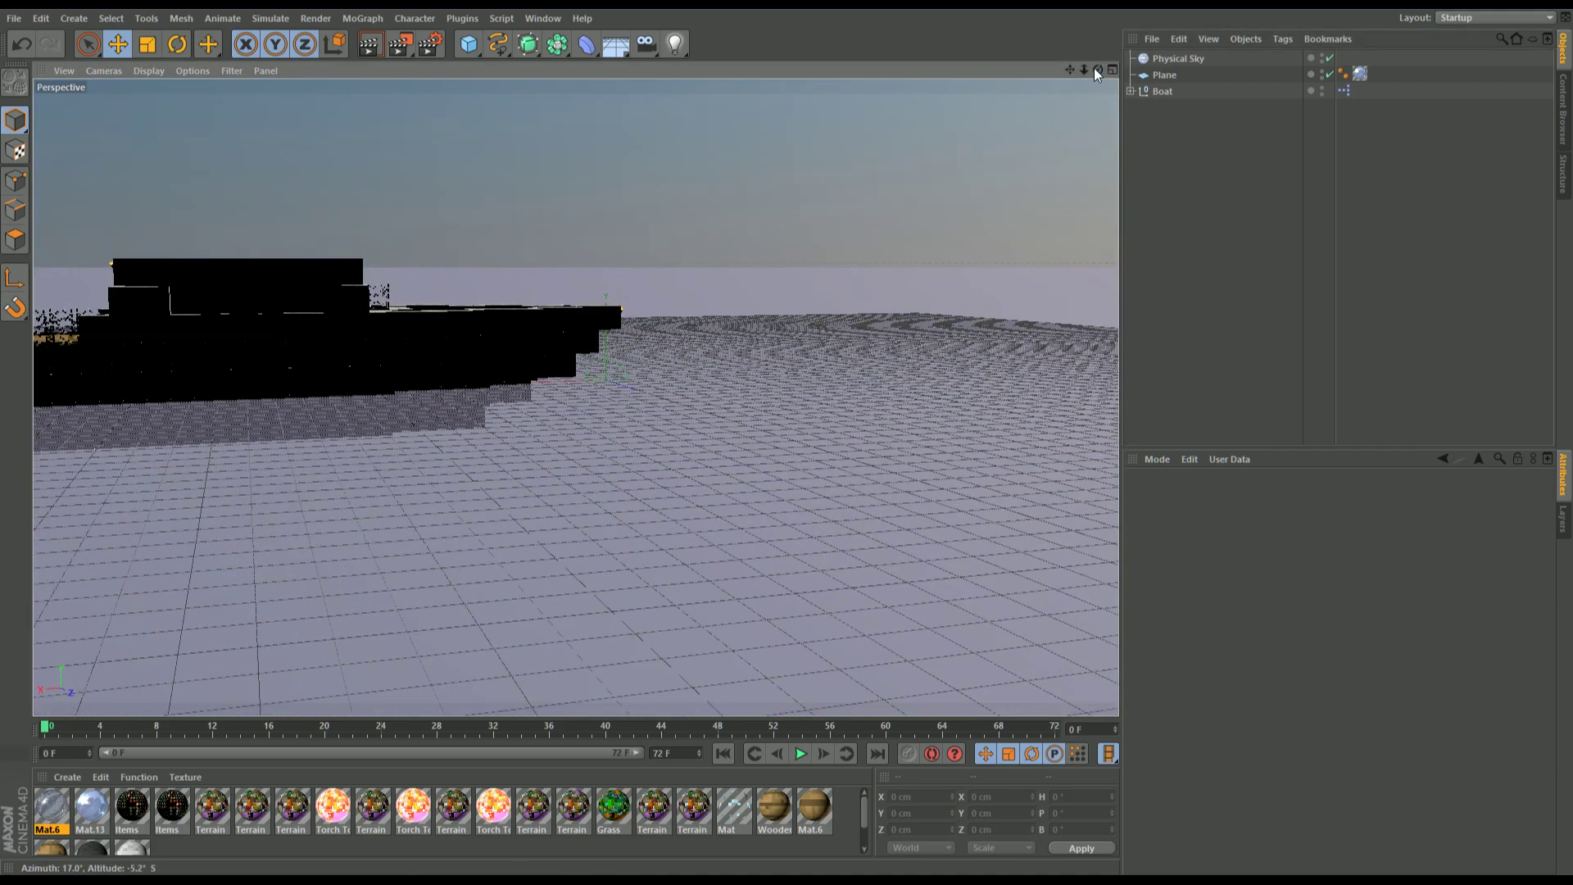
left_click_drag(1069, 71, 1074, 77)
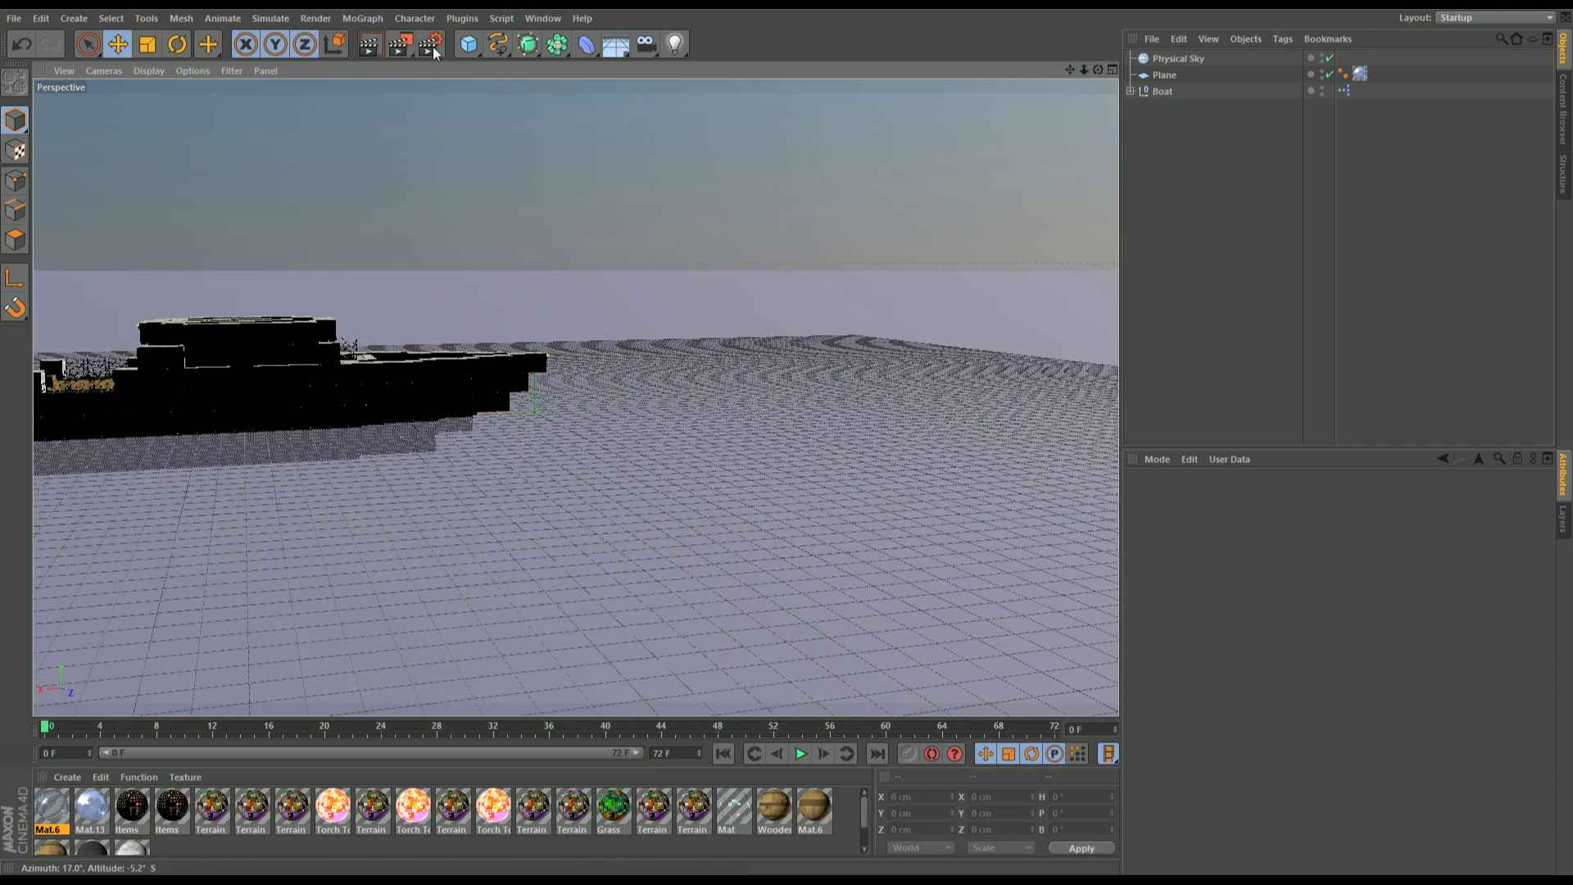
left_click(363, 18)
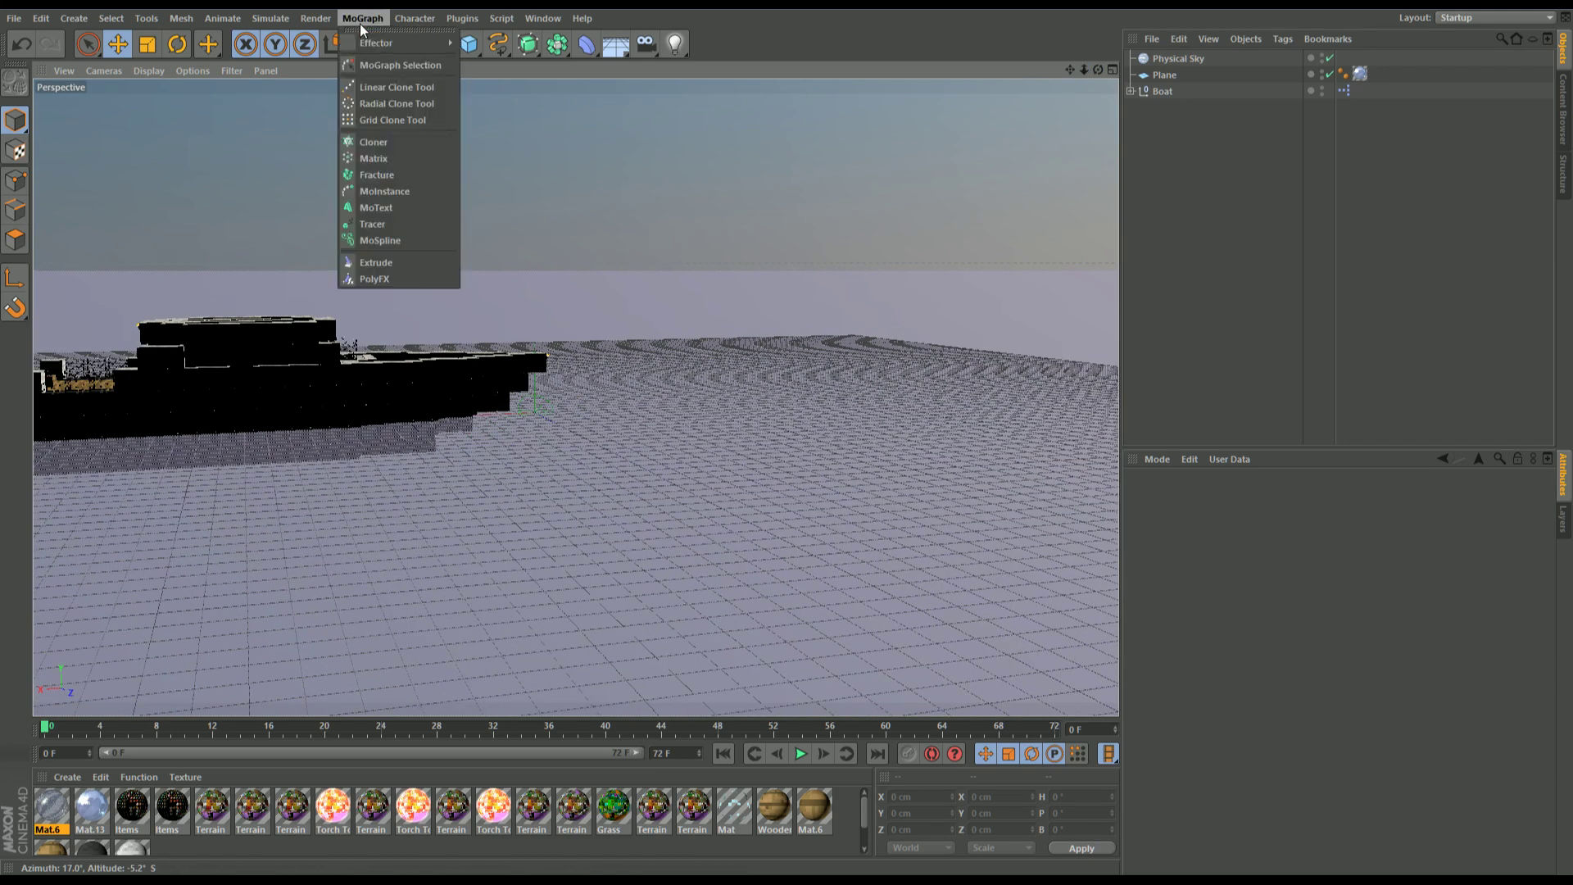
left_click(405, 204)
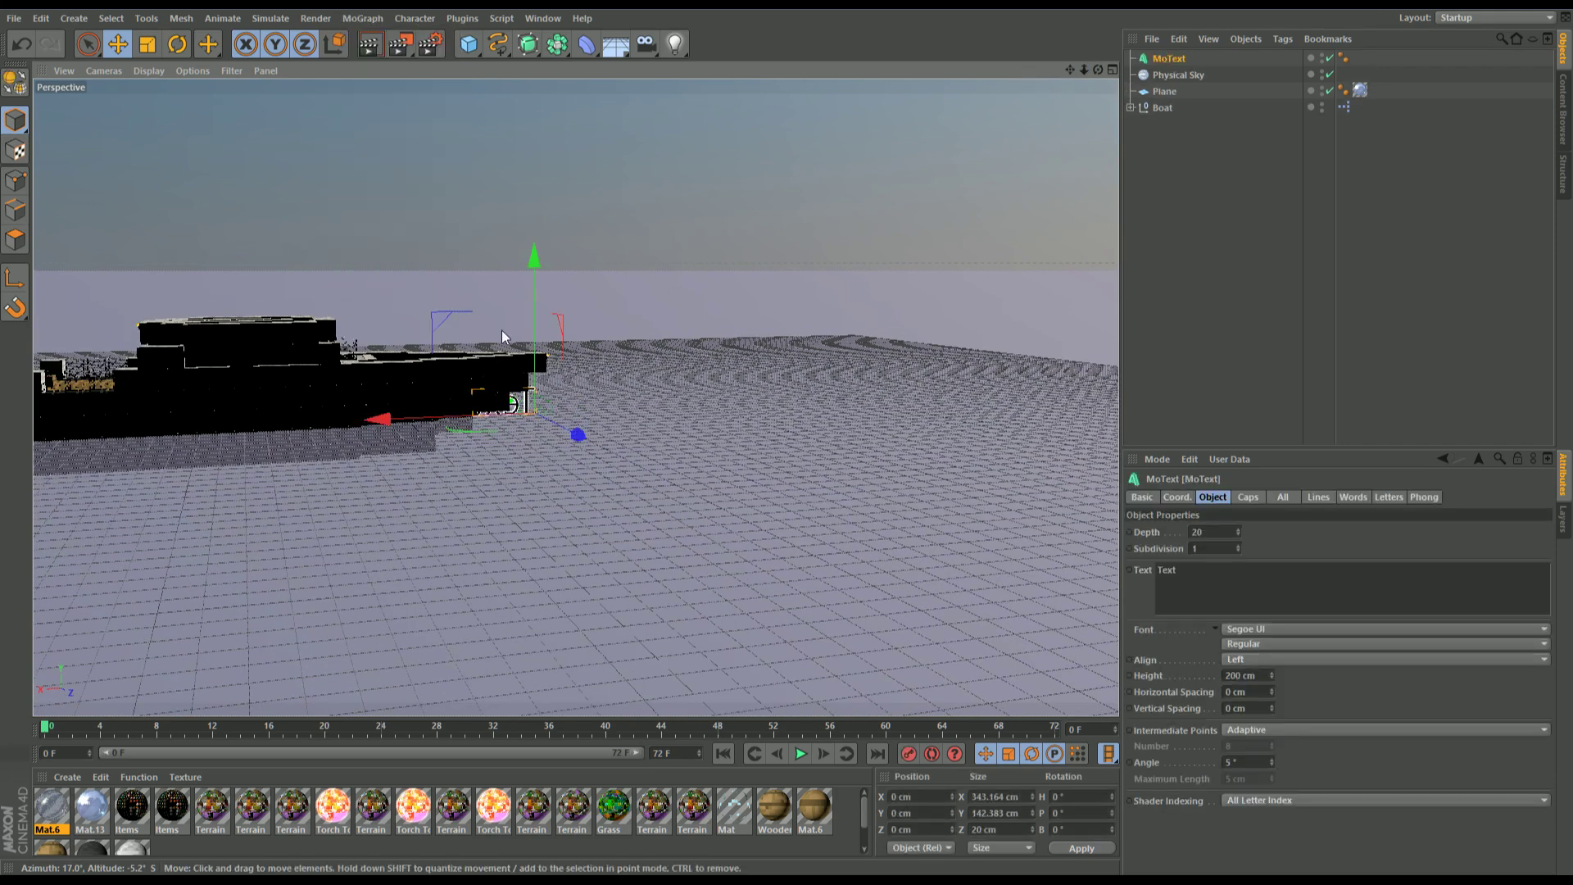
left_click_drag(532, 304, 532, 278)
left_click_drag(486, 390, 683, 377)
Step: Change the MoText wording to "YOUR TEXT"
left_click(1162, 581)
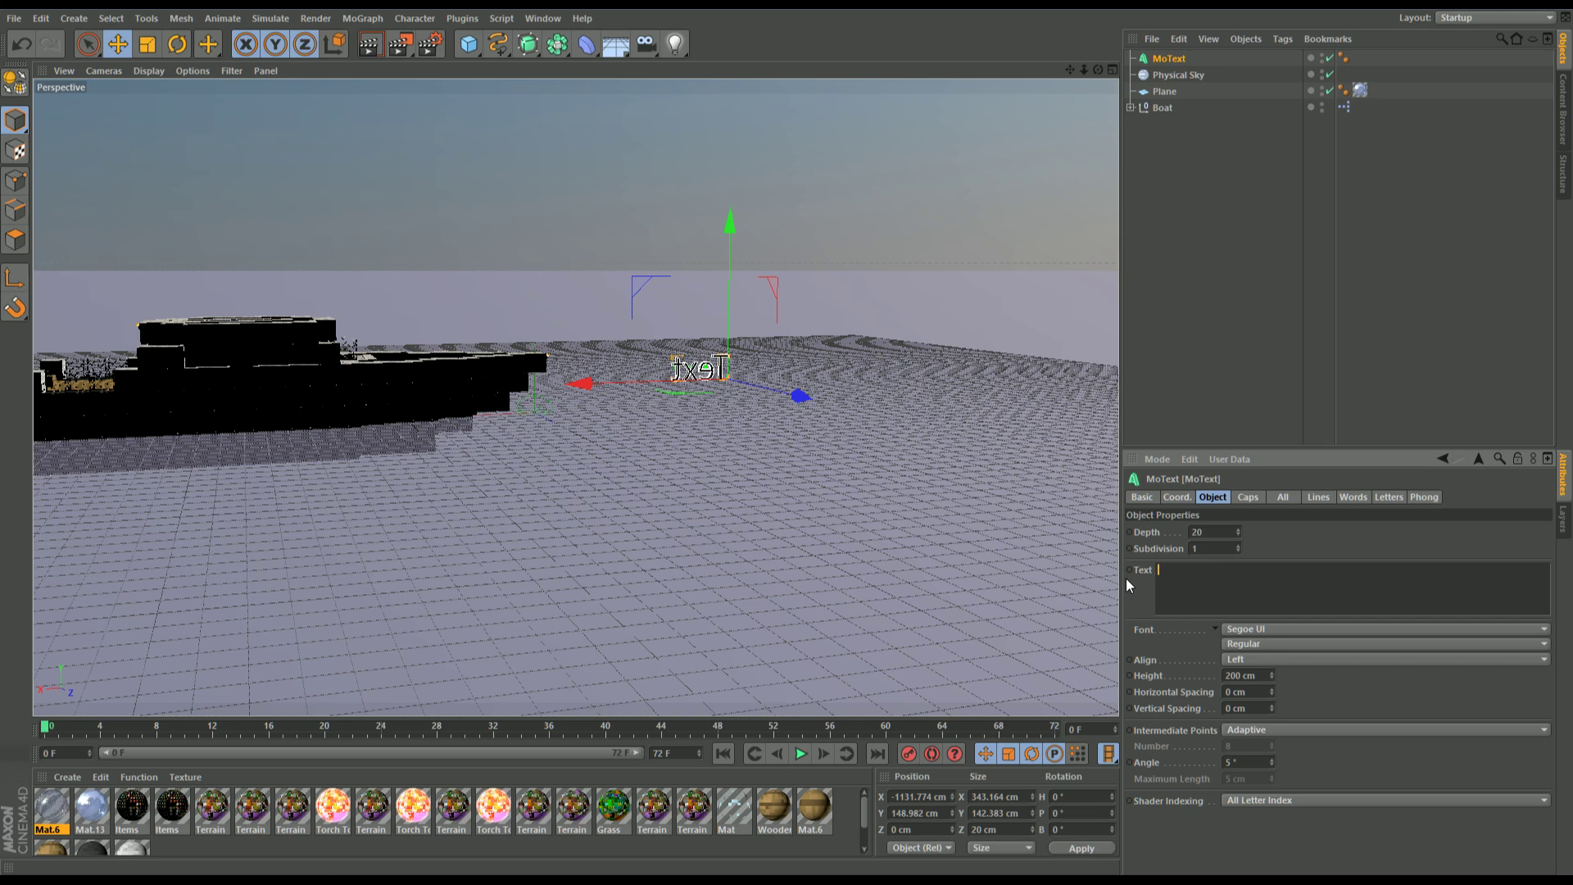
type("YOUR TEXT")
left_click(1259, 538)
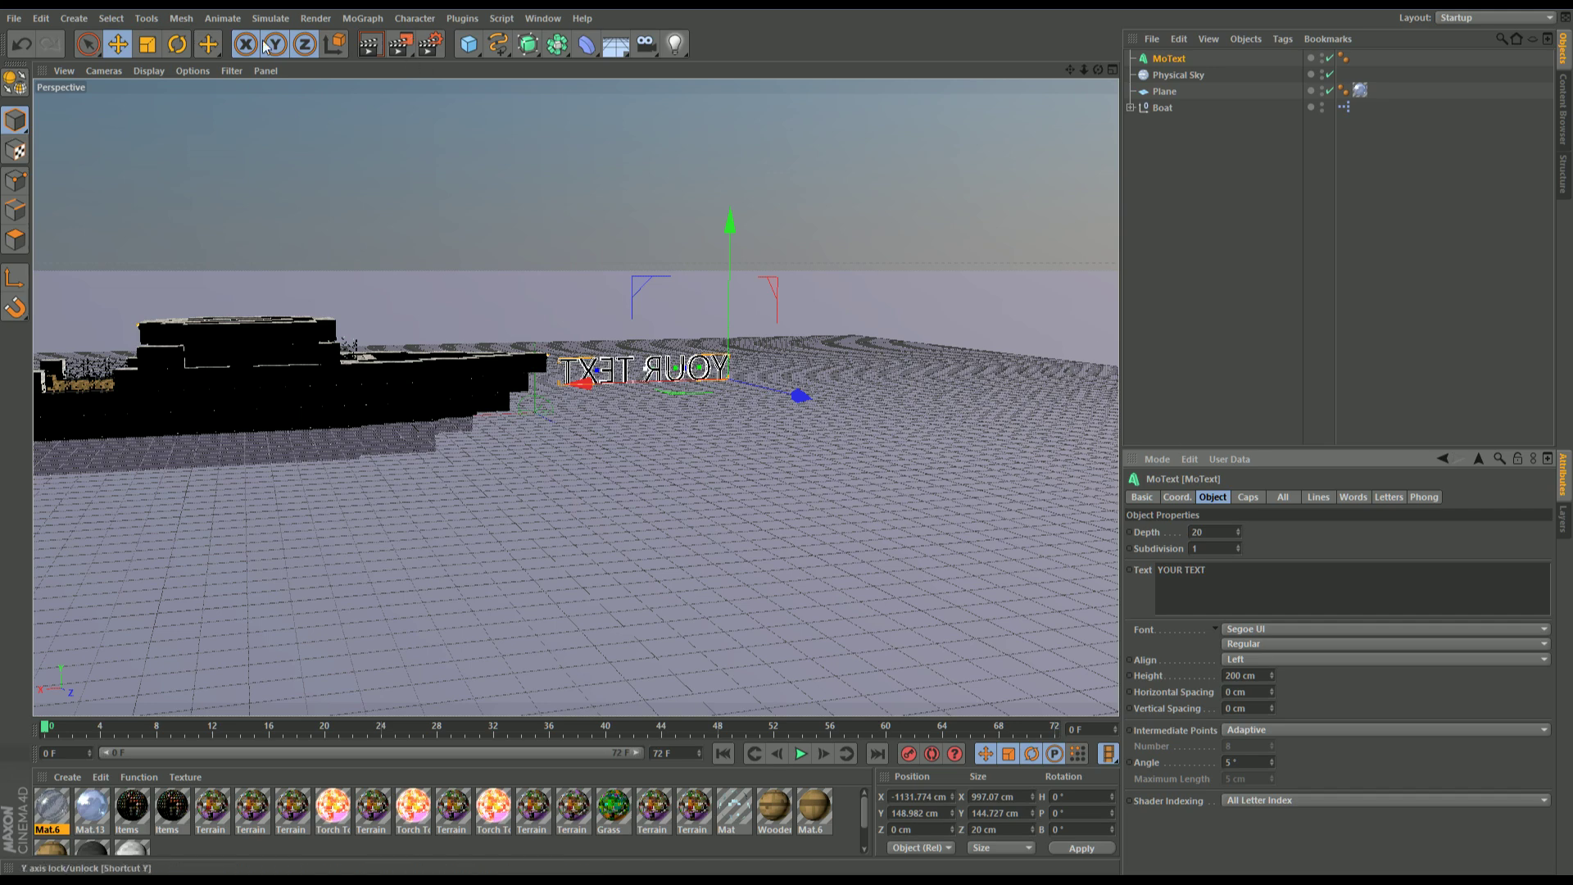
Step: Rotate the text to a 90° heading and move it farther from the bow, to about X -1234 cm
key("r")
left_click_drag(684, 408, 690, 311)
key("e")
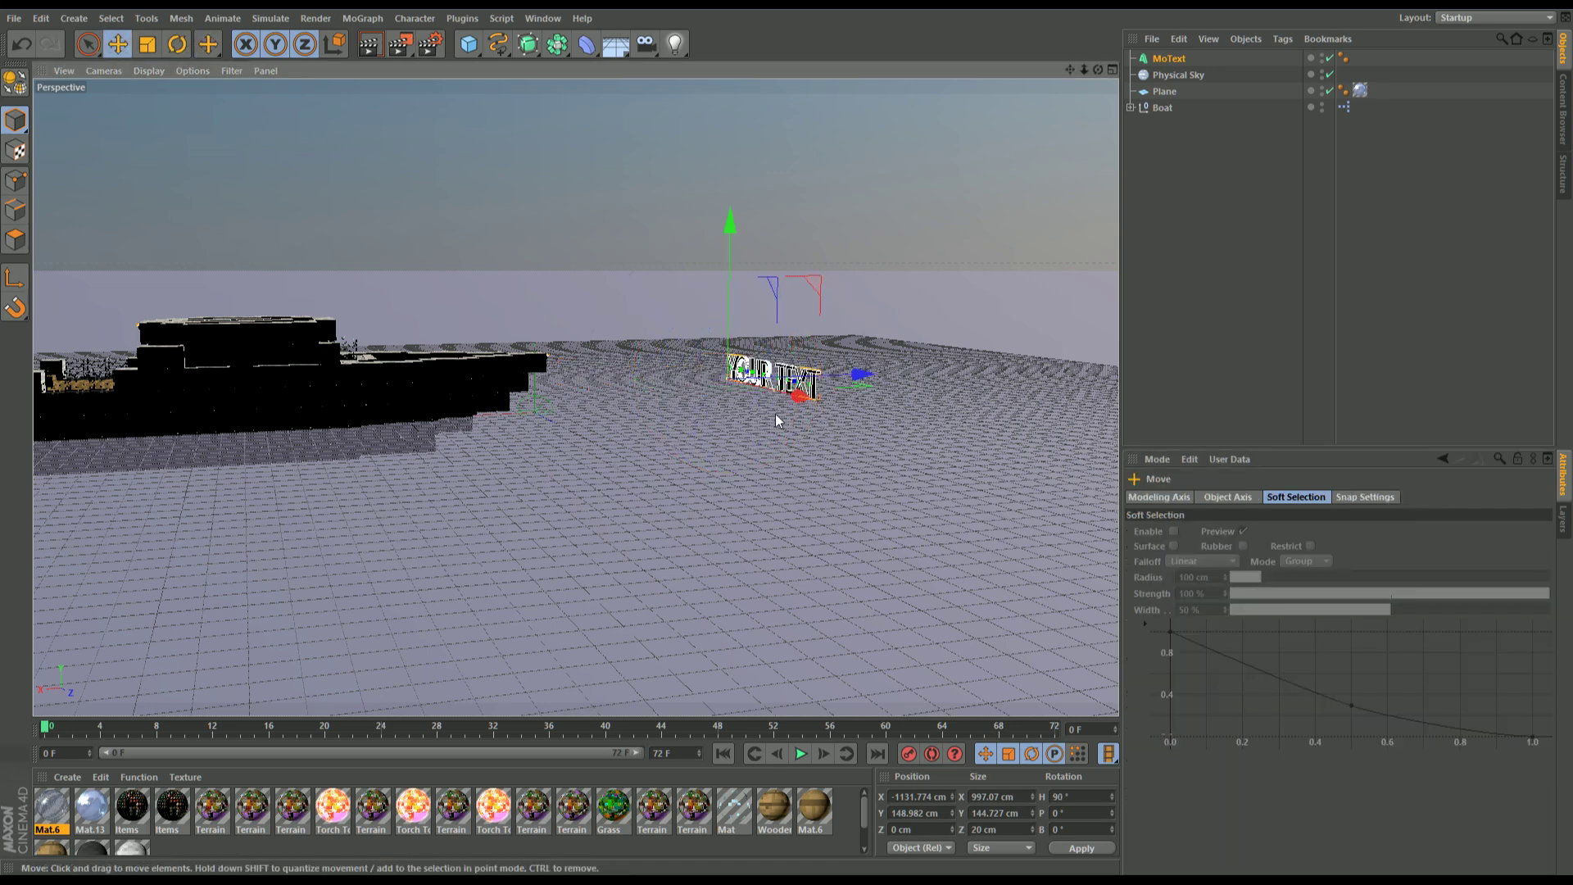
left_click_drag(857, 385, 875, 382)
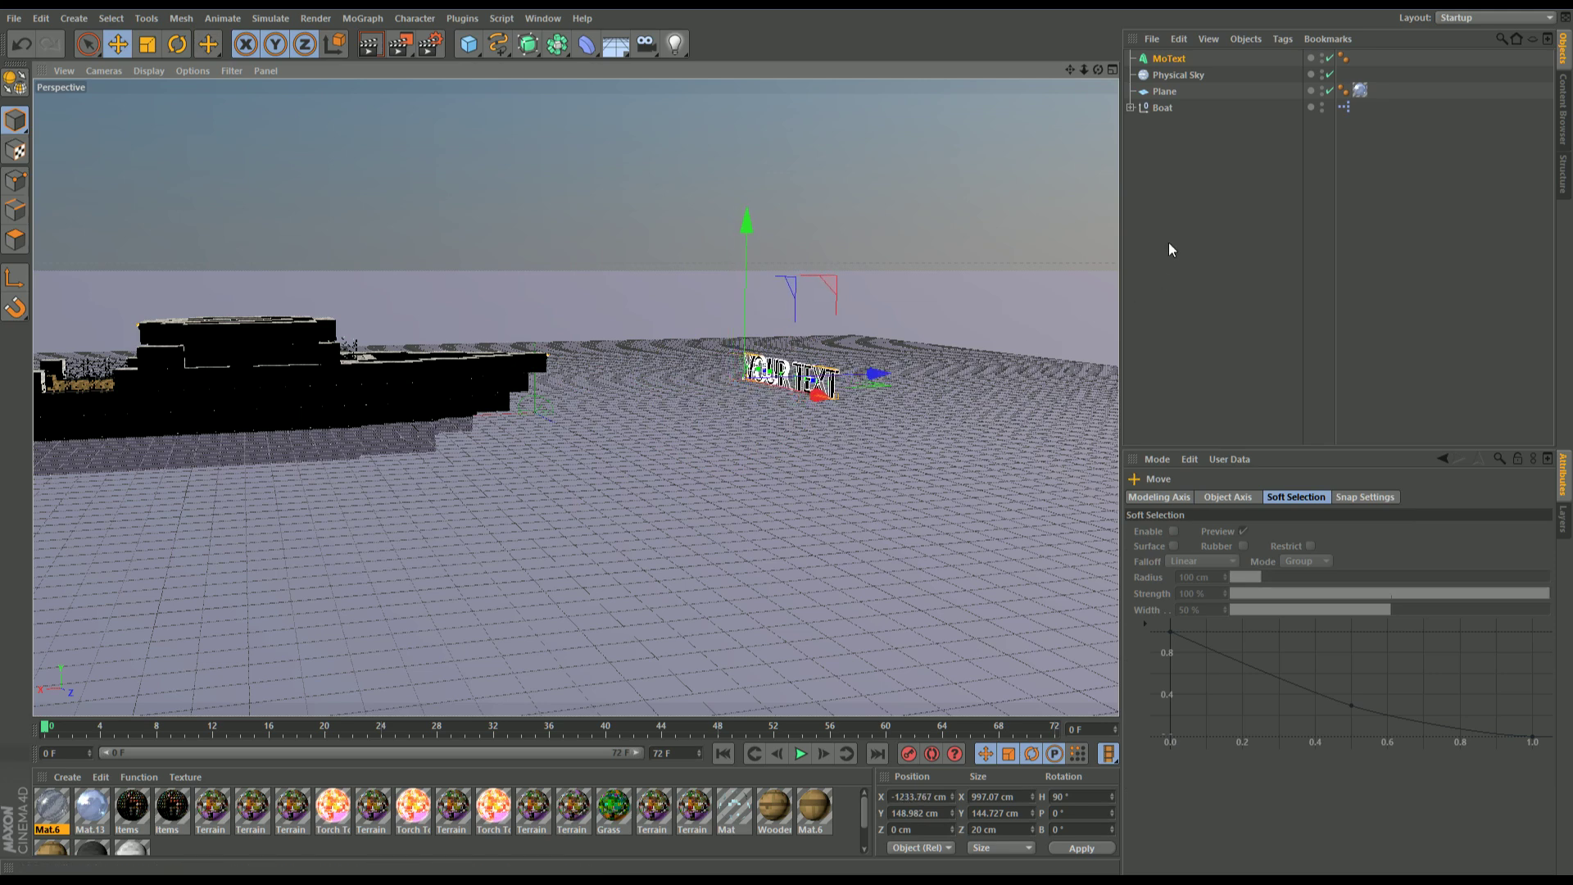
Step: Scale the text up to a height of about 377 cm
left_click(148, 45)
left_click_drag(777, 376, 873, 379)
left_click(118, 44)
Step: Try the Aldo the Apache font on the MoText object
left_click(1163, 59)
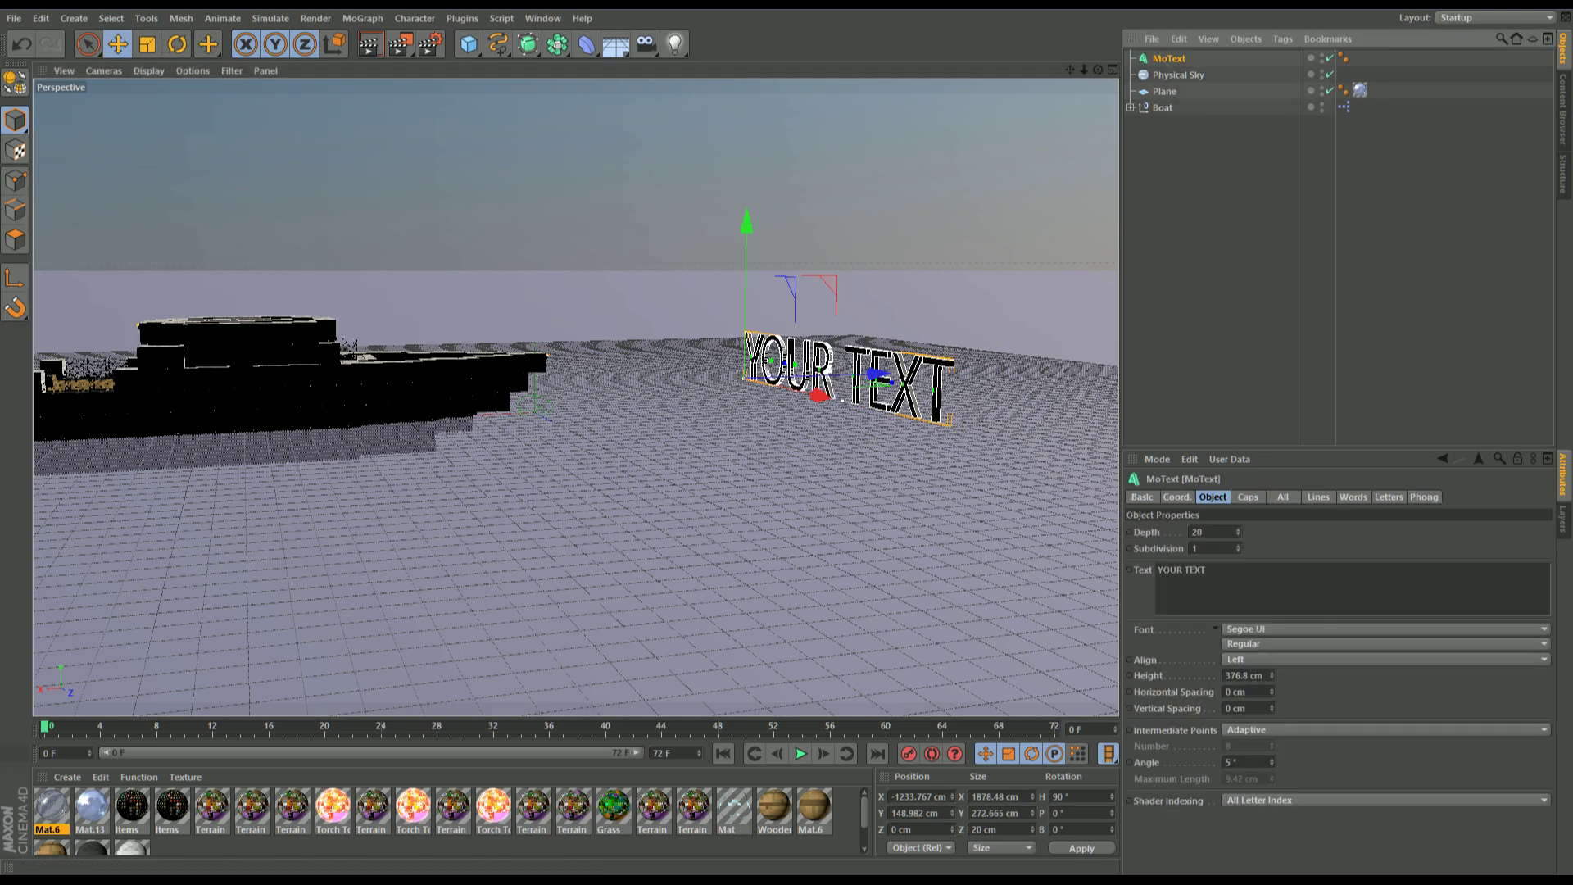
left_click(1315, 631)
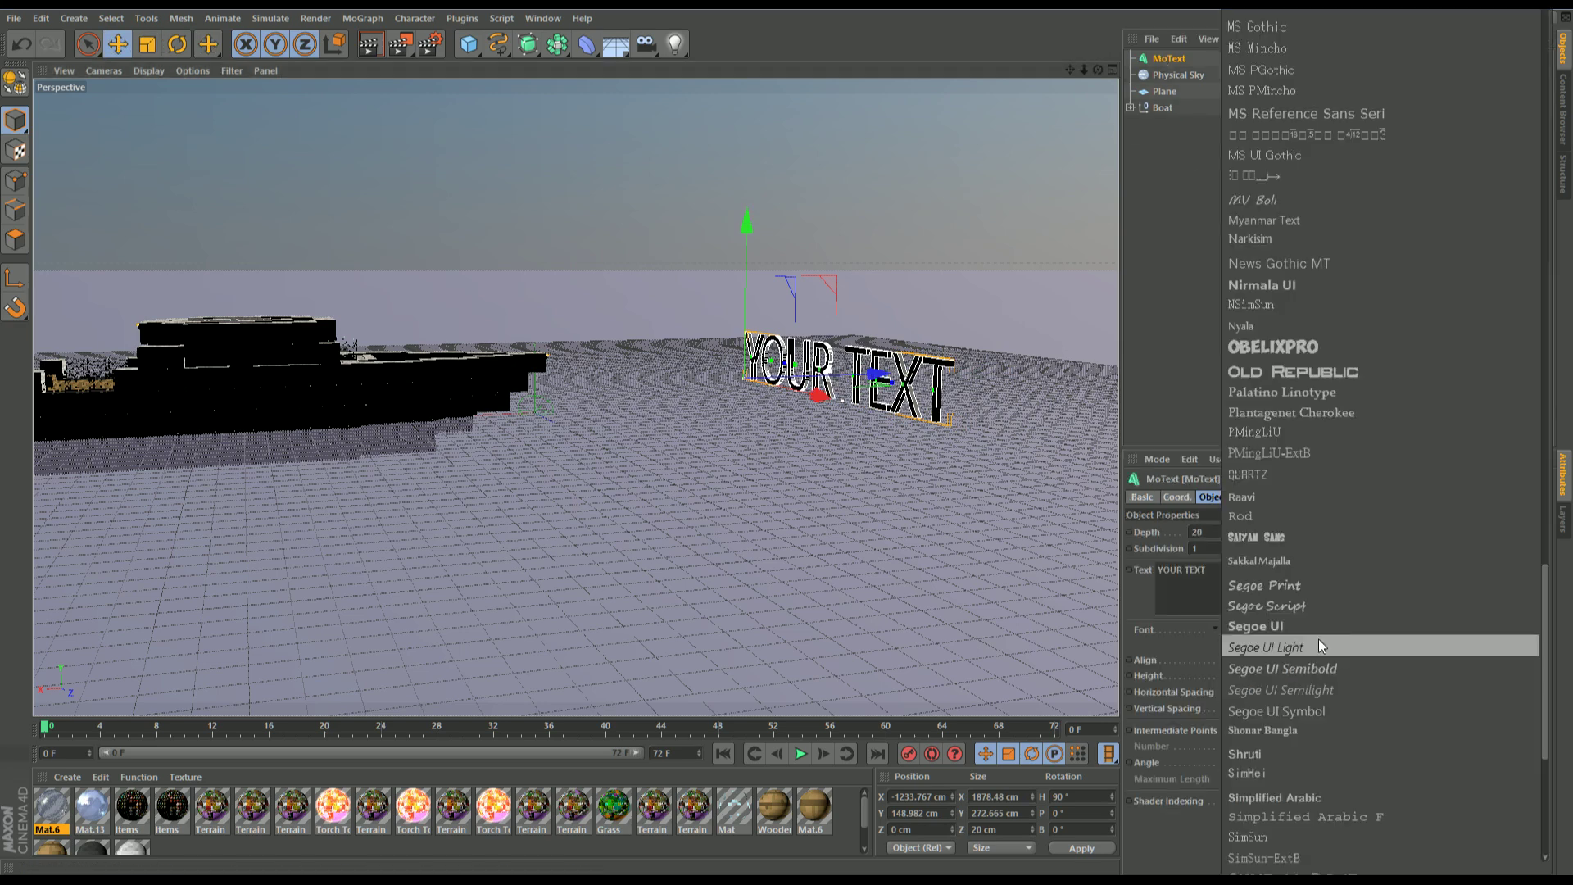
scroll(1335, 179, "up", 15)
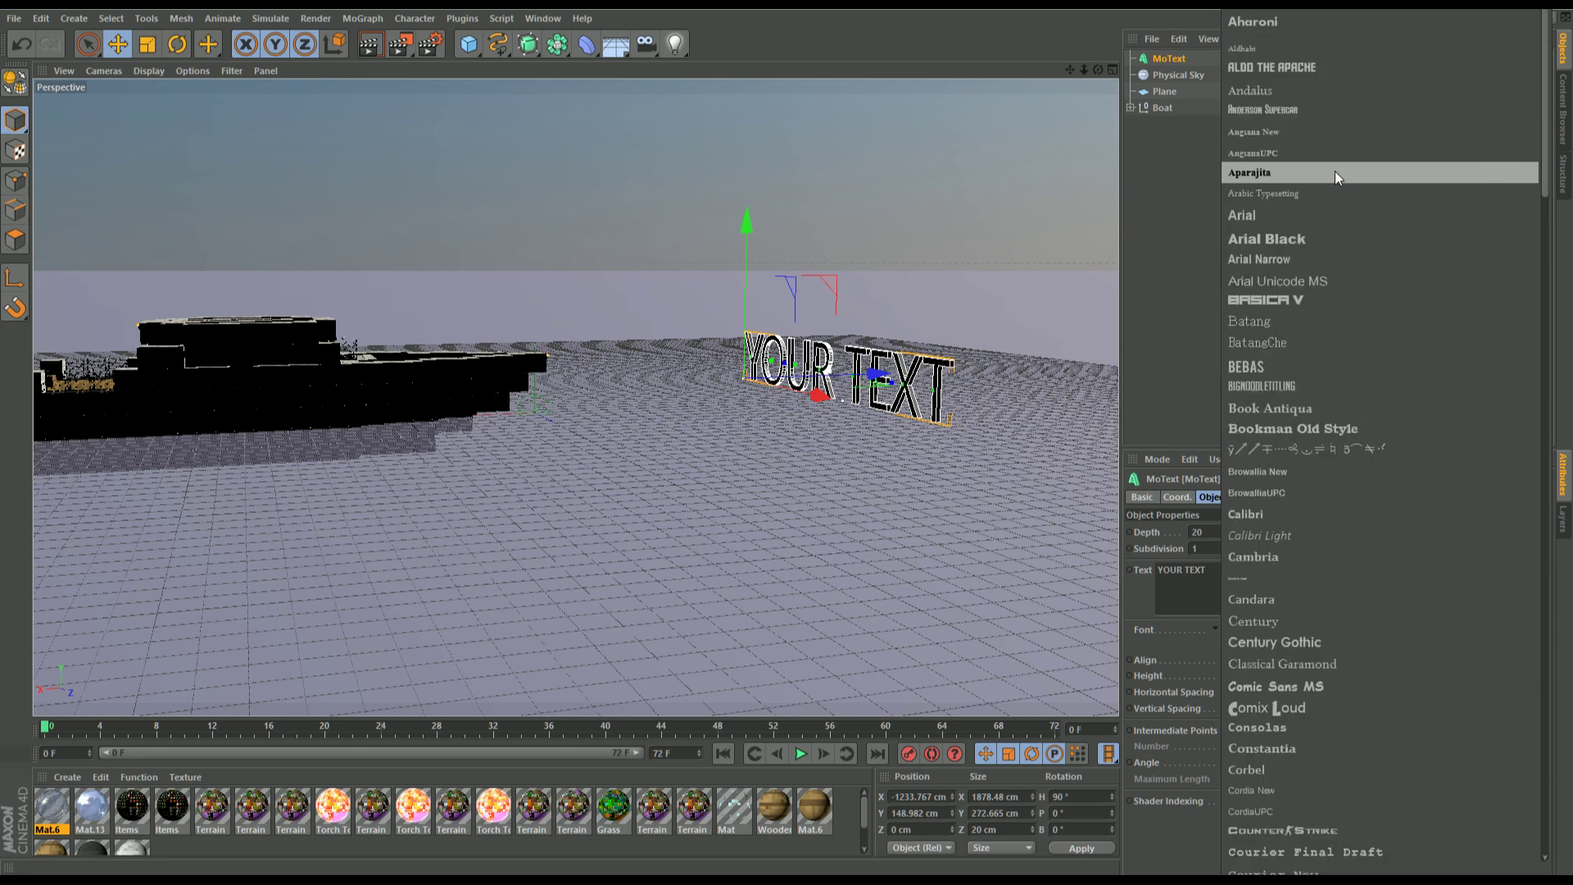
left_click(1312, 87)
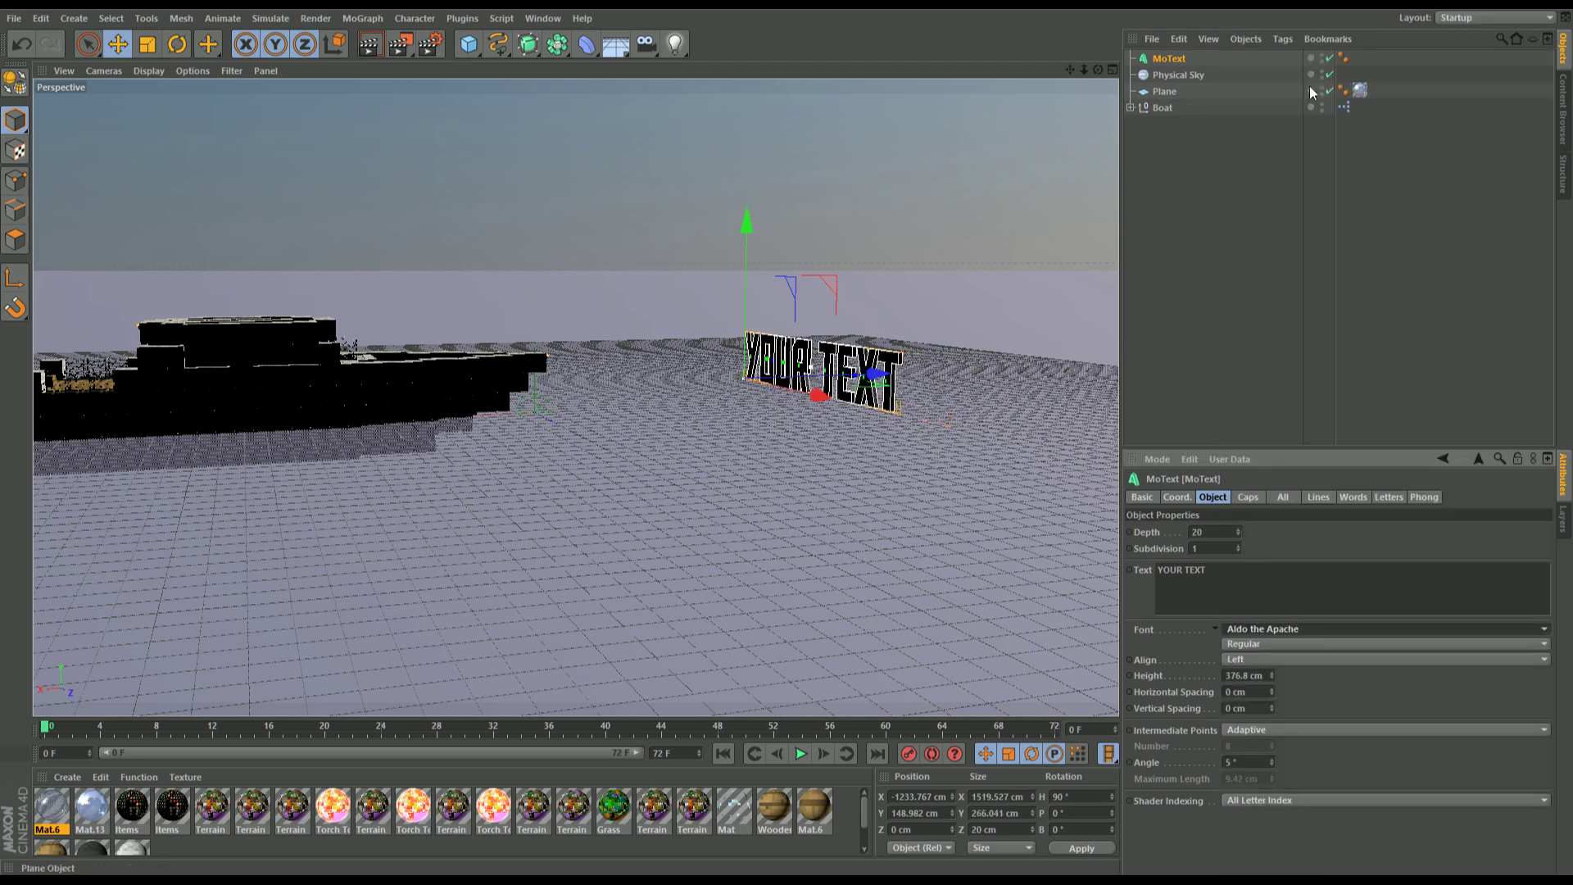
Step: Set the MoText font to MineCrafter 2.0
left_click(1260, 631)
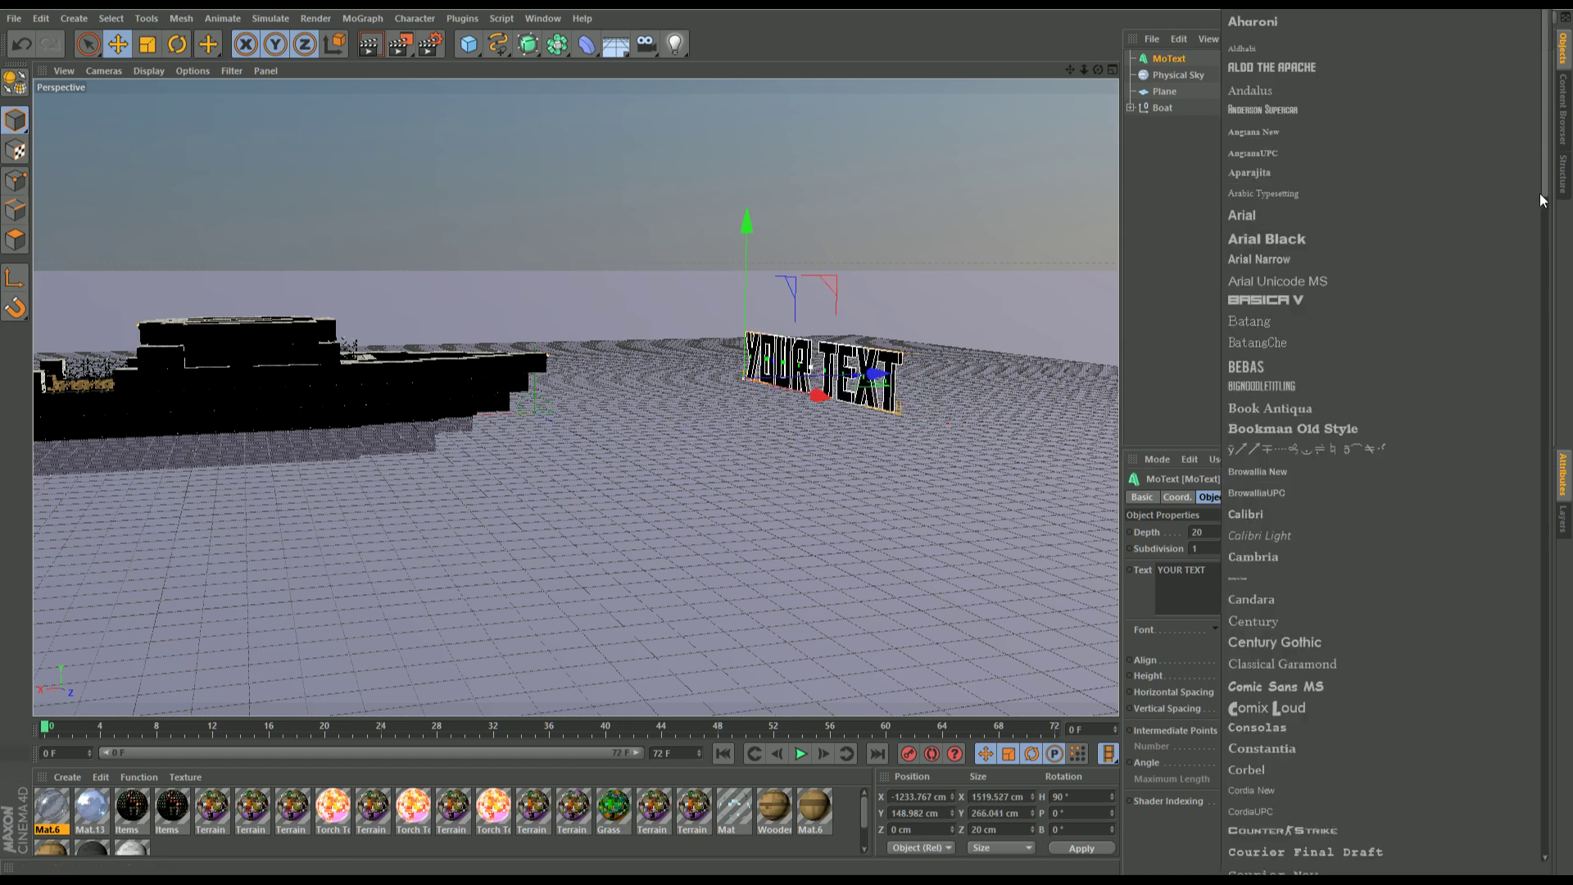
left_click_drag(1547, 221, 1541, 524)
scroll(1355, 611, "down", 3)
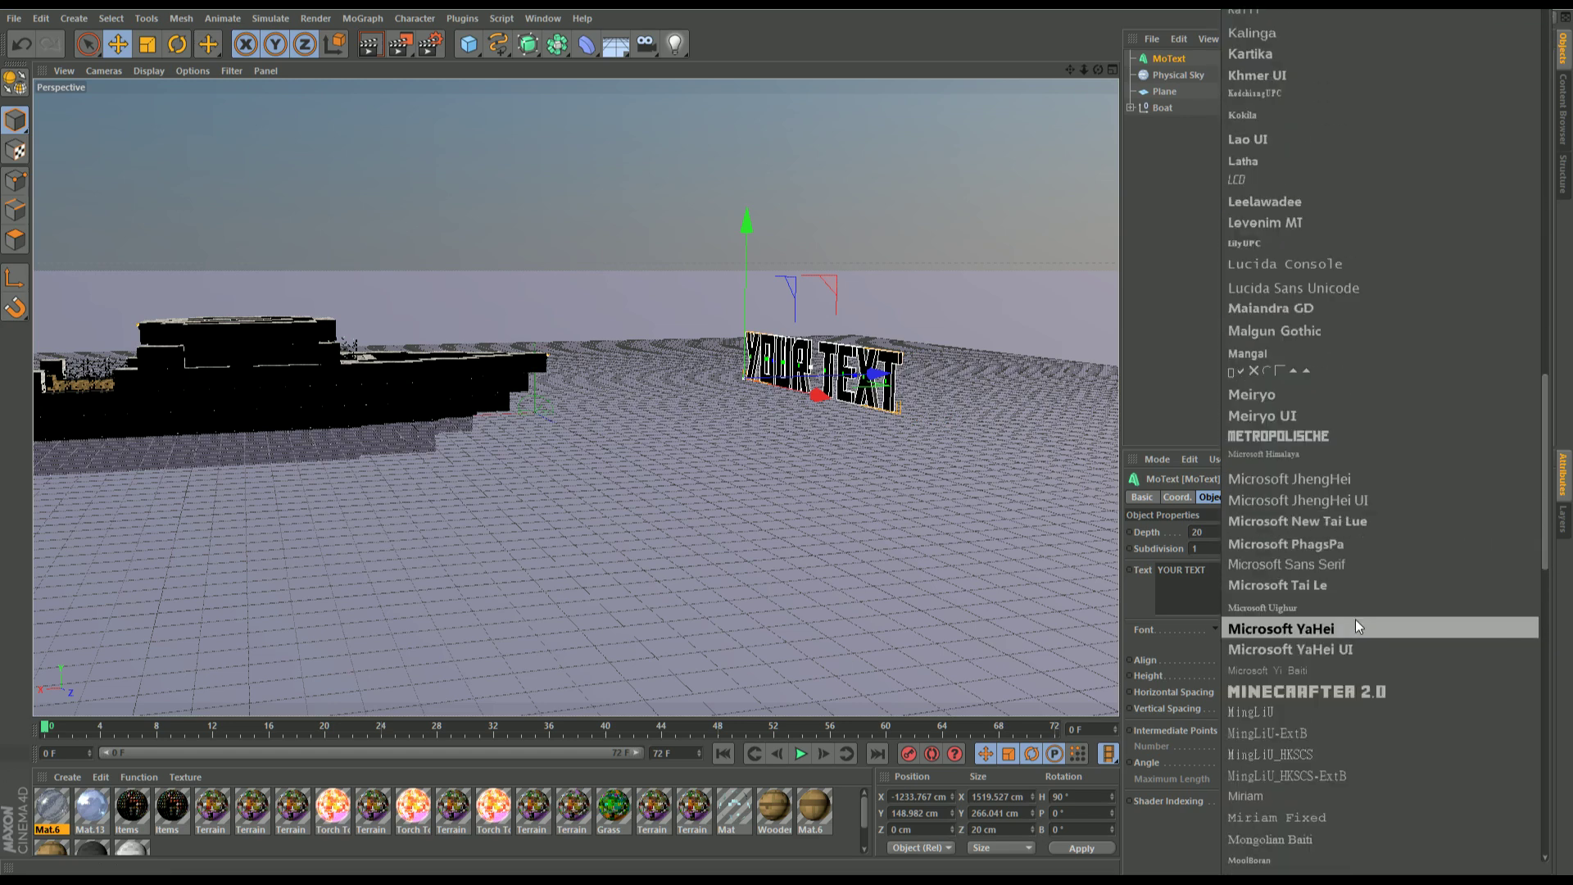
left_click(1343, 693)
Step: Lower the text to about Y -44 cm and shift it sideways to about Z -1116 cm, across the boat's path
left_click_drag(1096, 69, 1097, 68)
left_click_drag(576, 397, 681, 382, "alt")
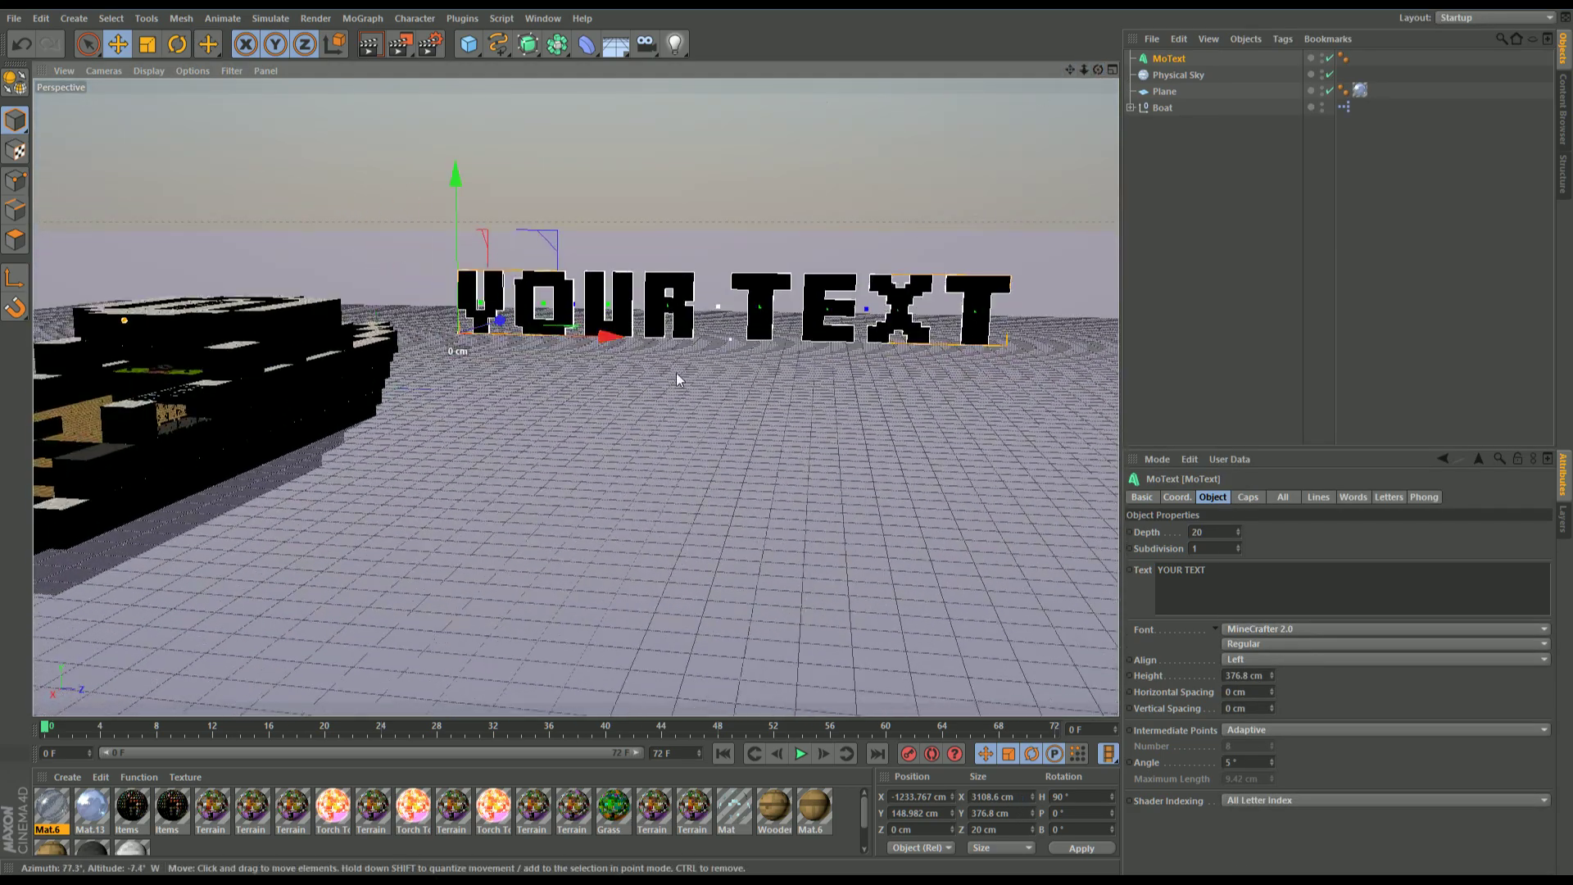
middle_click(681, 381)
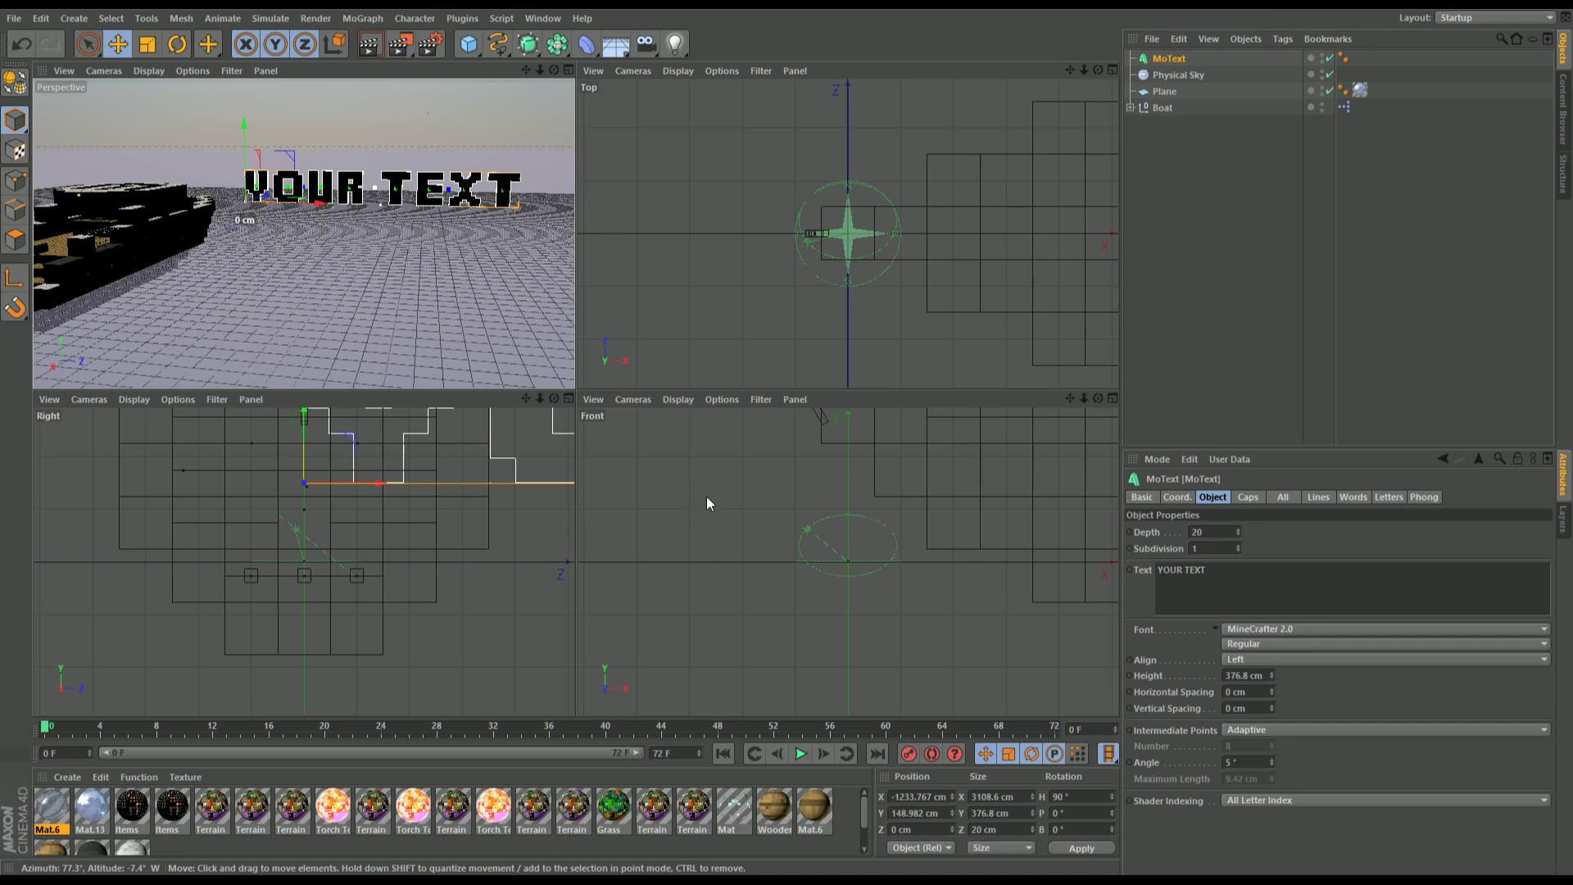
left_click_drag(1084, 398, 1106, 399)
scroll(682, 524, "up", 2)
scroll(818, 581, "up", 2)
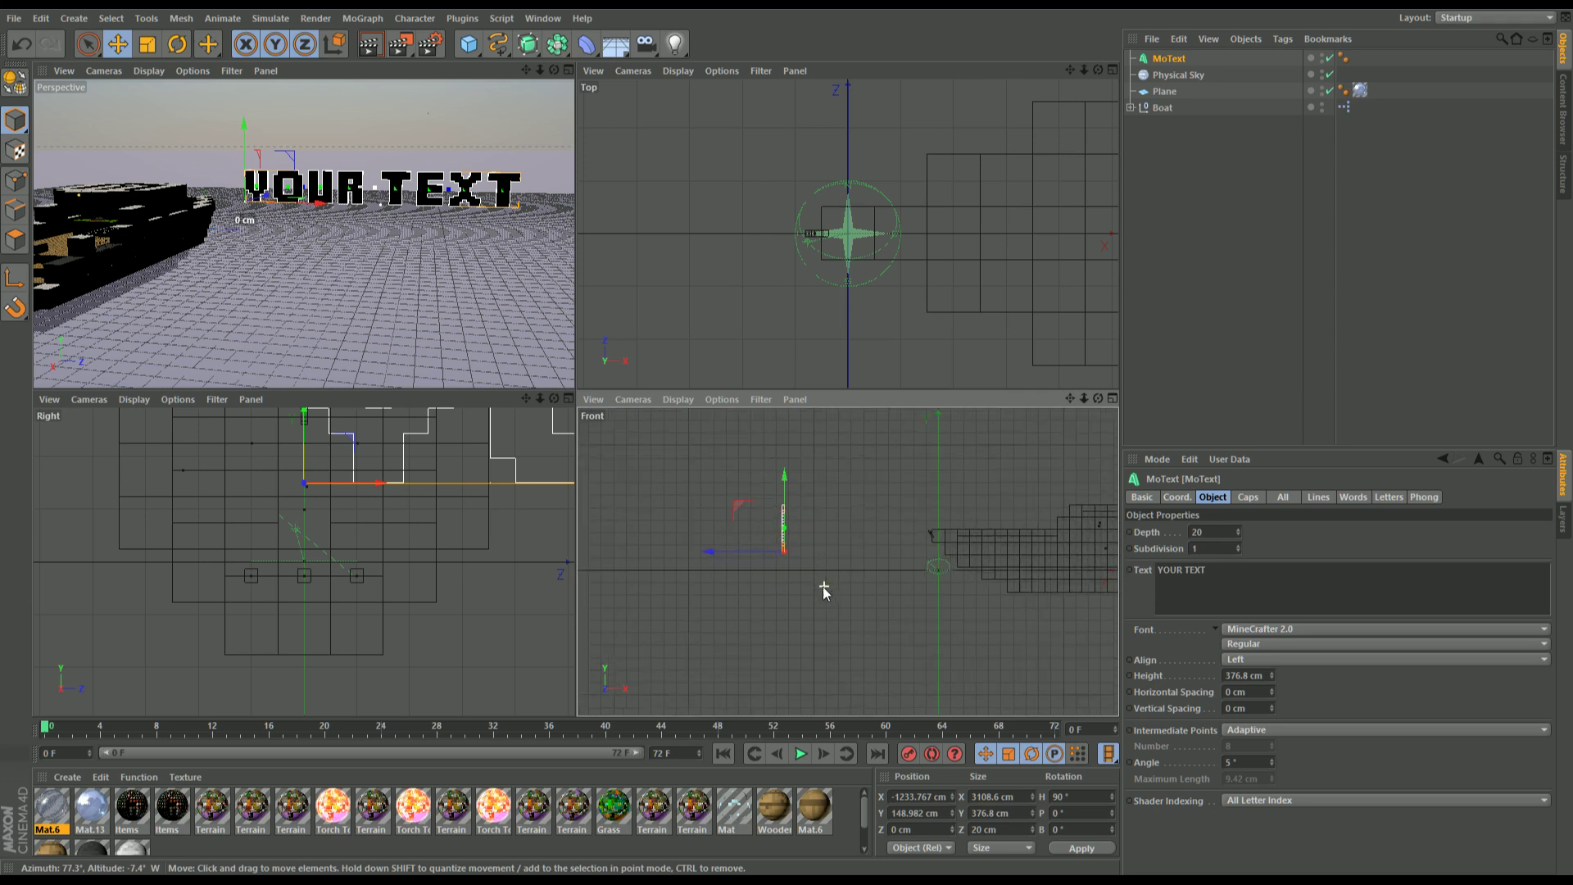
left_click_drag(780, 471, 781, 503)
left_click_drag(541, 399, 502, 501)
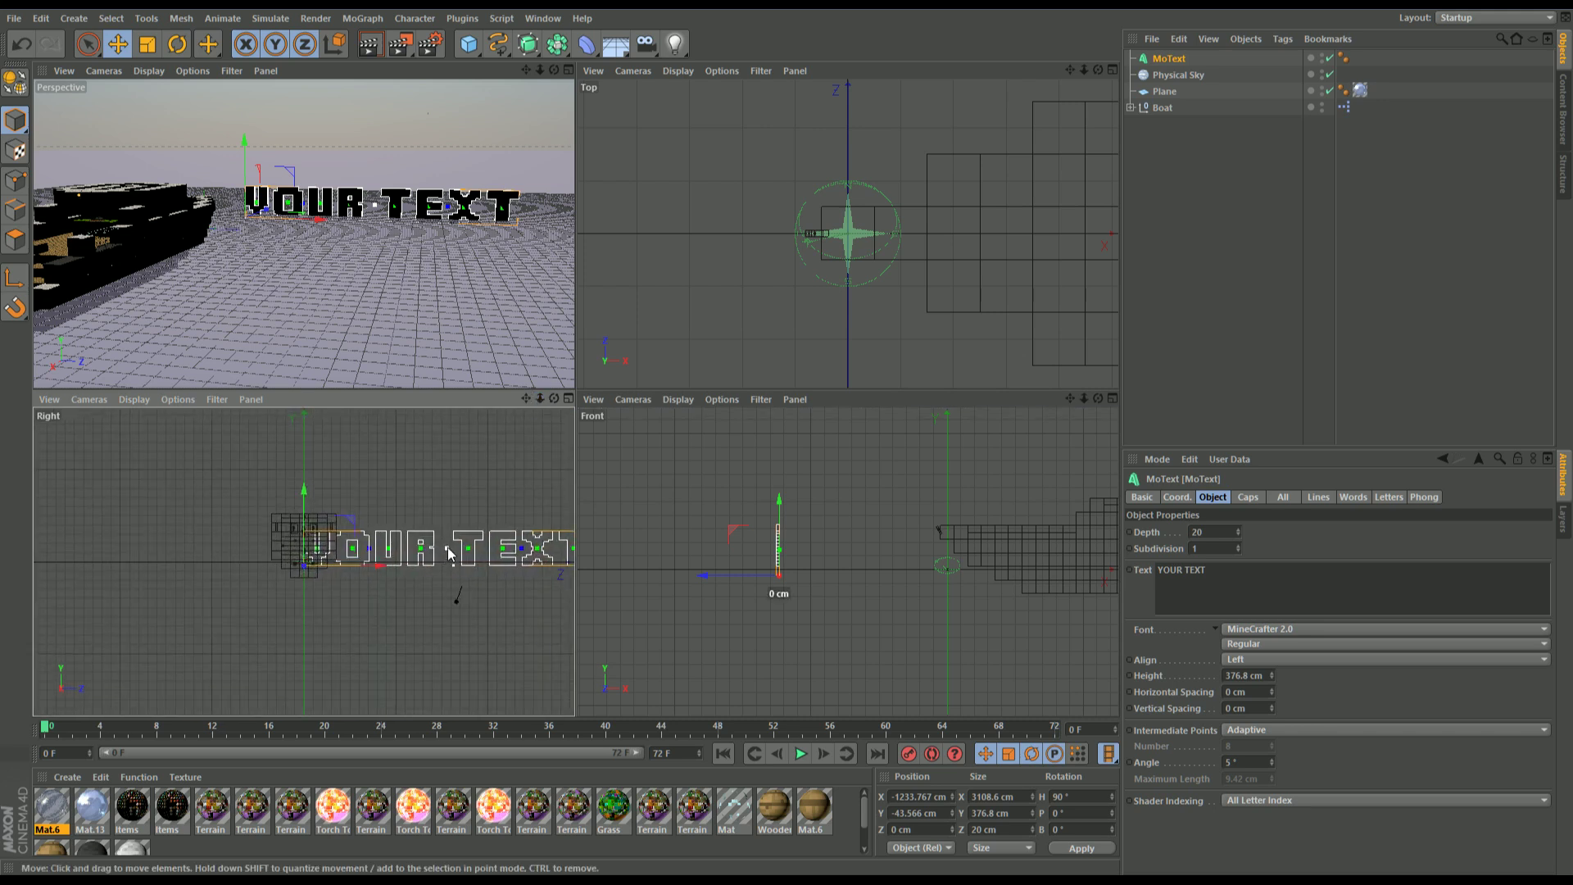
left_click_drag(382, 578, 282, 579)
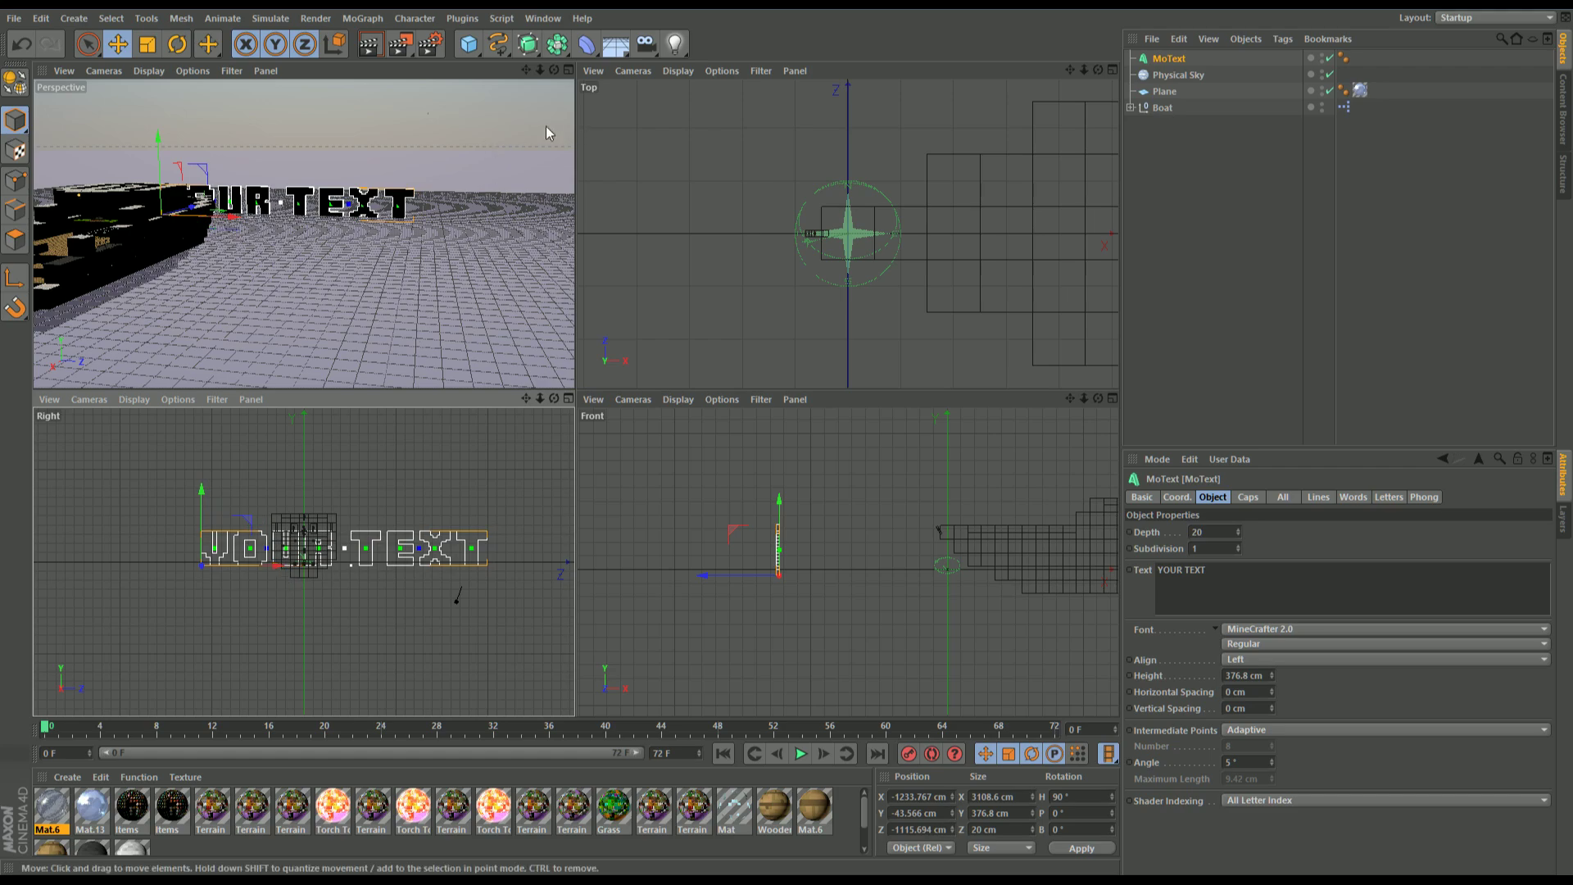
Step: Show only the perspective view and hide the Physical Sky object in the editor viewport
middle_click(432, 279)
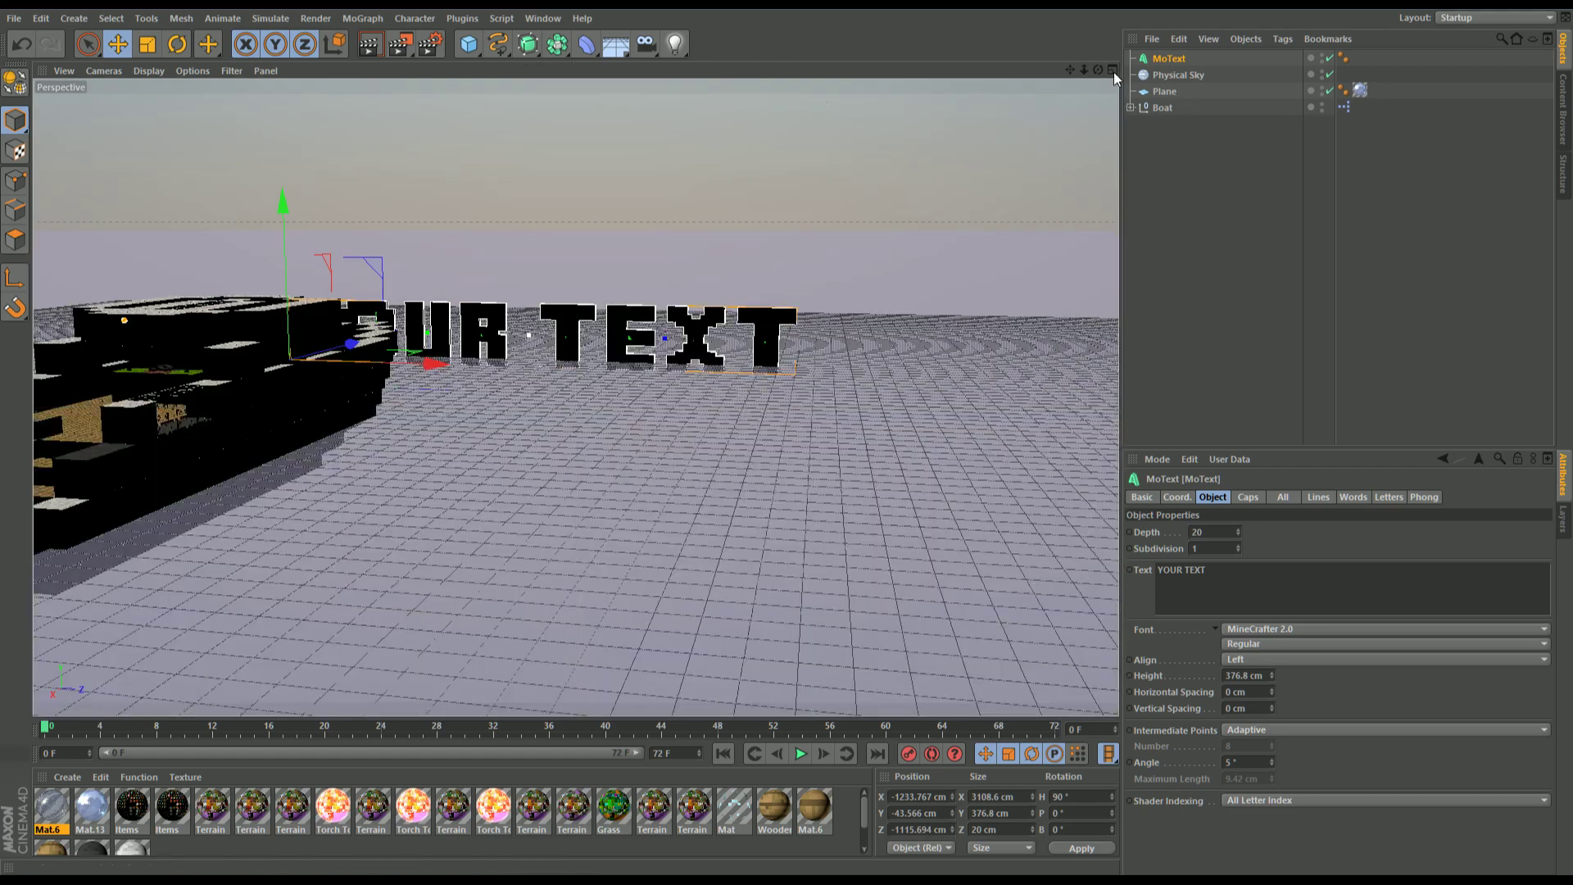
left_click_drag(1099, 70, 1182, 74)
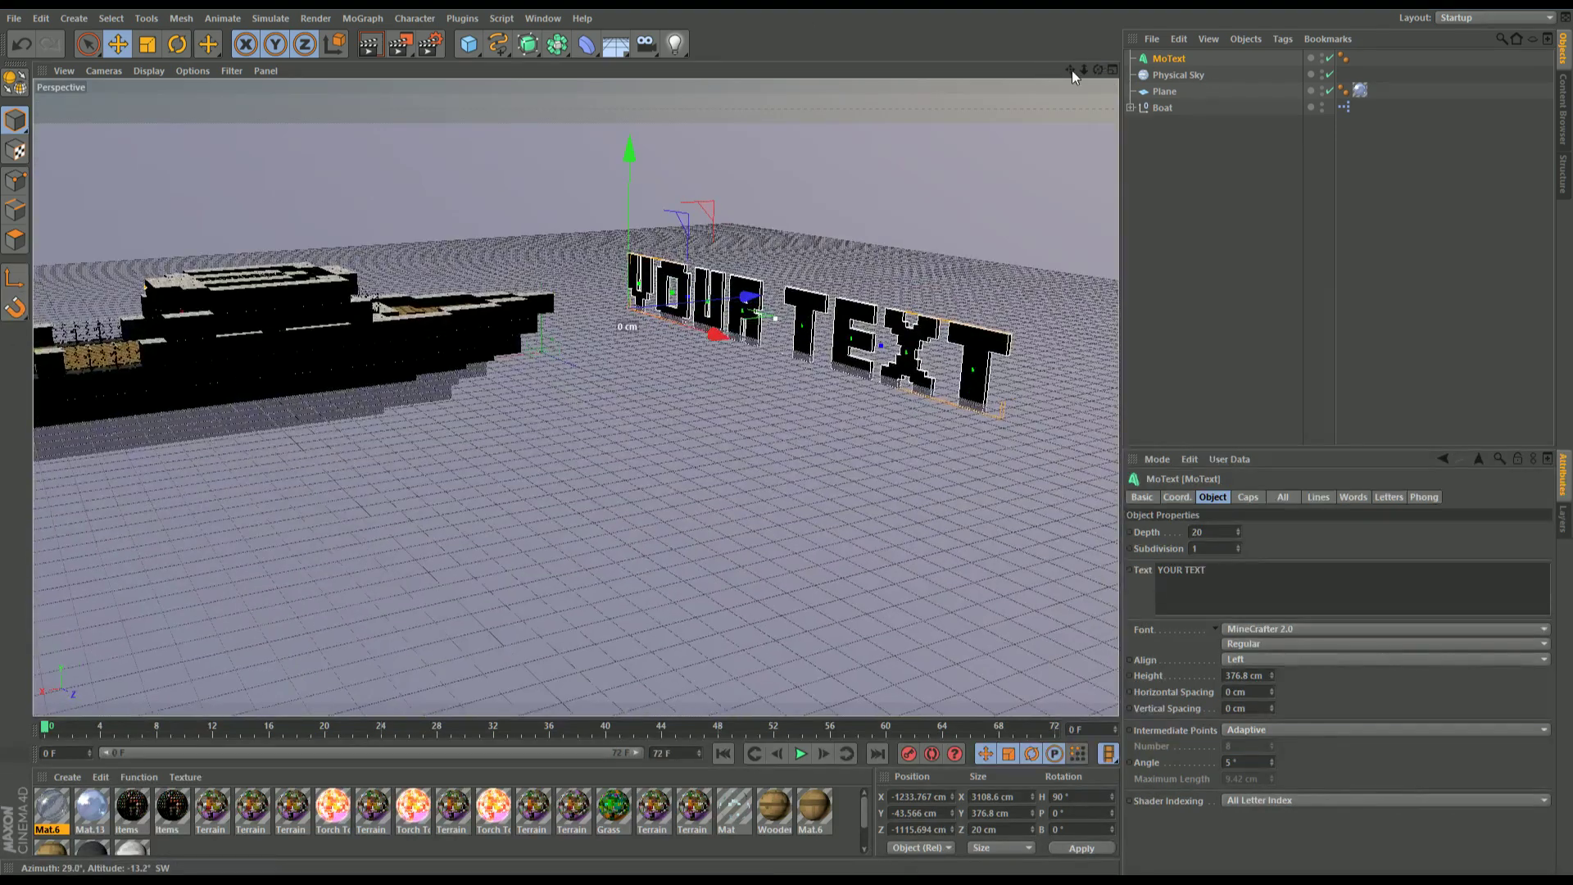
left_click_drag(1072, 70, 1164, 79)
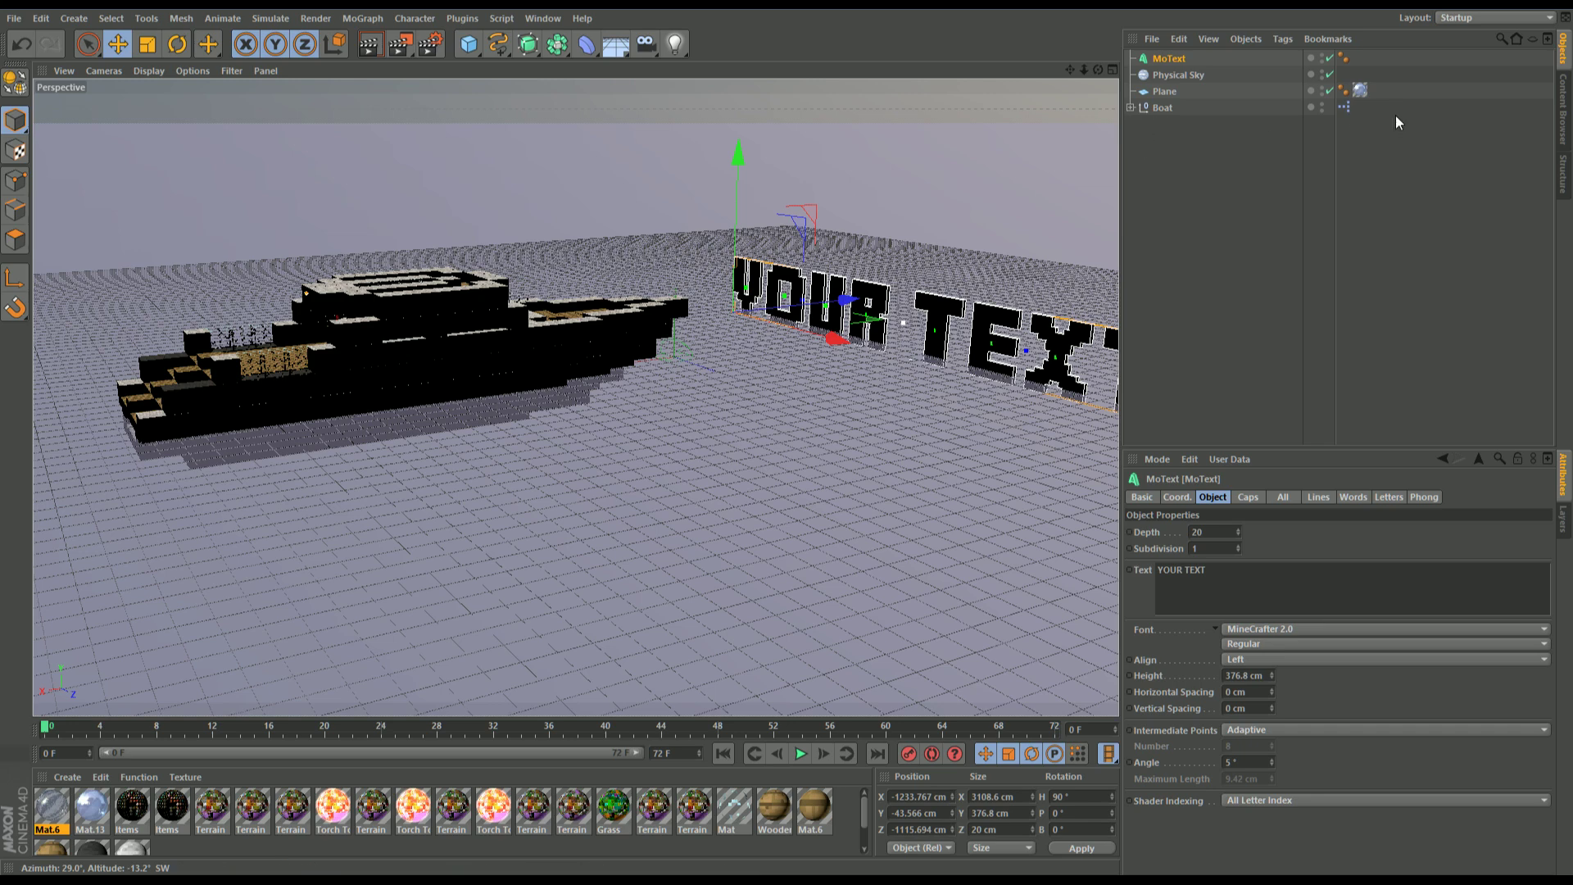
left_click(1322, 56)
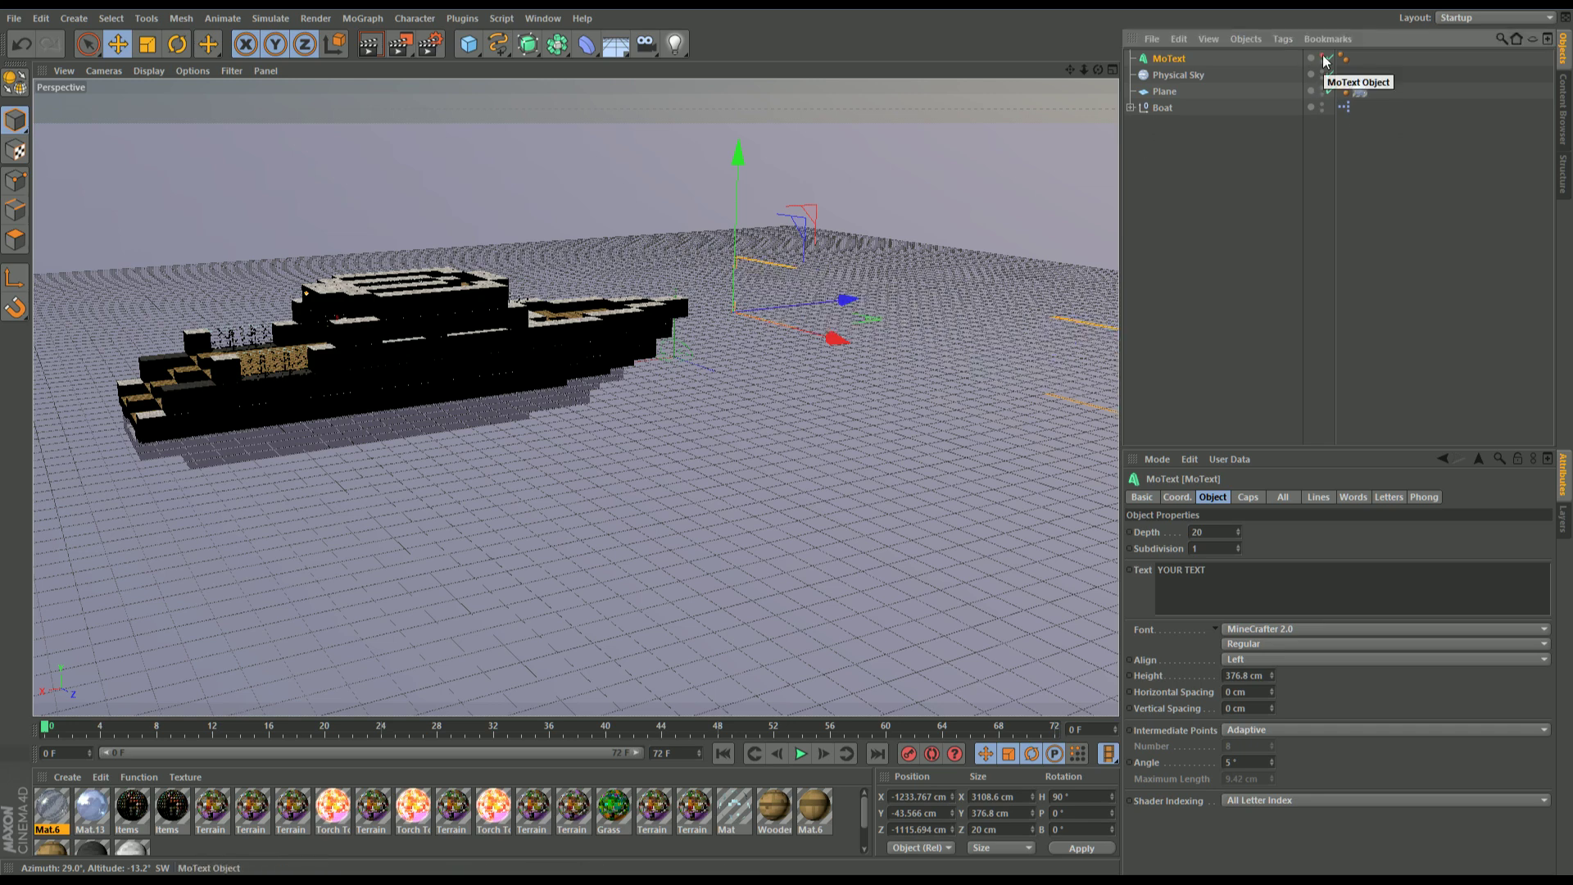
left_click_drag(1070, 70, 863, 387)
left_click(1322, 56)
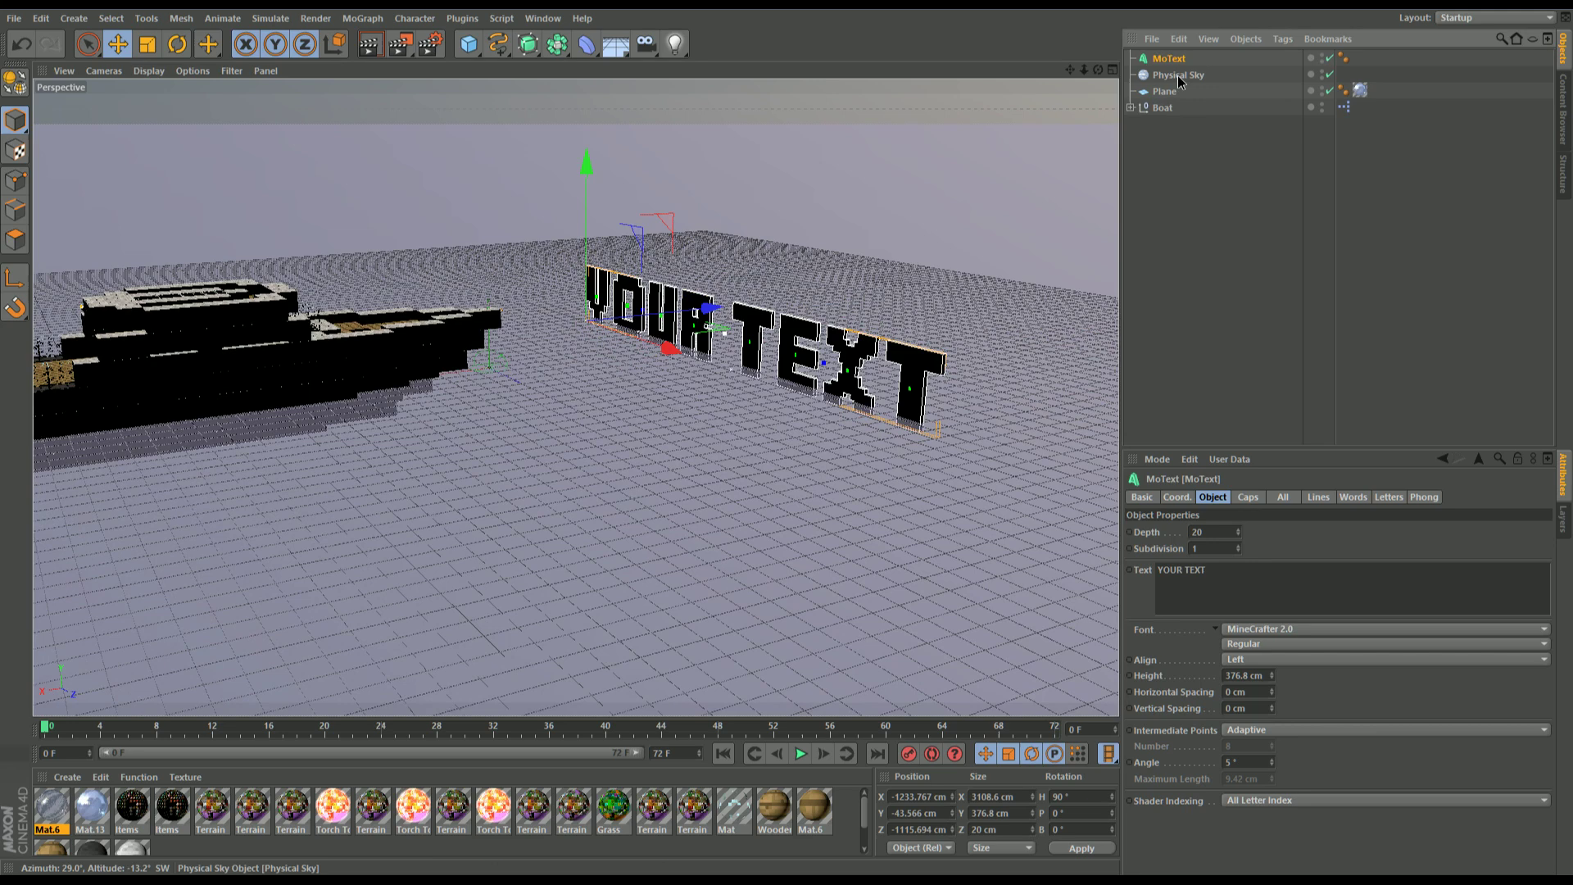
left_click(1173, 75)
left_click(1327, 75)
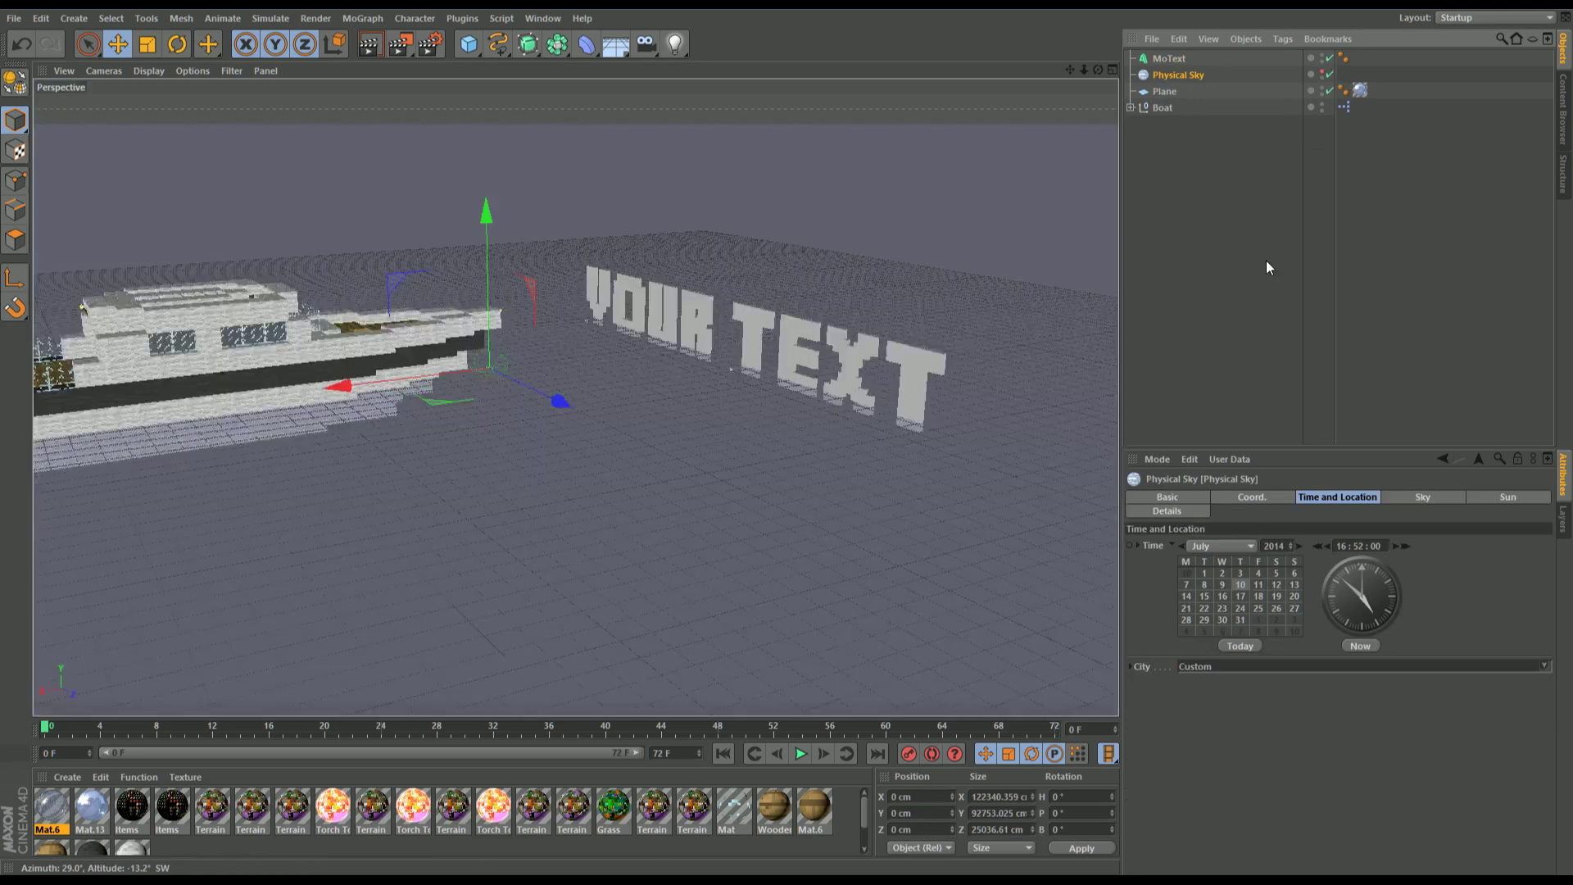
left_click(1217, 285)
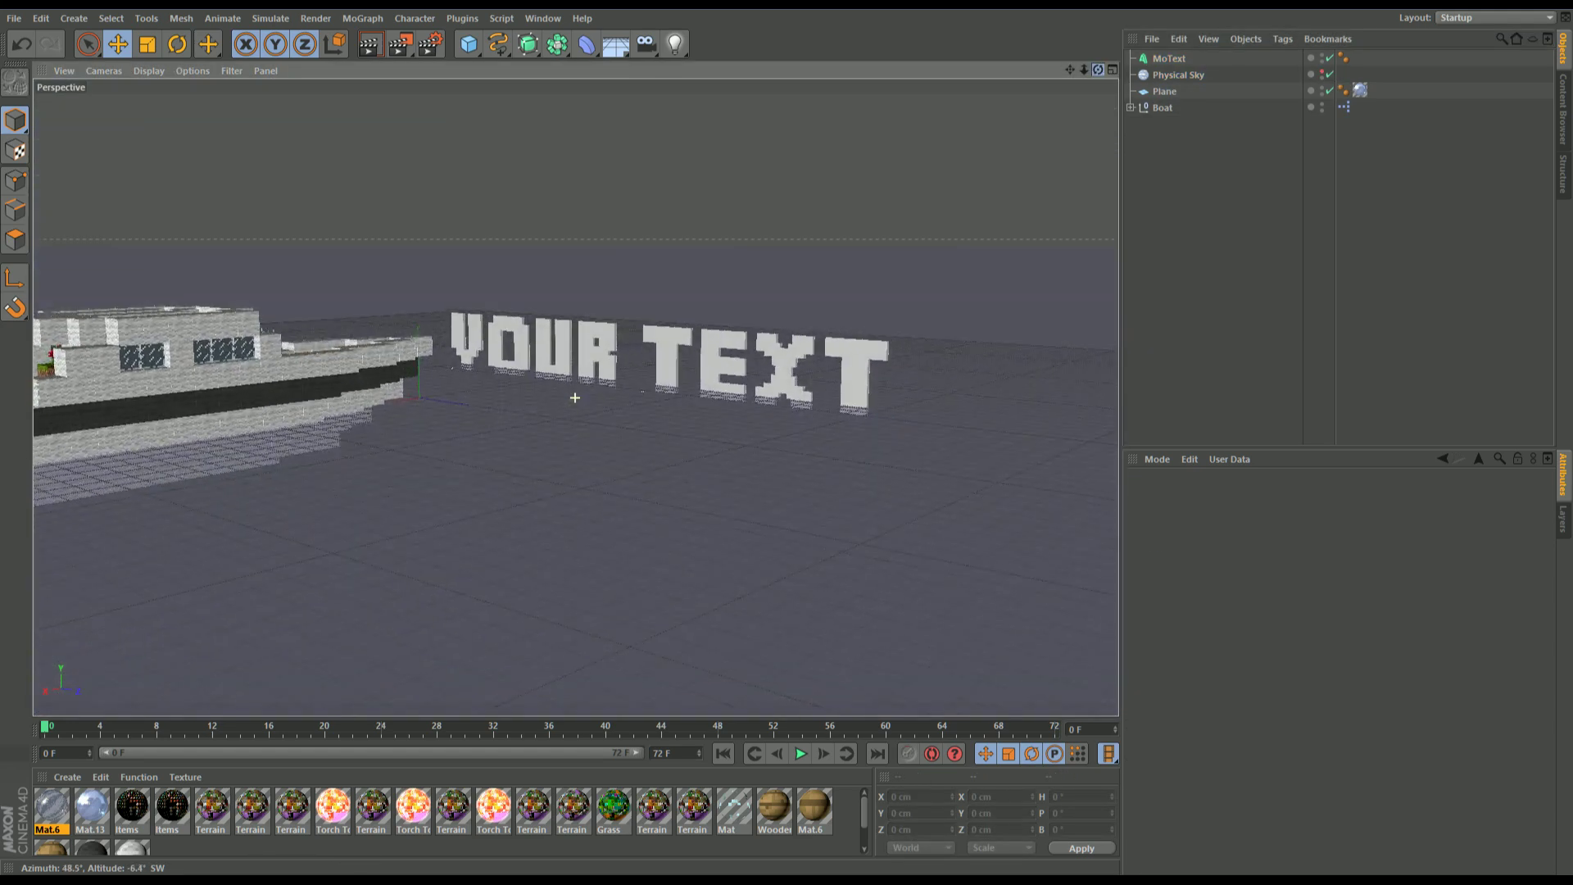
Step: Render a preview of the perspective view with the boat and text in frame
left_click_drag(1070, 70, 1264, 87)
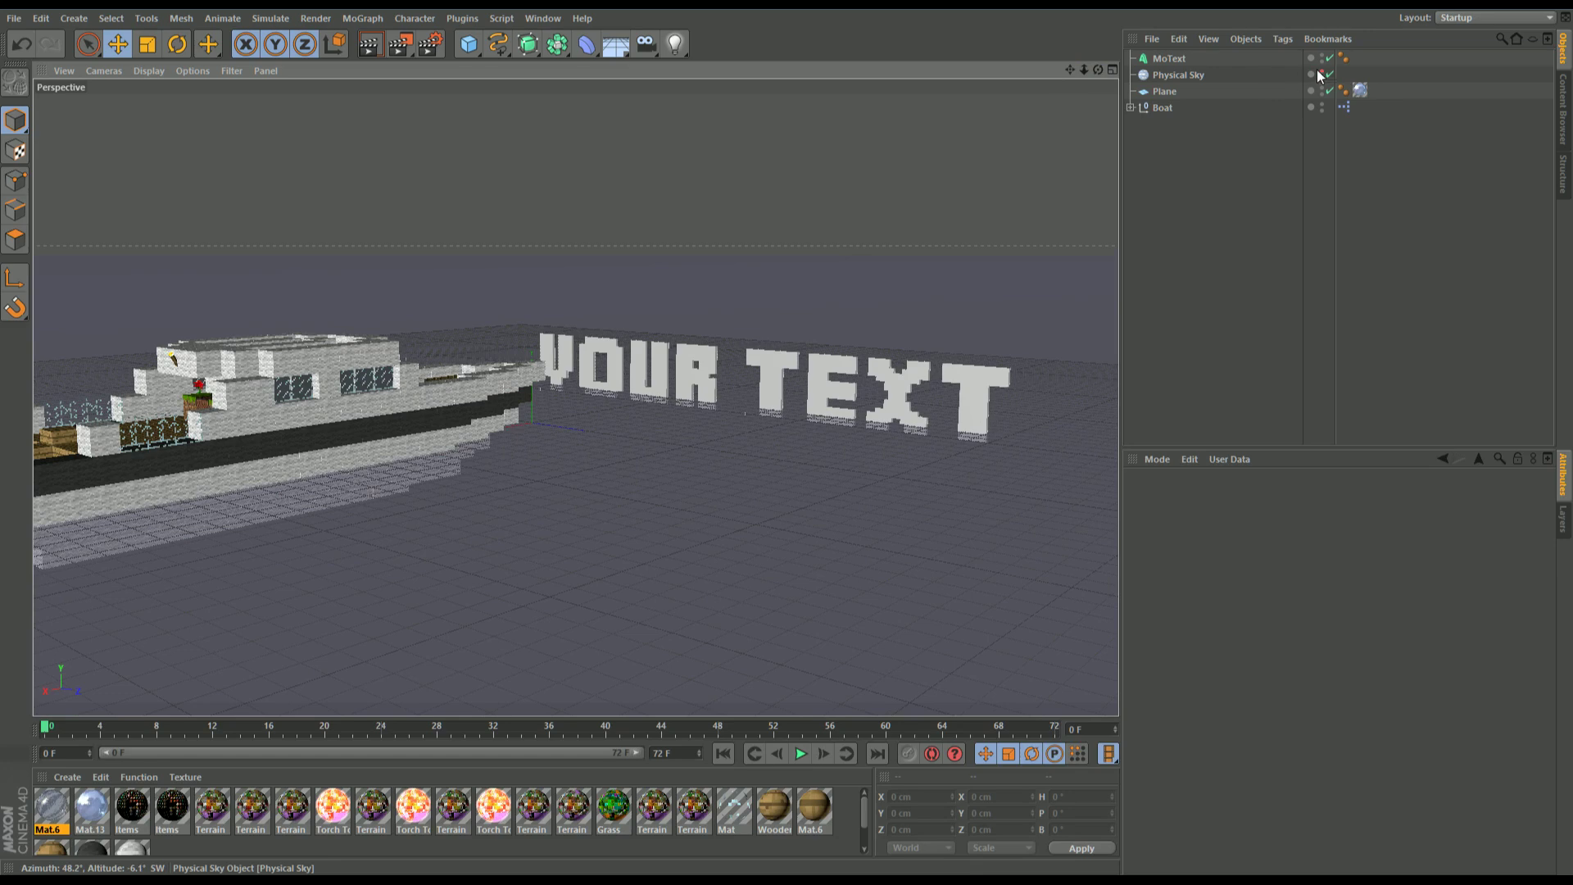
left_click(1327, 74)
left_click(1326, 75)
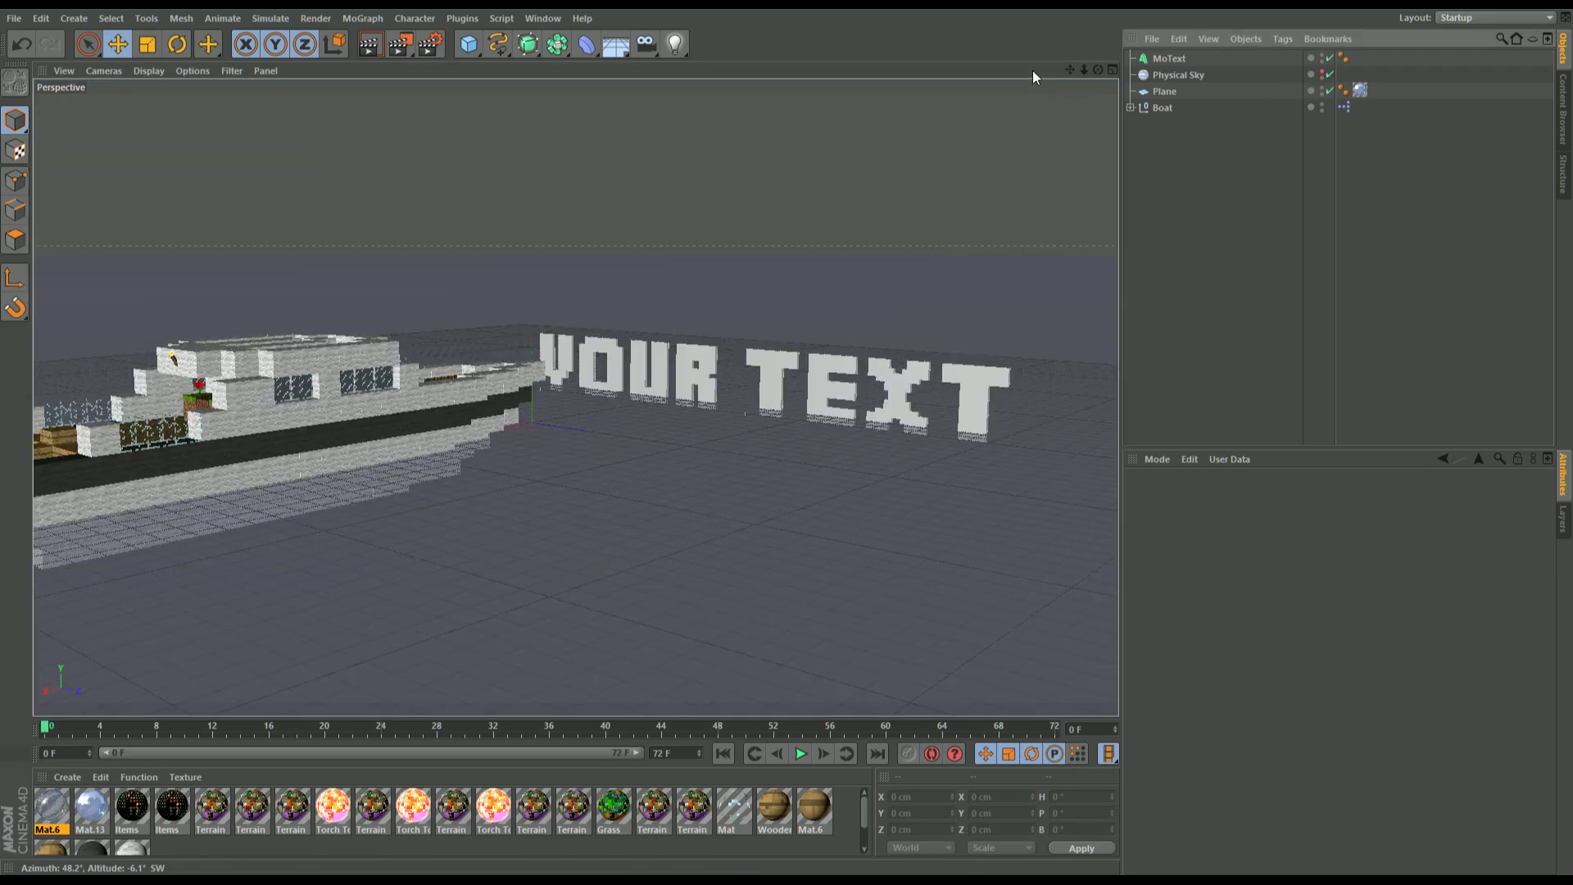
key("ctrl+r")
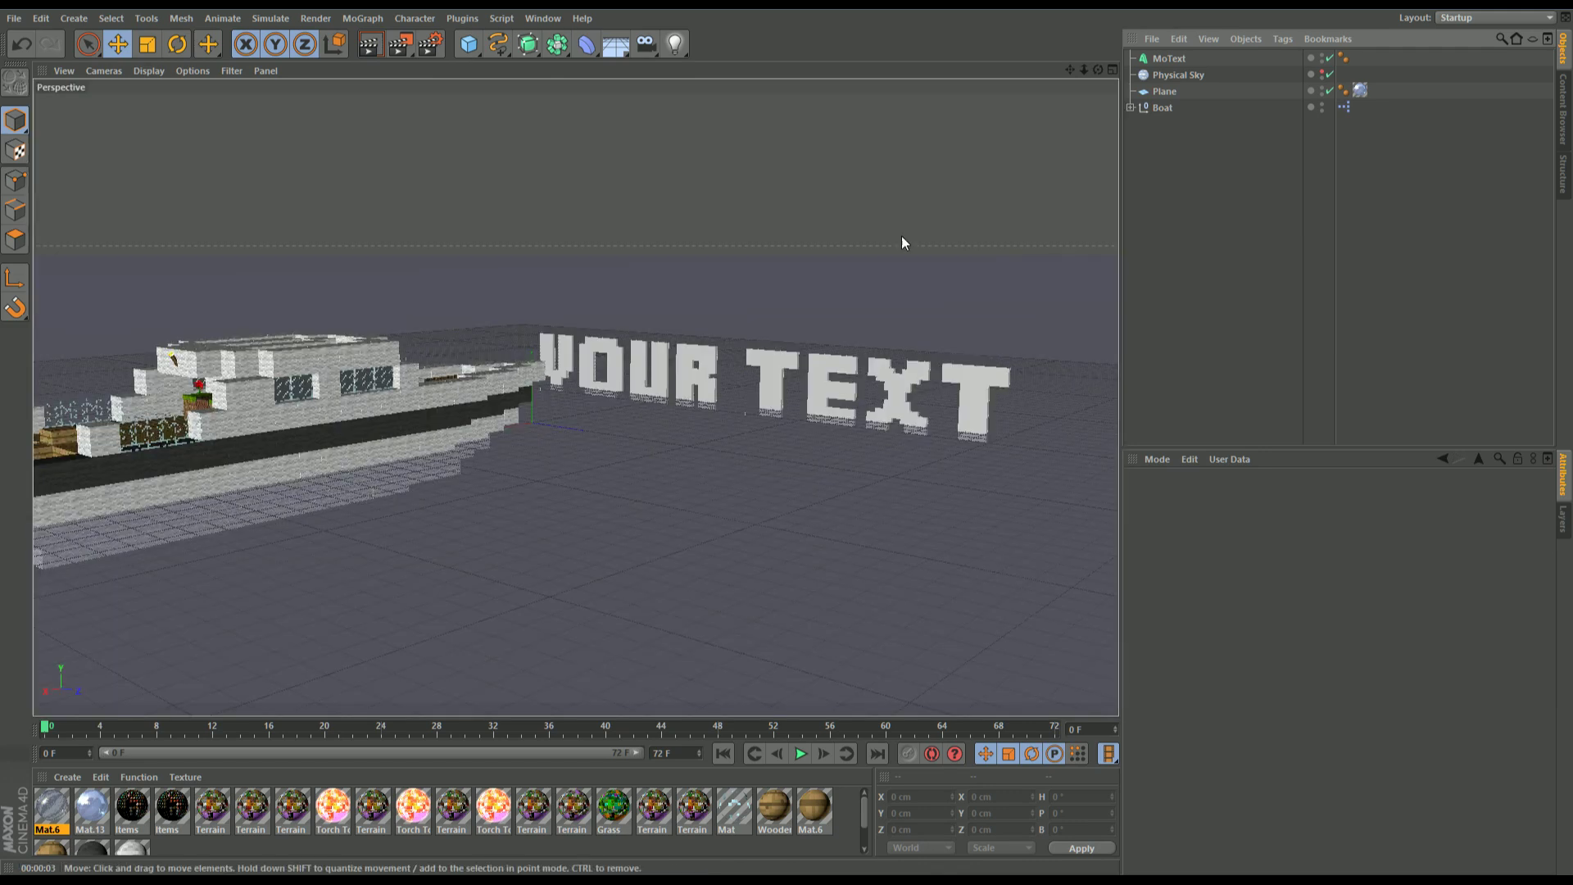
Step: Increase the extrusion depth of the MoText object to 297 cm
left_click_drag(899, 238, 858, 524, "alt")
left_click_drag(1084, 70, 852, 326)
left_click(810, 412)
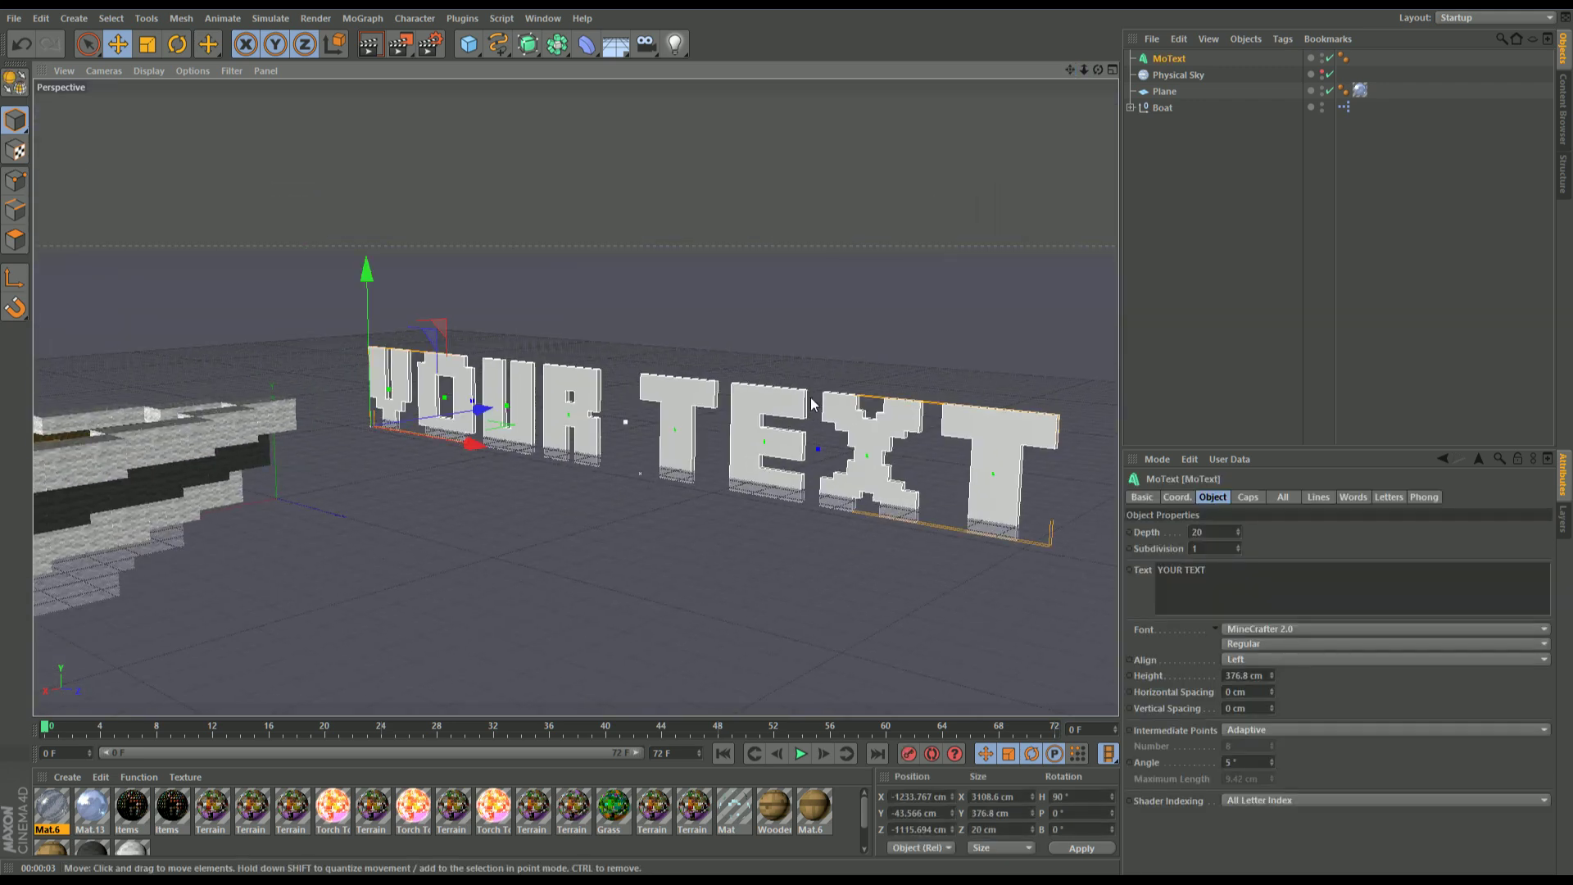
left_click_drag(1239, 533, 1360, 533)
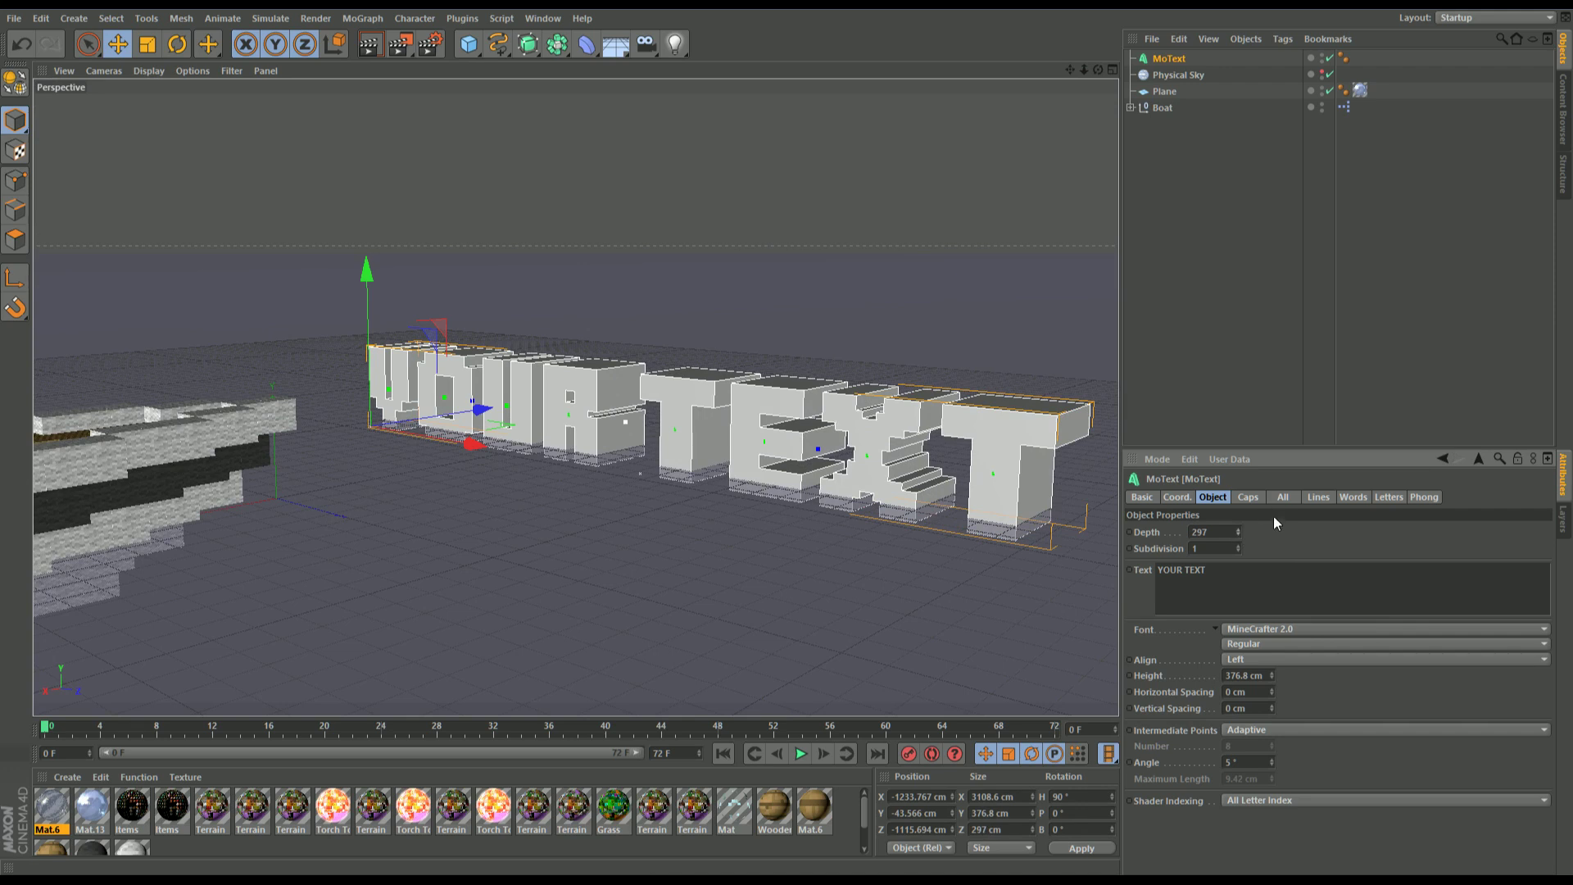
Step: Set both the start and end caps of the MoText object to Fillet Cap
left_click(1248, 497)
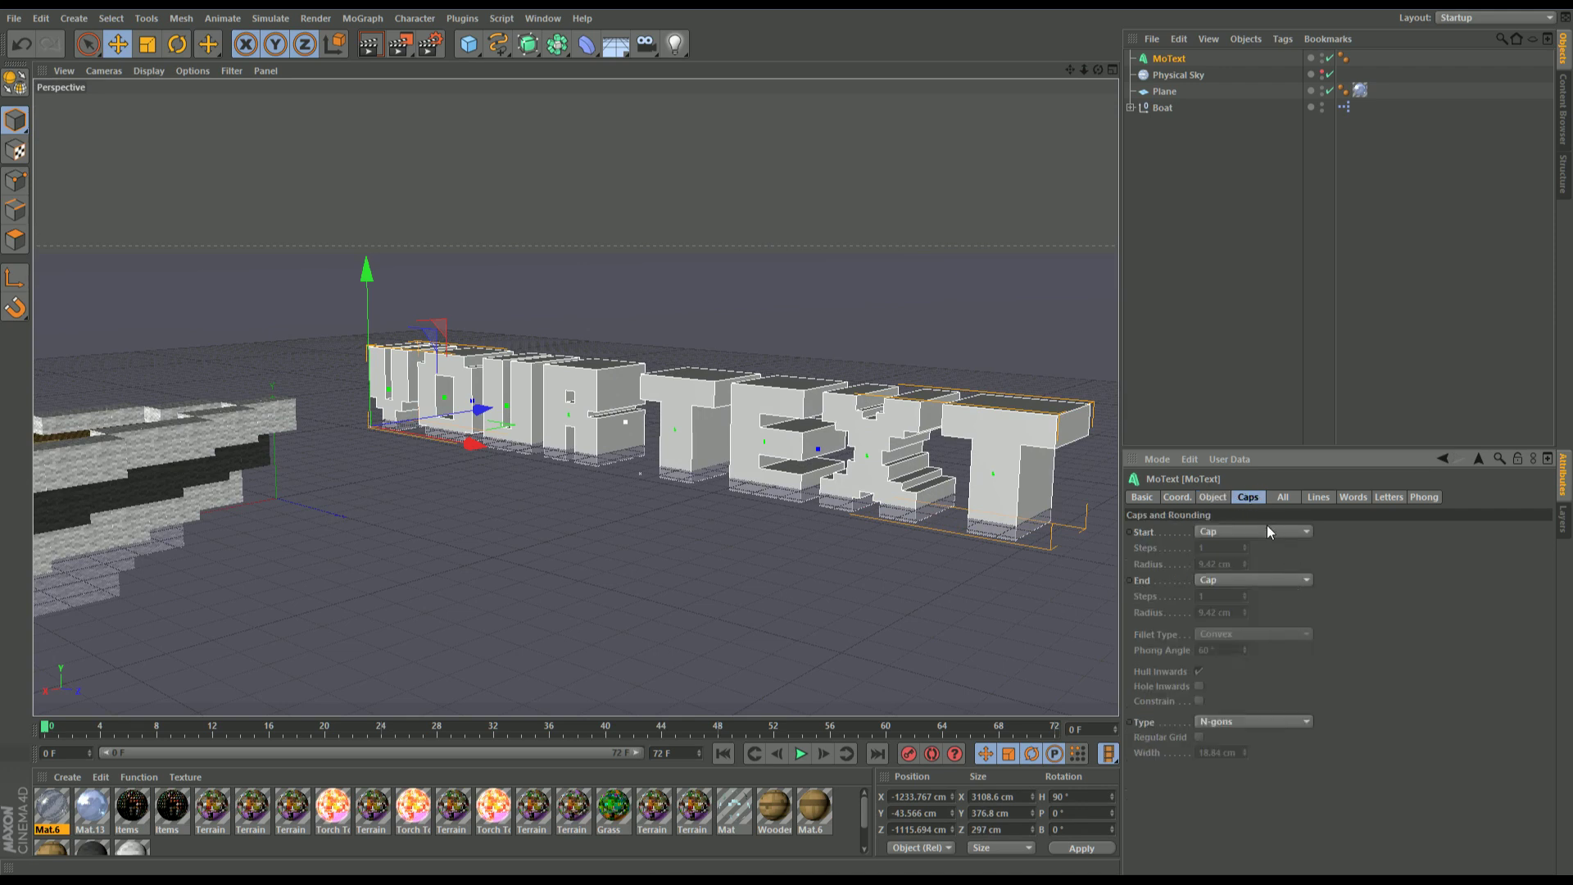
left_click(1267, 531)
left_click(1254, 595)
left_click(1245, 581)
left_click(1238, 627)
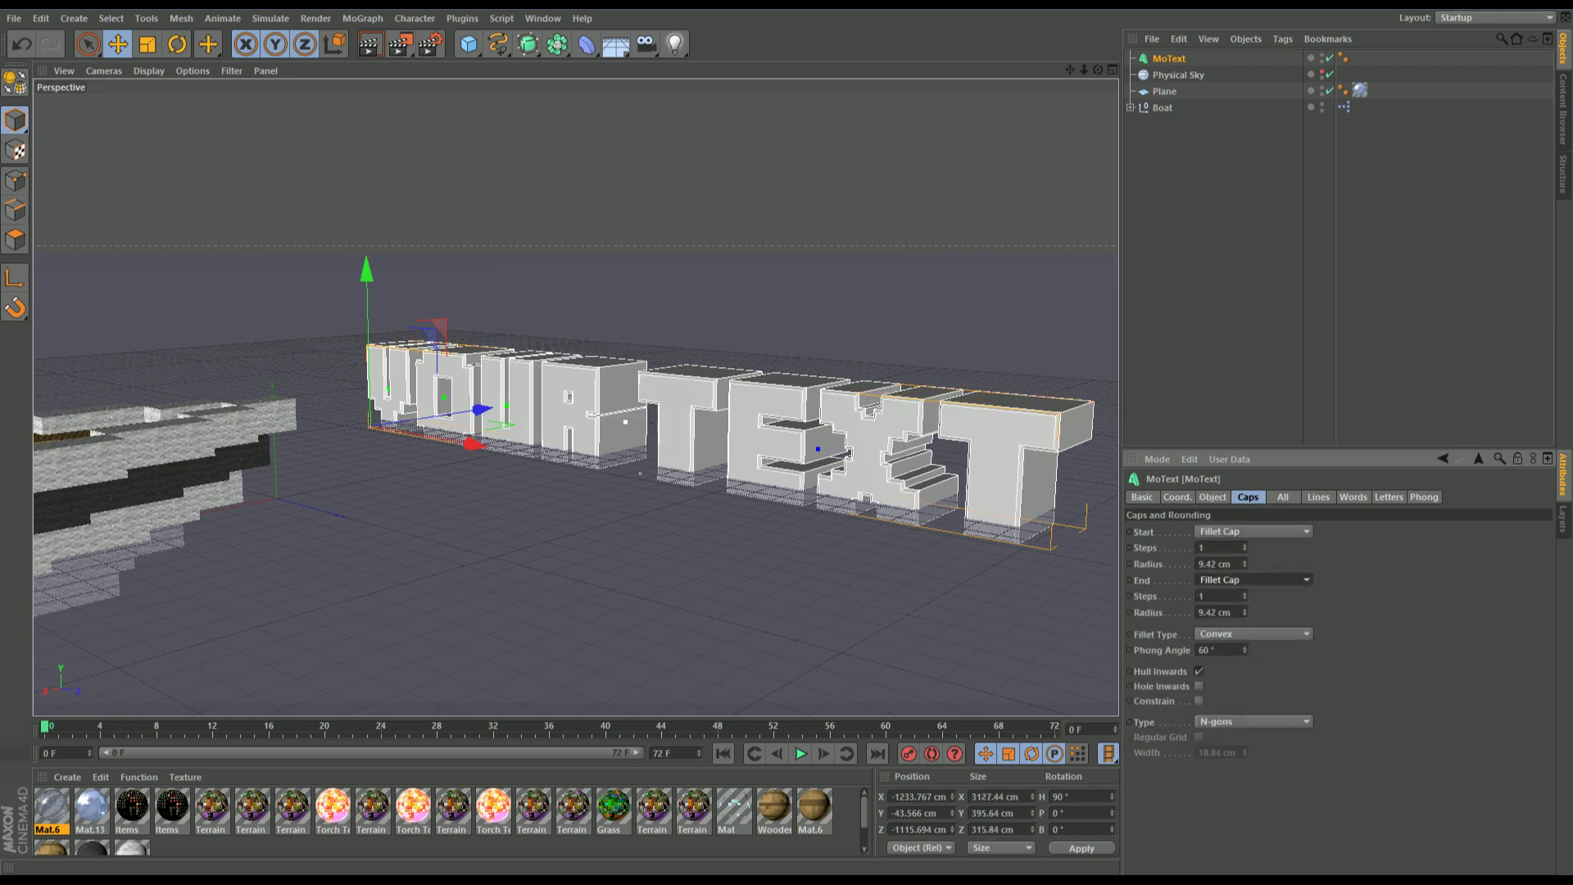
Step: Set the text's start fillet to 3 steps with a 7.42 cm radius and reduce the end fillet radius slightly
left_click(1243, 544)
left_click(1243, 544)
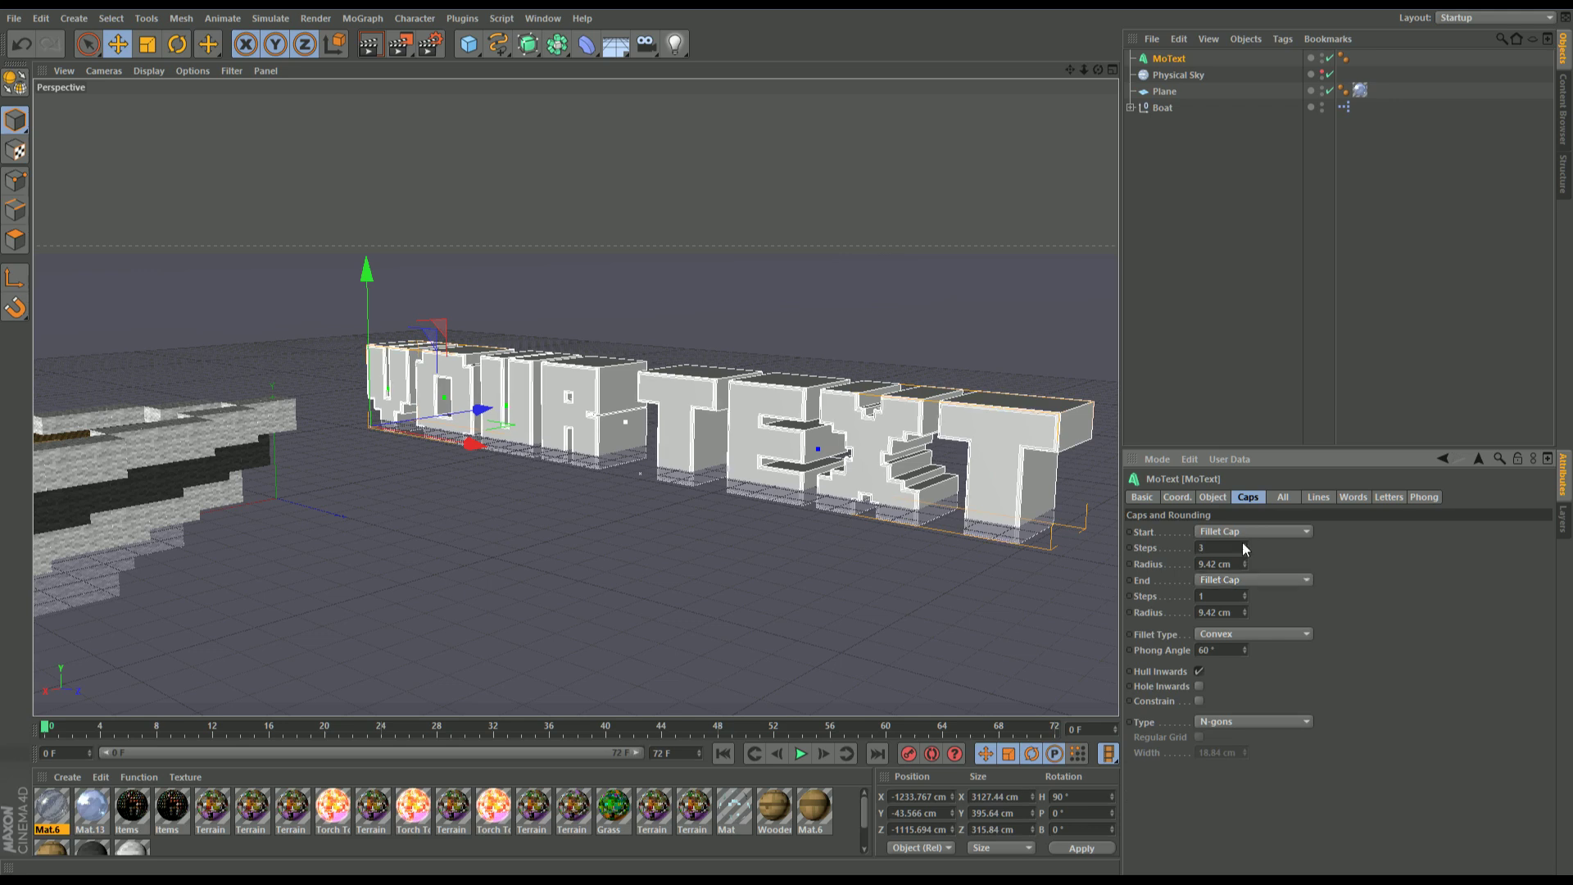
left_click(1244, 566)
left_click(1243, 567)
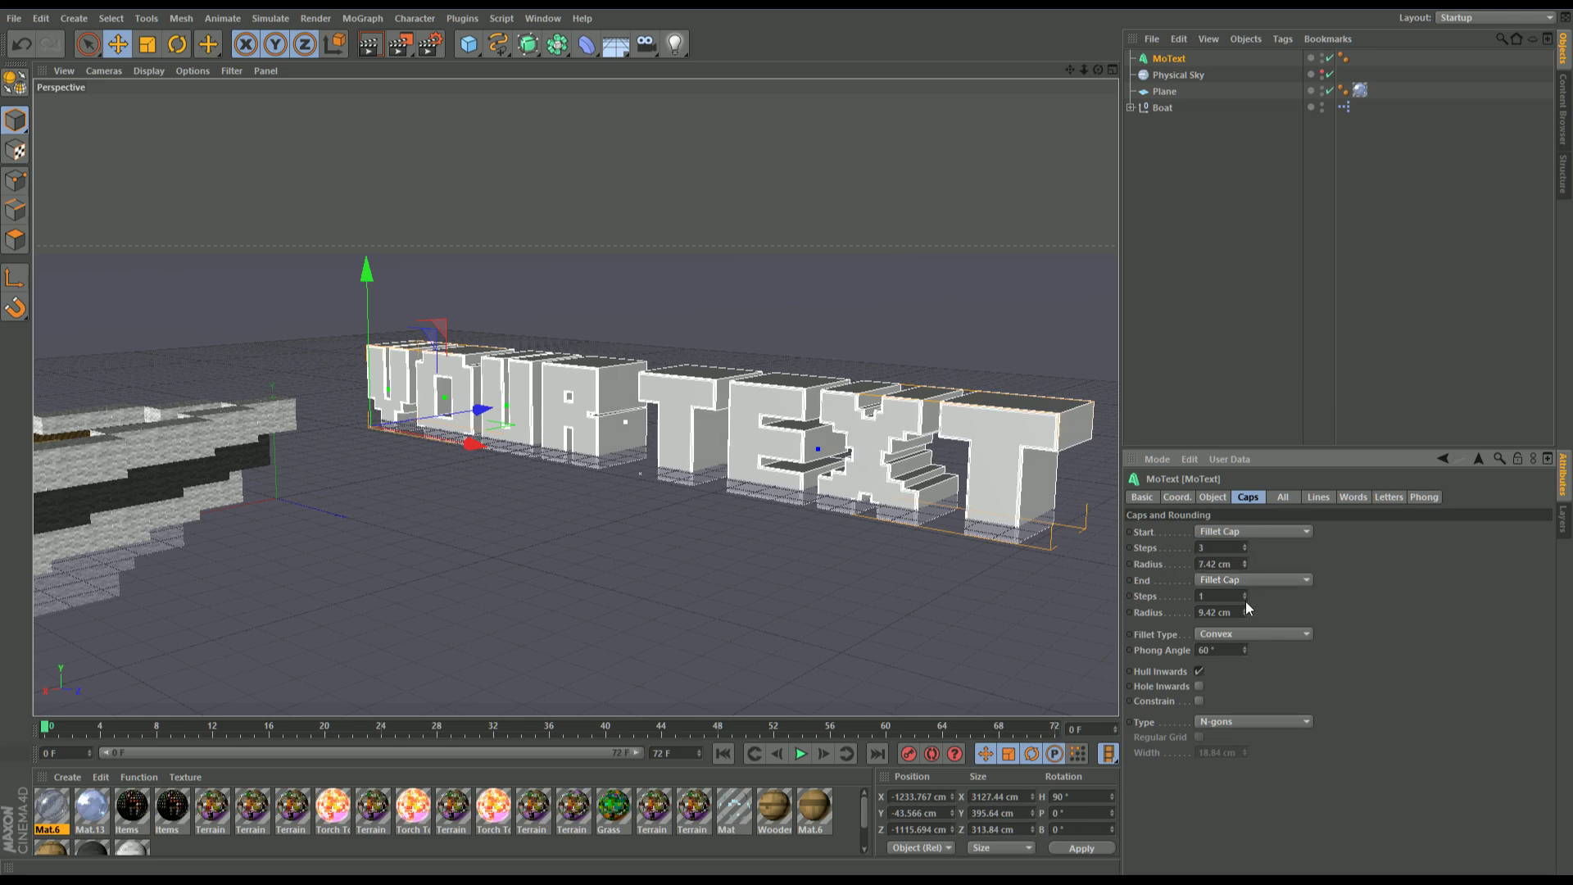
left_click(1244, 615)
left_click(1204, 216)
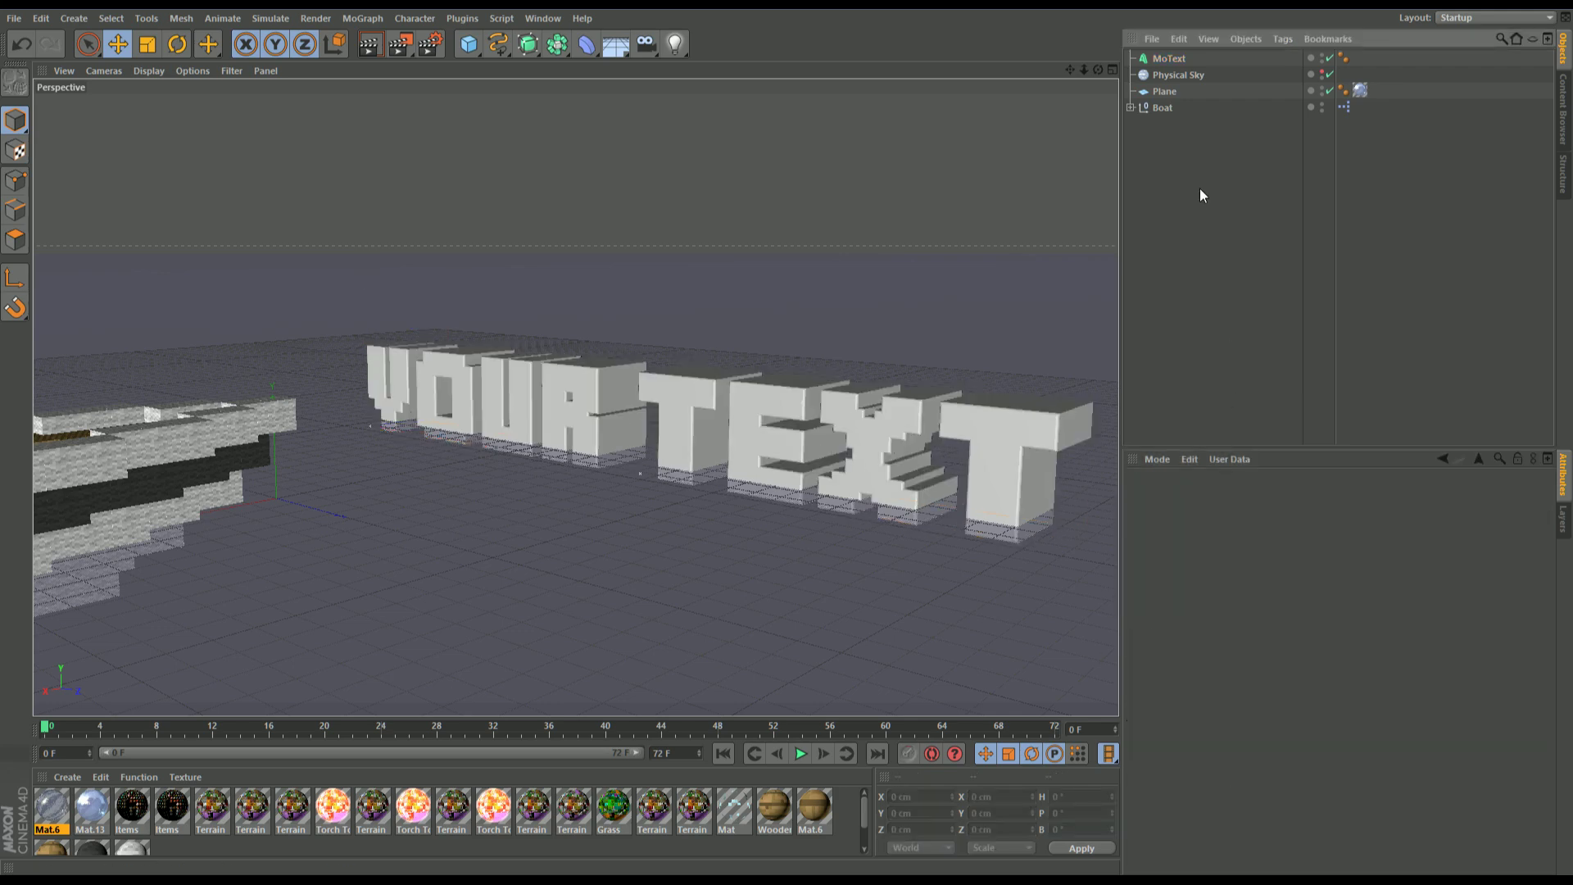
Step: Extend the animation length to 90 frames and stretch the visible timeline range to its full length
mouse_move(1084, 70)
left_mouse_down()
mouse_move(1024, 70)
mouse_move(1090, 78)
left_mouse_up()
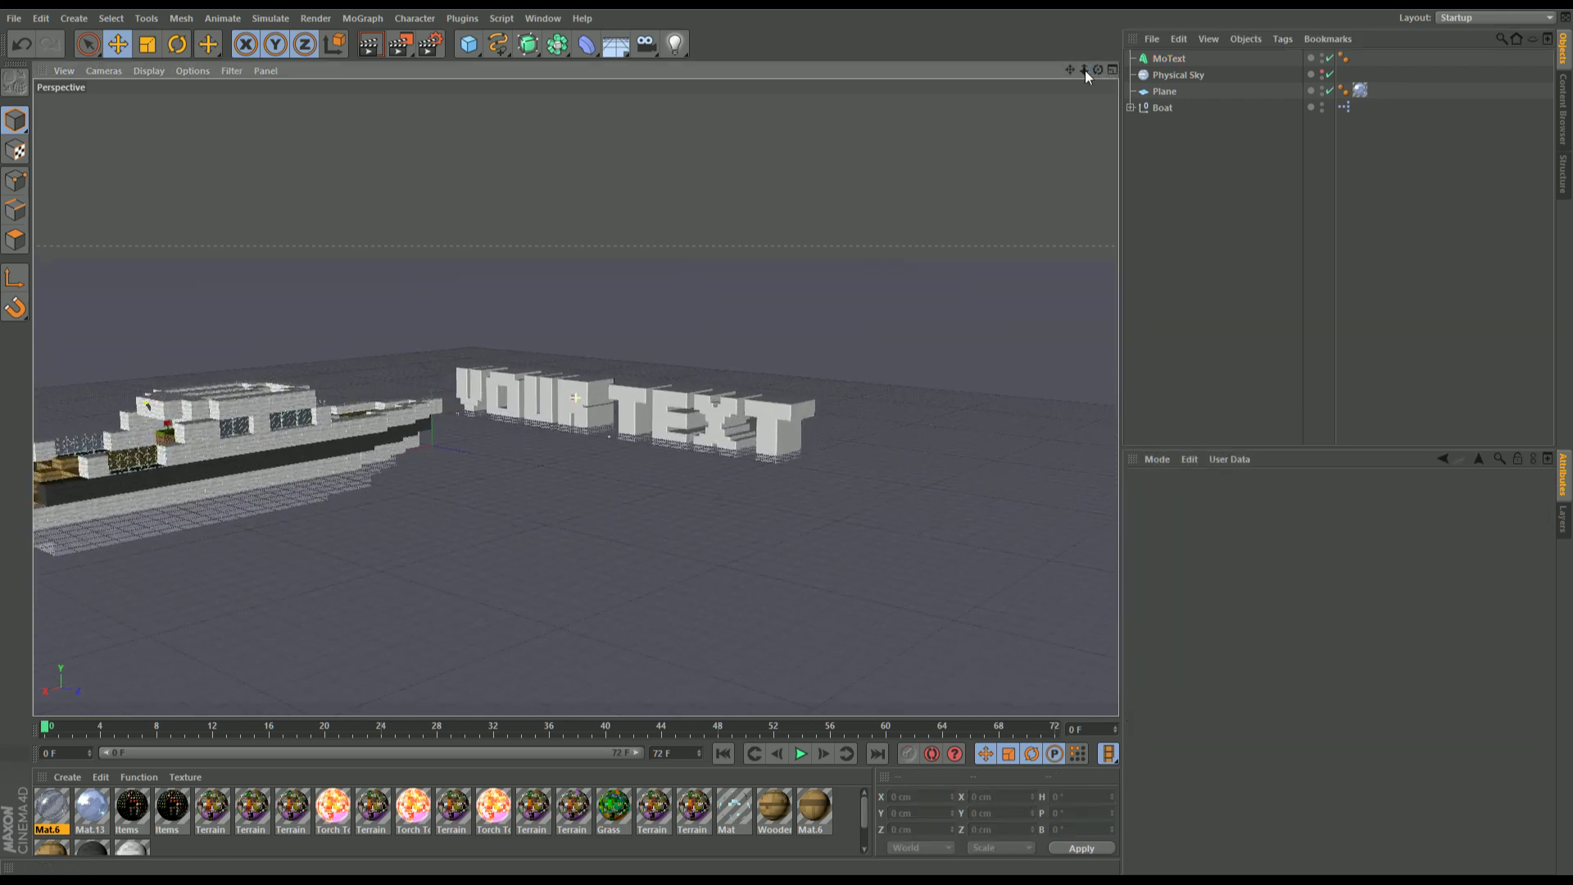
middle_click_drag(576, 397, 648, 402, "alt")
right_click_drag(647, 402, 606, 385, "alt")
left_click_drag(606, 386, 574, 394, "alt")
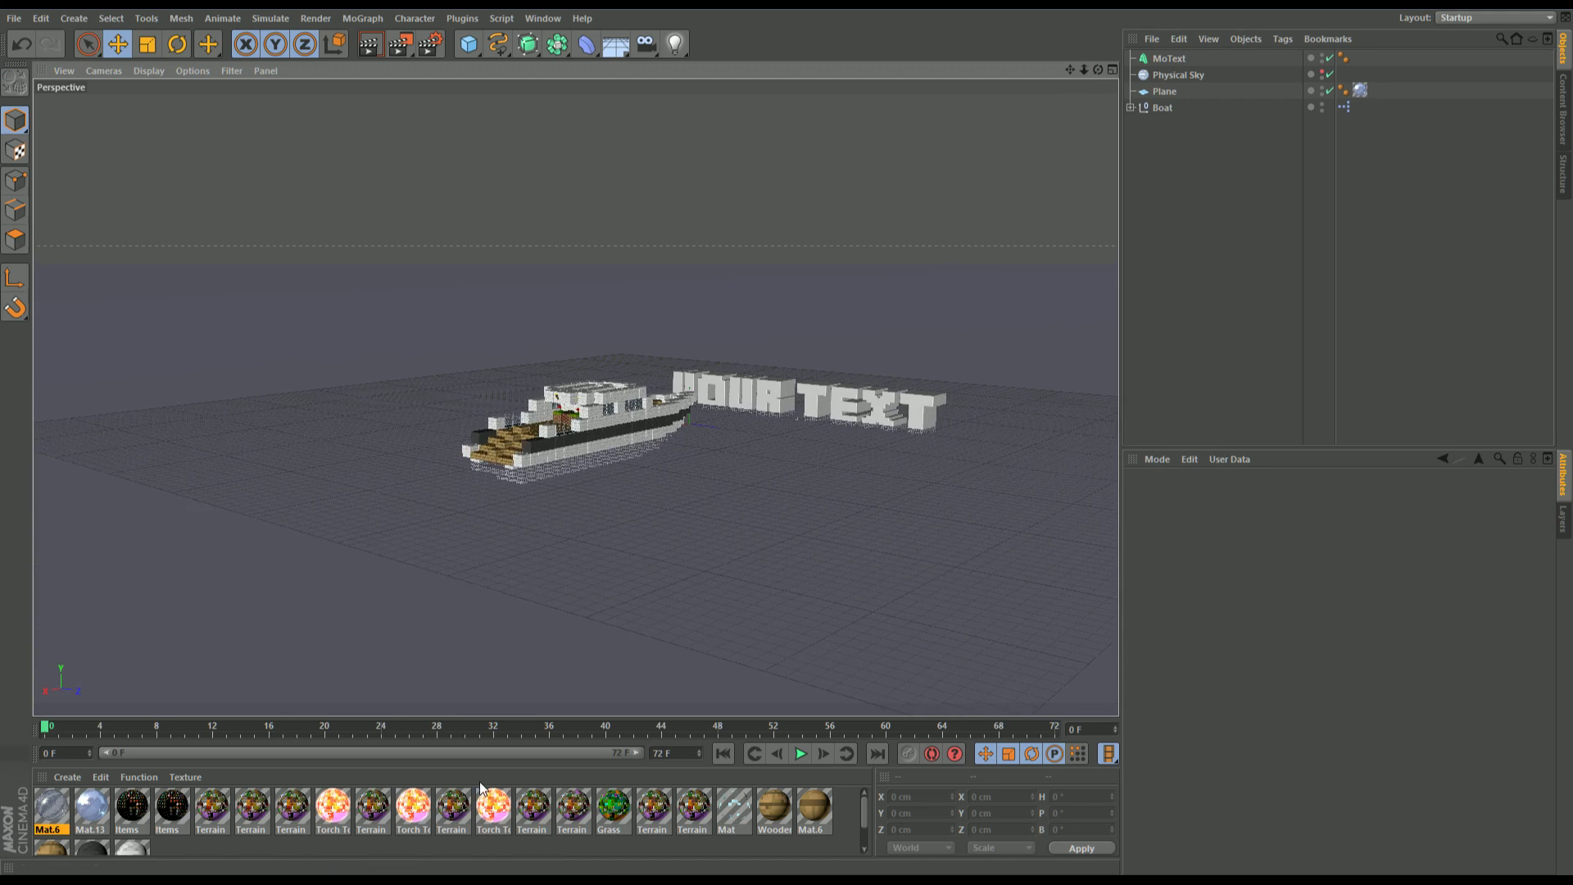
left_click_drag(700, 758, 703, 755)
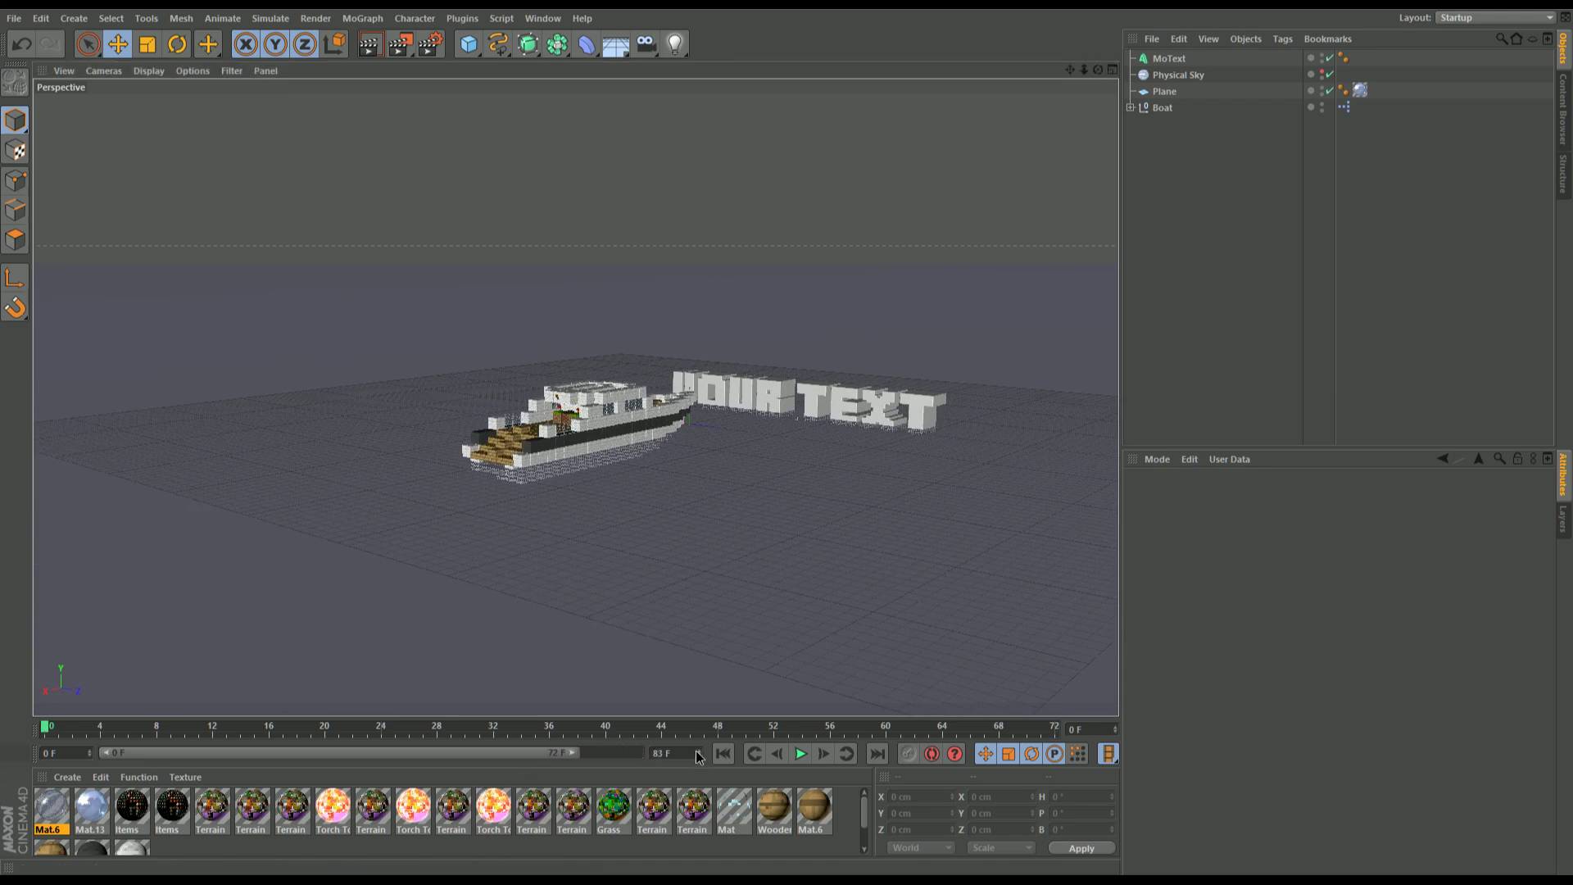
left_click_drag(532, 752, 643, 752)
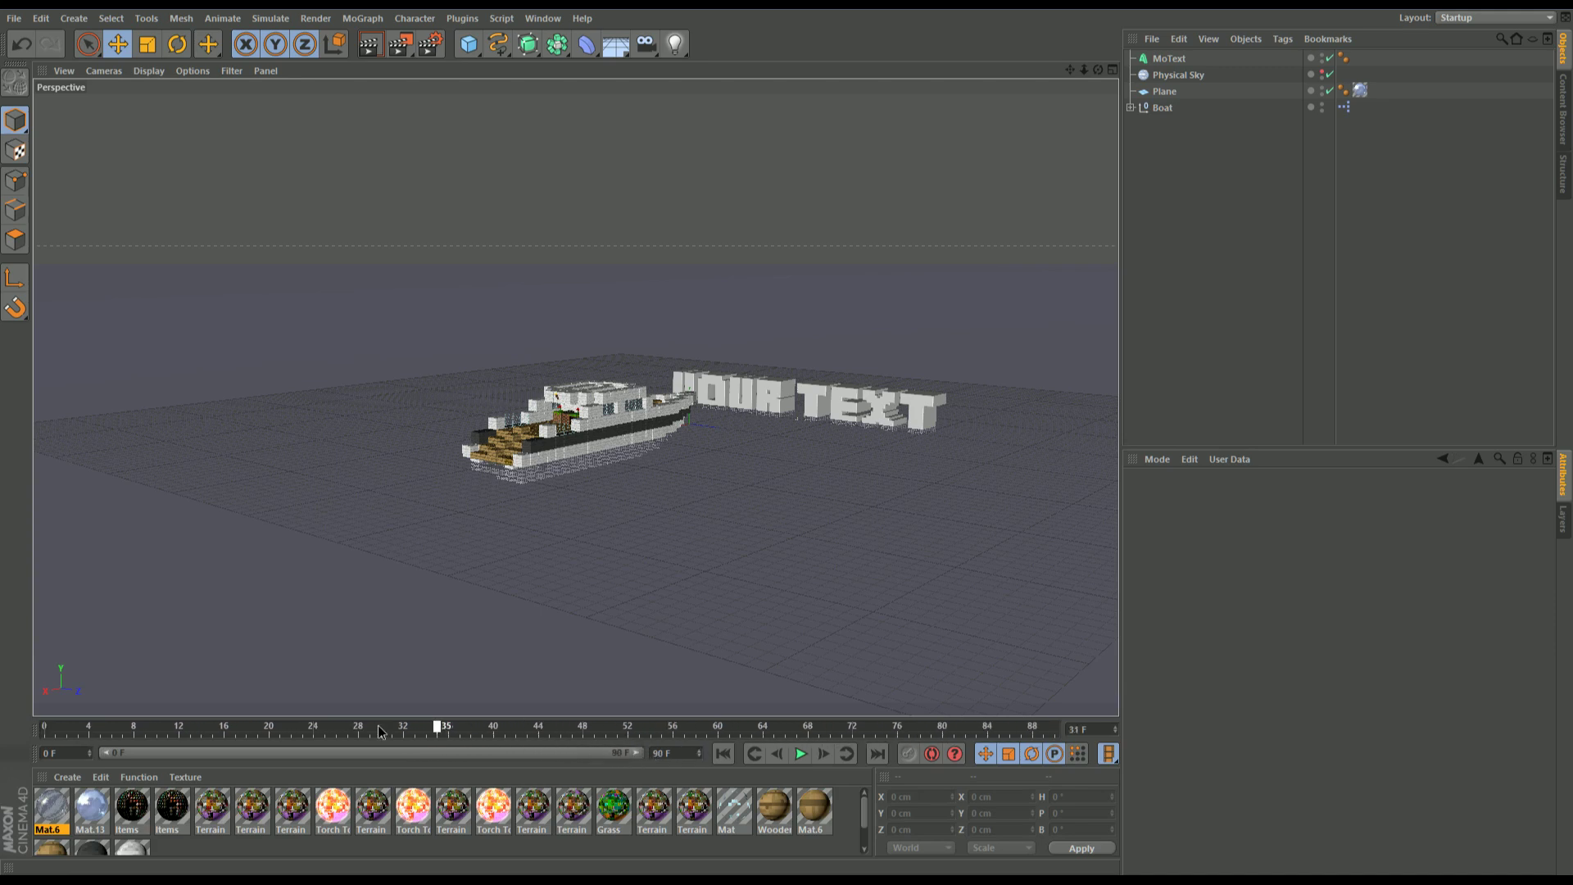
Step: Move the boat back from the text to about X 4235 cm and record a keyframe at frame 0
left_click_drag(382, 595, 627, 389, "alt")
scroll(627, 388, "up", 3)
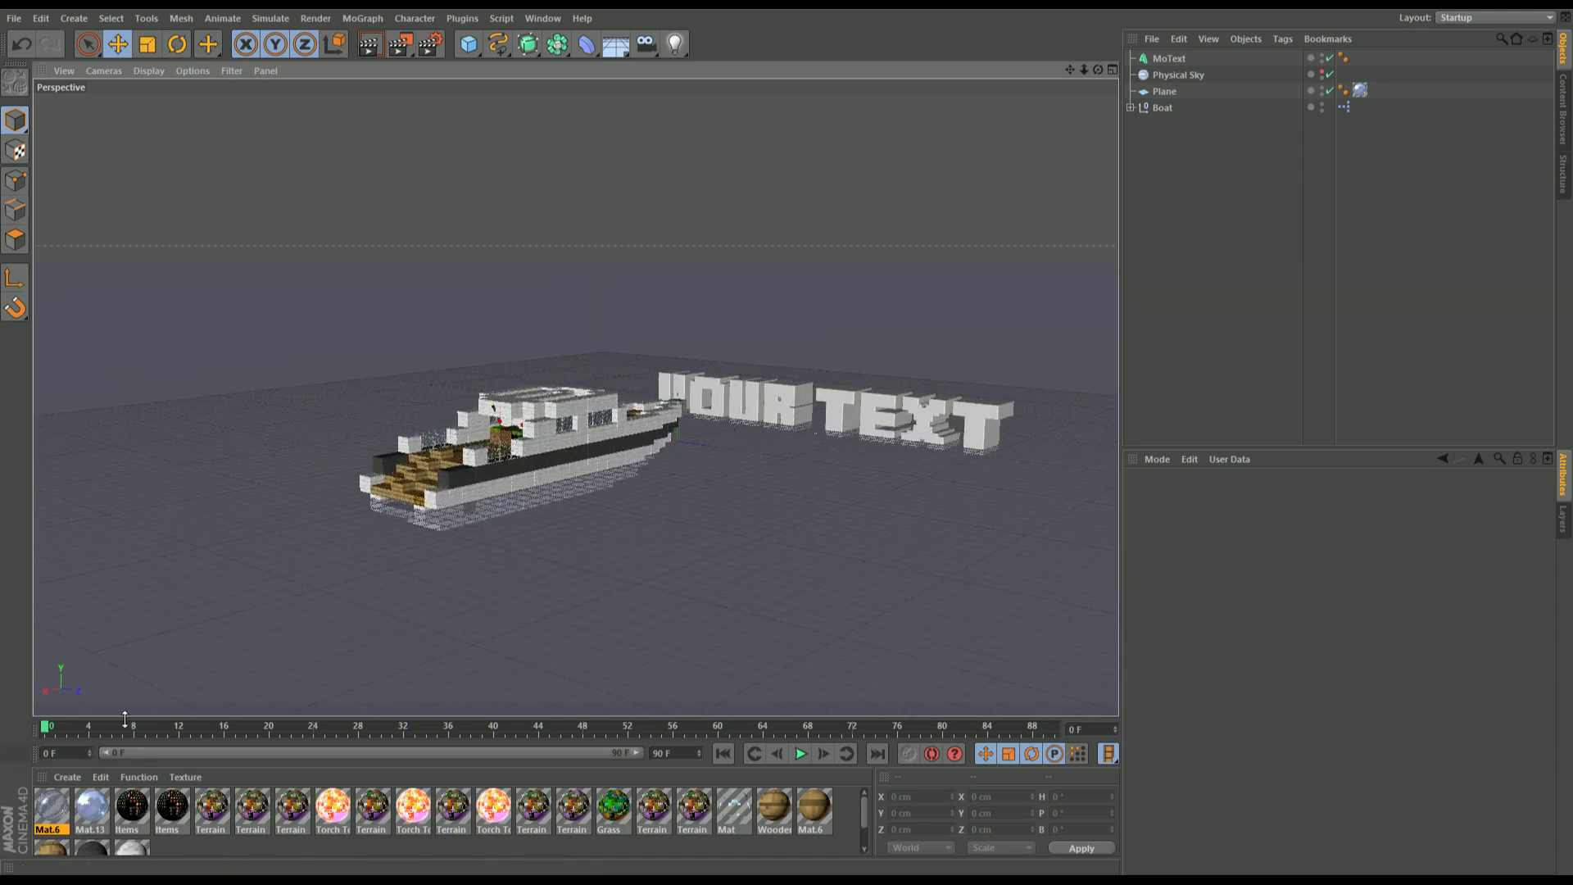
left_click(1162, 108)
left_click_drag(1082, 71, 987, 100)
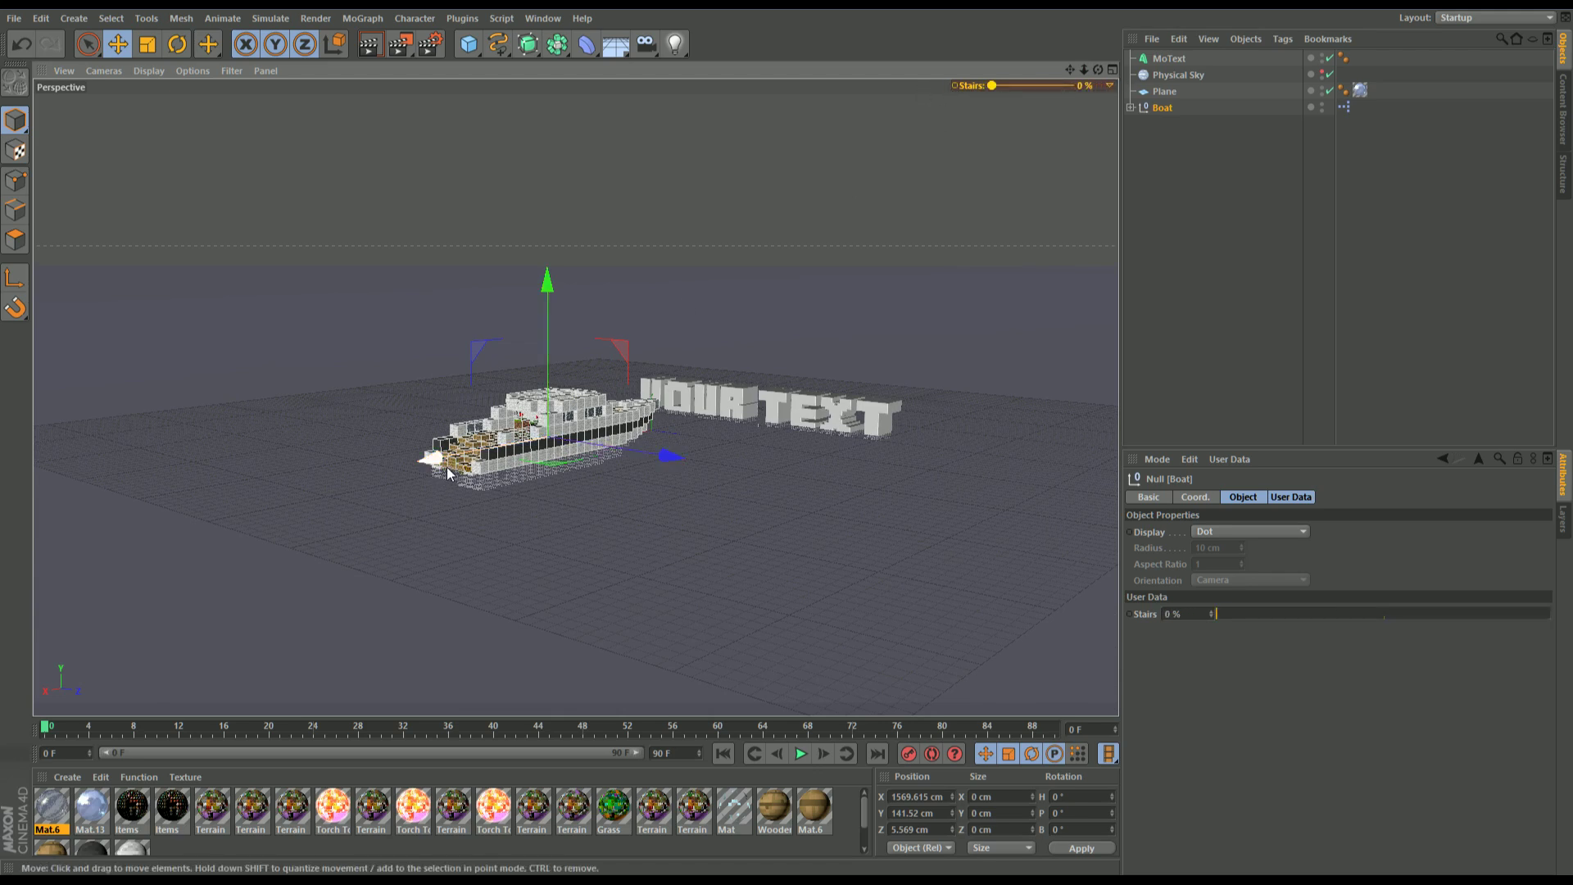
left_click_drag(445, 467, 185, 517)
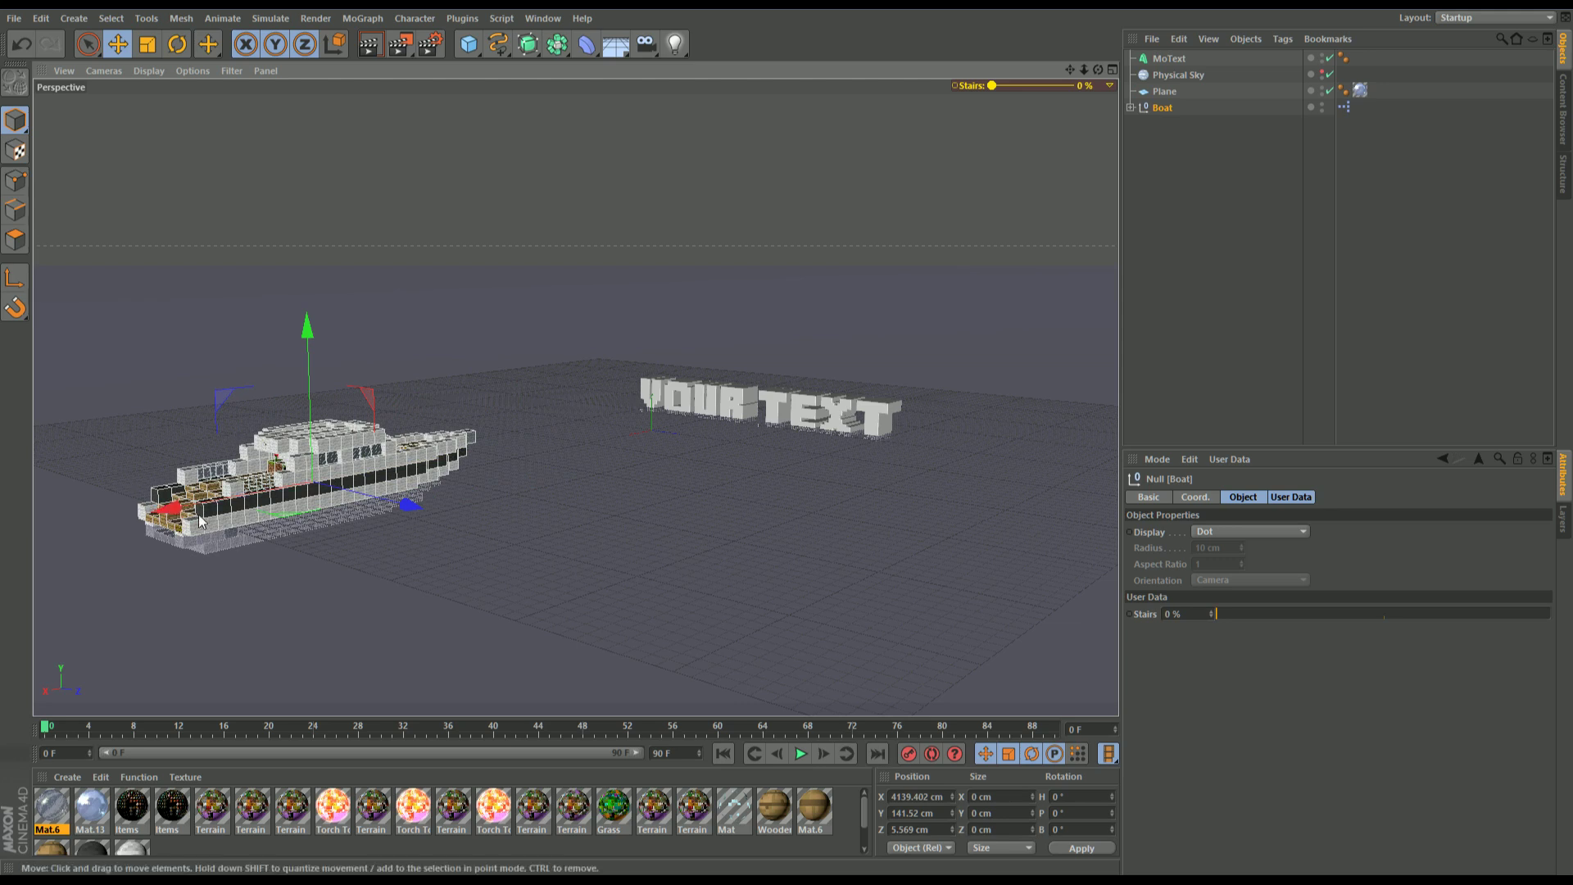
left_click_drag(174, 511, 157, 517)
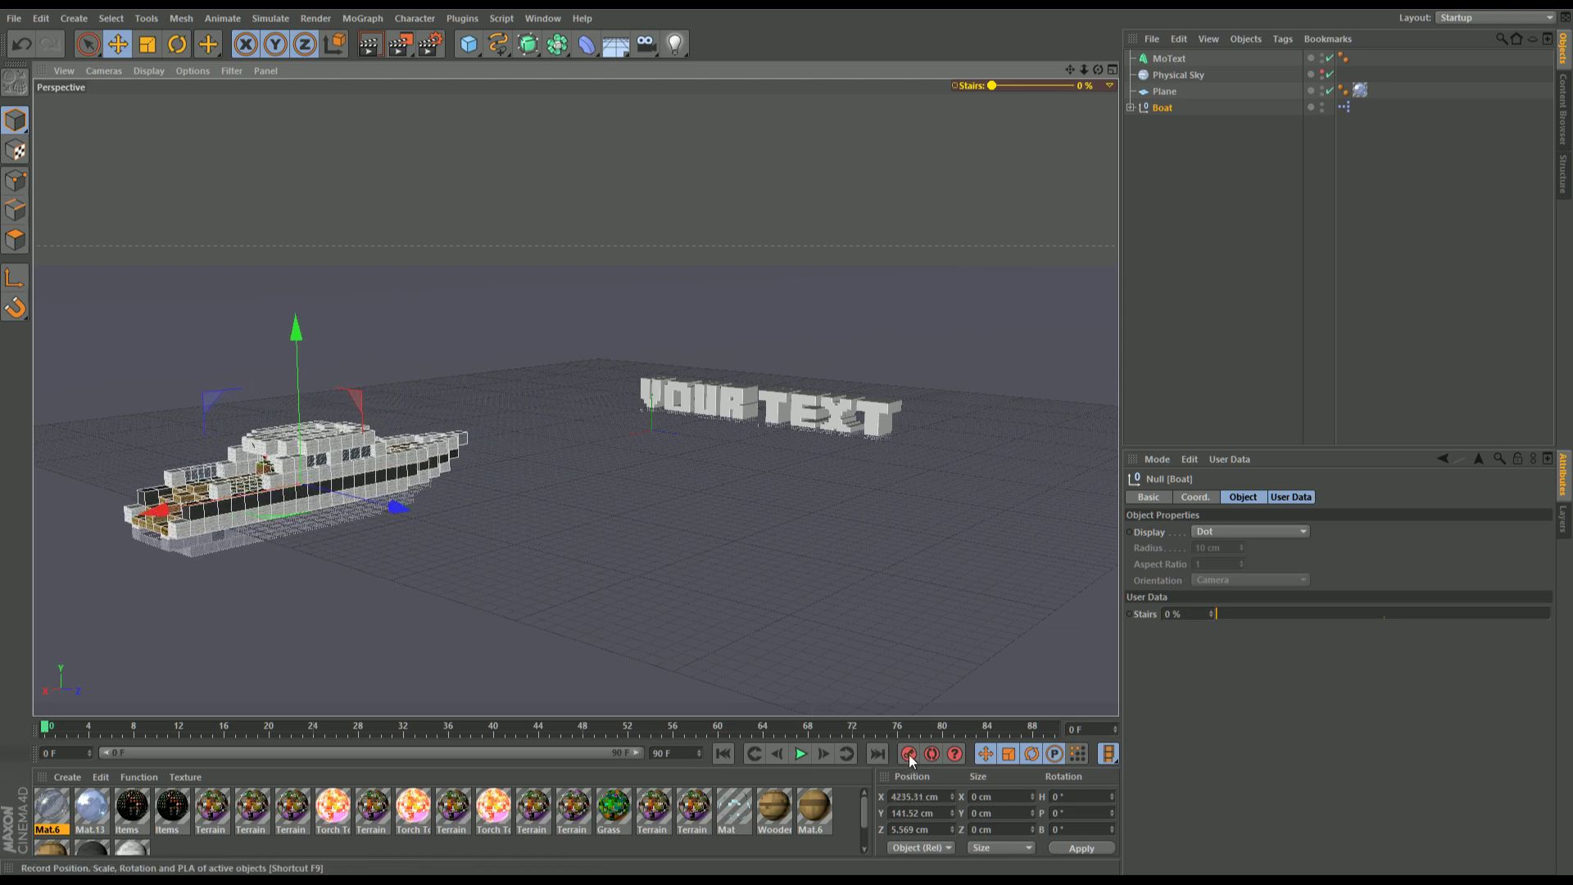
Step: At frame 70, move the boat forward to about X -155 cm, up to the text, and record a keyframe
left_click_drag(721, 732, 832, 736)
left_click_drag(164, 525, 551, 423)
right_click_drag(918, 257, 1036, 170, "alt")
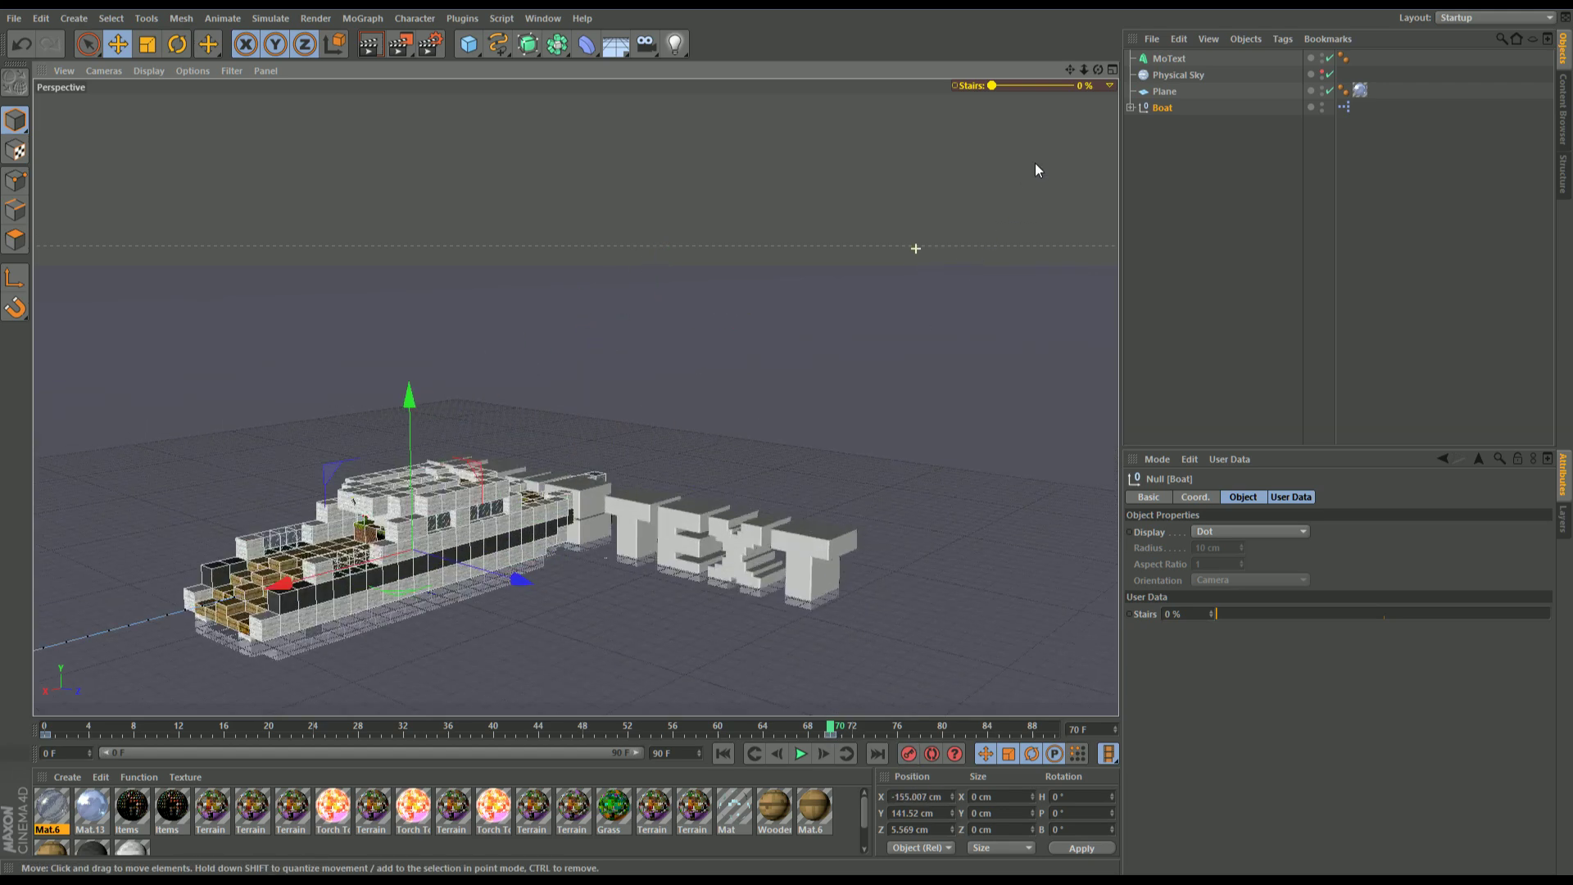
Step: Set the interpolation of all the boat's keyframes to Linear and play the movement from the start
left_click_drag(1098, 72, 1081, 75)
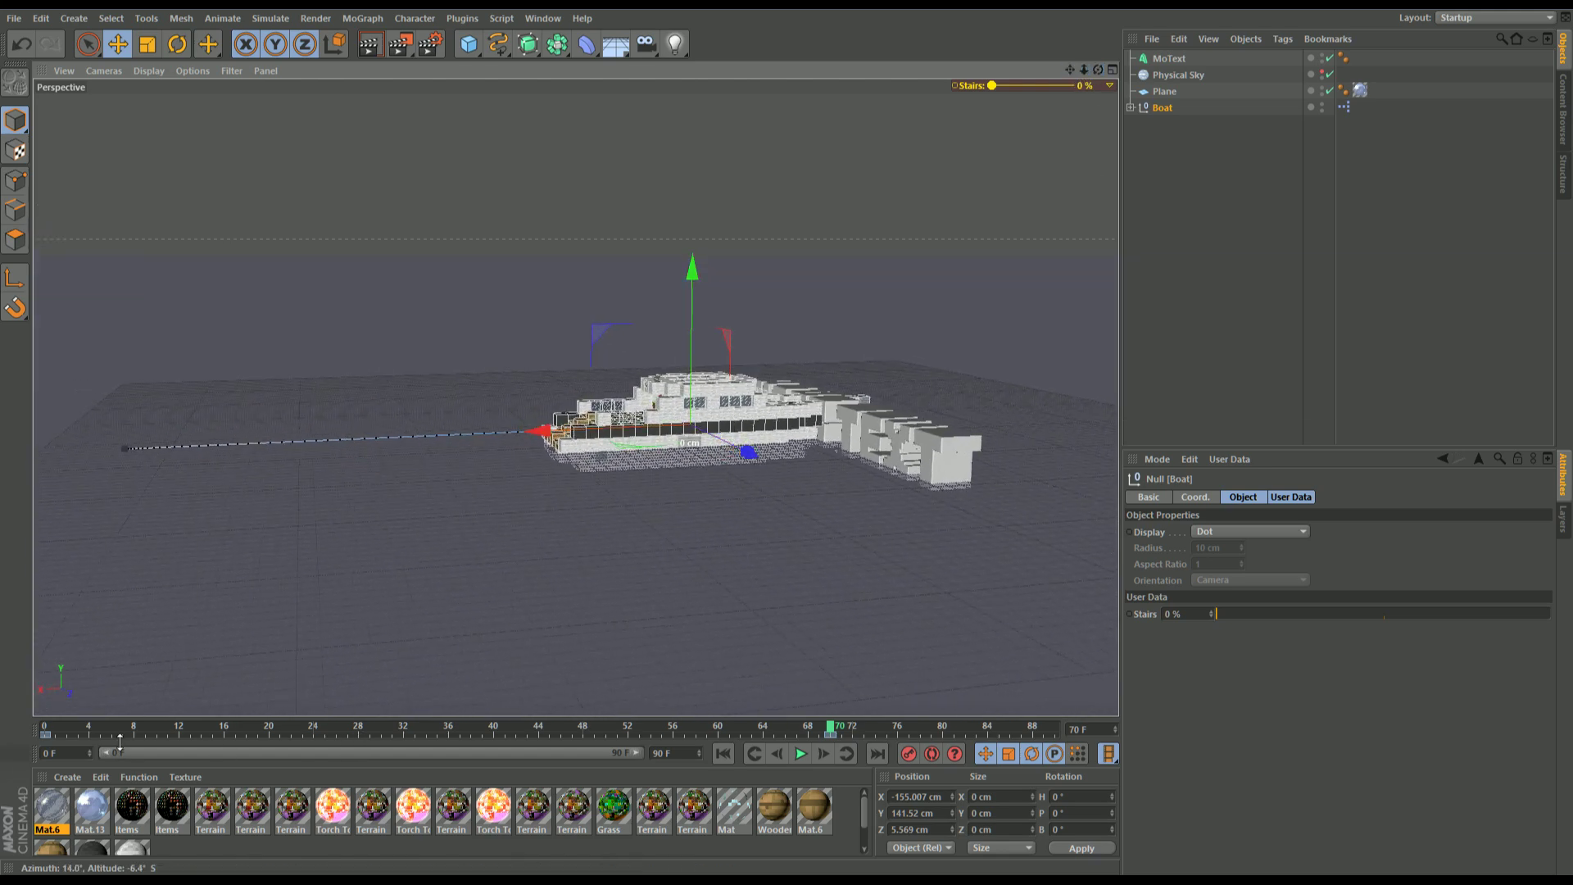
left_click_drag(857, 744, 336, 762)
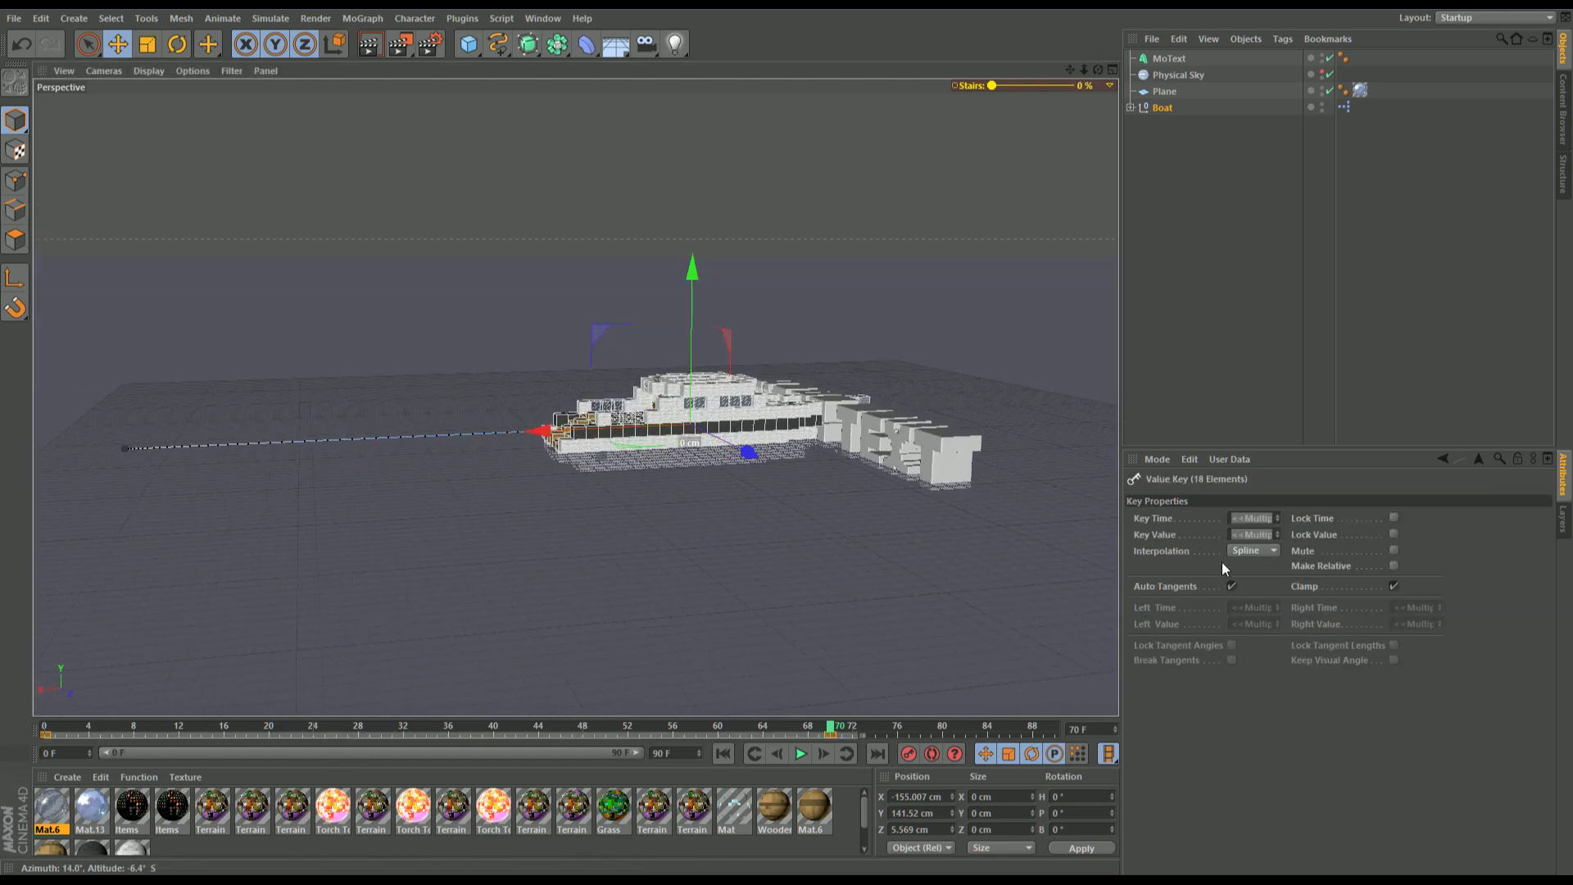
left_click(1247, 551)
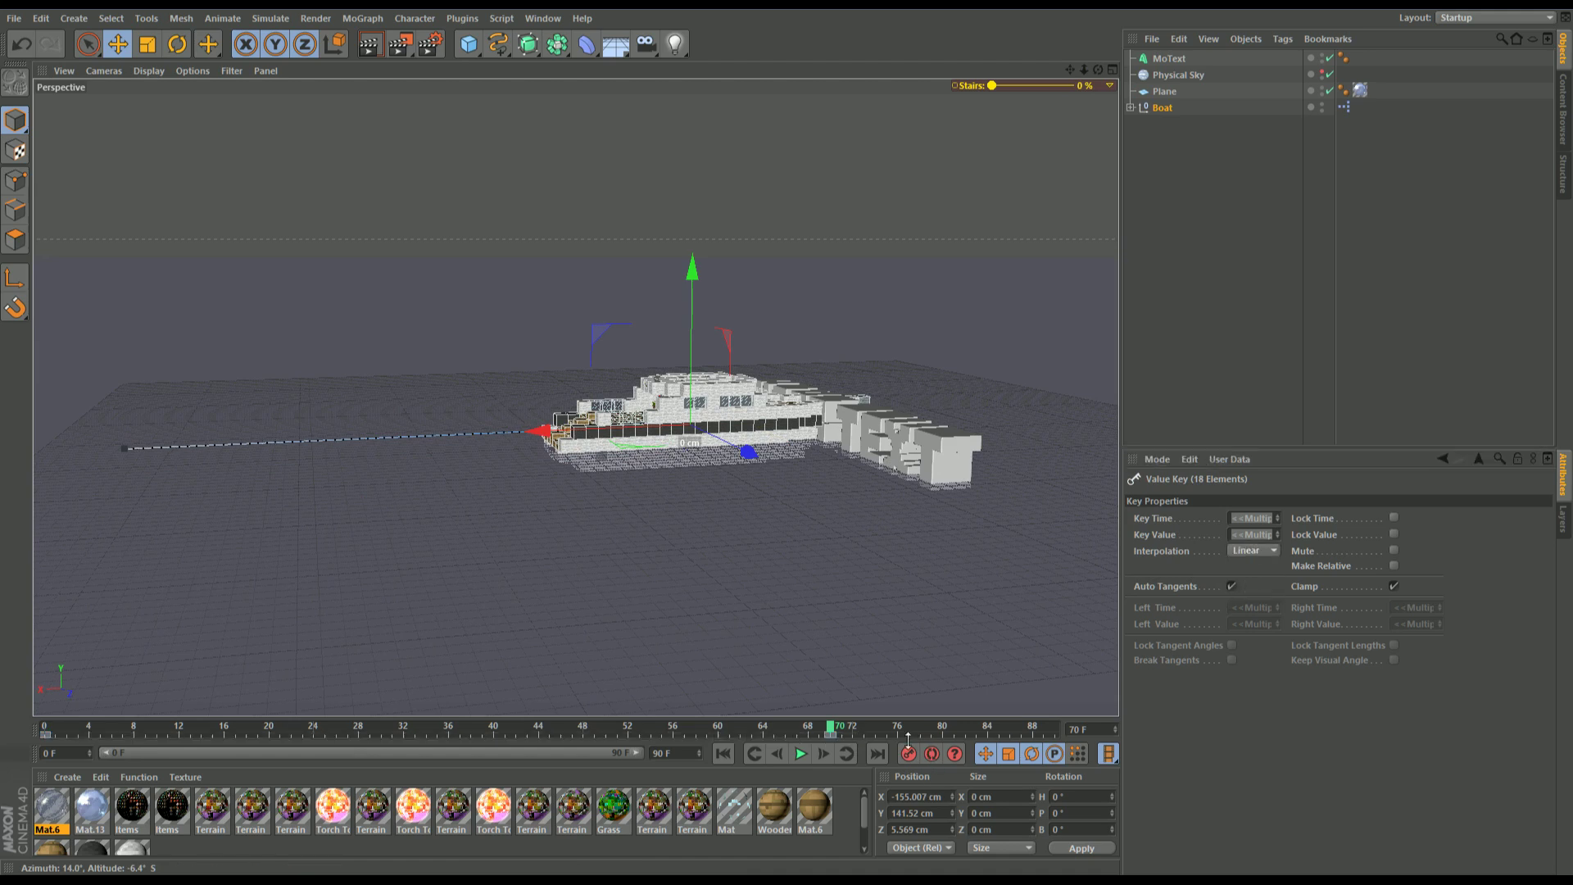
left_click_drag(824, 727, 2, 725)
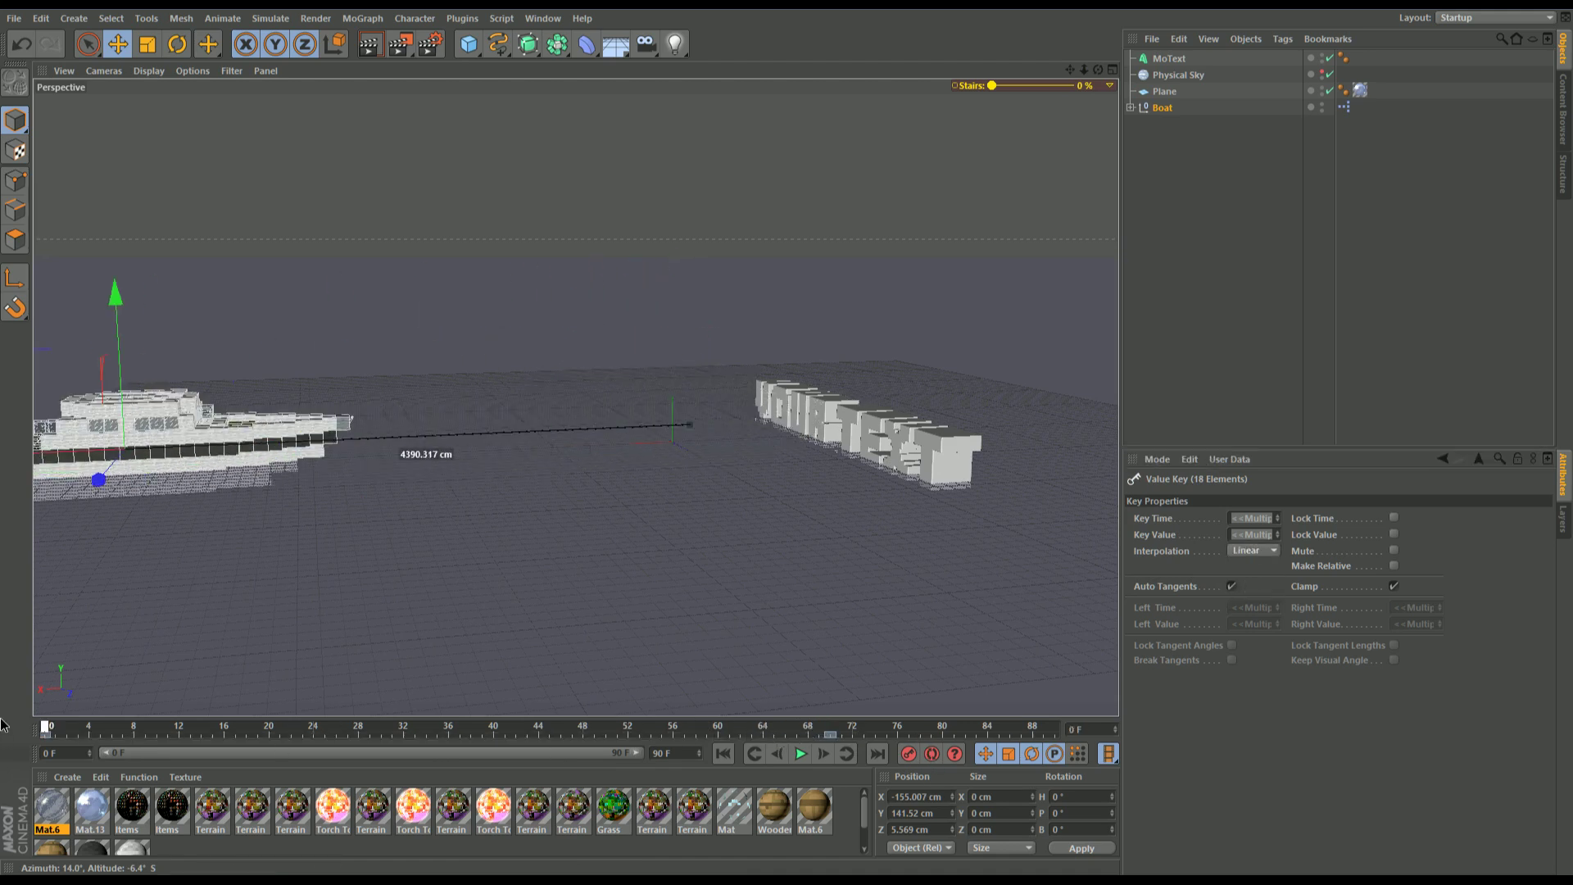
left_click(799, 755)
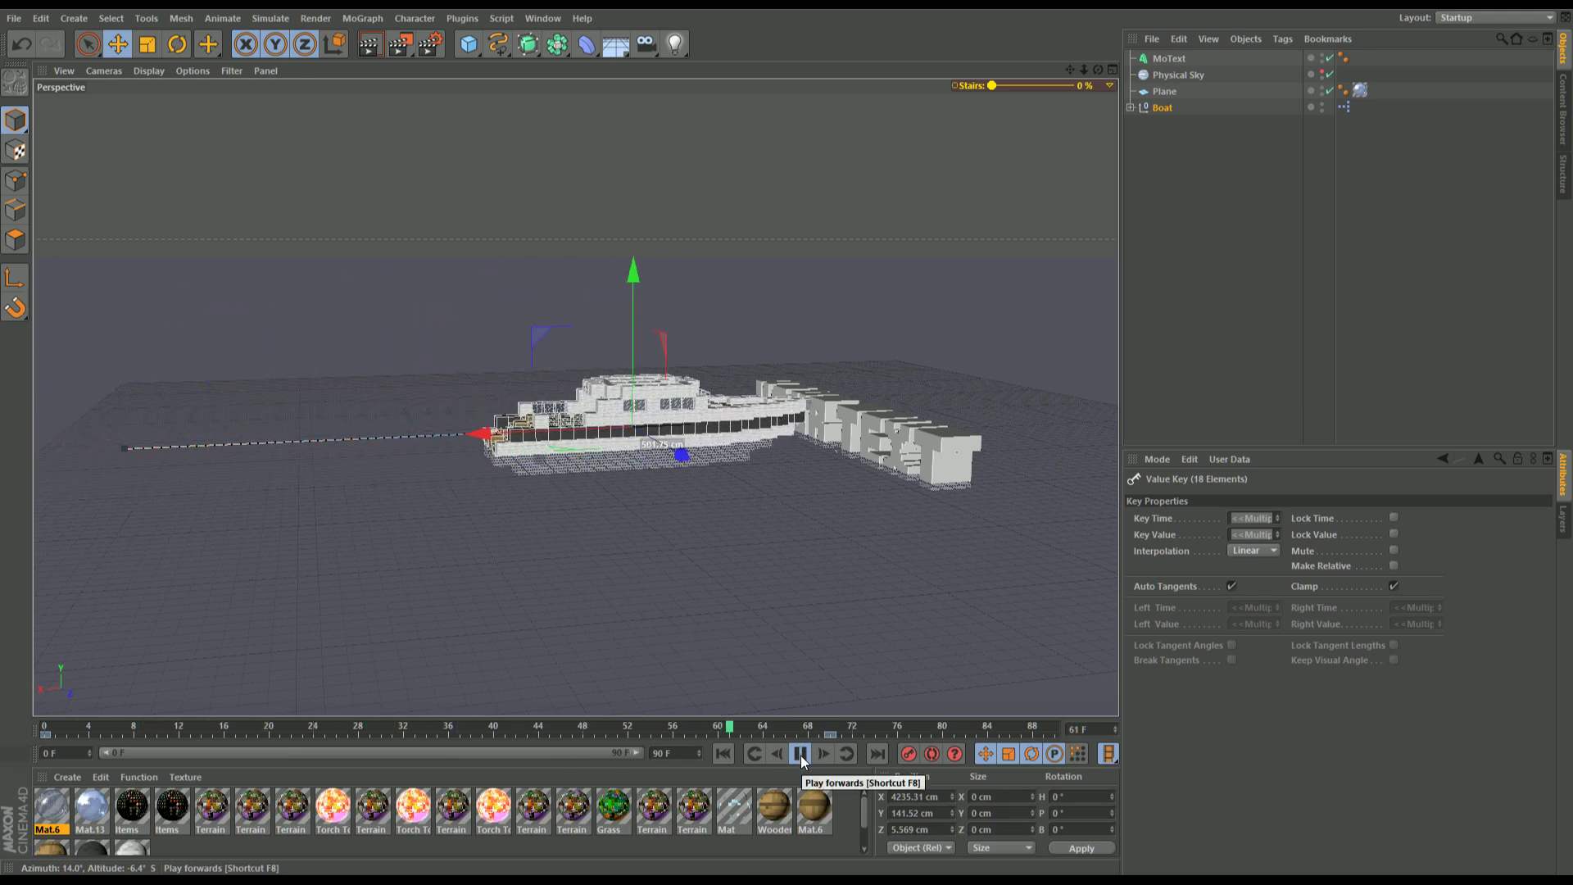
left_click(800, 755)
Step: Move the boat's end keyframe to frame 90 and extend the animation and visible timeline to 130 frames, checking the playback
key("Delete")
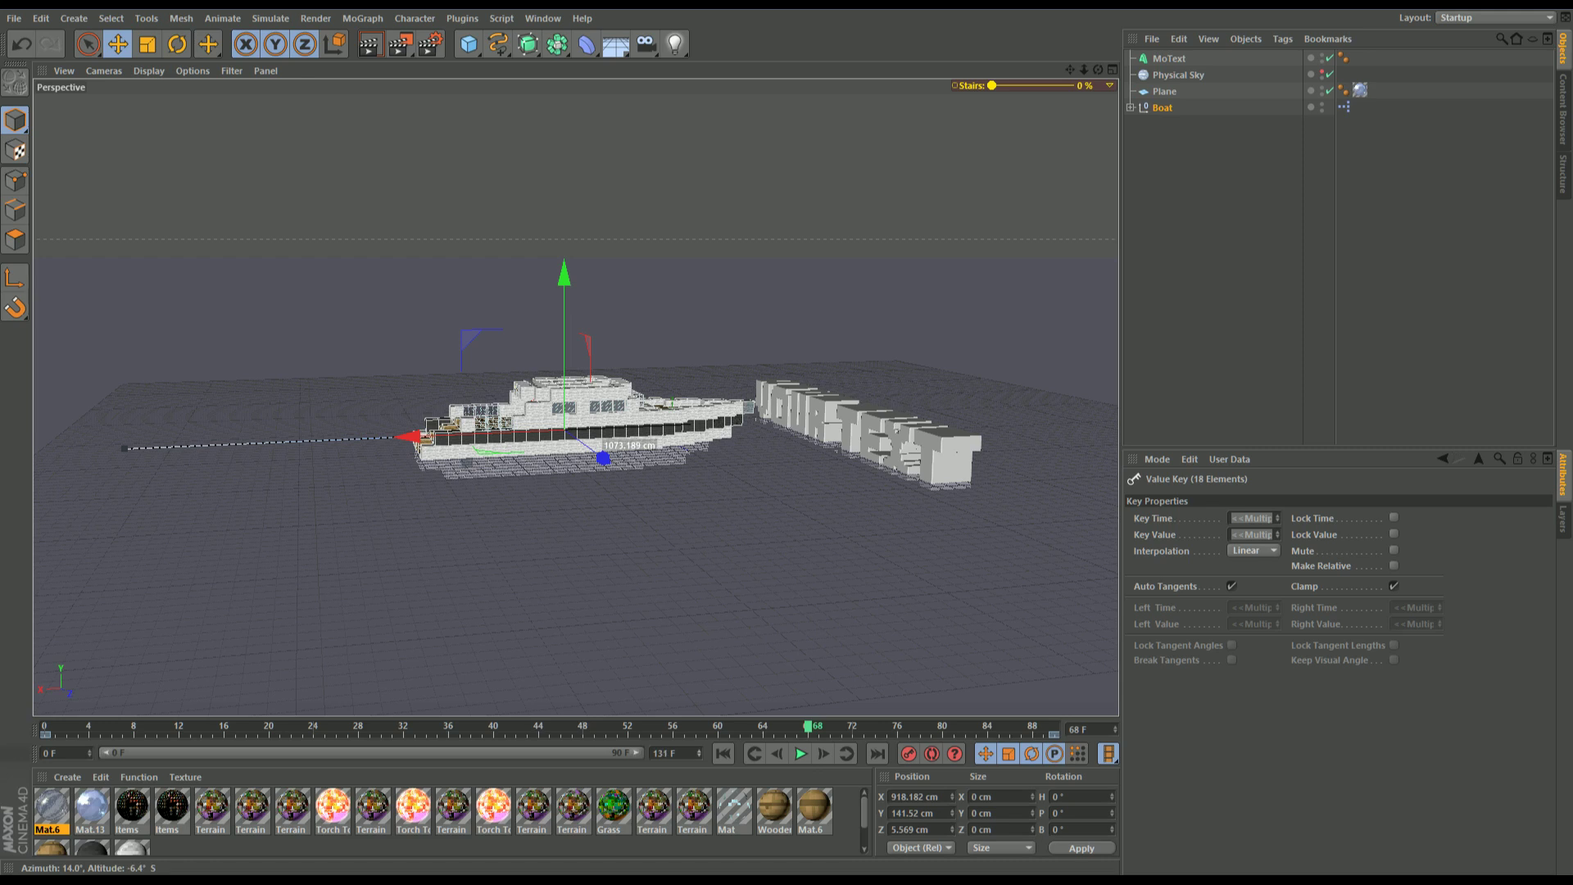
left_click_drag(476, 758, 705, 759)
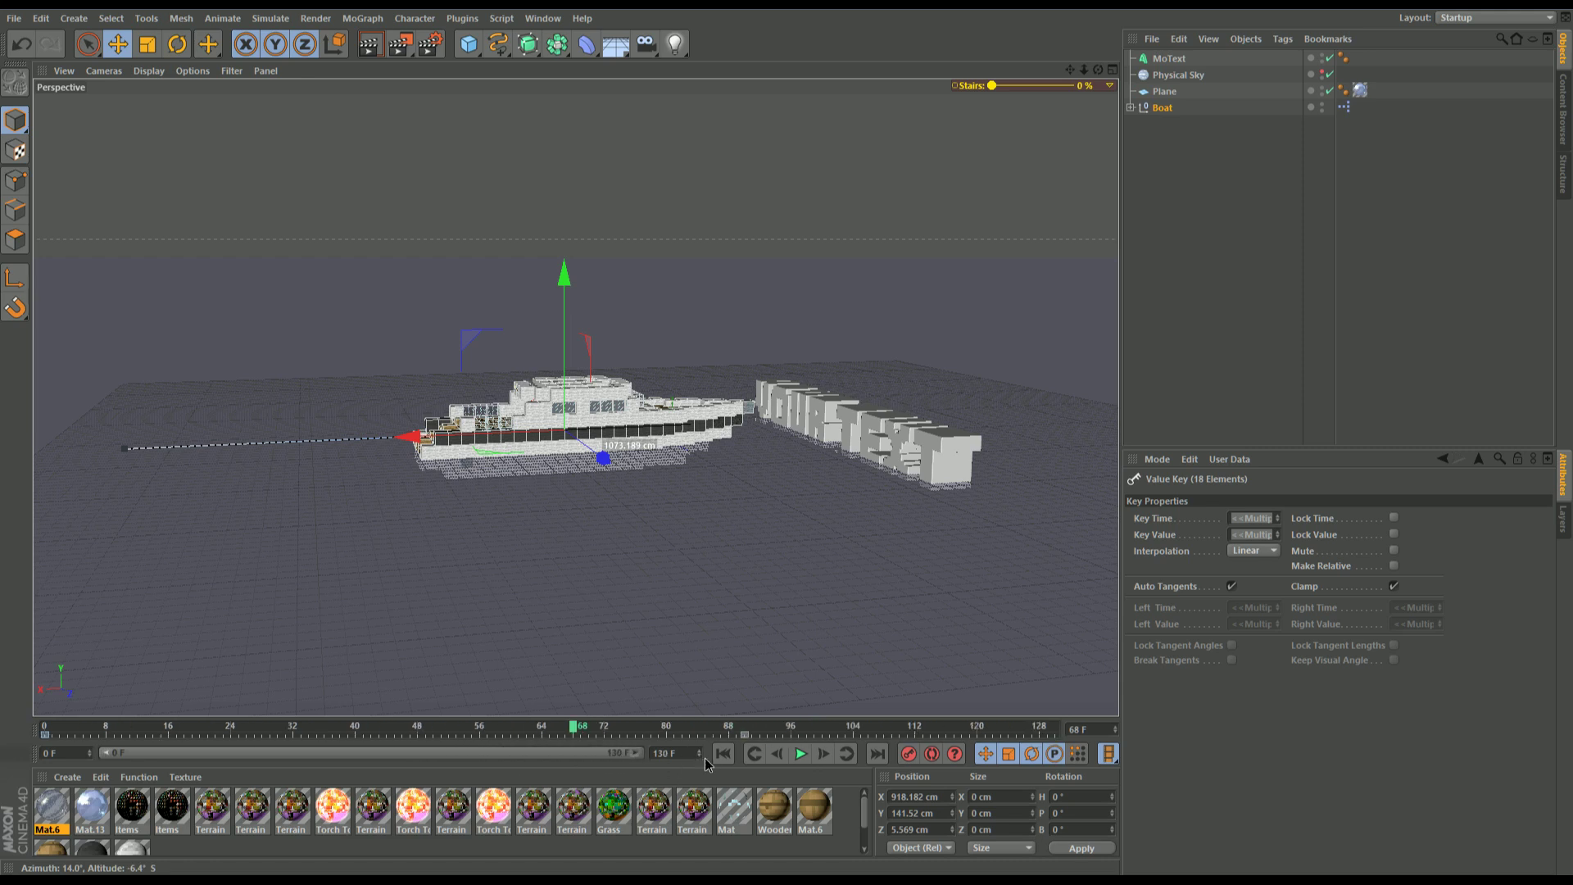
left_click(723, 754)
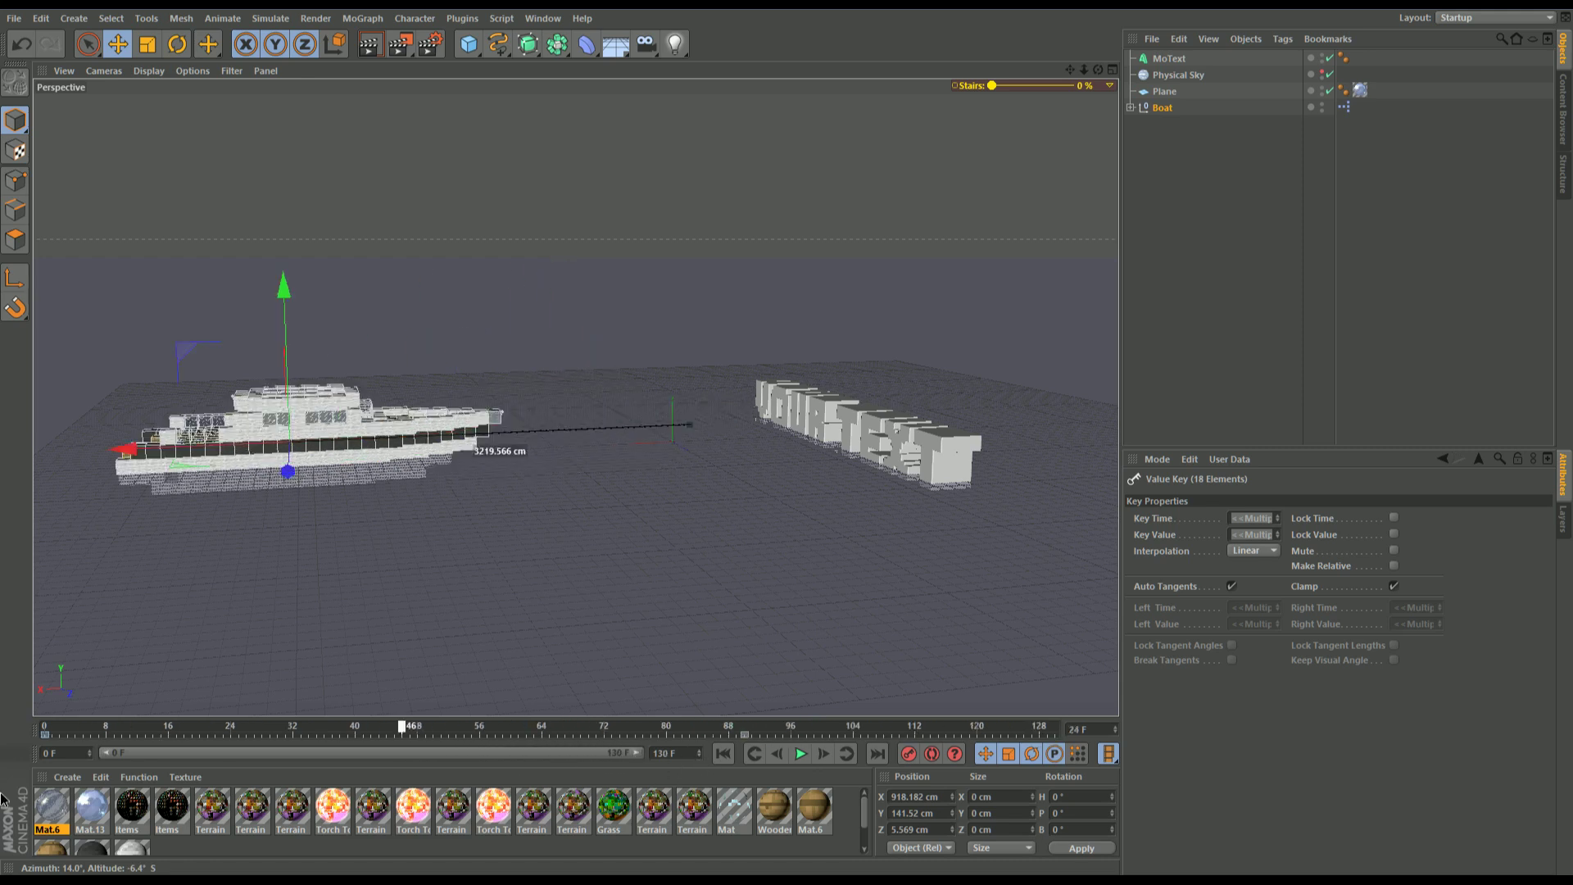
left_click(799, 753)
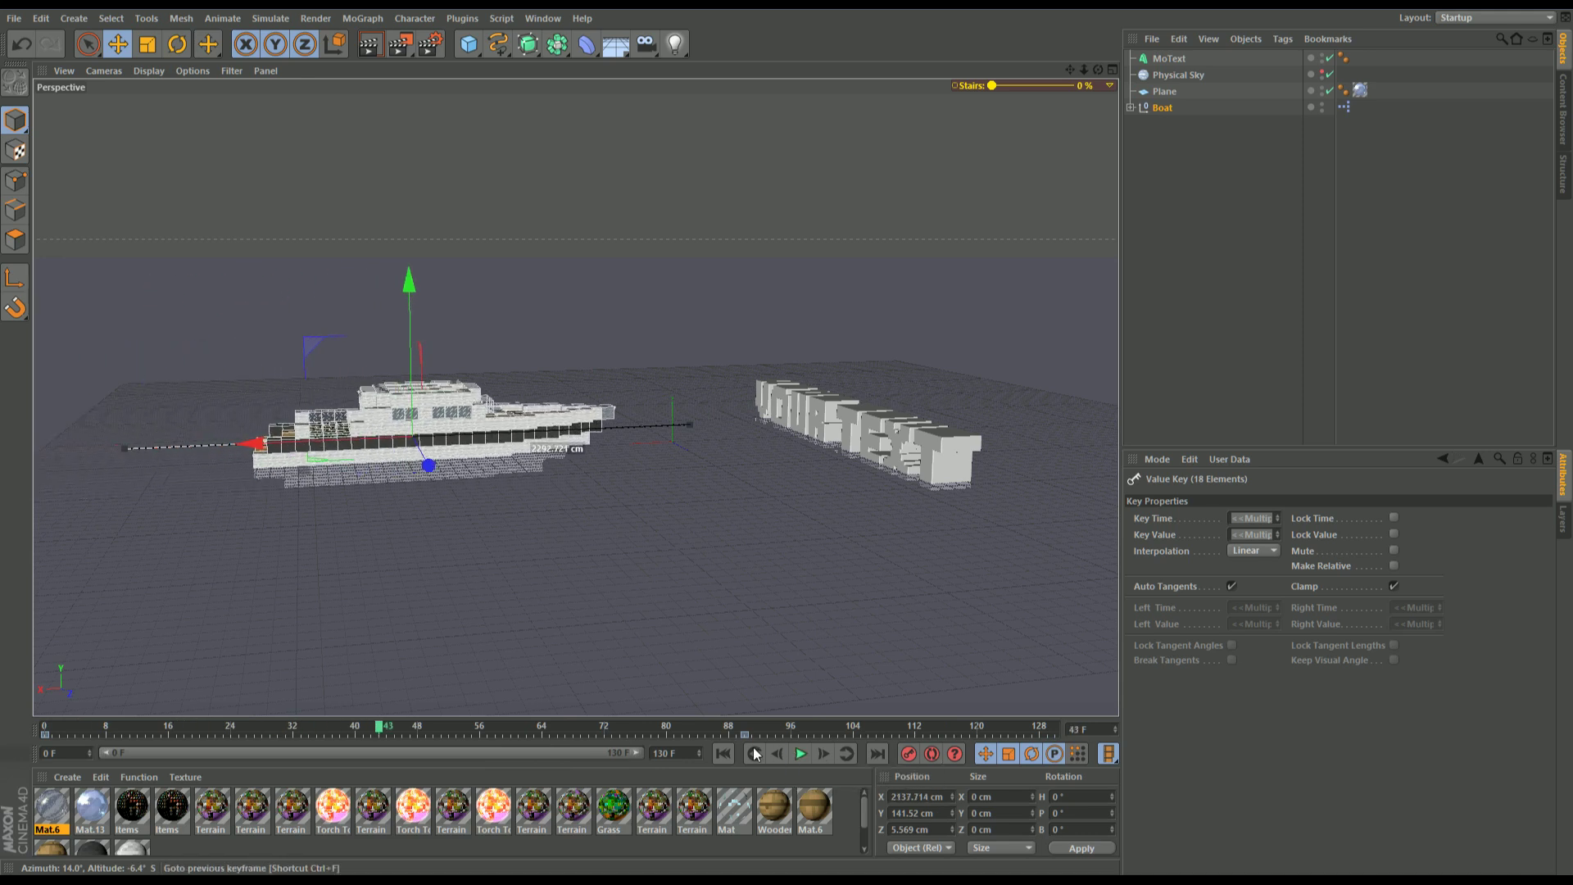
Step: Move the boat's end keyframe to frame 104 and play the slower movement from the start
left_click_drag(751, 740, 849, 740)
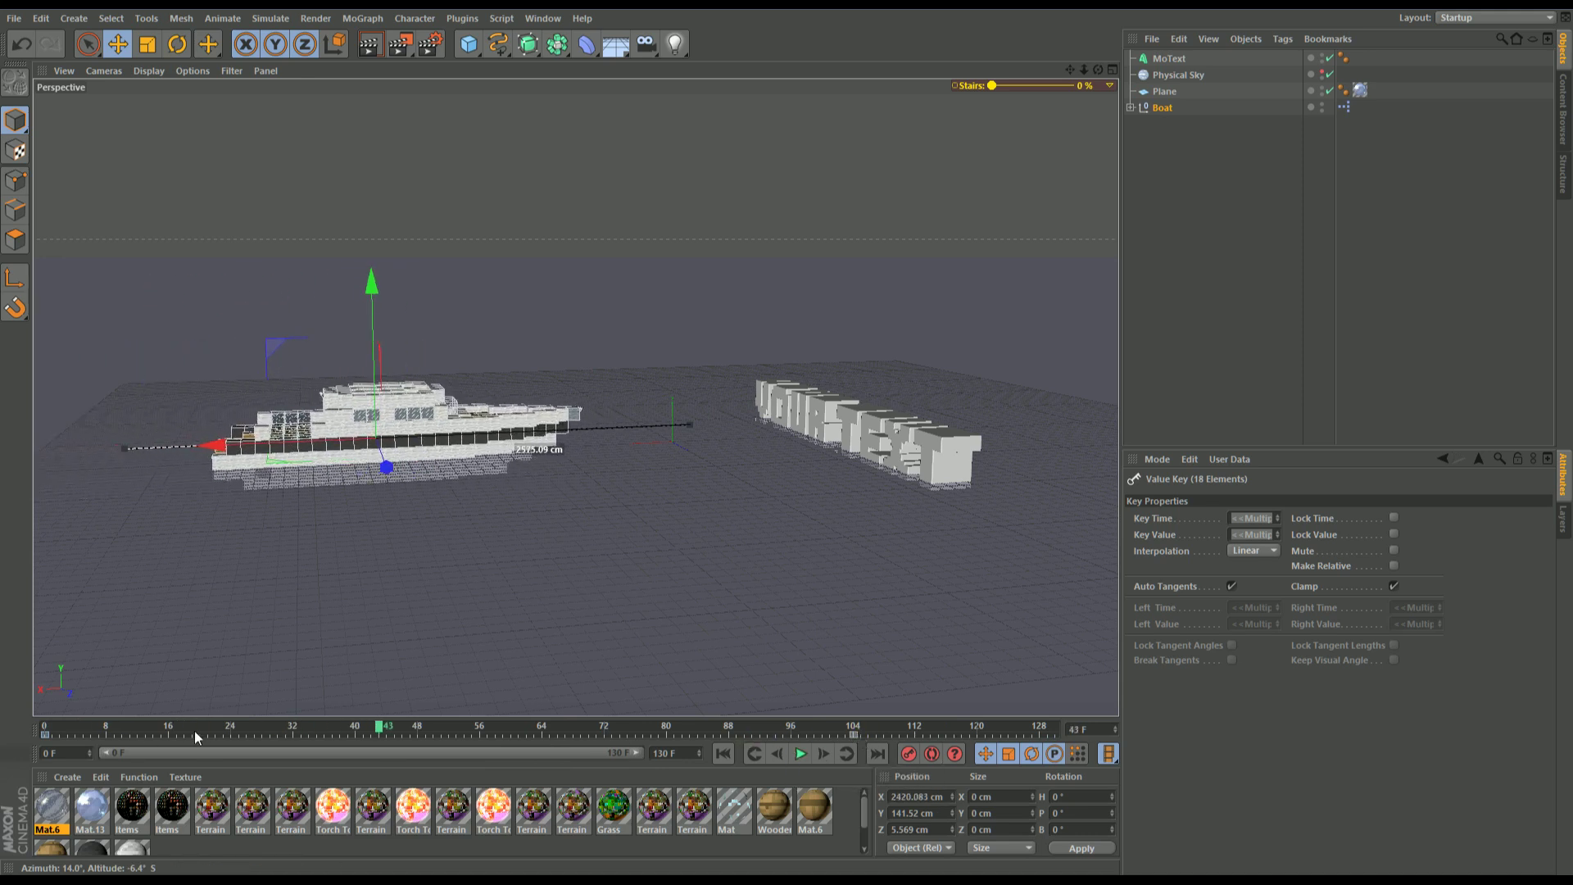
key("shift+f")
left_click(802, 754)
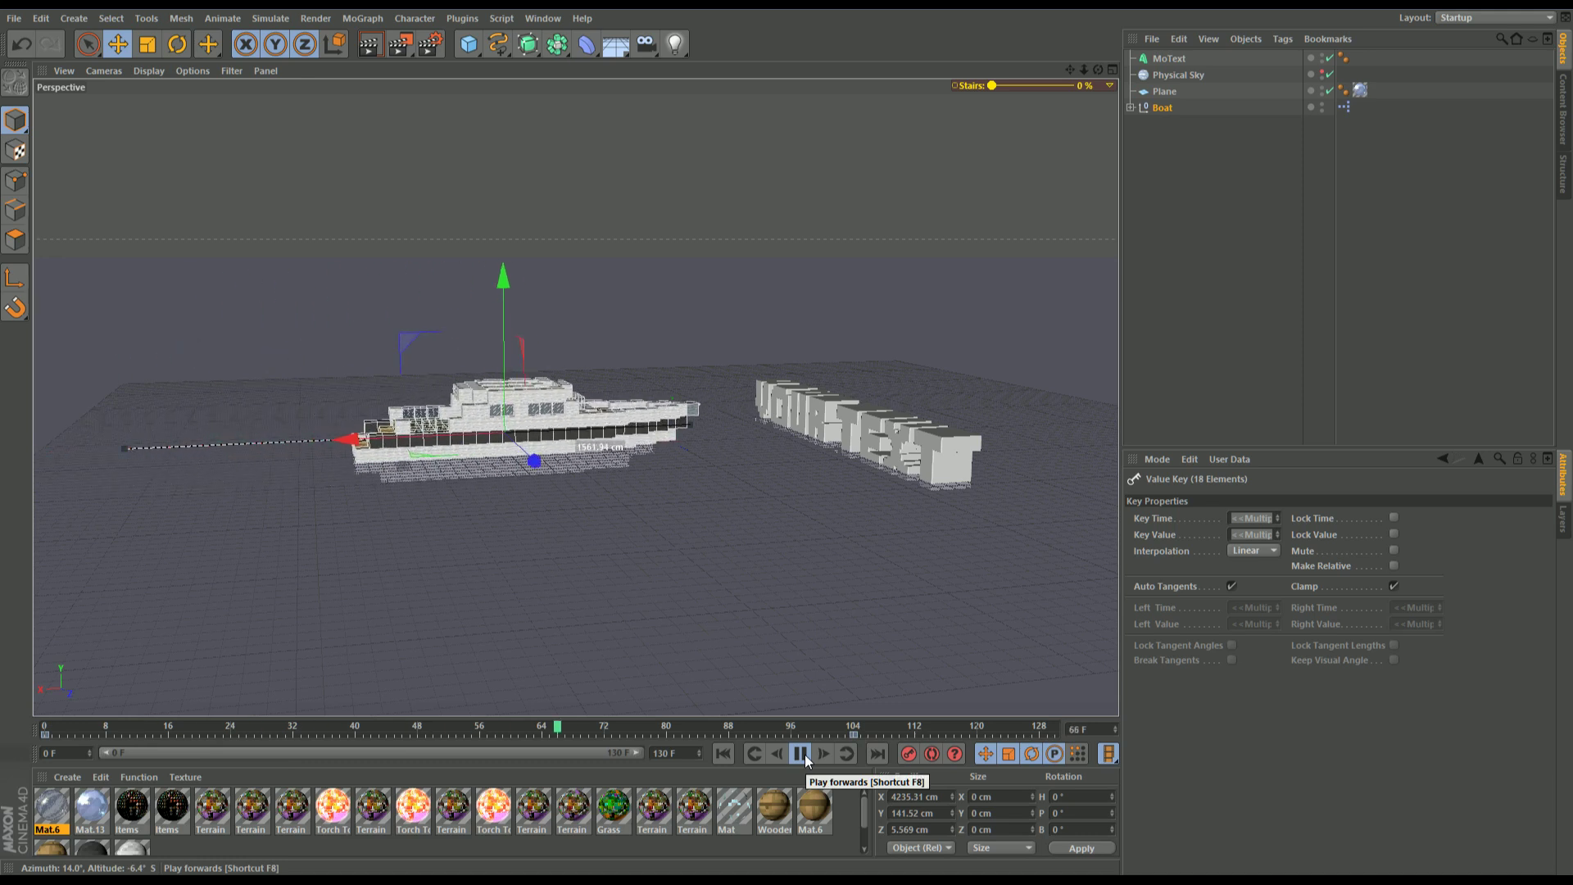
left_click(802, 754)
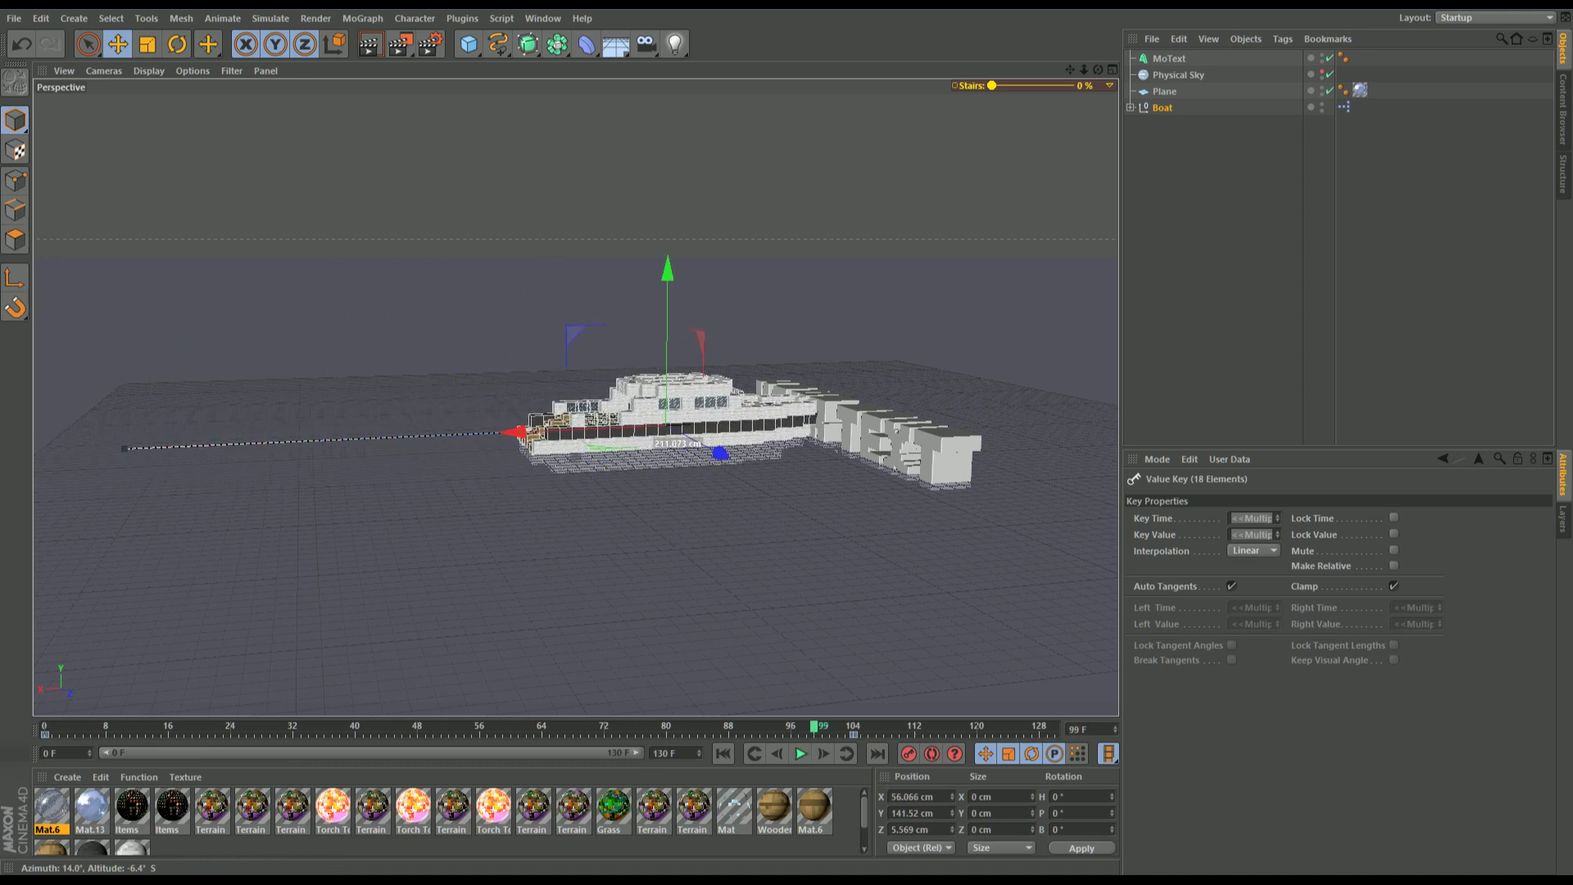
Step: Try a dynamics body tag on the whole Boat, play the simulation, and remove the tag again
scroll(870, 531, "up", 2)
left_click_drag(870, 531, 961, 326, "alt")
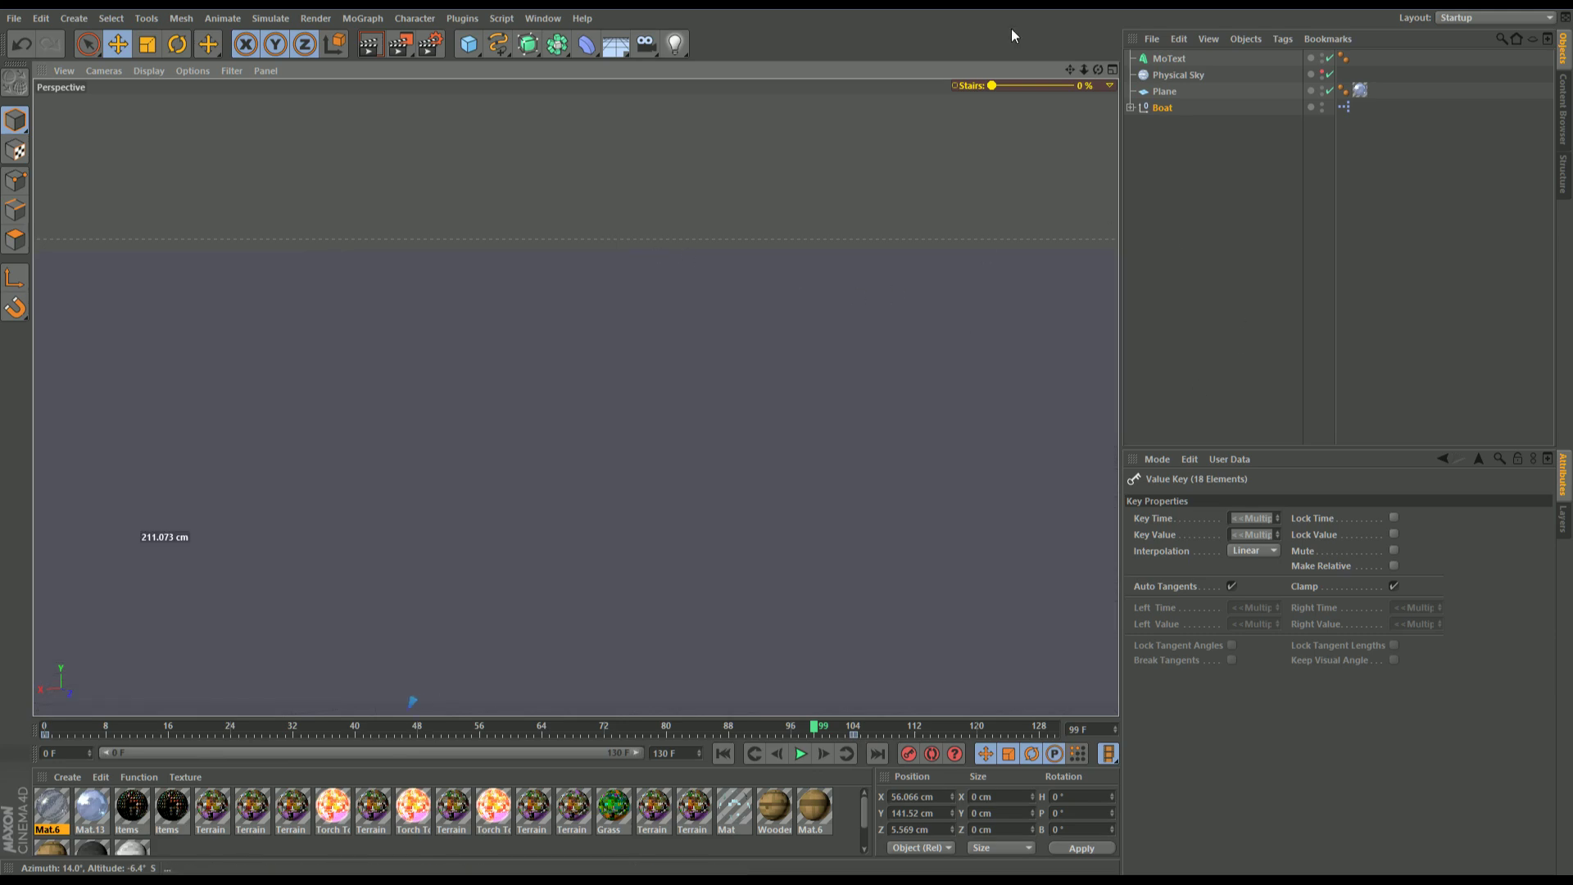
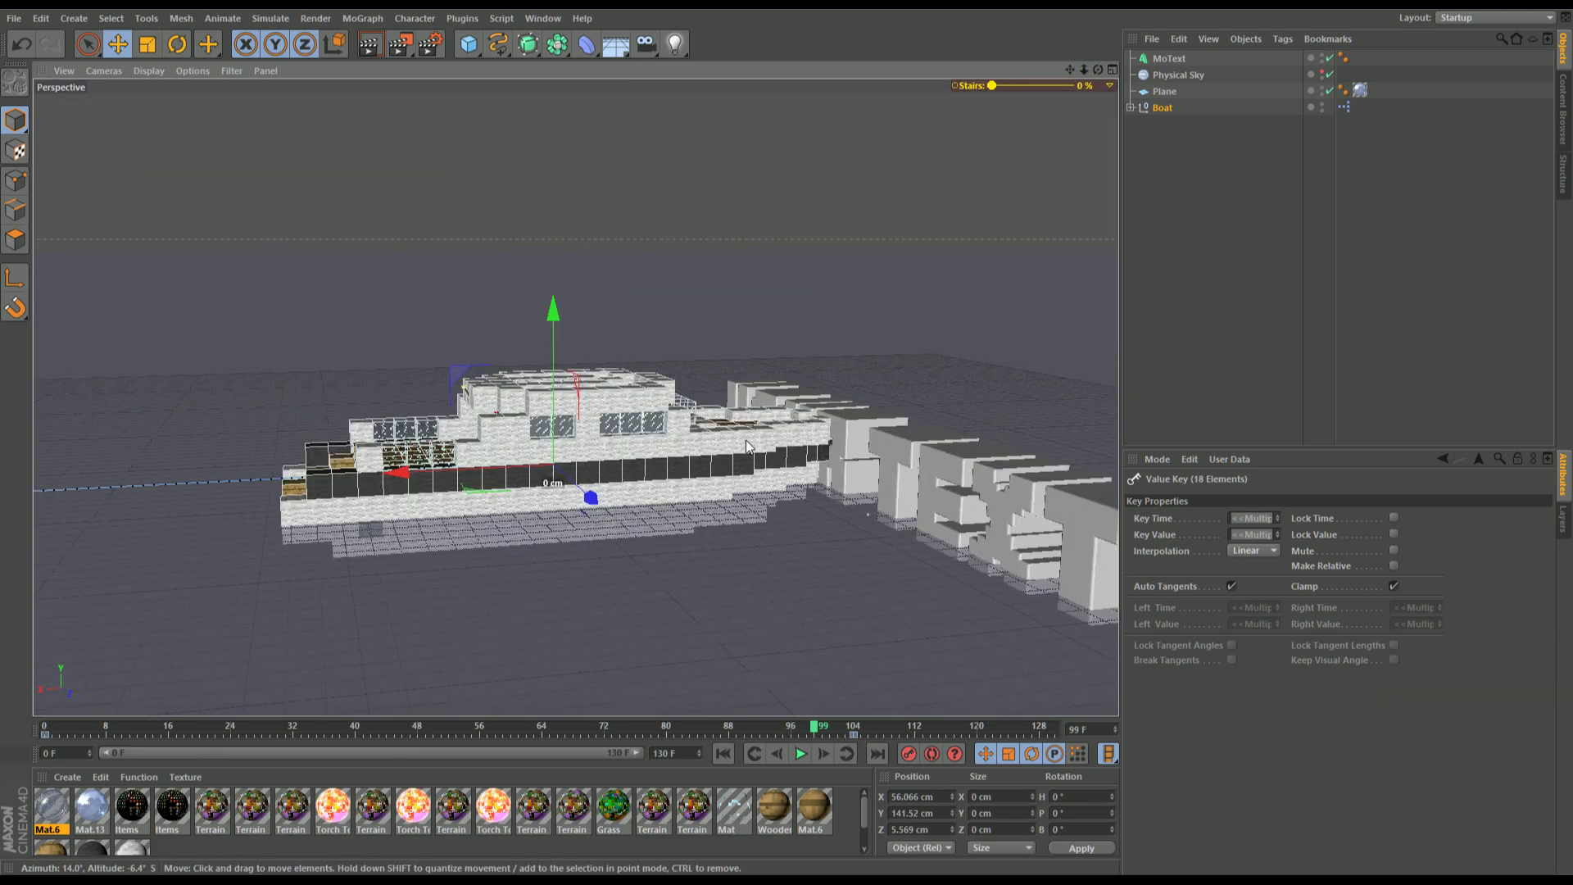
left_click(635, 507)
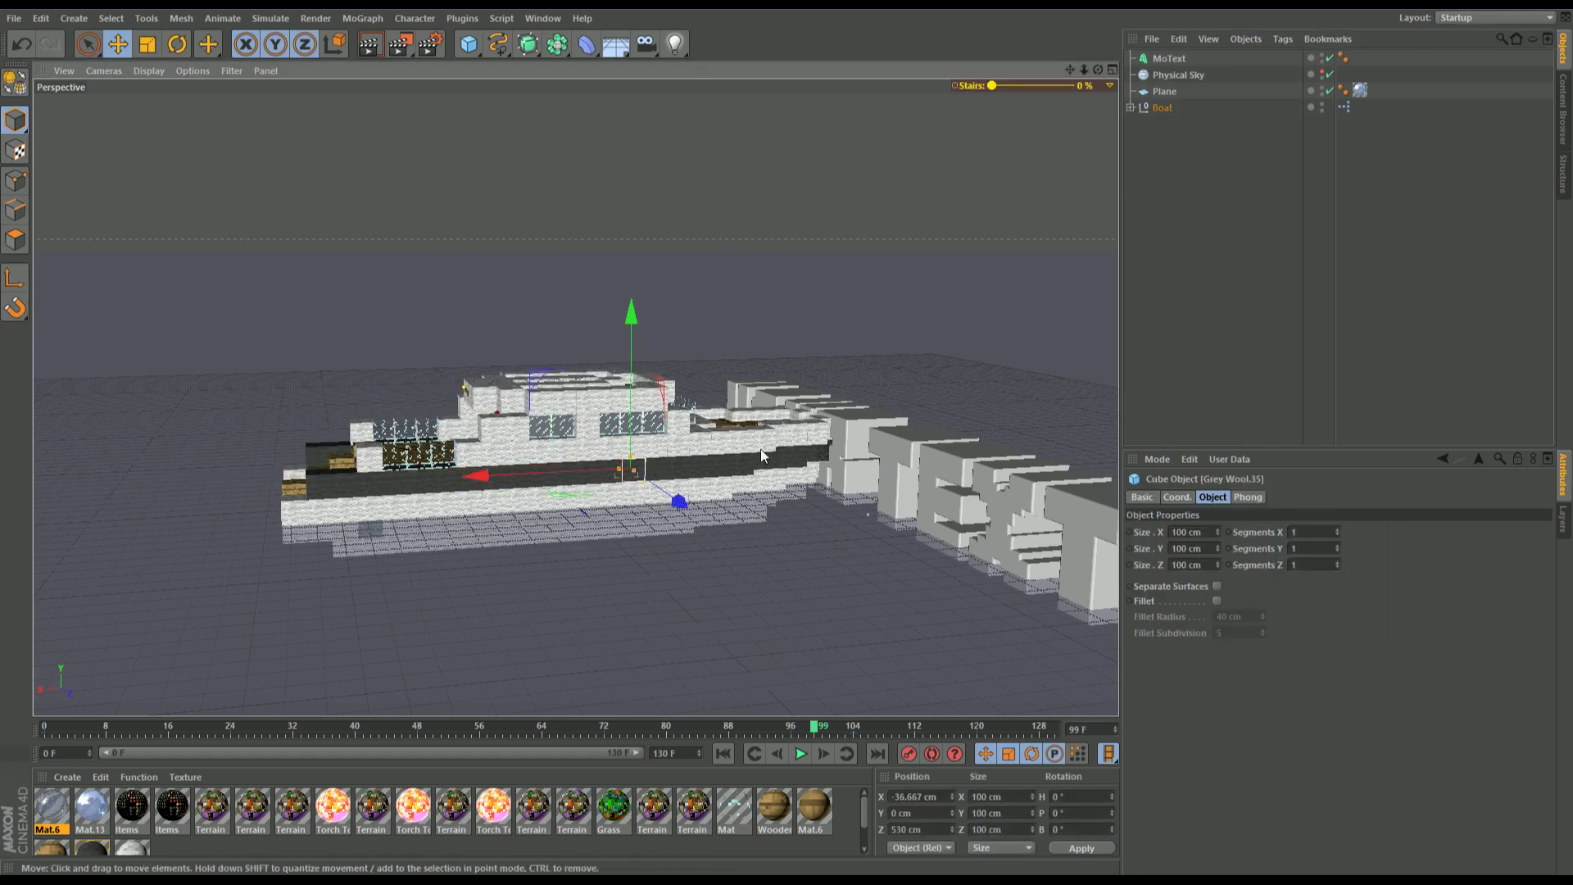
left_click(1163, 107)
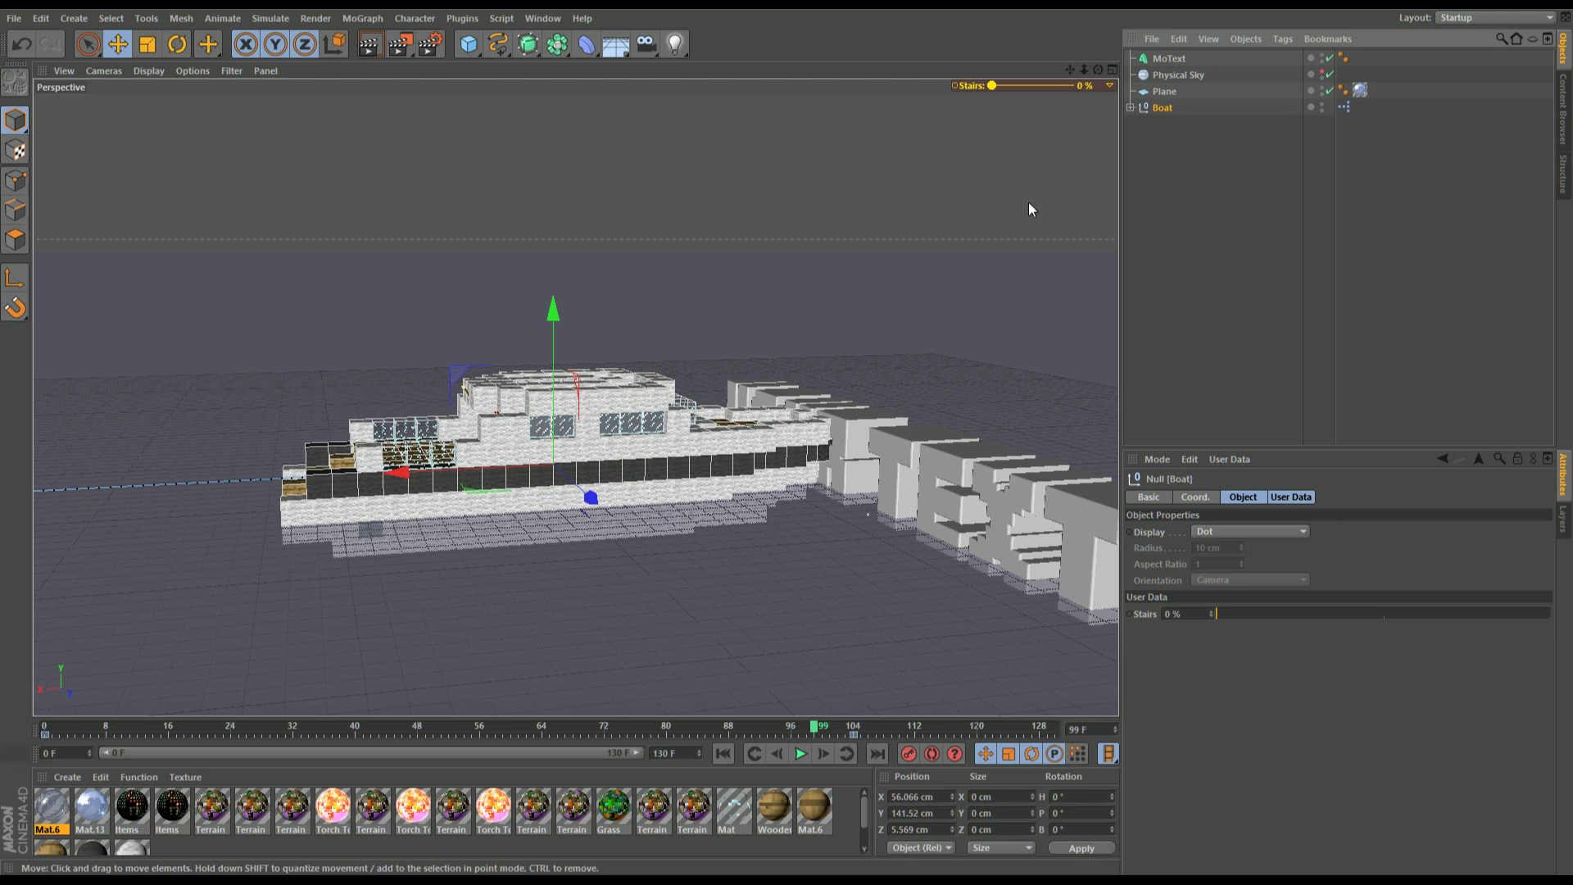
right_click(1164, 110)
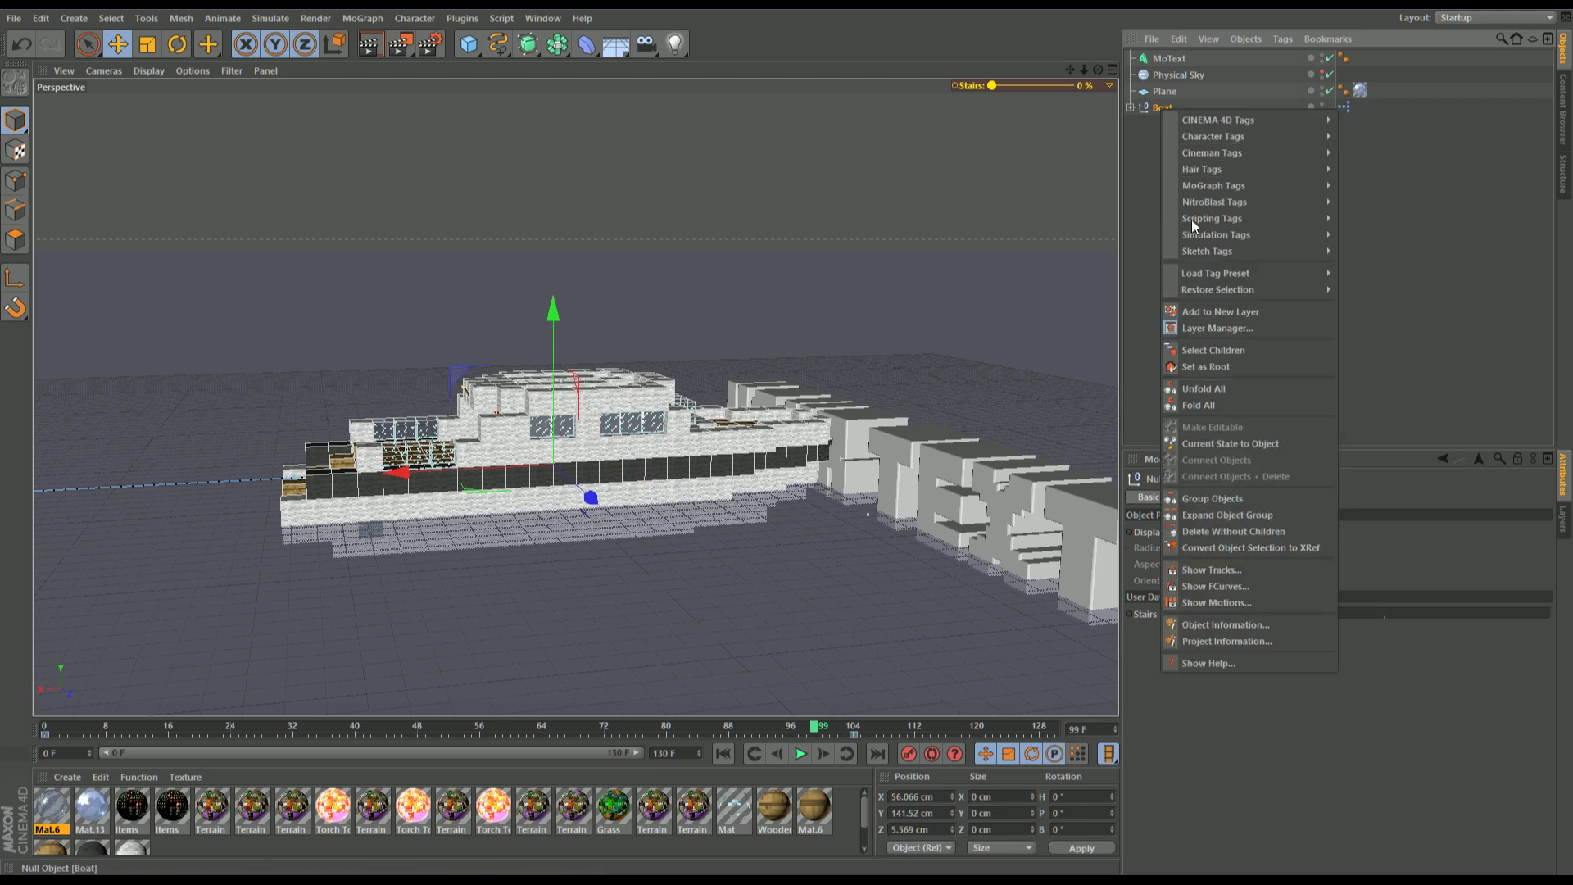
mouse_move(1217, 234)
left_click(1384, 252)
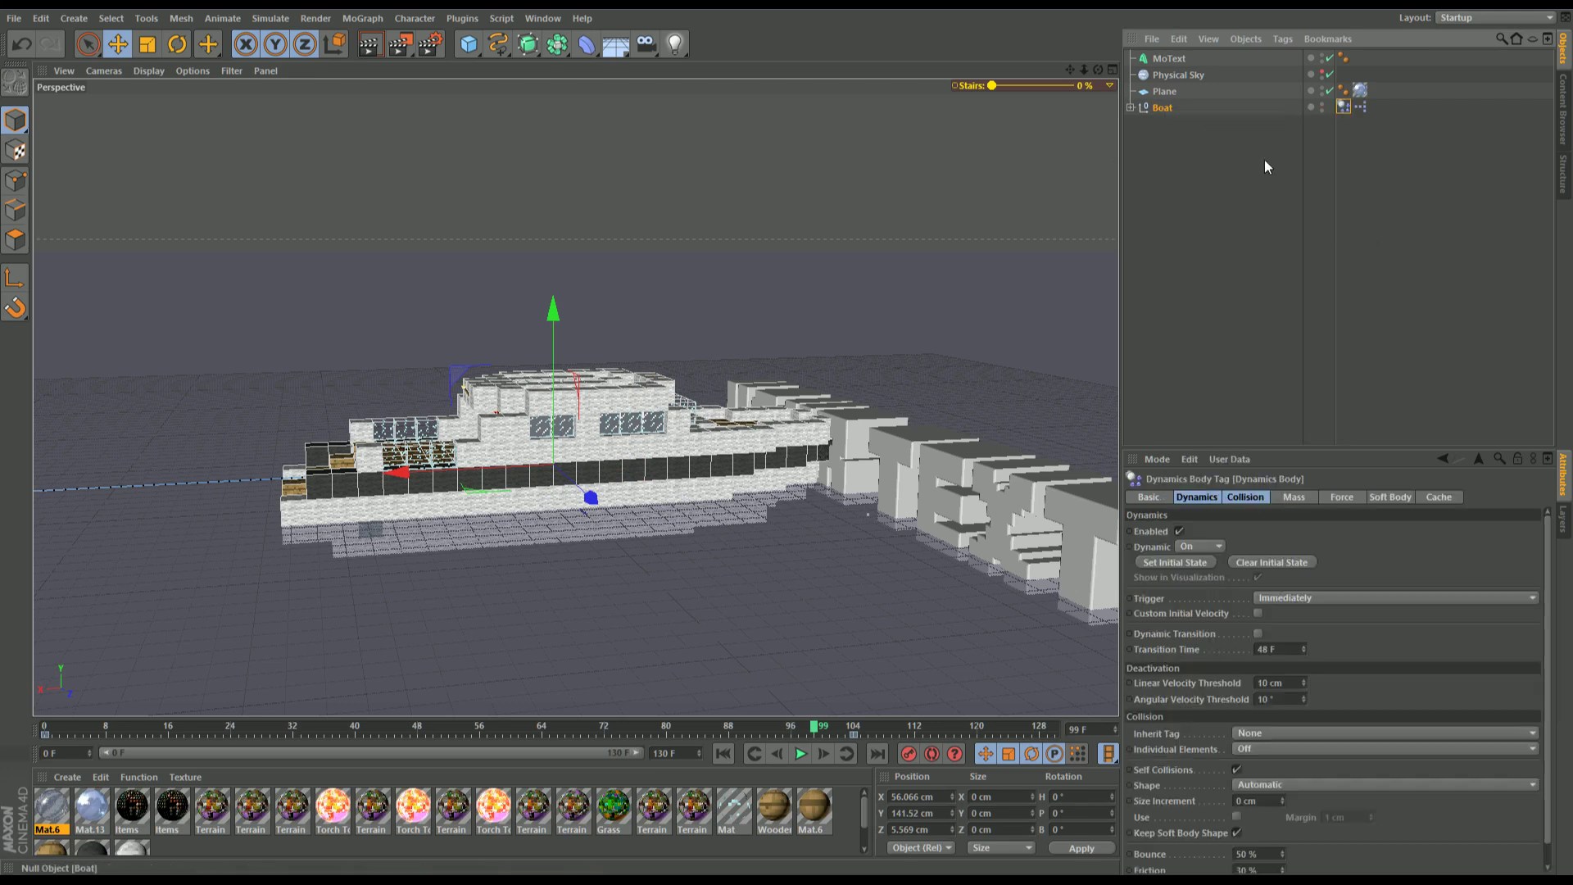
left_click(800, 755)
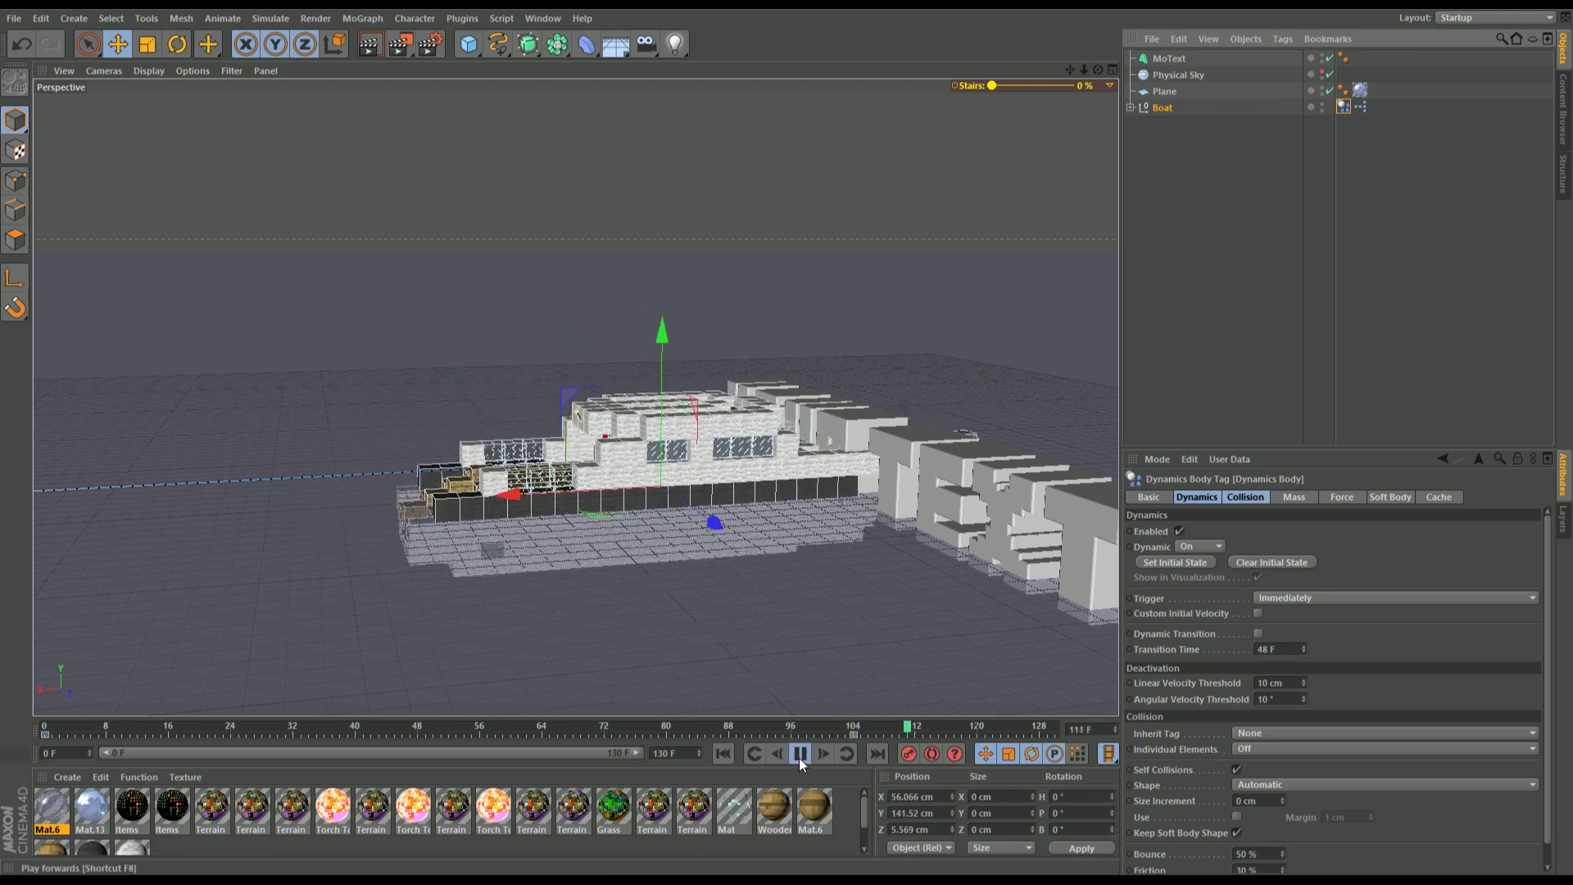
left_click(852, 729)
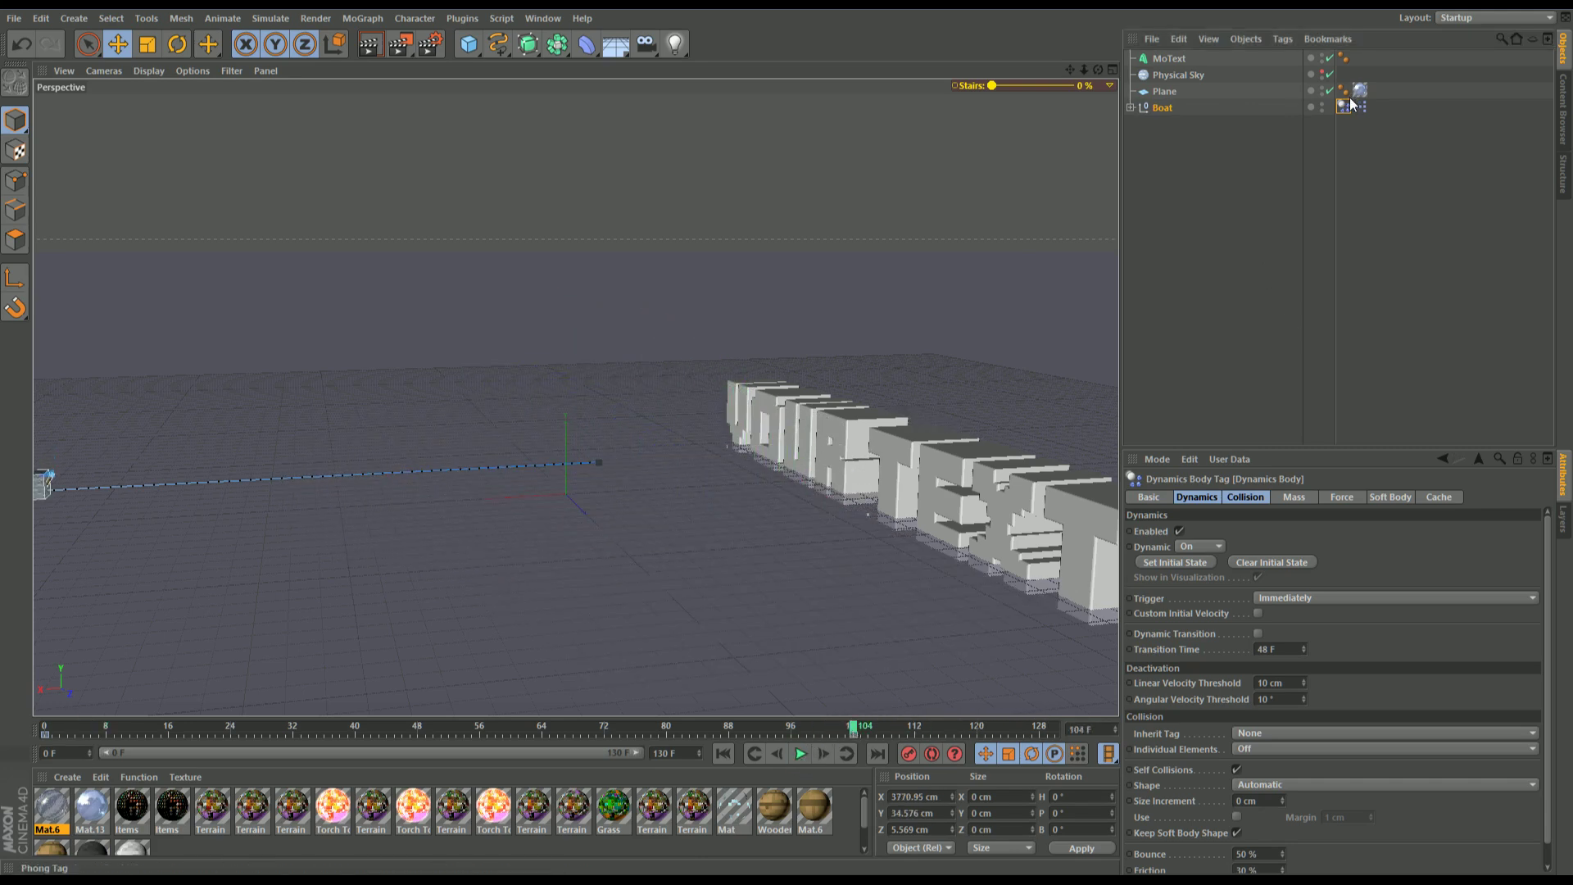
key("Delete")
mouse_move(852, 728)
left_mouse_down()
mouse_move(390, 729)
mouse_move(853, 729)
left_mouse_up()
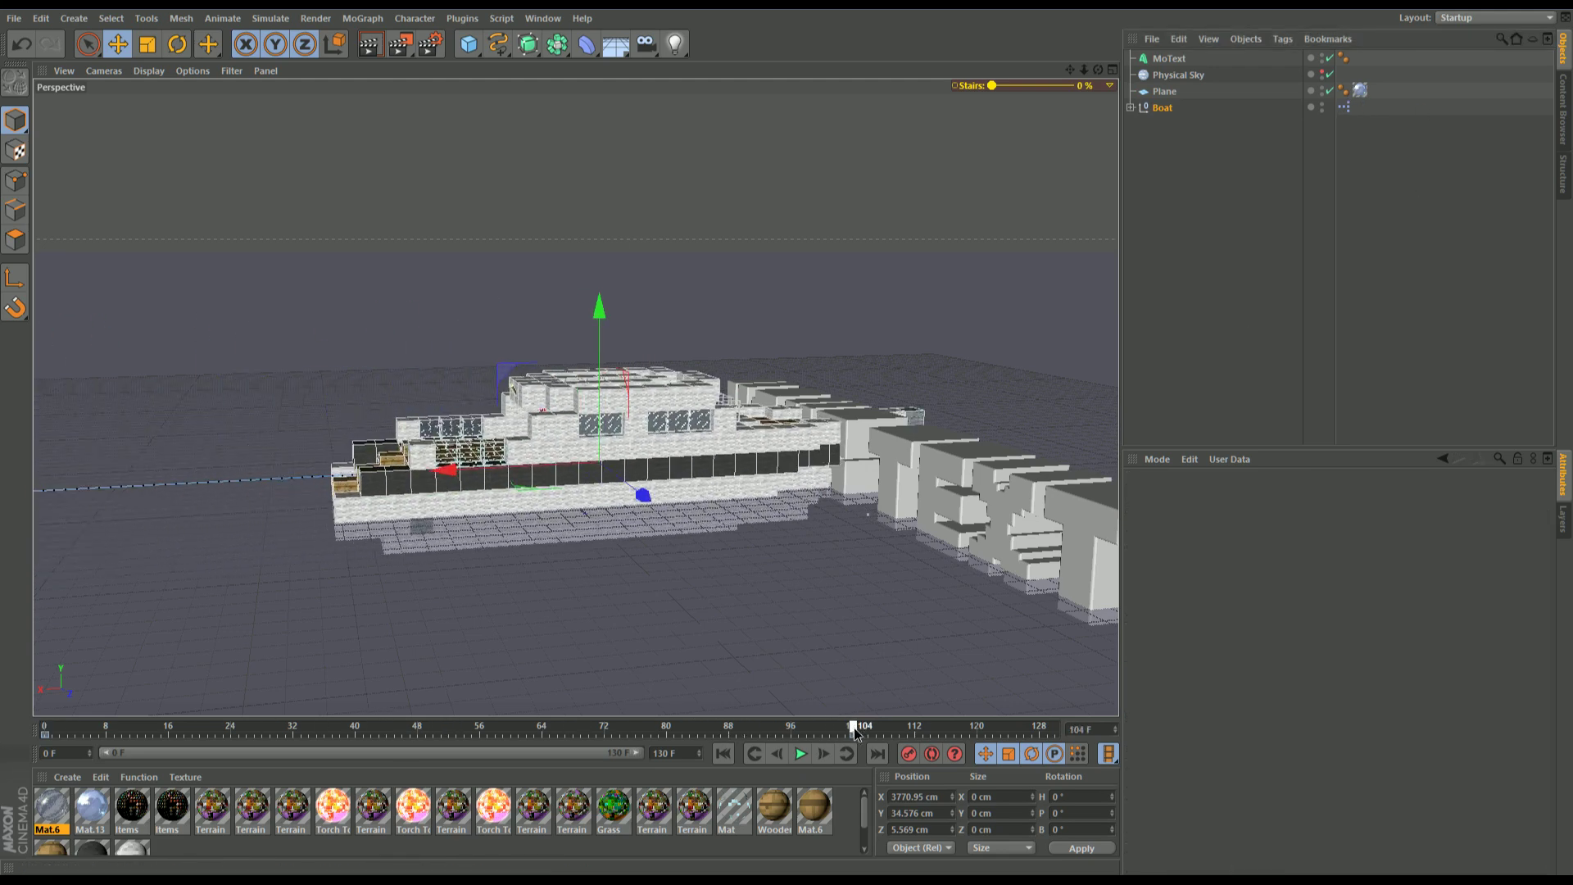
Step: Expand the Boat and select its three stone slabs, Boole.1 with all its children, and Piston Holder.1
left_click(1148, 131)
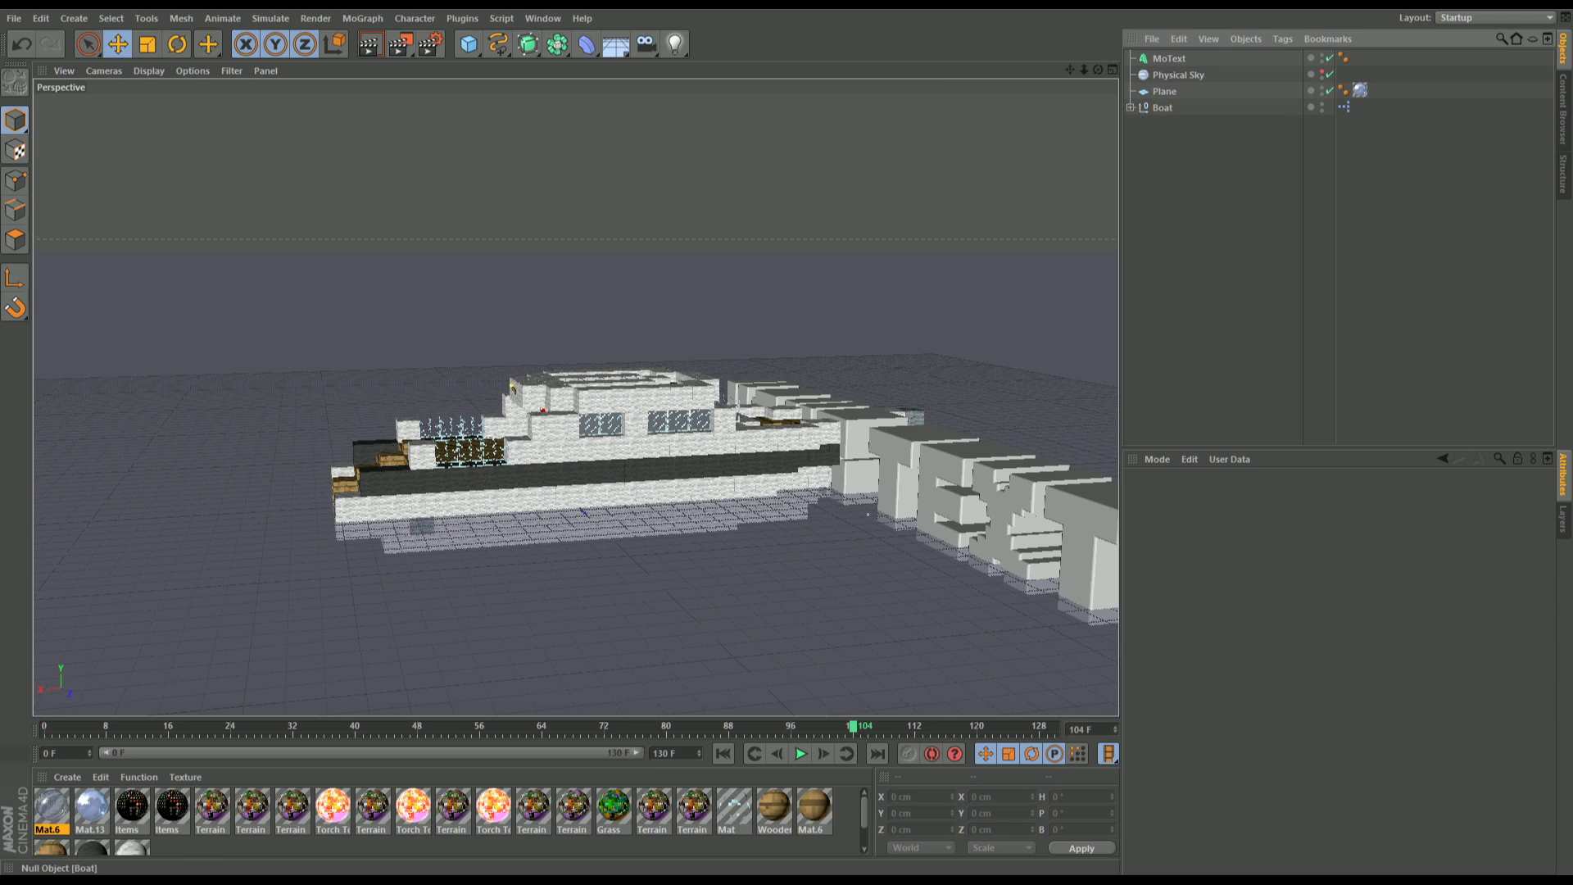
left_click(1130, 108)
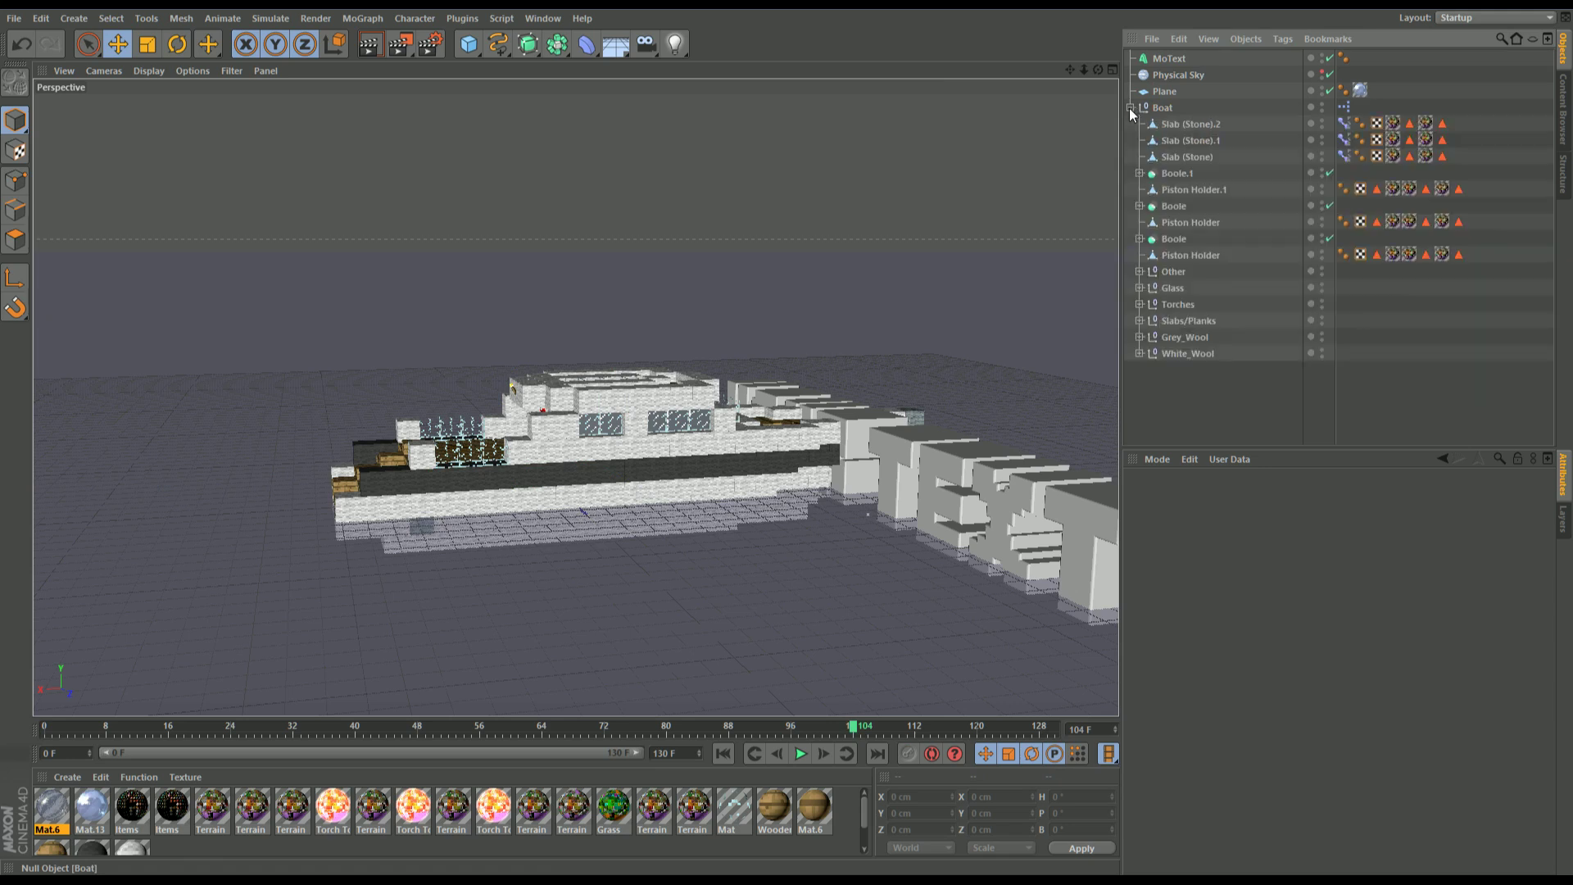
left_click(1201, 126)
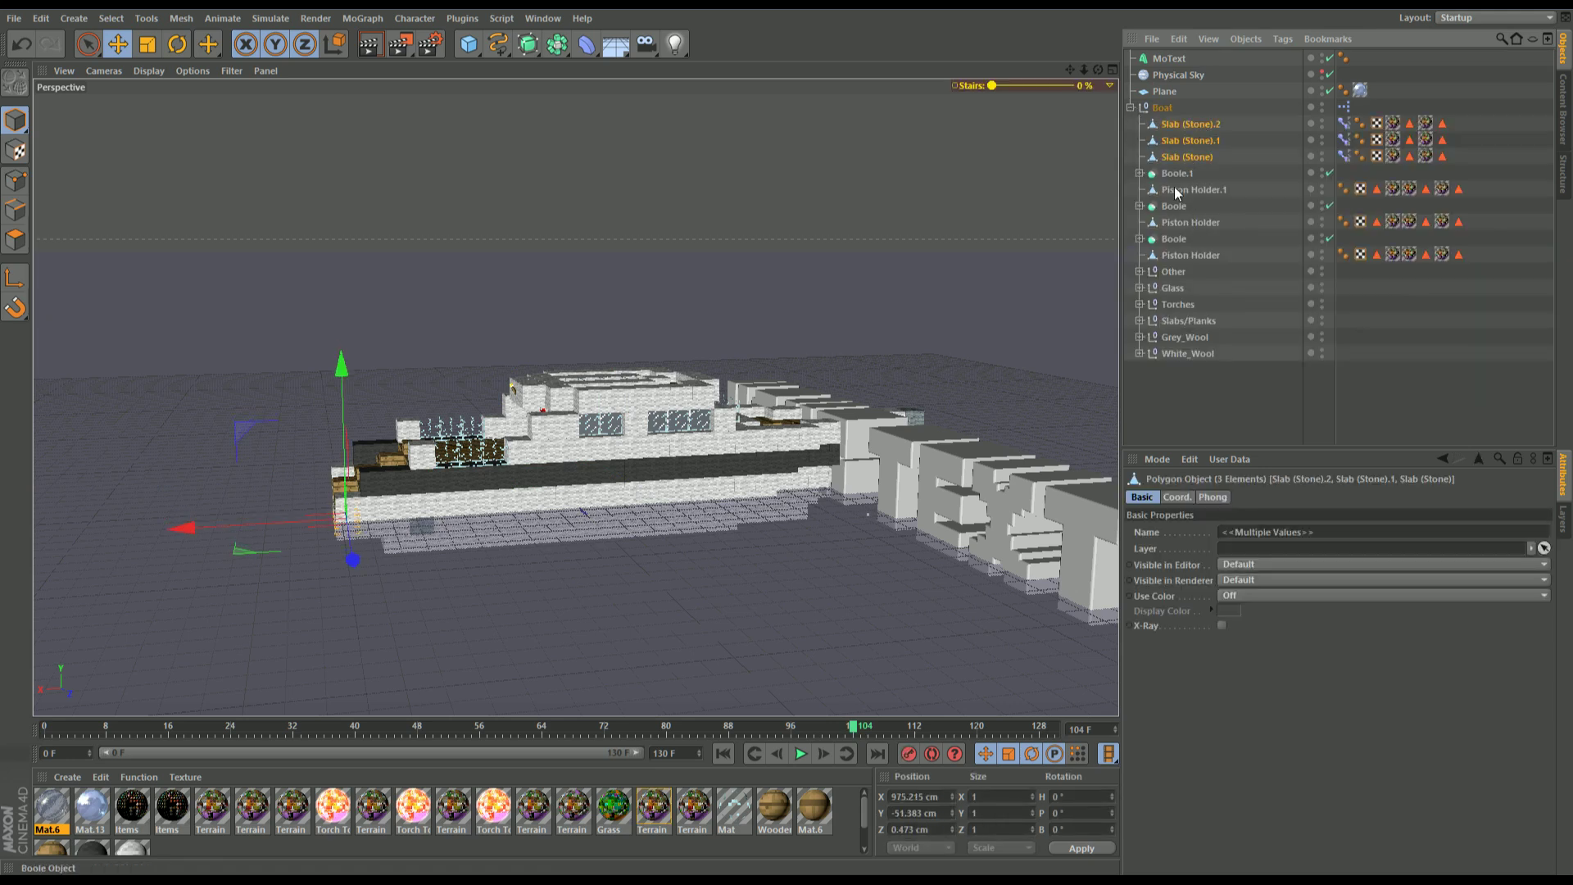
left_click(1139, 174)
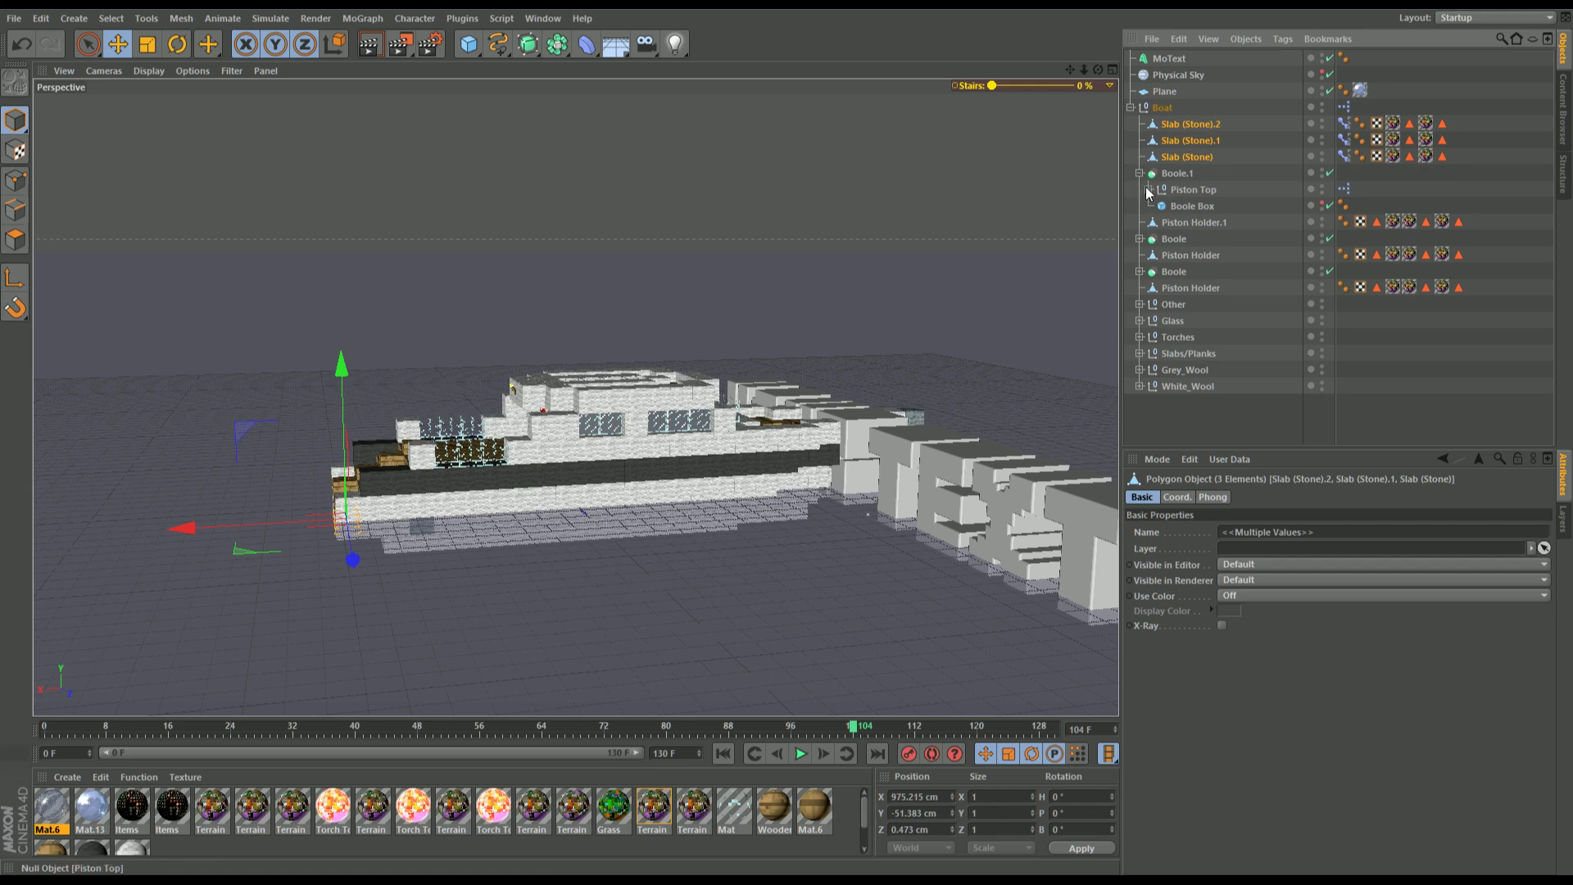
left_click(1148, 189)
left_click(1172, 207, "ctrl")
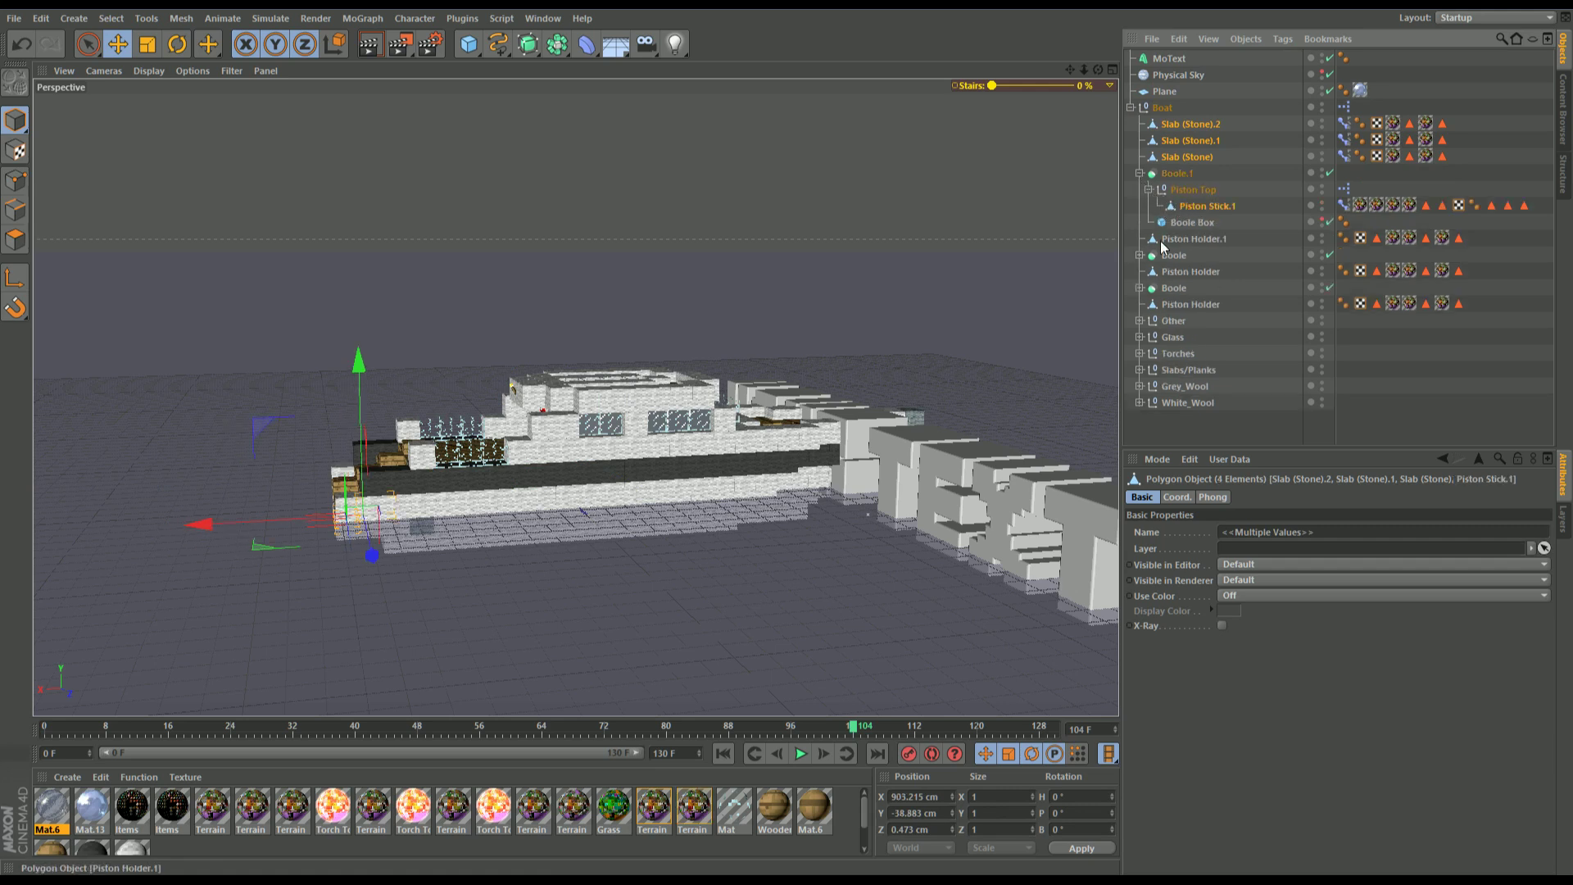
left_click(1174, 226, "ctrl")
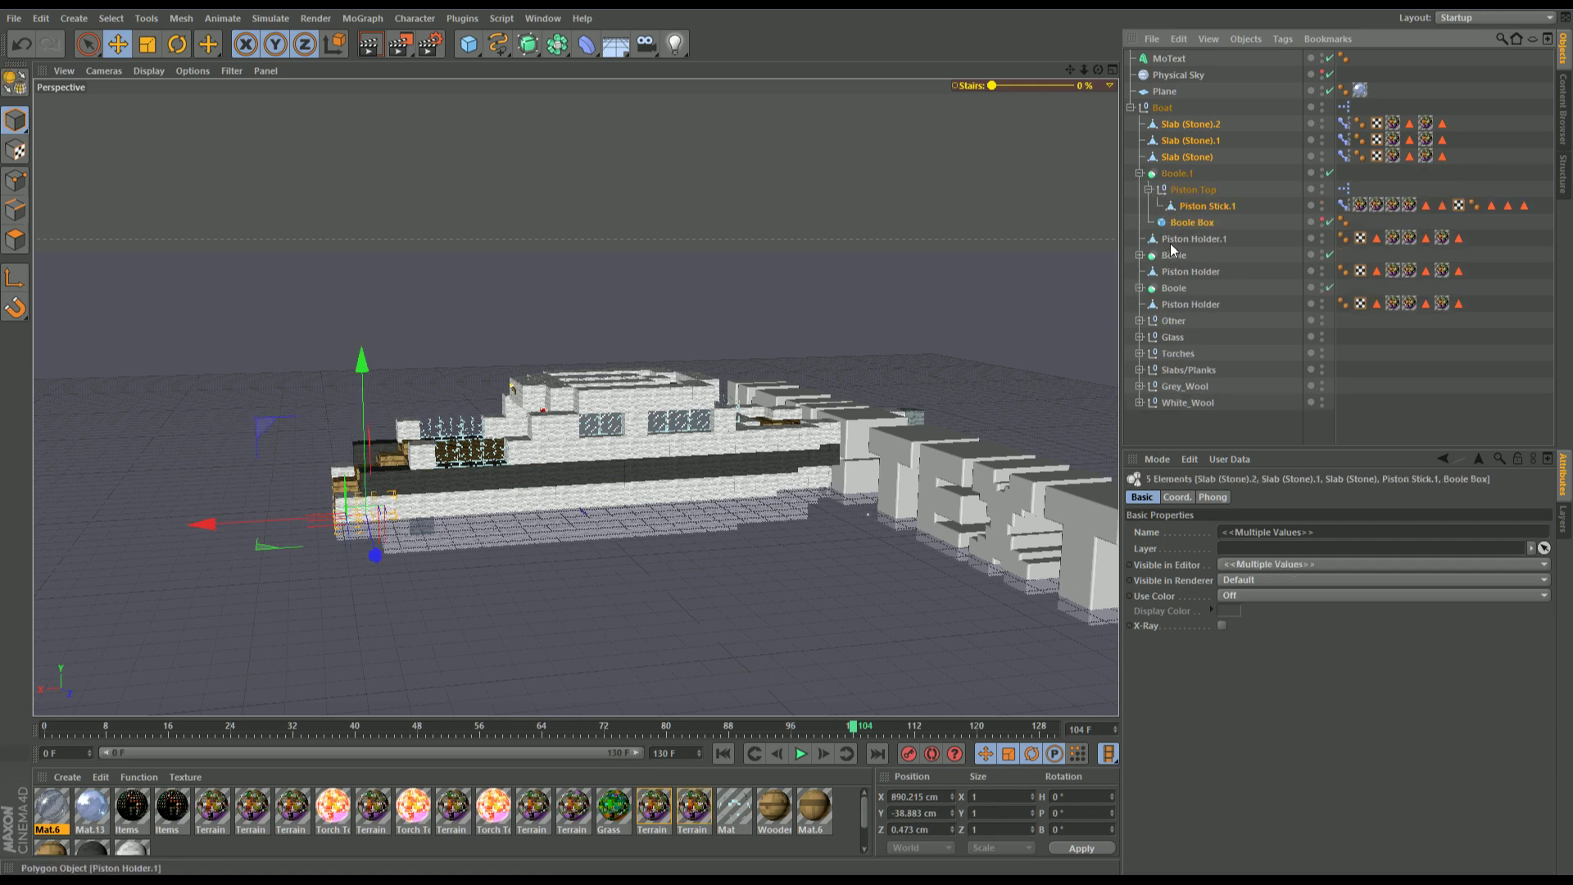
left_click(1180, 239, "shift")
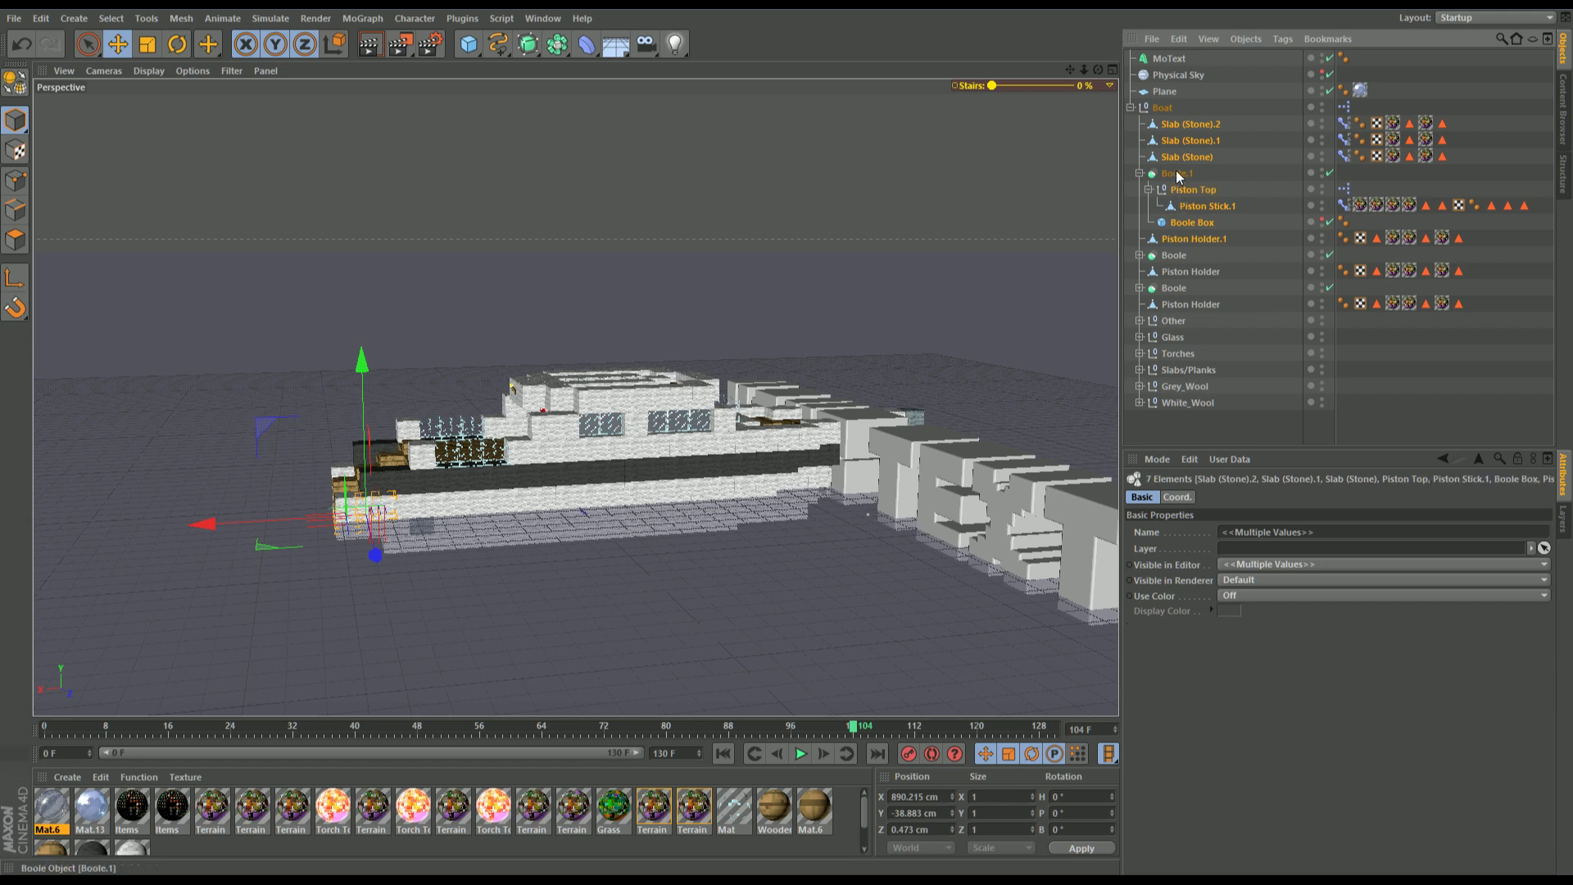
Step: Extend the selection to the two remaining Boole objects with all their children and both Piston Holder objects
left_click(1139, 255)
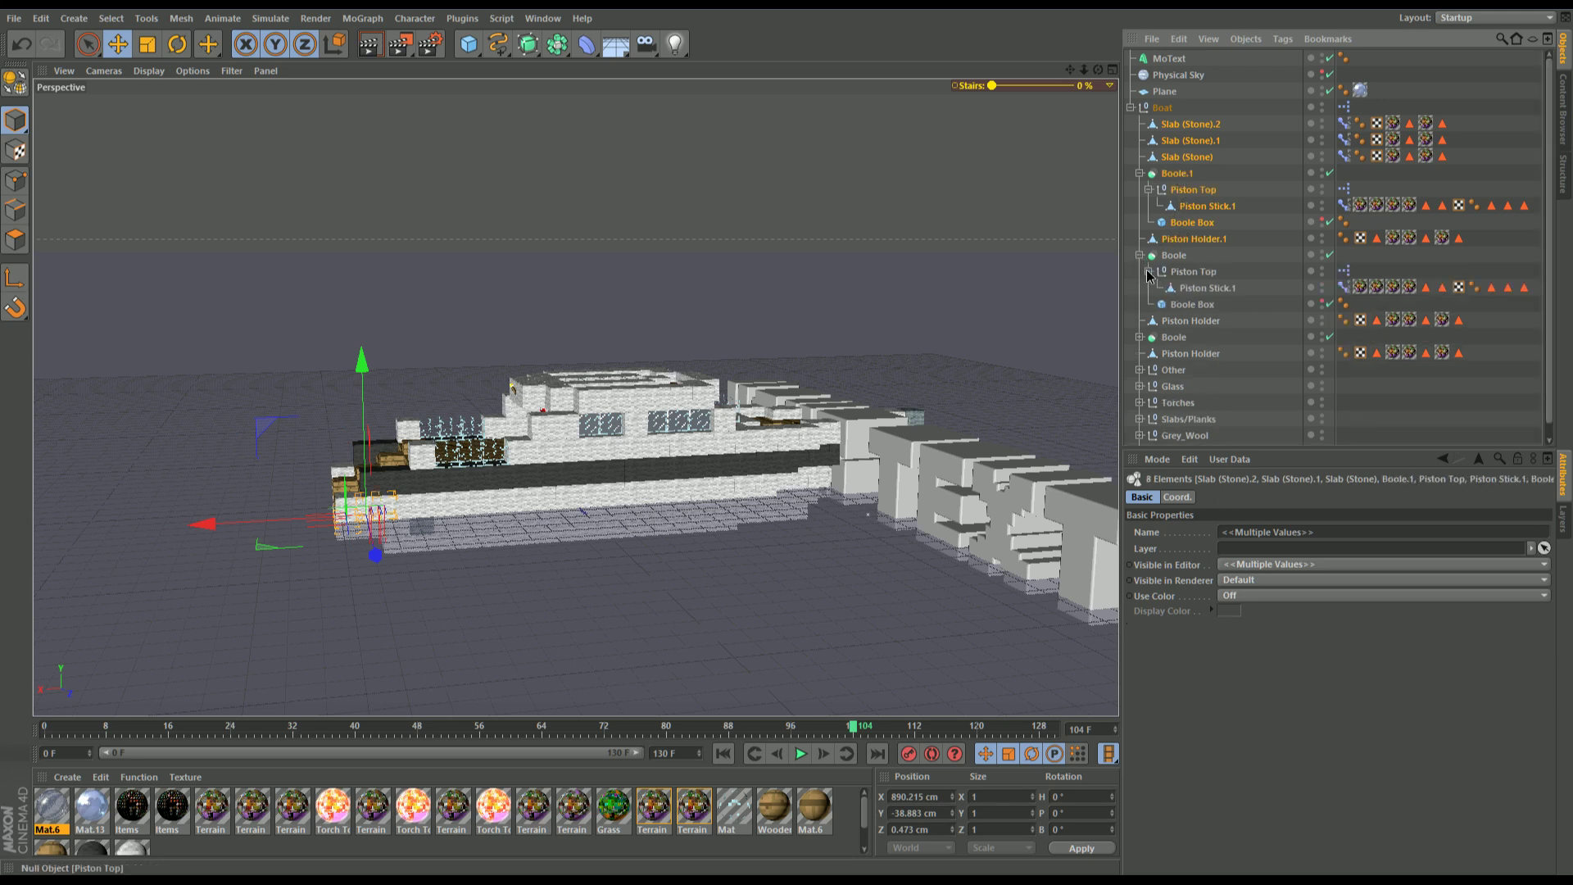
left_click(1182, 291, "shift")
scroll(1203, 295, "down", 1)
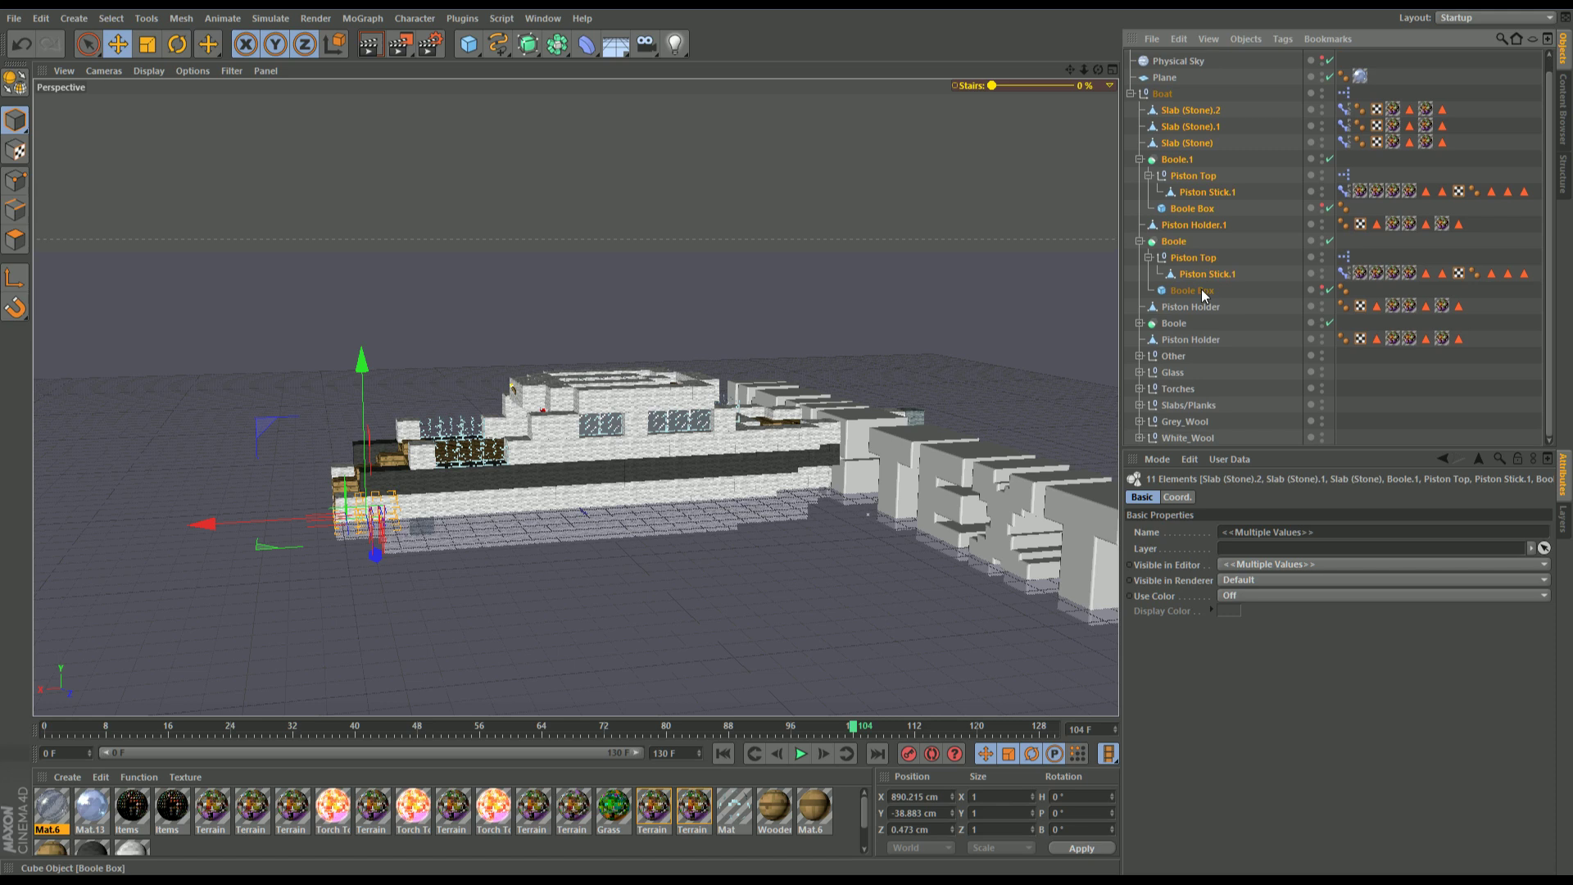
left_click(1187, 307, "shift")
left_click(1139, 323)
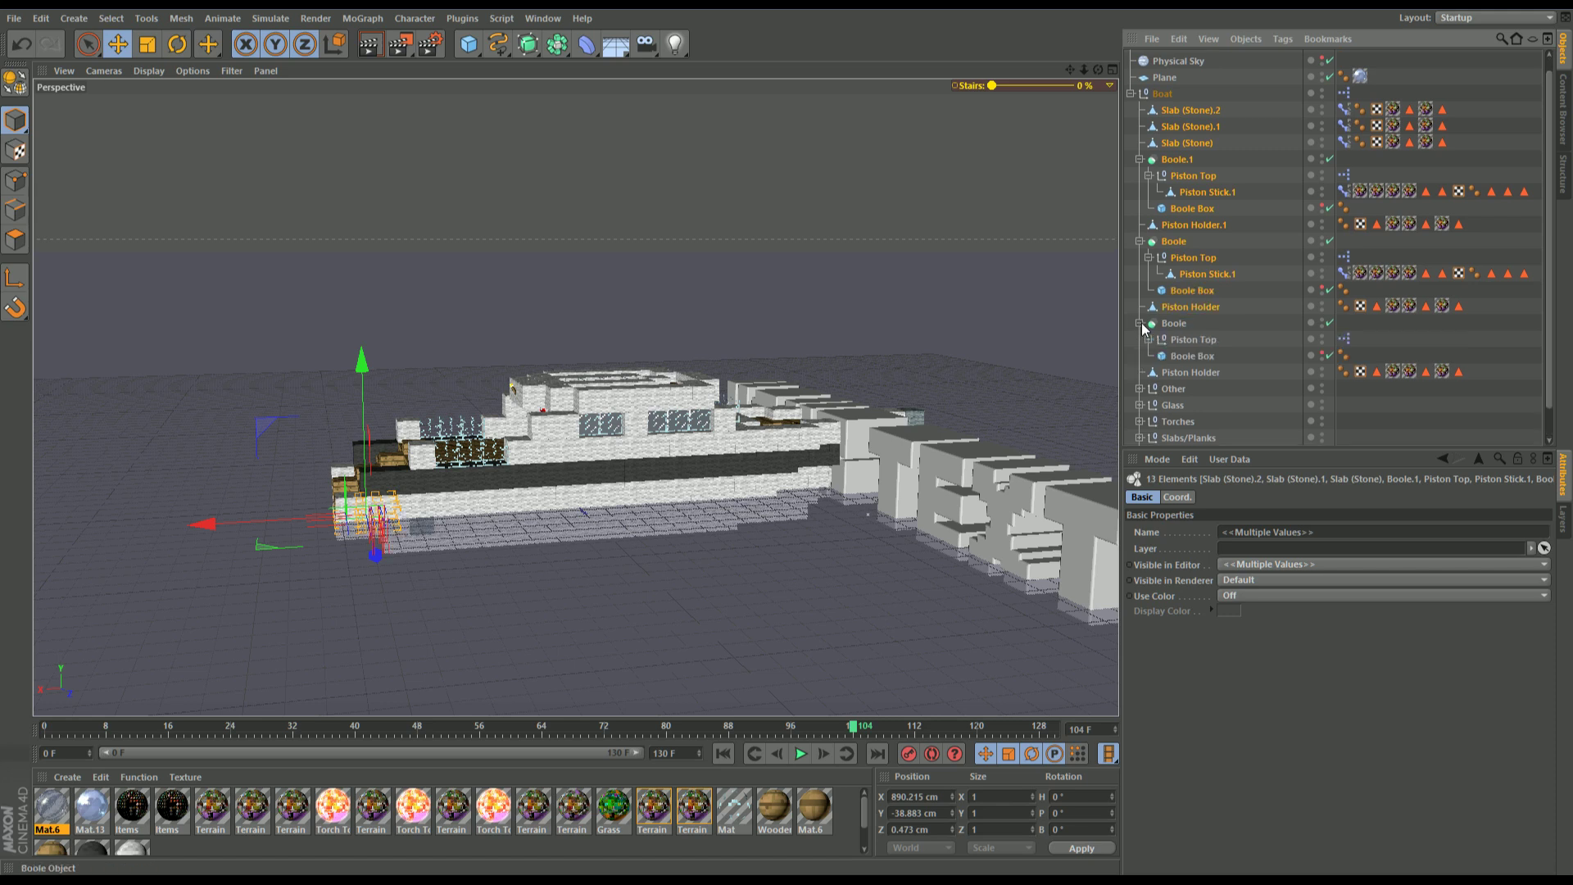
left_click(1149, 339)
scroll(1155, 344, "down", 3)
left_click(1189, 305, "shift")
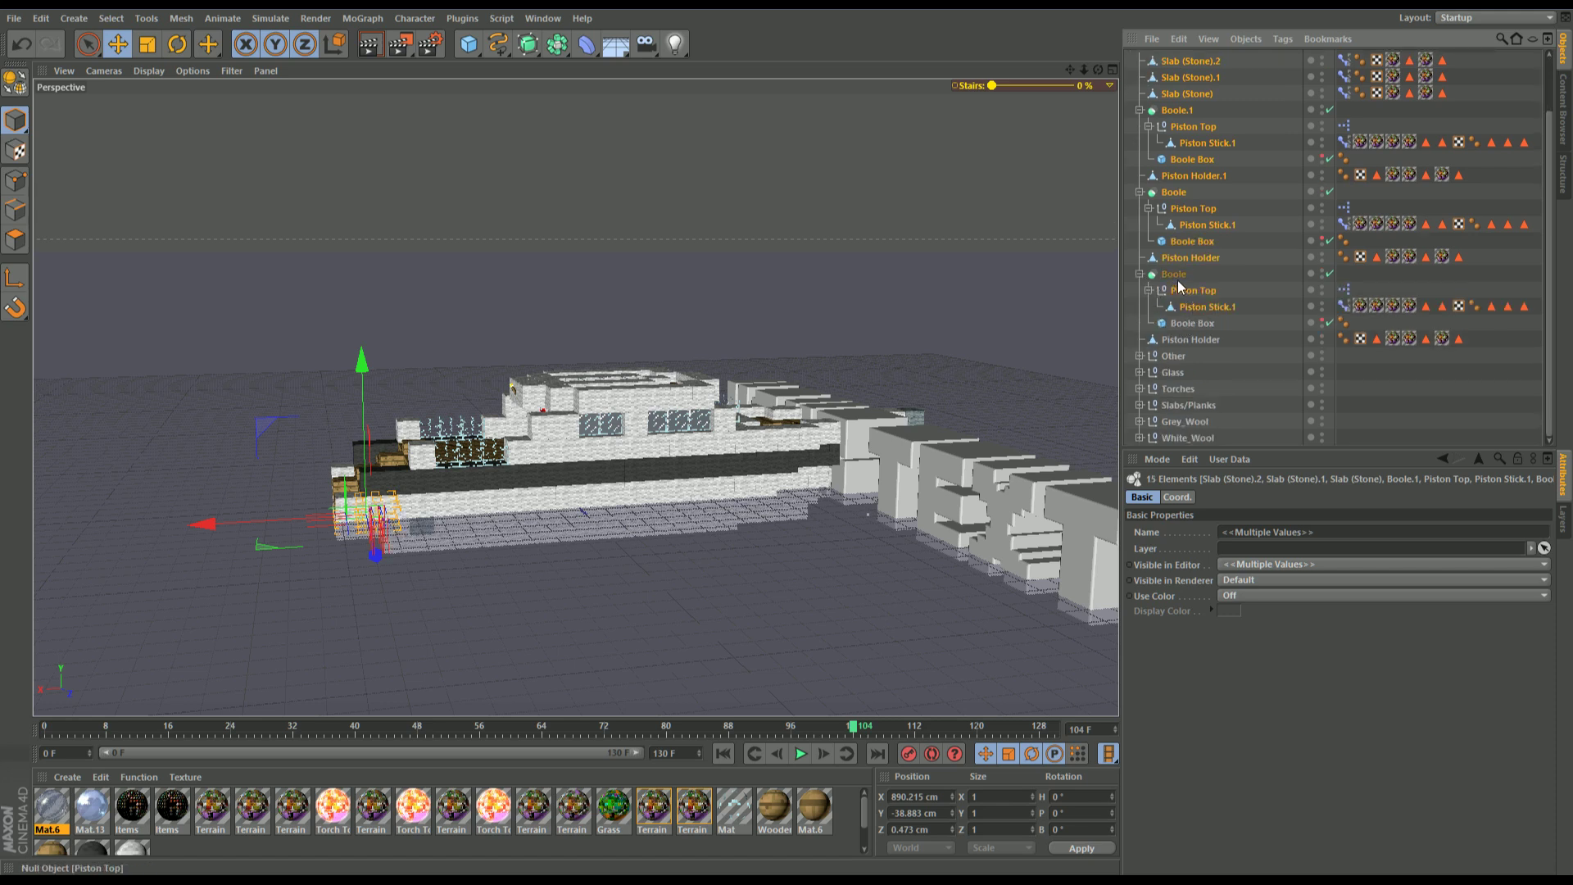
left_click(1192, 322, "shift")
Step: Apply a Rigid Body simulation tag to all the selected boat parts
scroll(1182, 376, "up", 4)
right_click(1194, 355)
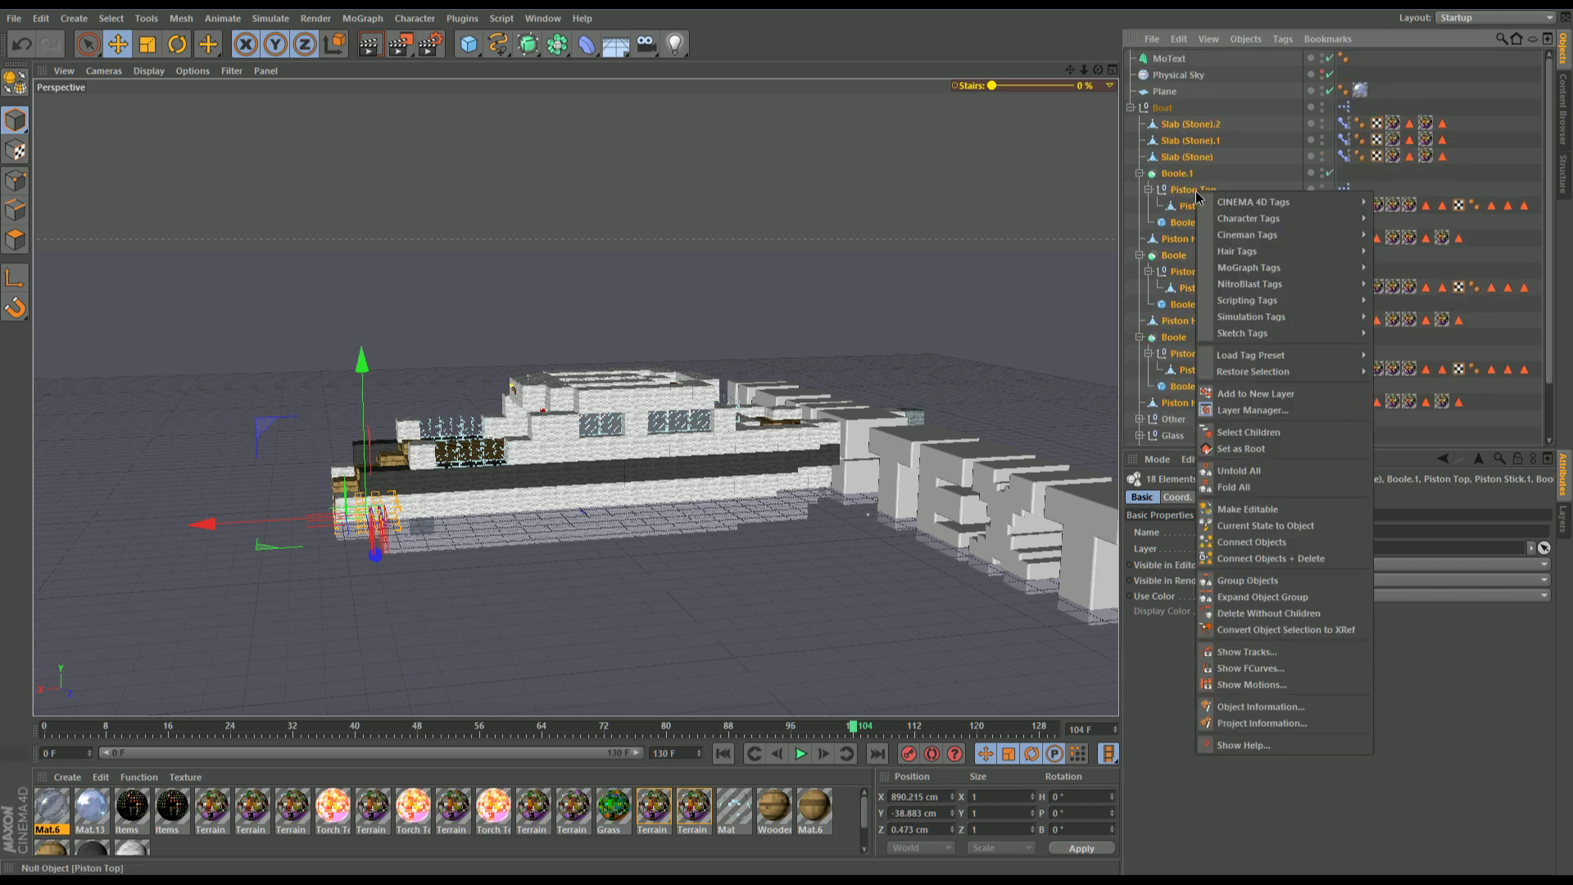
mouse_move(1287, 319)
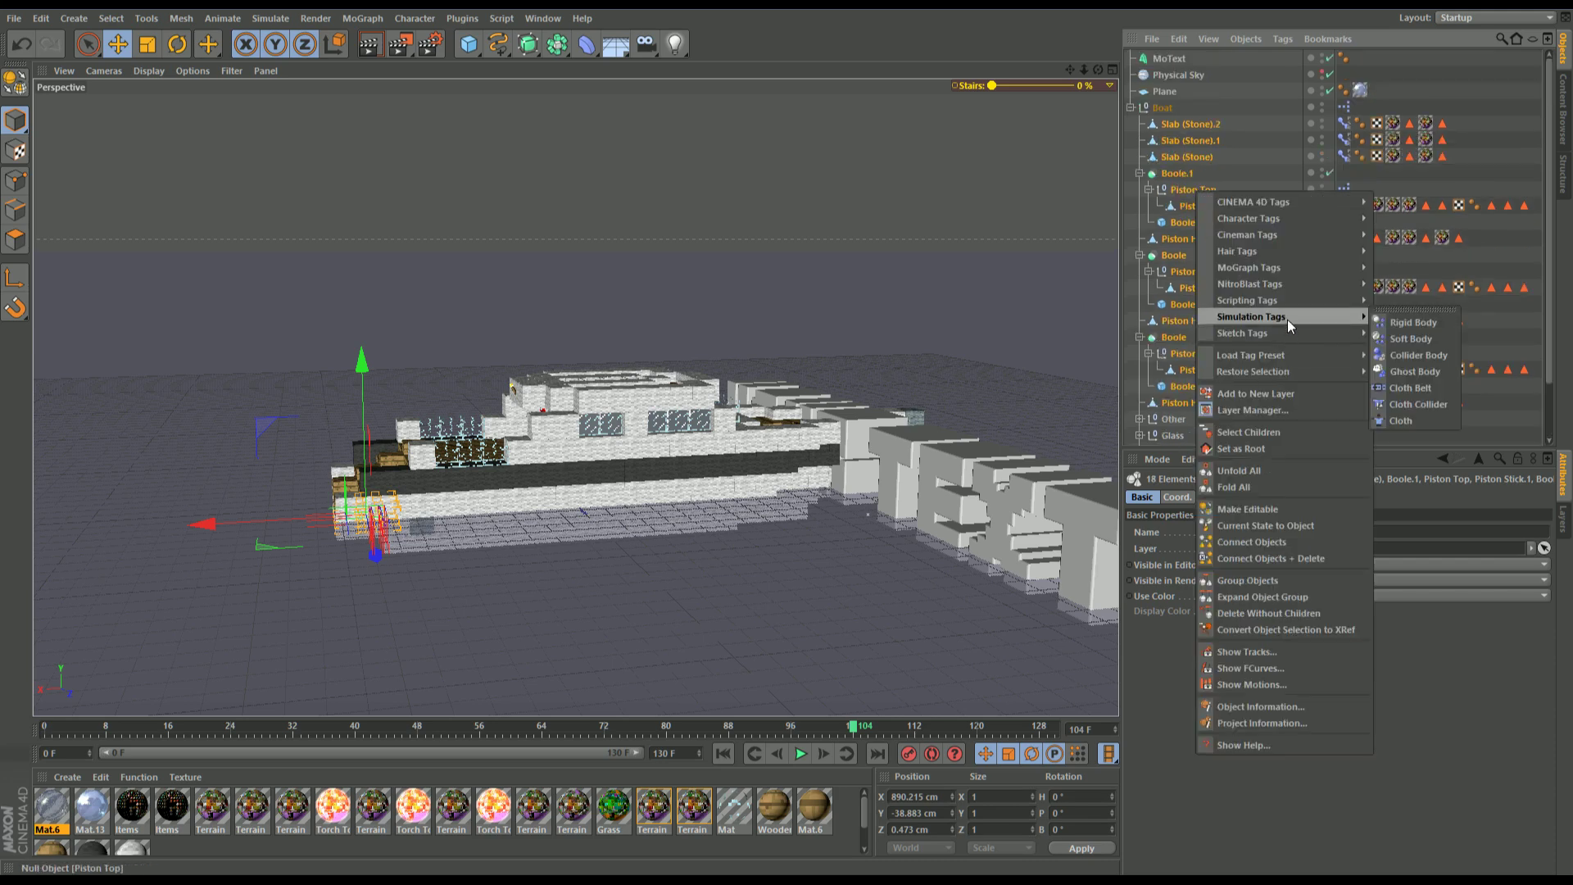
left_click(1400, 324)
Step: Keyframe the rigid body tags' Enabled option off at frame 92 and on at frame 93
left_click_drag(799, 728, 760, 727)
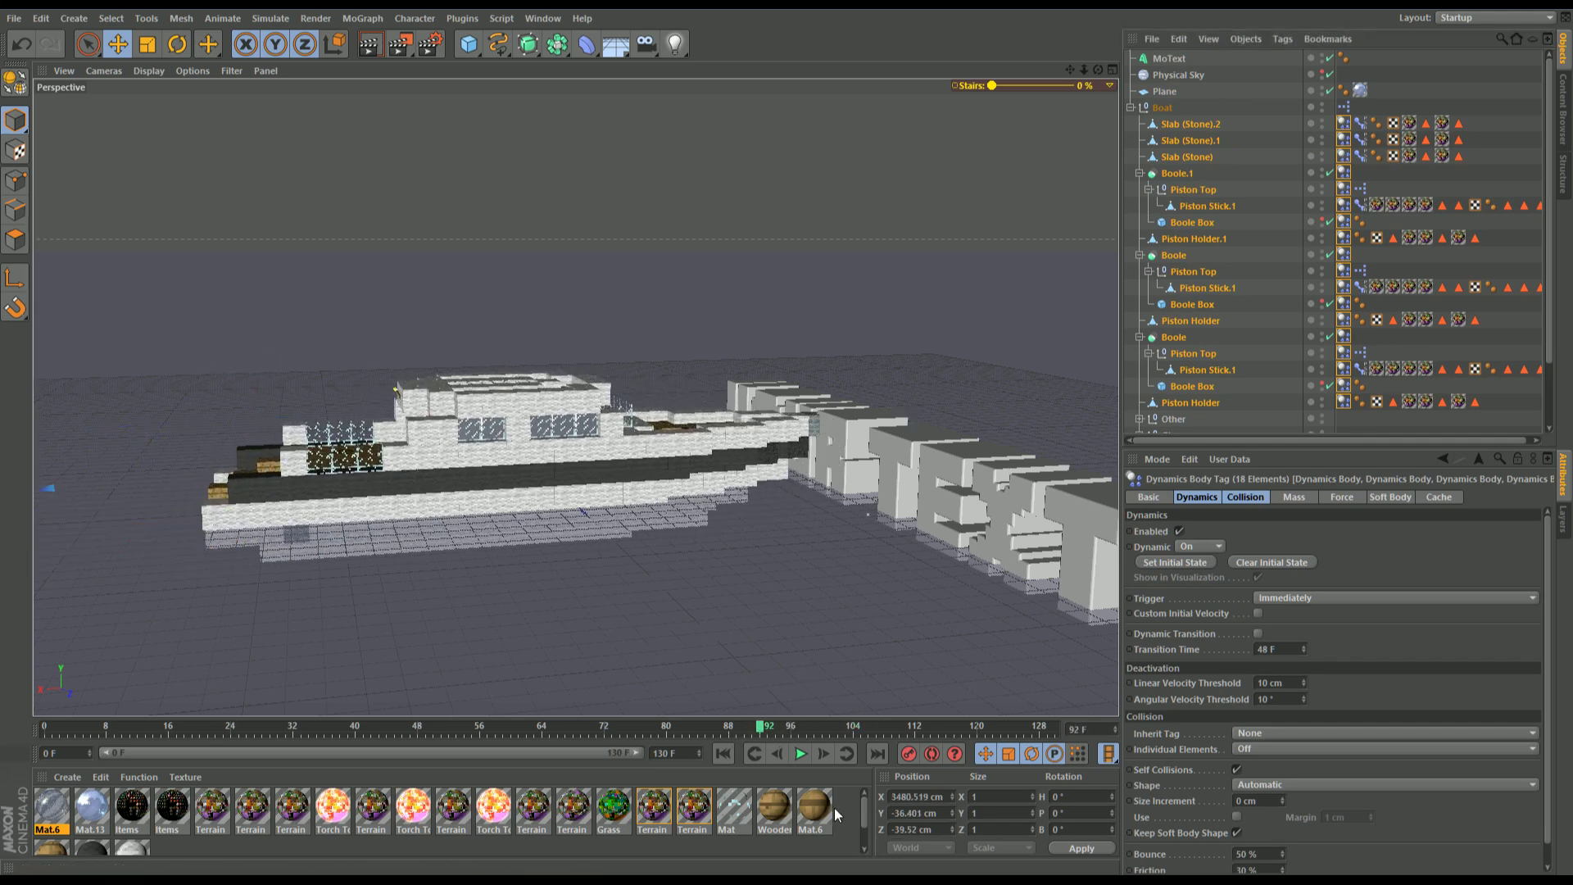
left_click(823, 756)
left_click(776, 755)
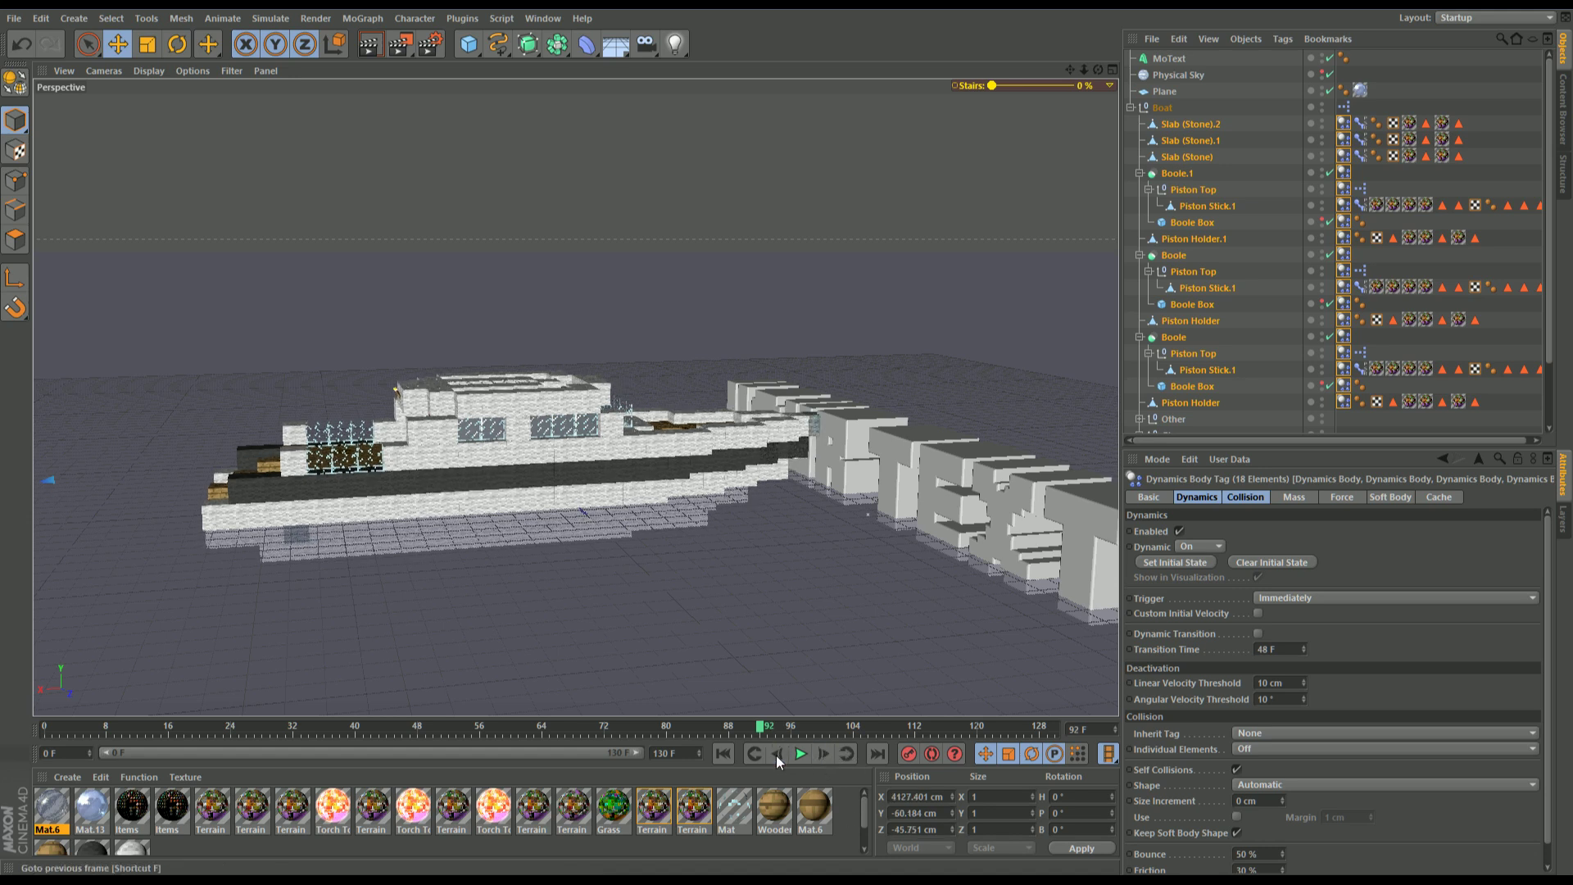
left_click(1178, 532)
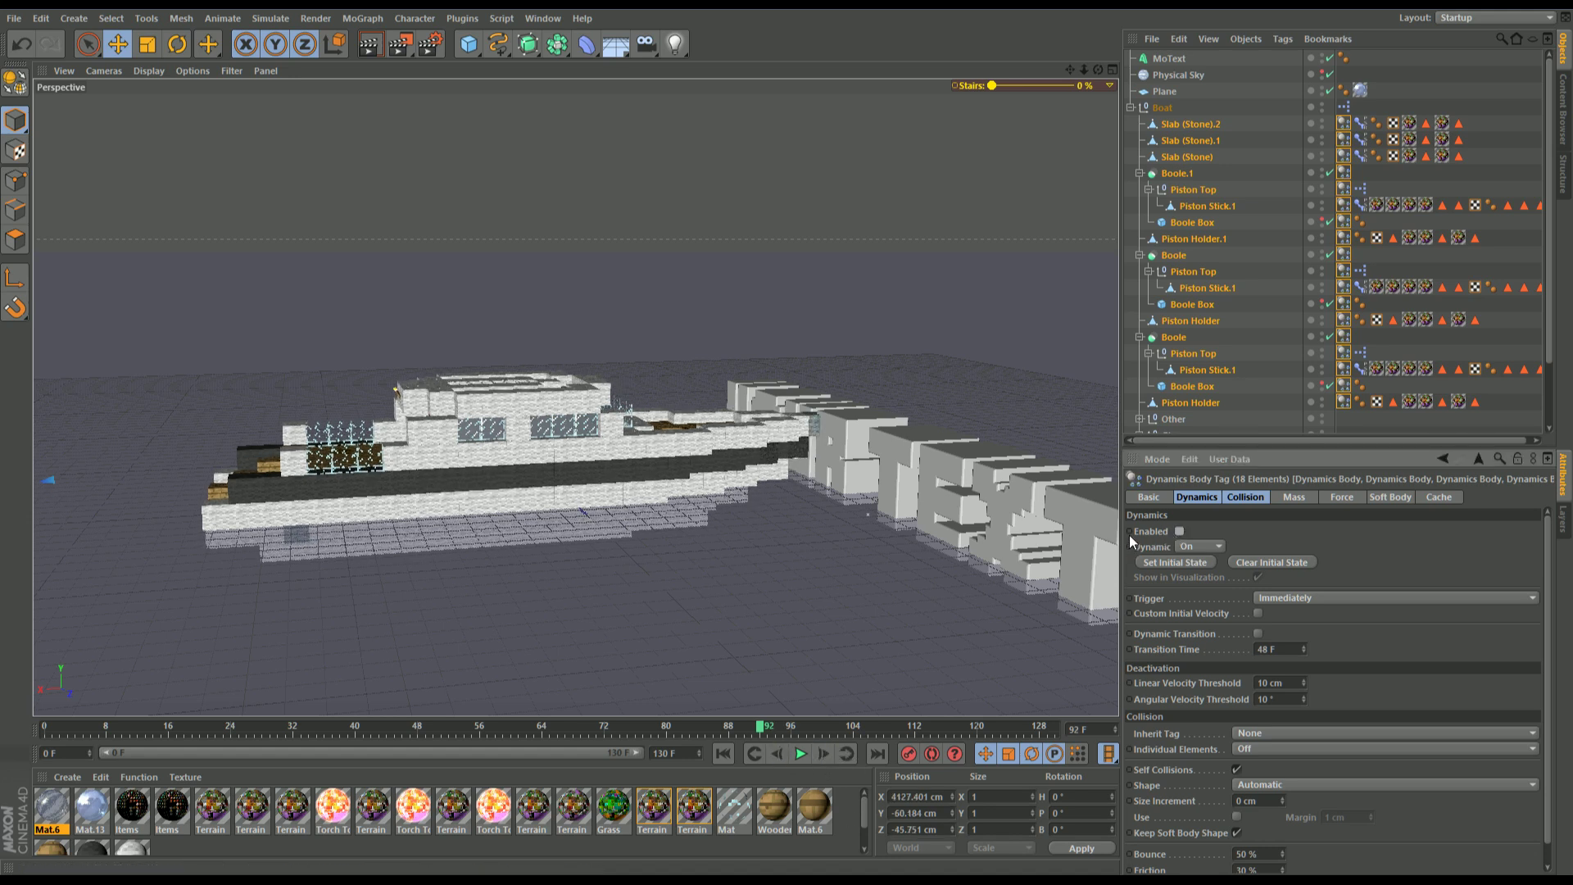
left_click(1129, 532, "ctrl")
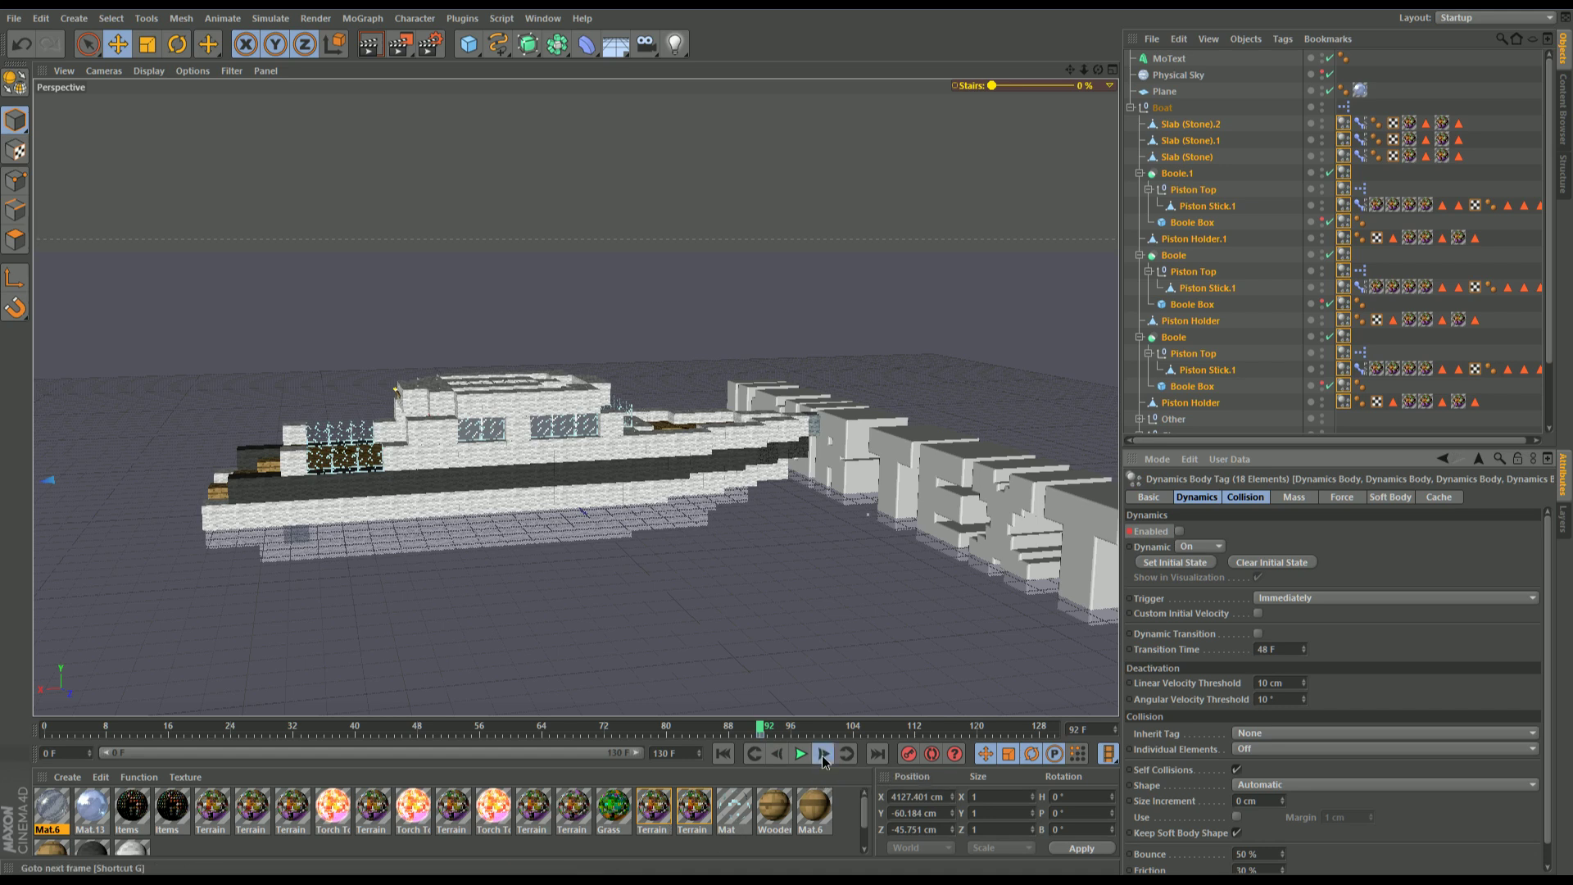
left_click(823, 756)
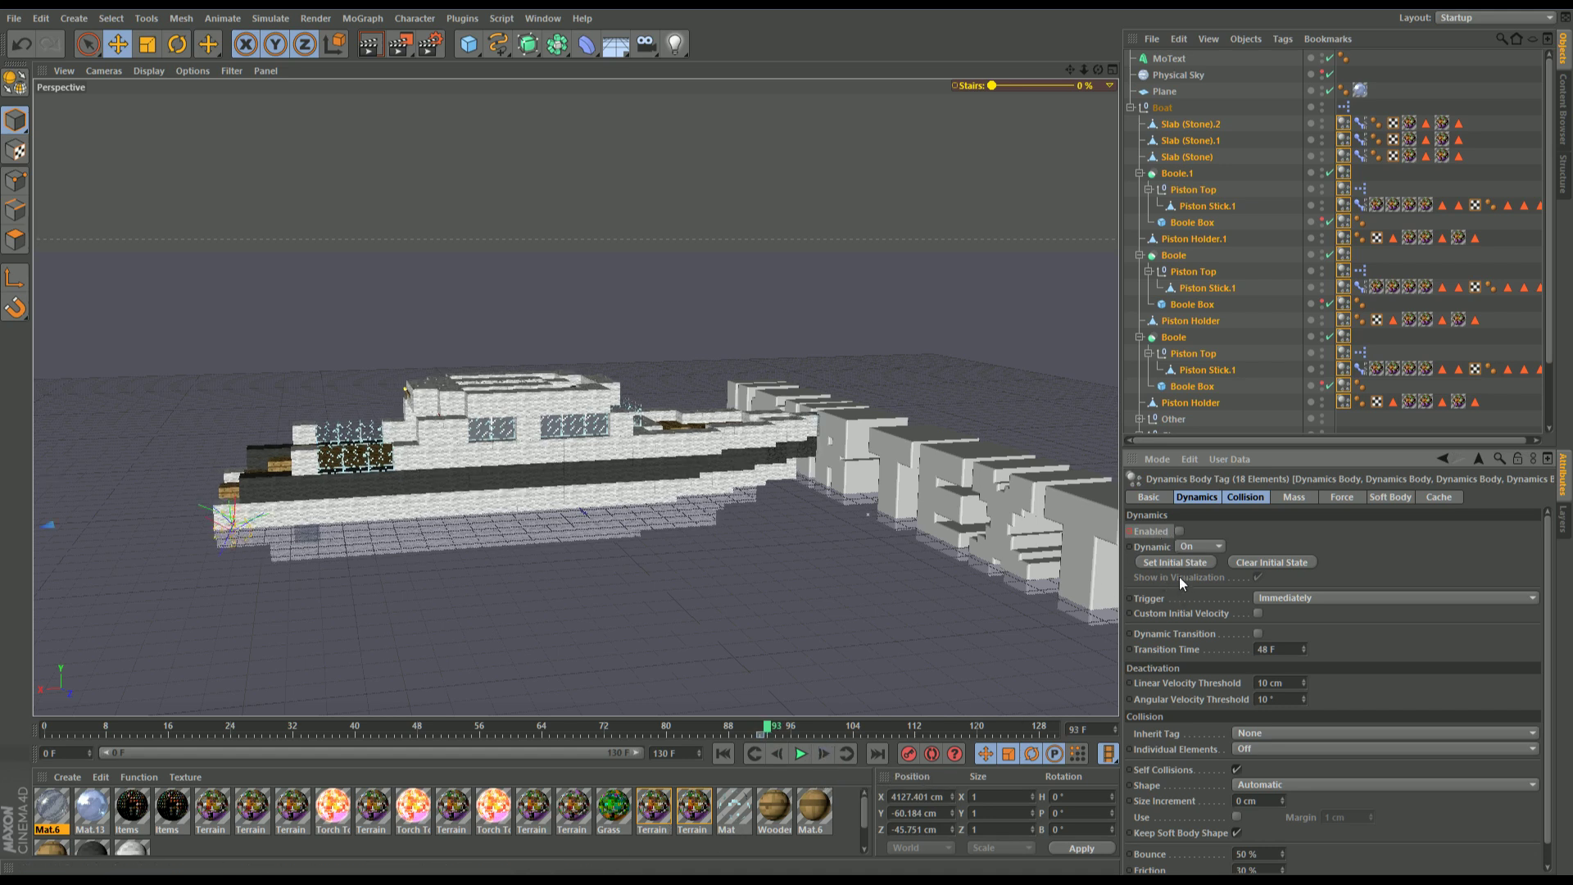
left_click(1180, 532)
Step: Keyframe the Boat's position at frame 93, delete its end keyframe at frame 104, and check the simulation at frame 94
mouse_move(771, 732)
left_mouse_down()
mouse_move(993, 729)
mouse_move(1055, 709)
mouse_move(959, 728)
mouse_move(128, 750)
mouse_move(827, 730)
mouse_move(634, 729)
mouse_move(770, 737)
left_mouse_up()
left_click(1131, 107)
left_click(1162, 107)
left_click(855, 735)
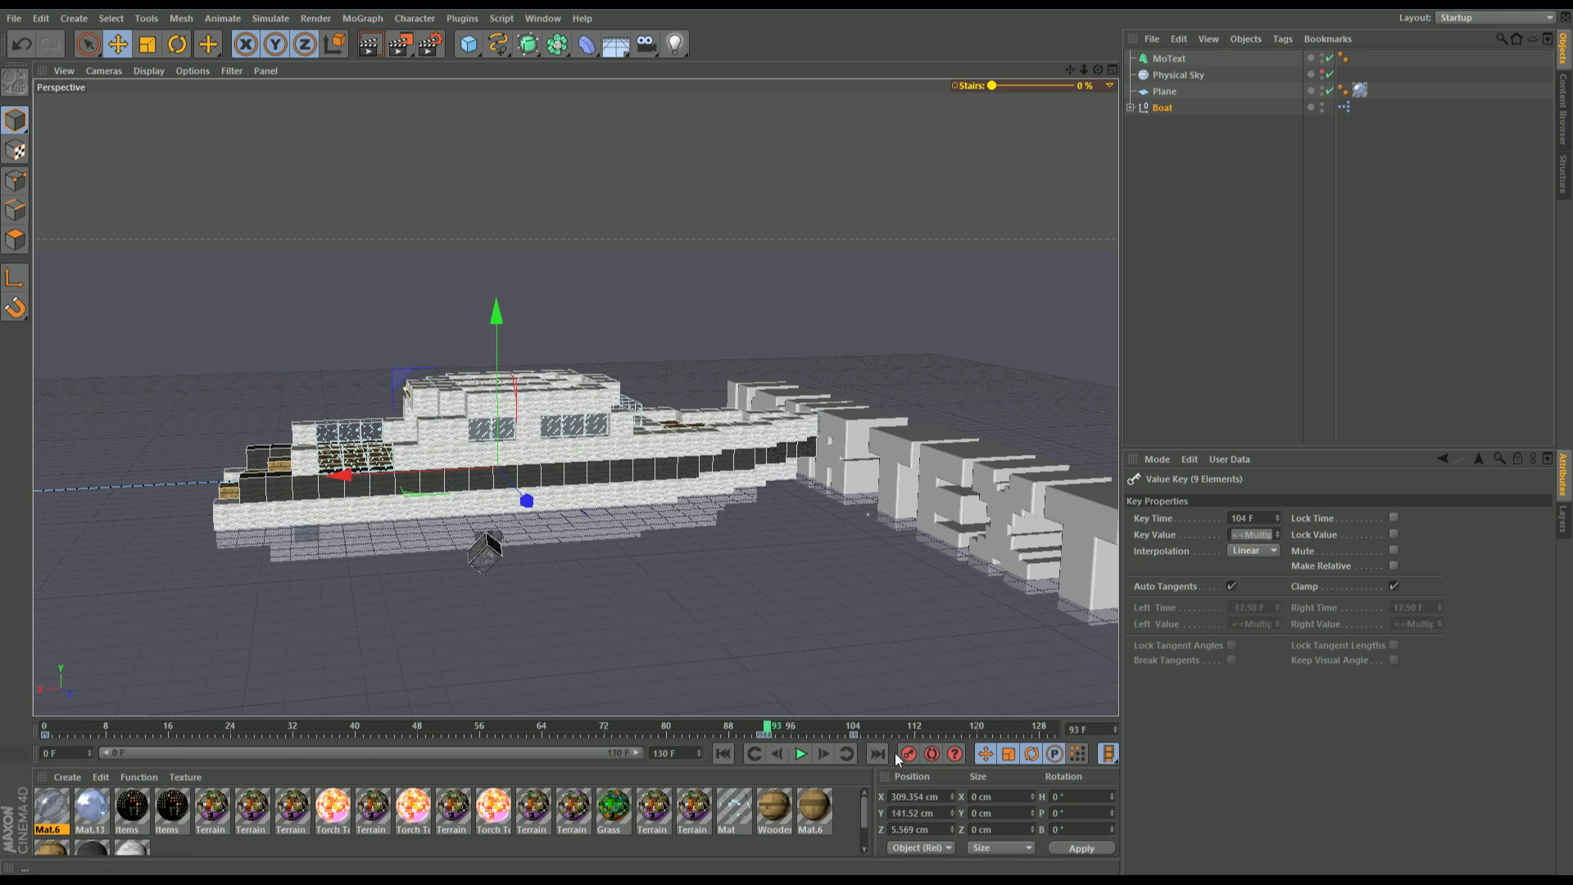
right_click(793, 736)
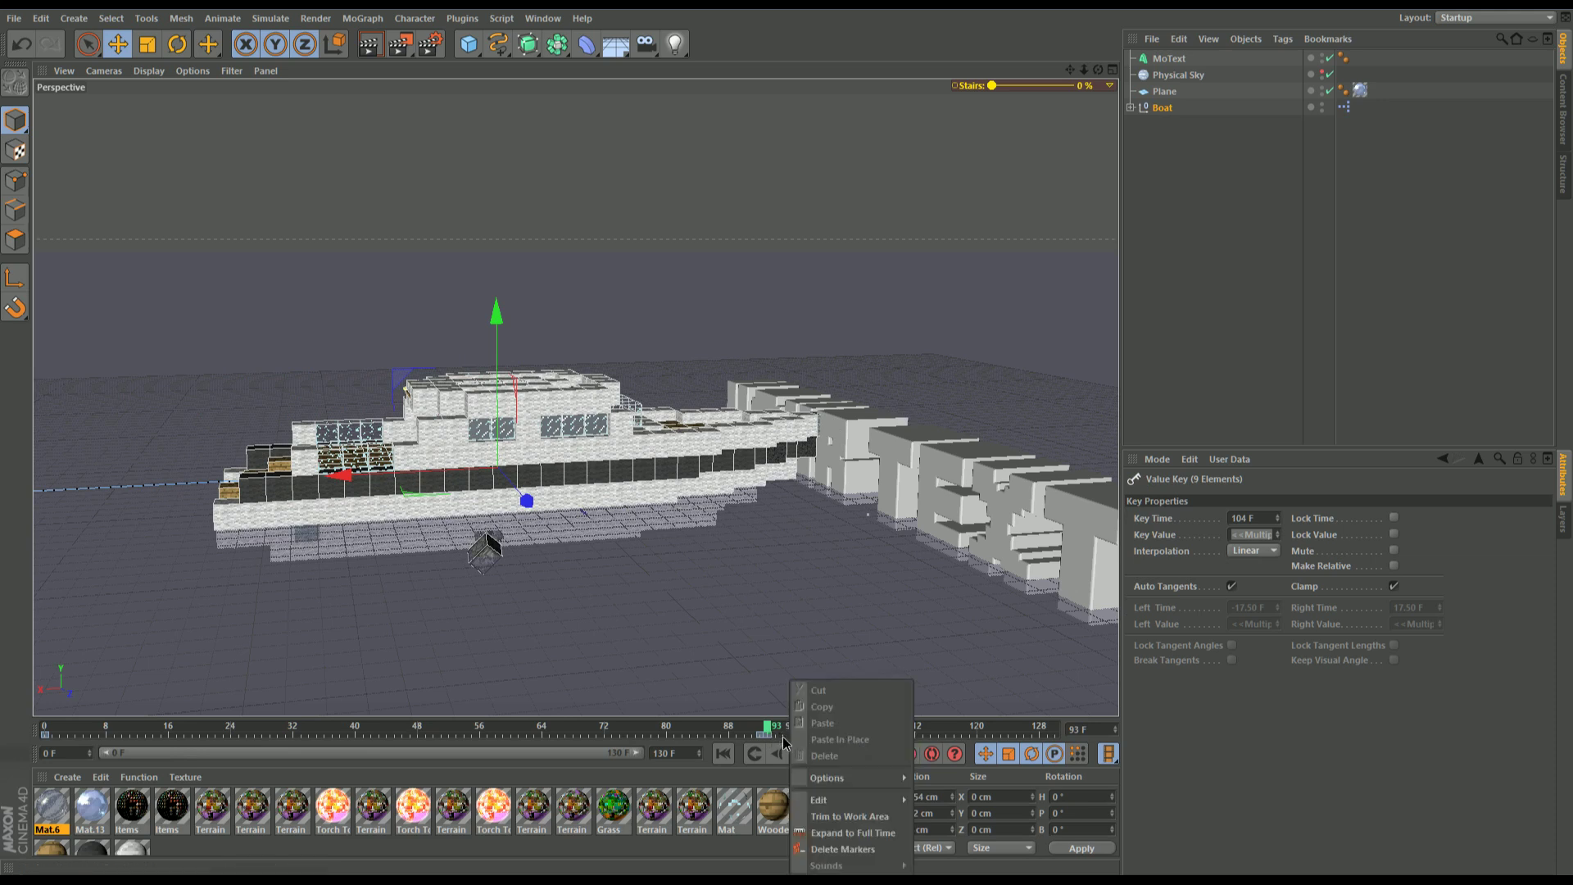
key("Escape")
right_click(852, 738)
left_click(792, 745)
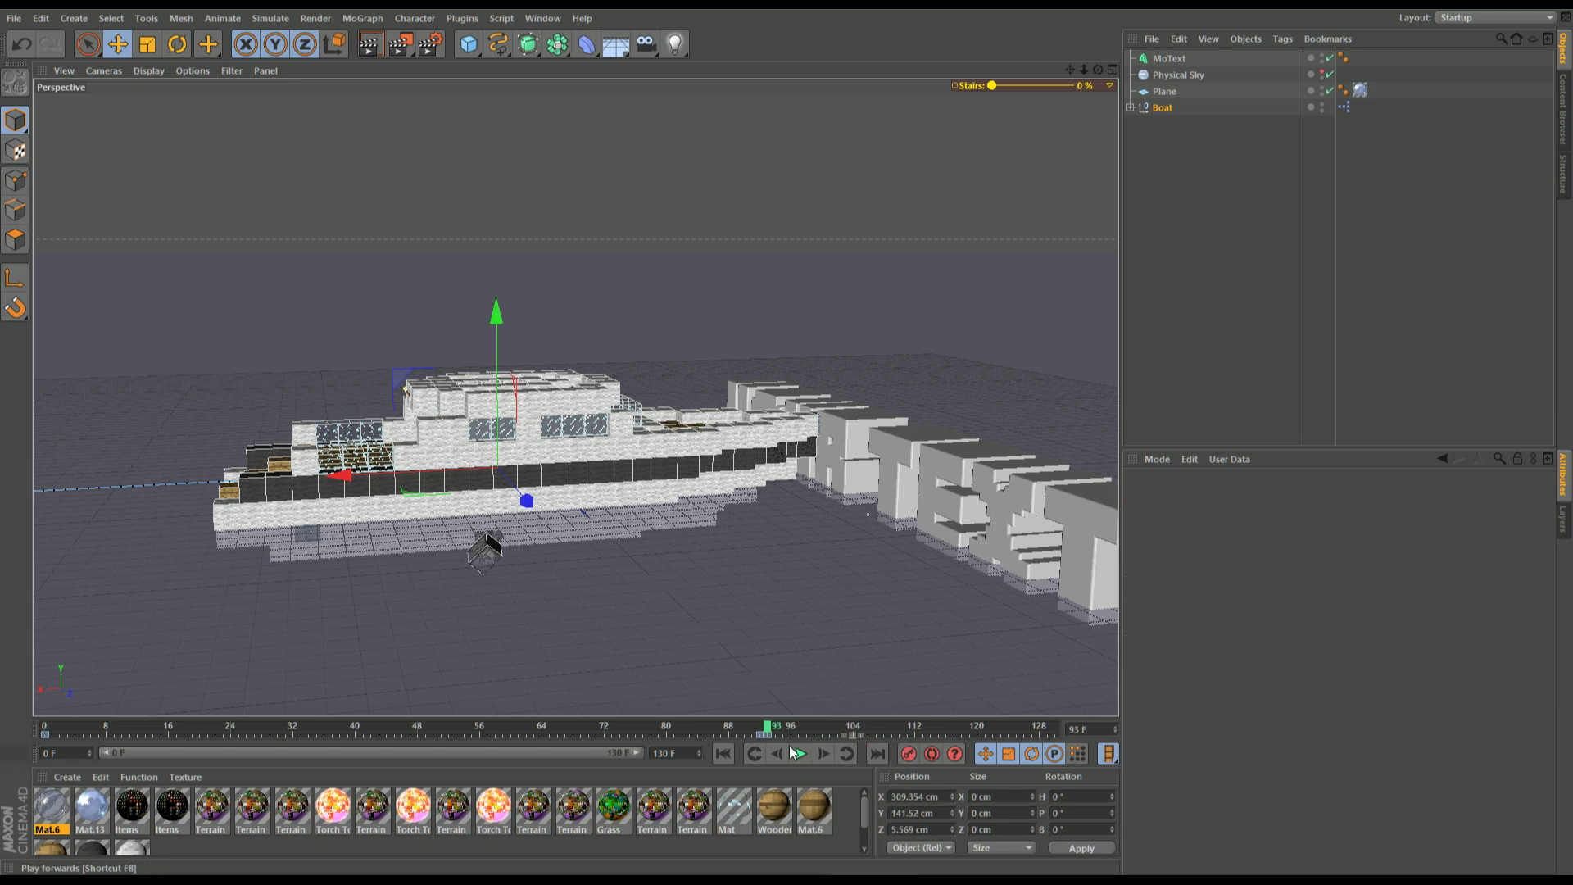
left_click(768, 737)
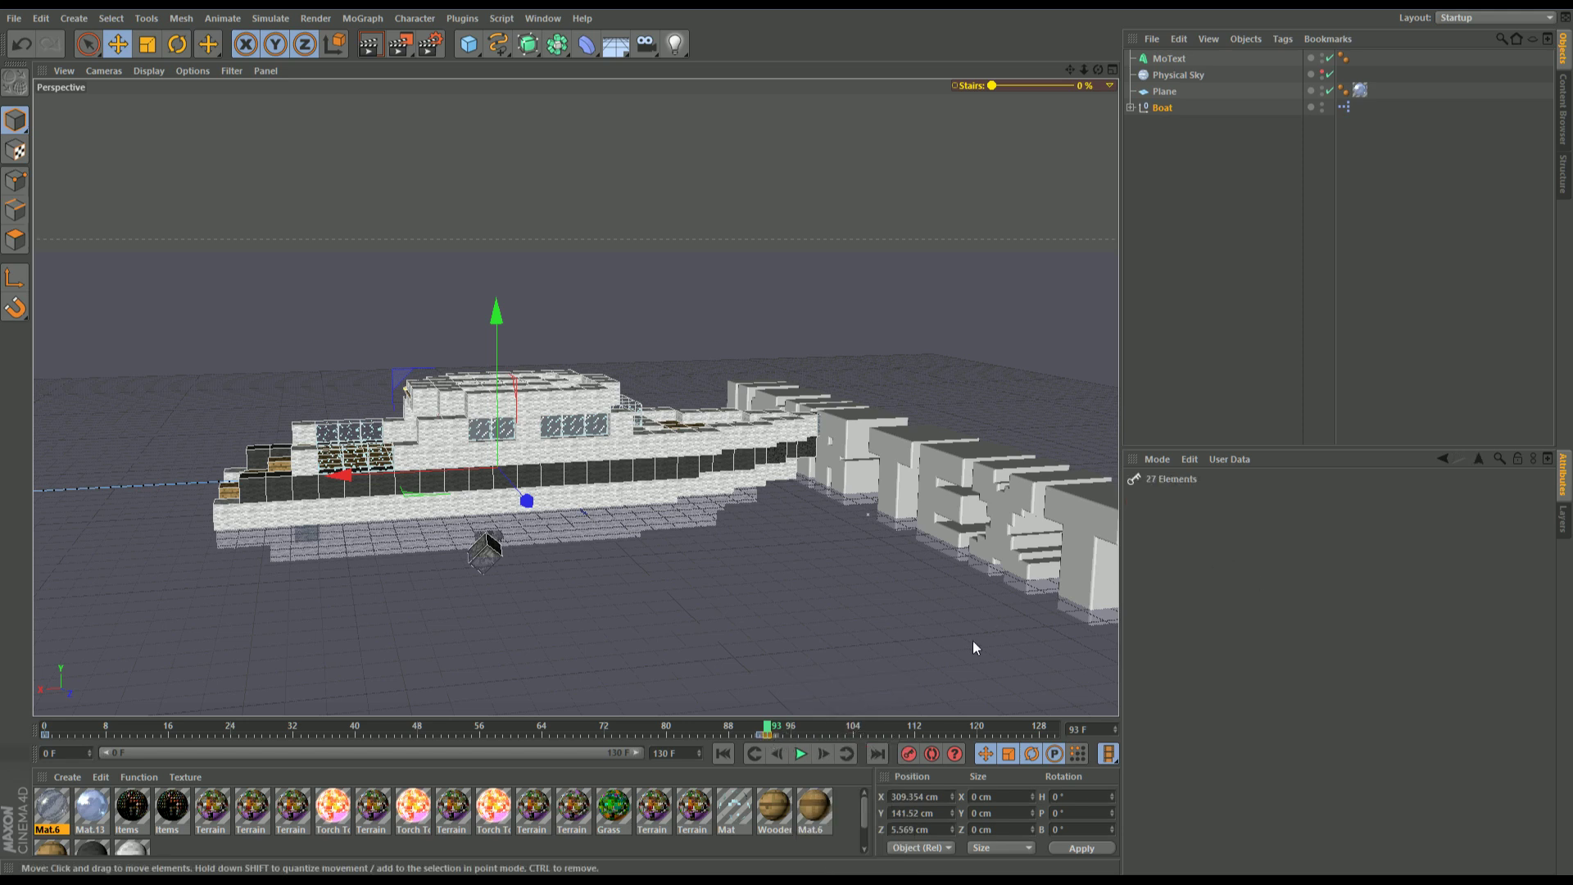
left_click(775, 727)
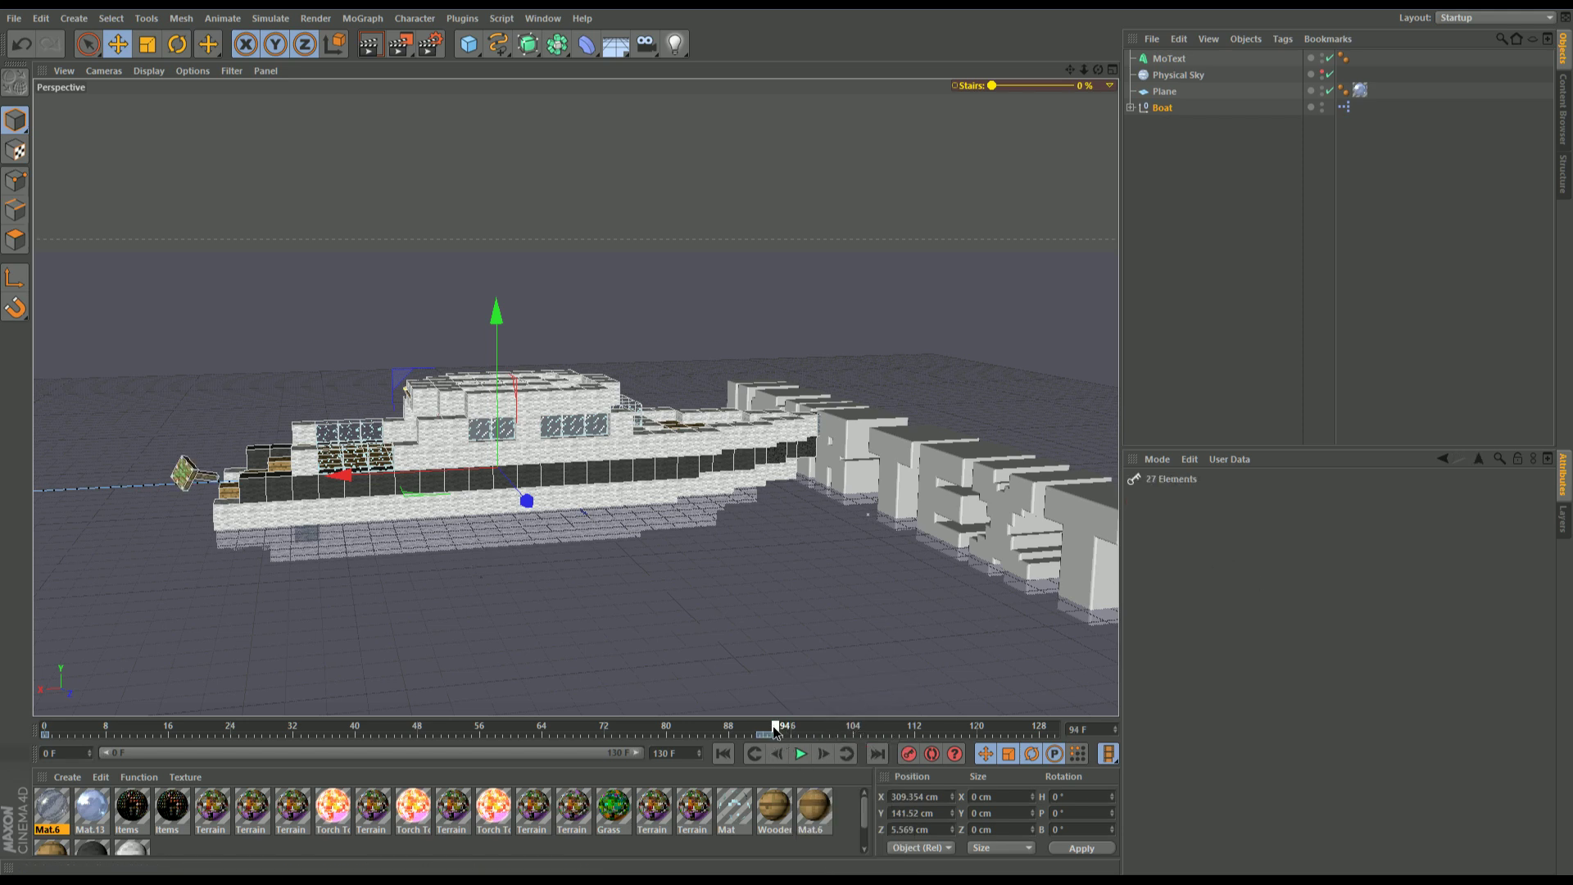
Step: Play the animation from the start to check the boat's crash, and return to frame 93
mouse_move(762, 735)
left_mouse_down()
mouse_move(616, 744)
mouse_move(791, 736)
left_mouse_up()
left_click(723, 754)
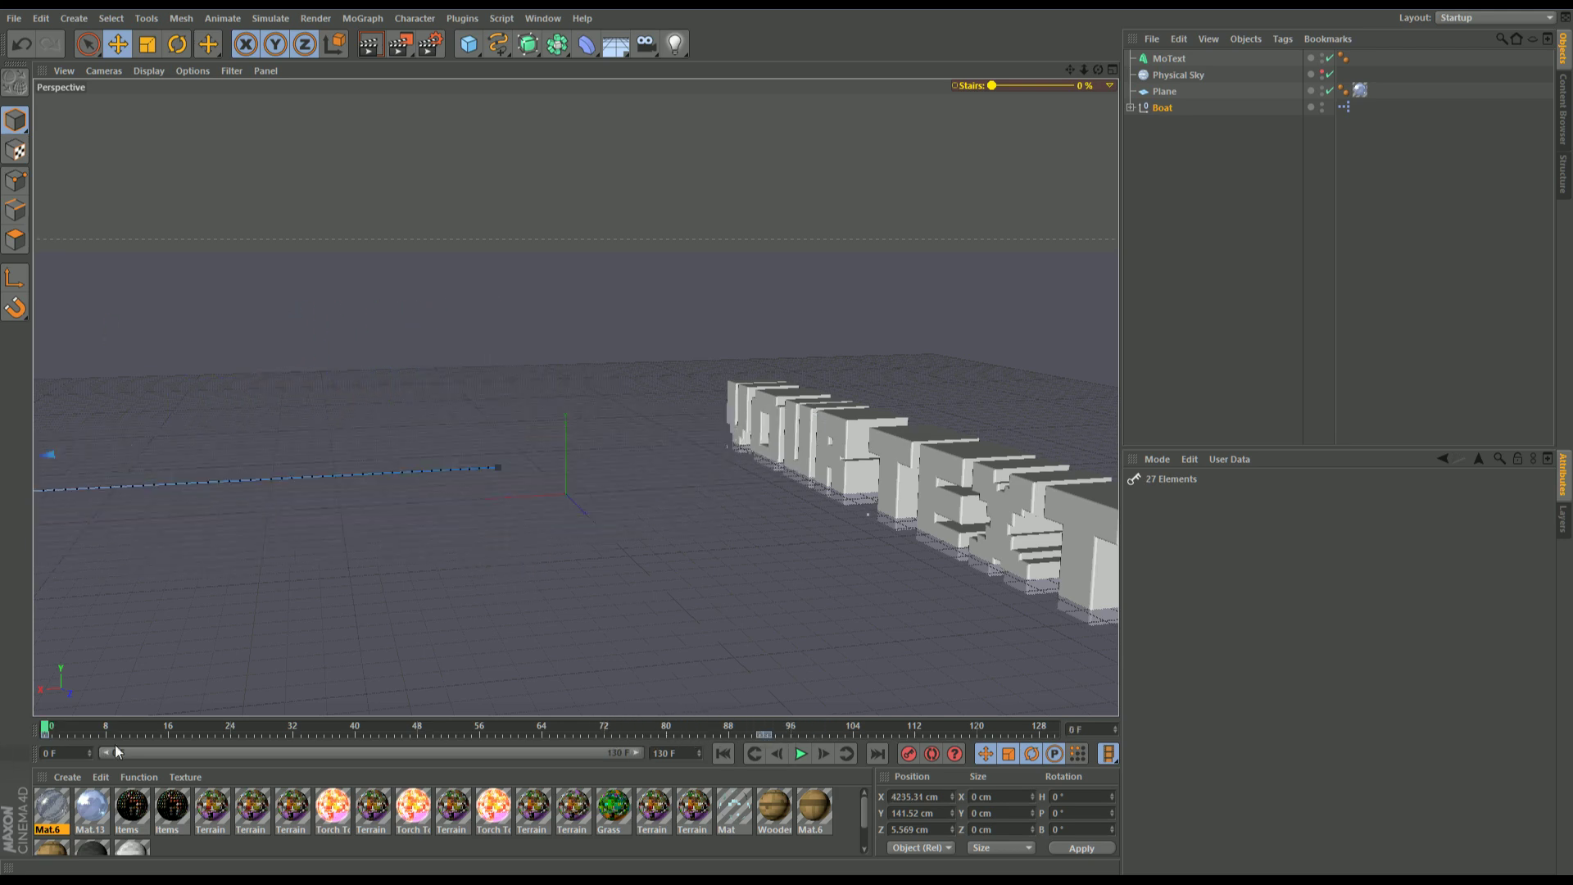
left_click(801, 754)
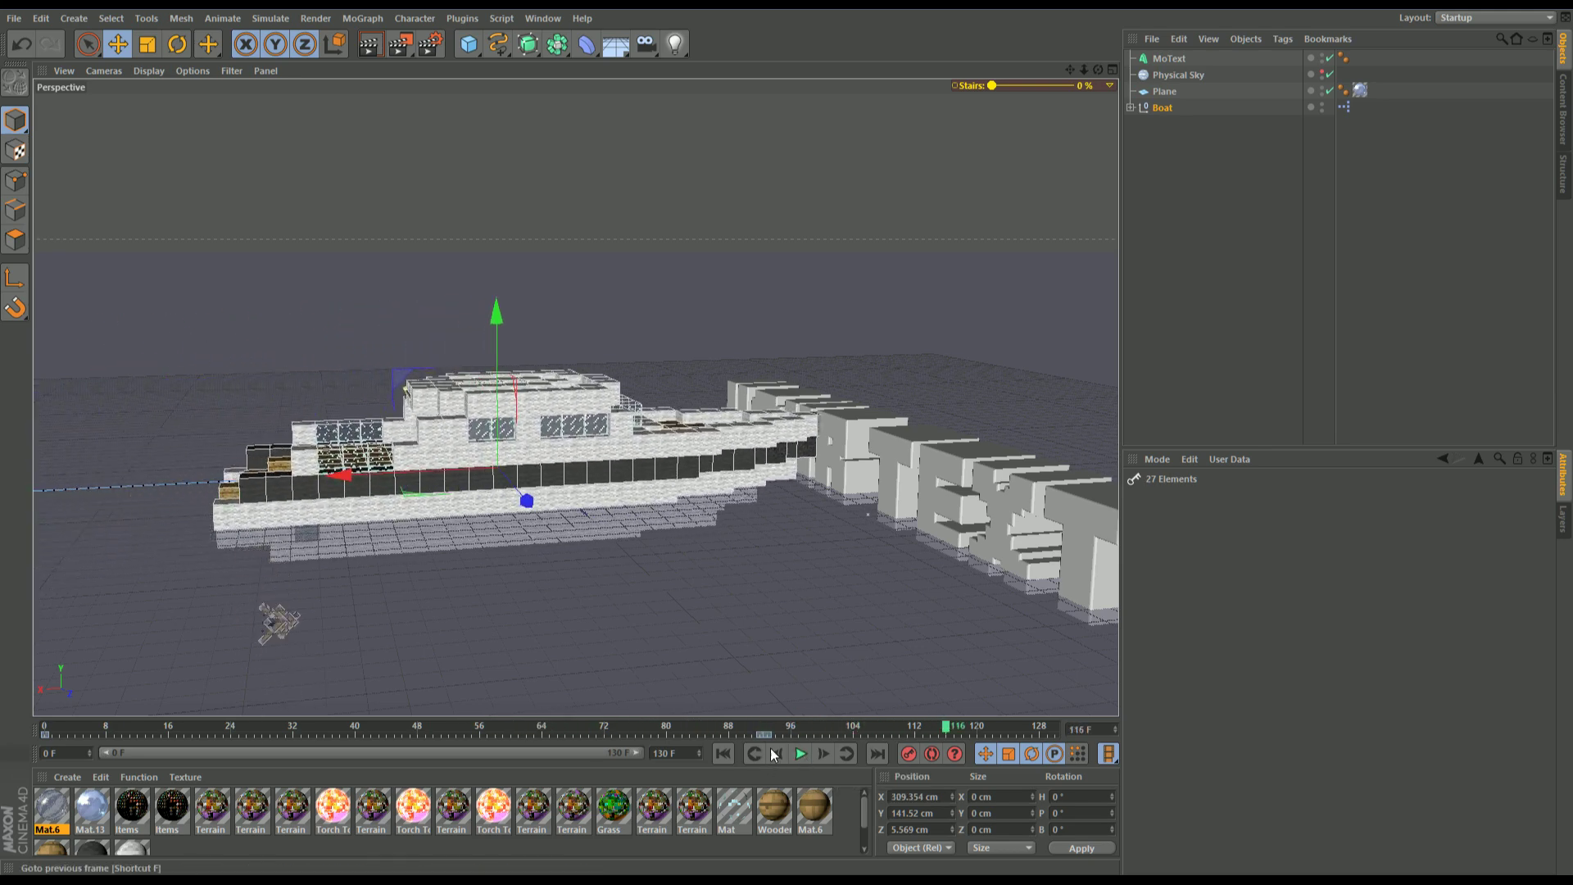
mouse_move(768, 735)
left_mouse_down()
mouse_move(244, 731)
mouse_move(766, 732)
left_mouse_up()
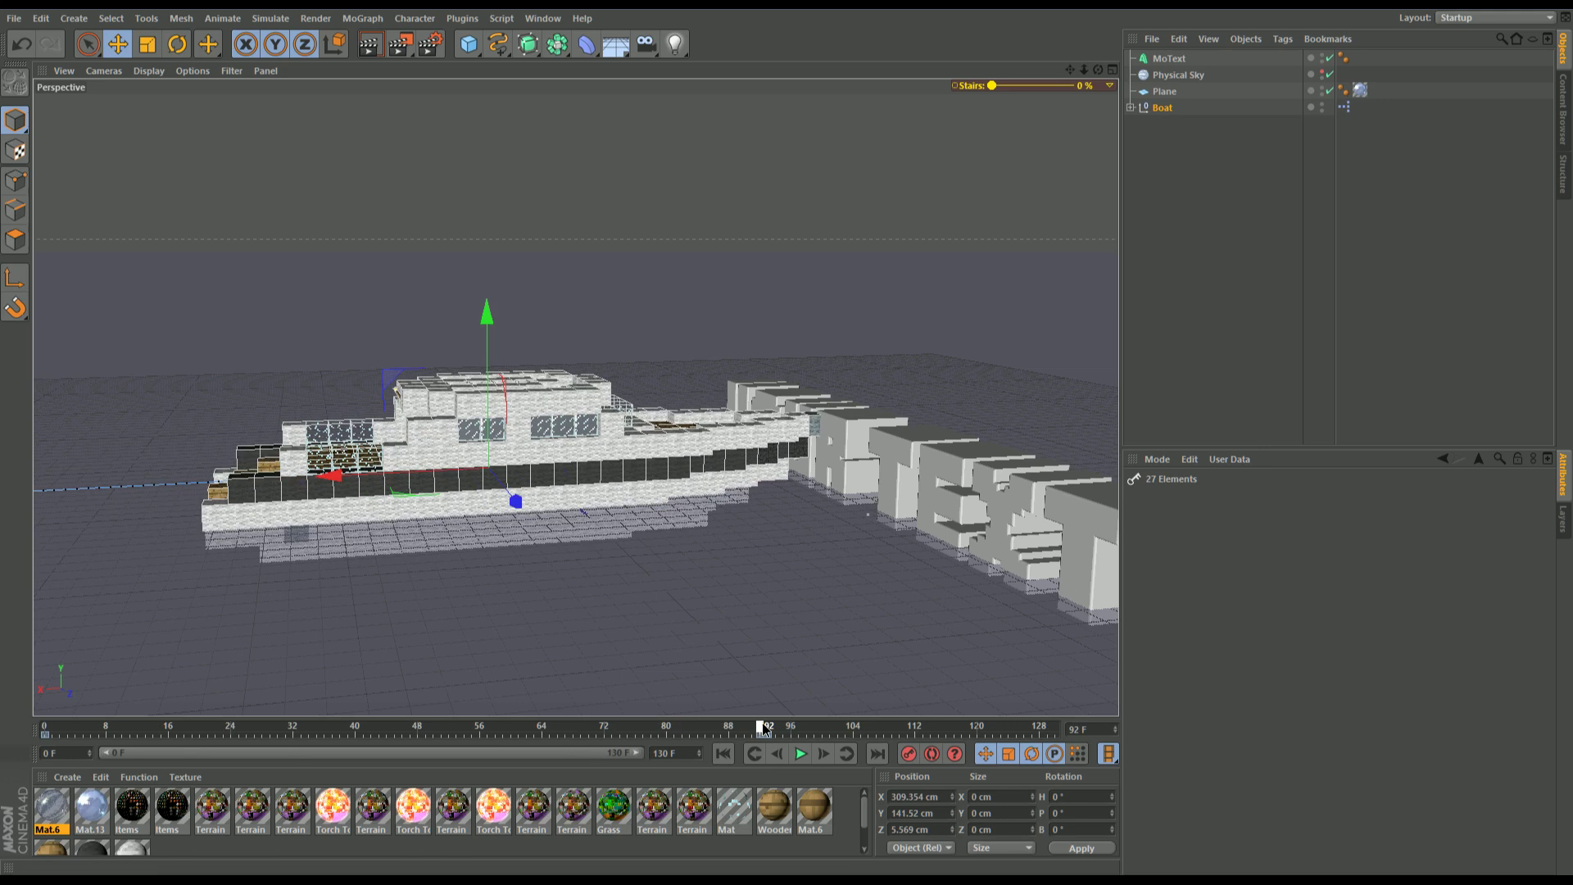
Step: Expand the Boat hierarchy, collapse its Boole objects and clear the selection
left_click(1130, 107)
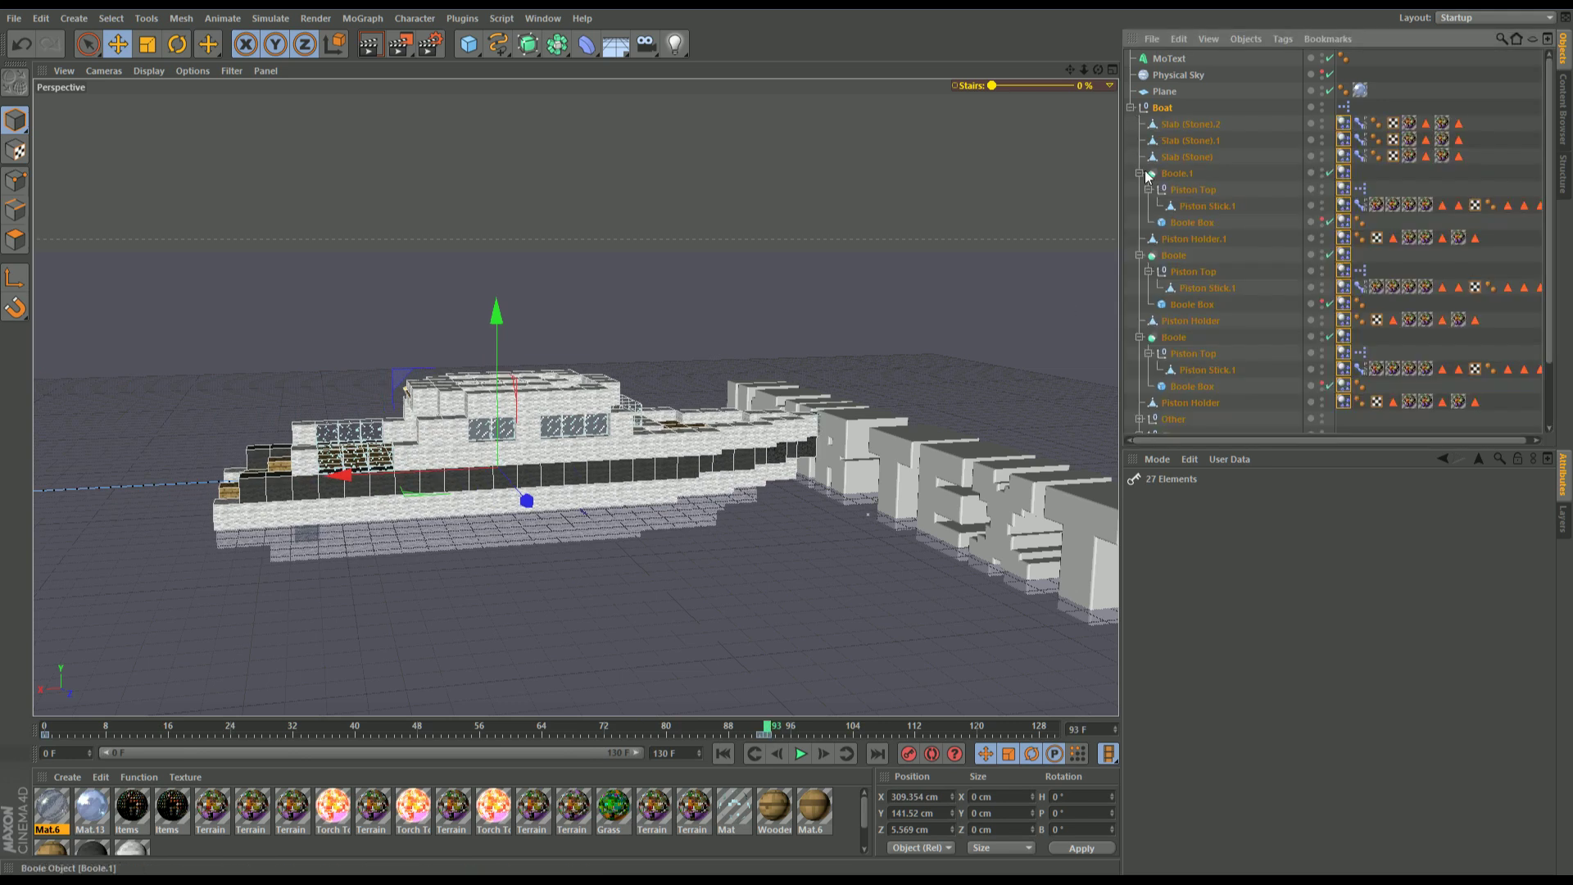
left_click(1139, 205)
left_click(1139, 238)
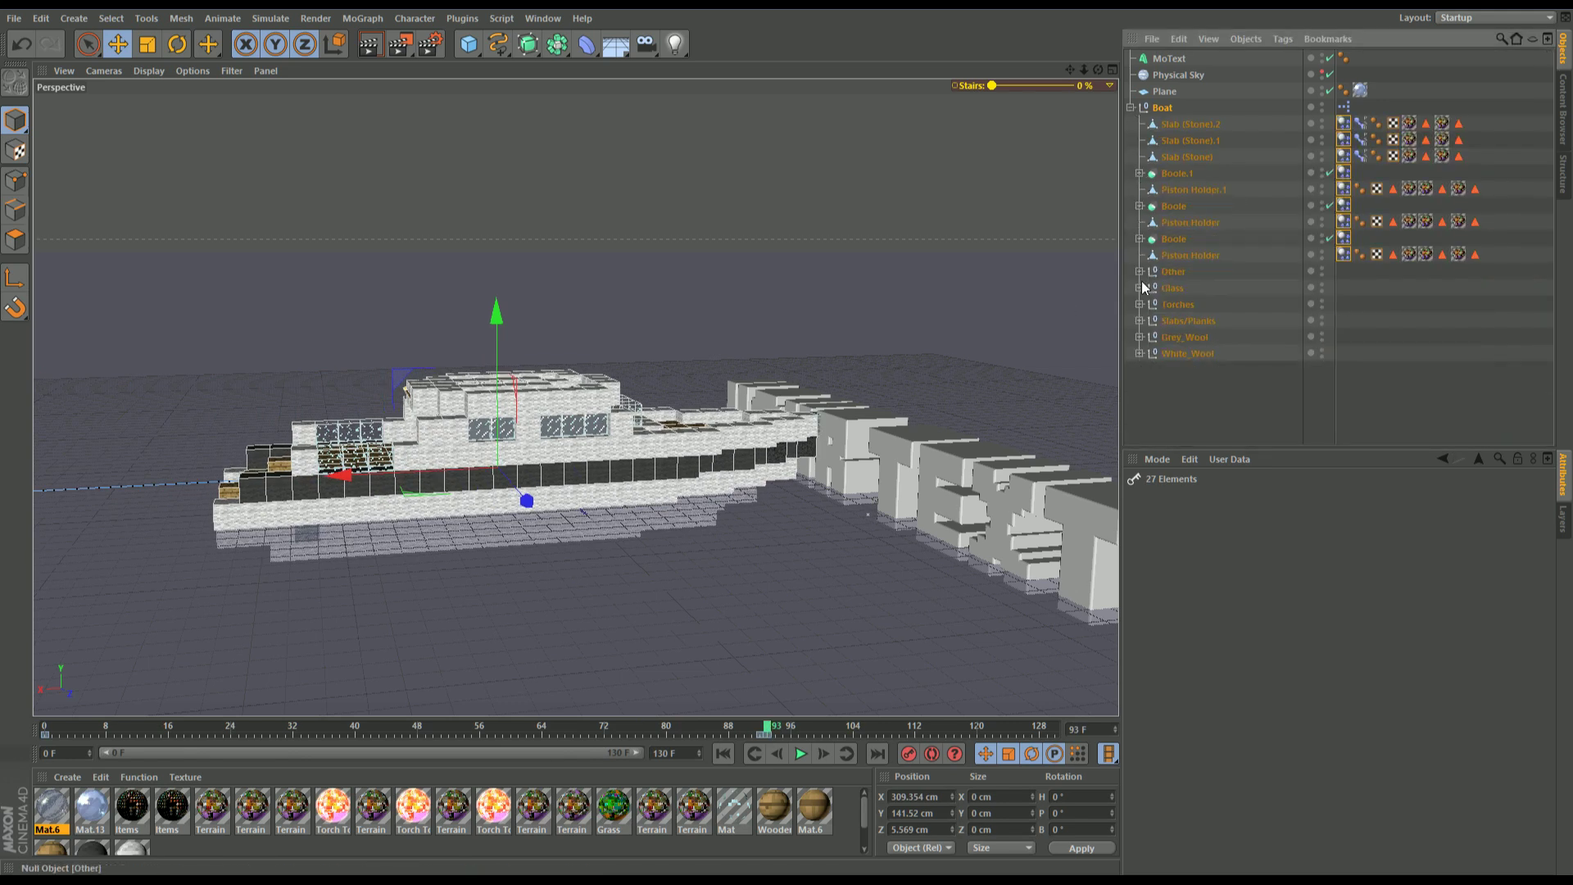
left_click(1192, 415)
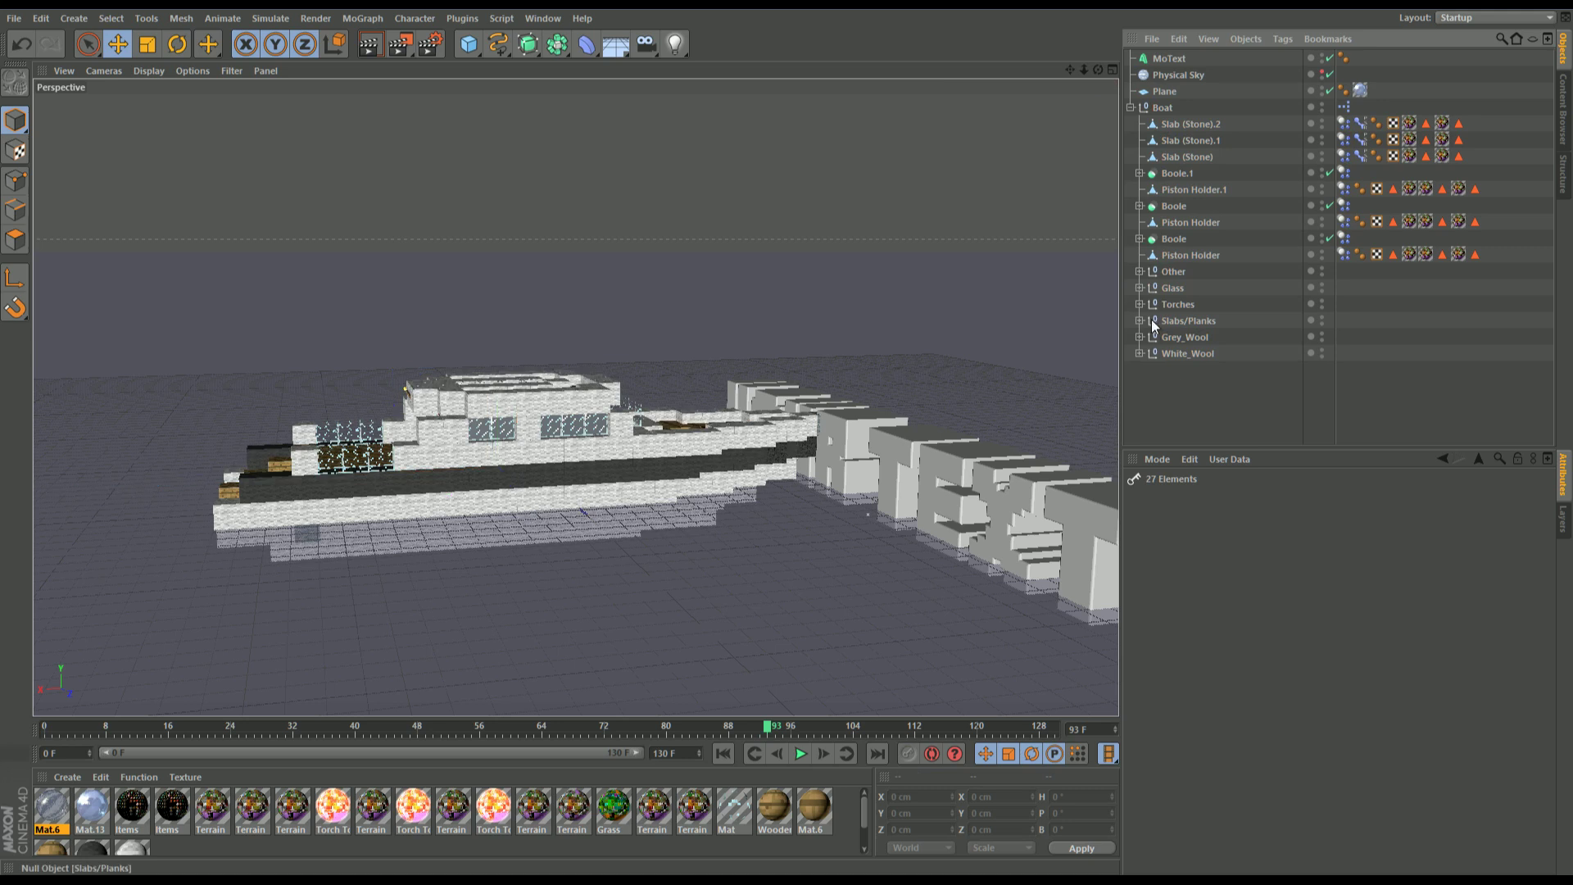
Step: Apply a Rigid Body simulation tag to all objects in the Other group, from Flower (Rose).1 to Note Block
left_click(1139, 271)
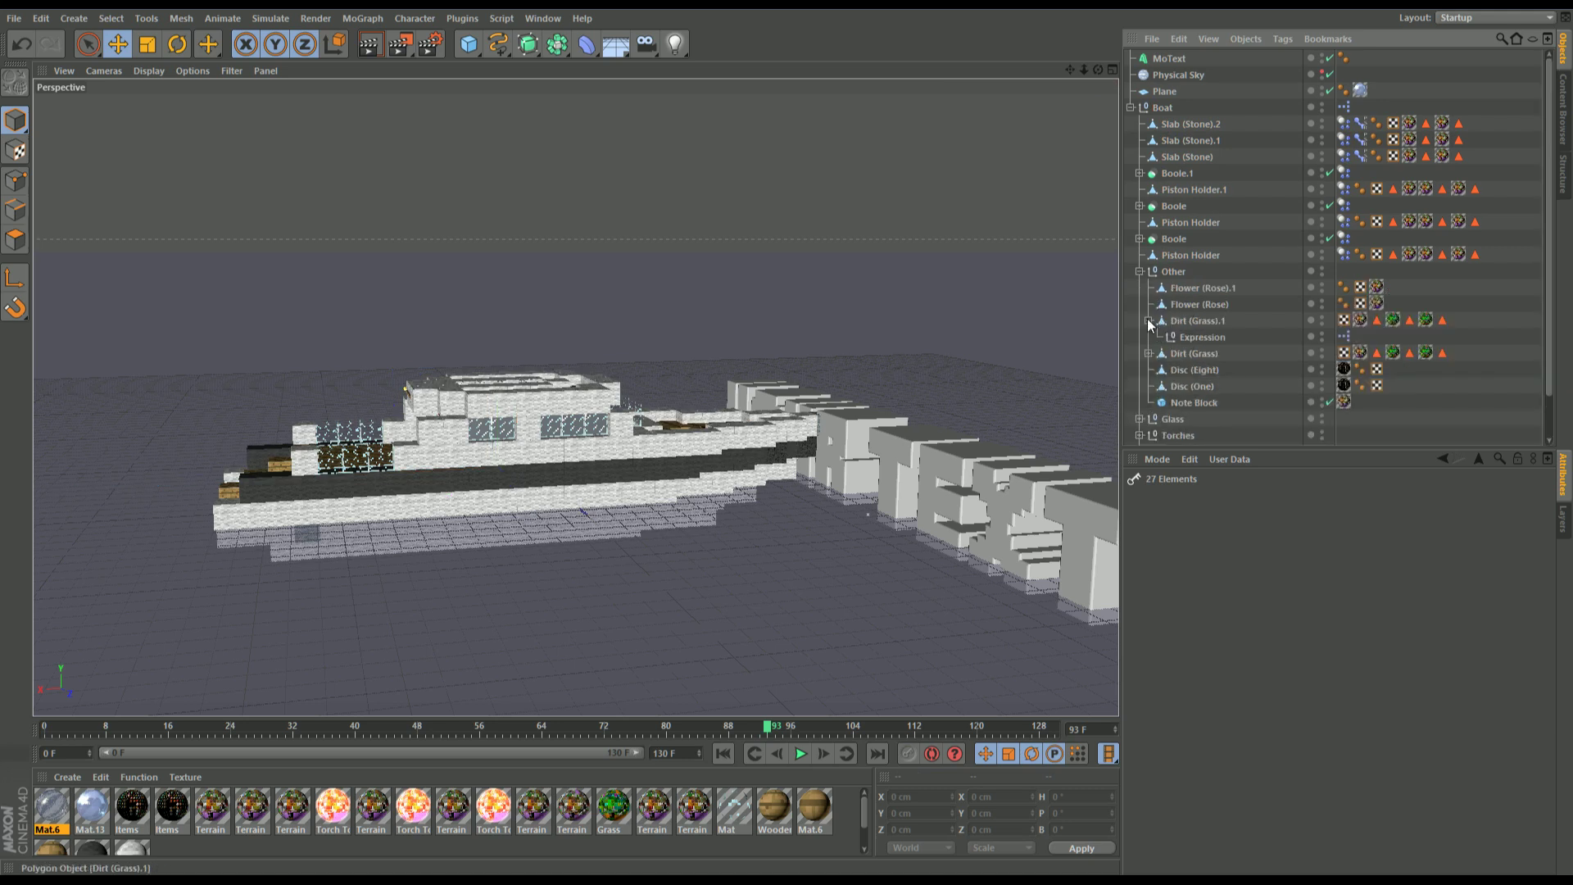
left_click(1180, 290)
left_click(1179, 385, "shift")
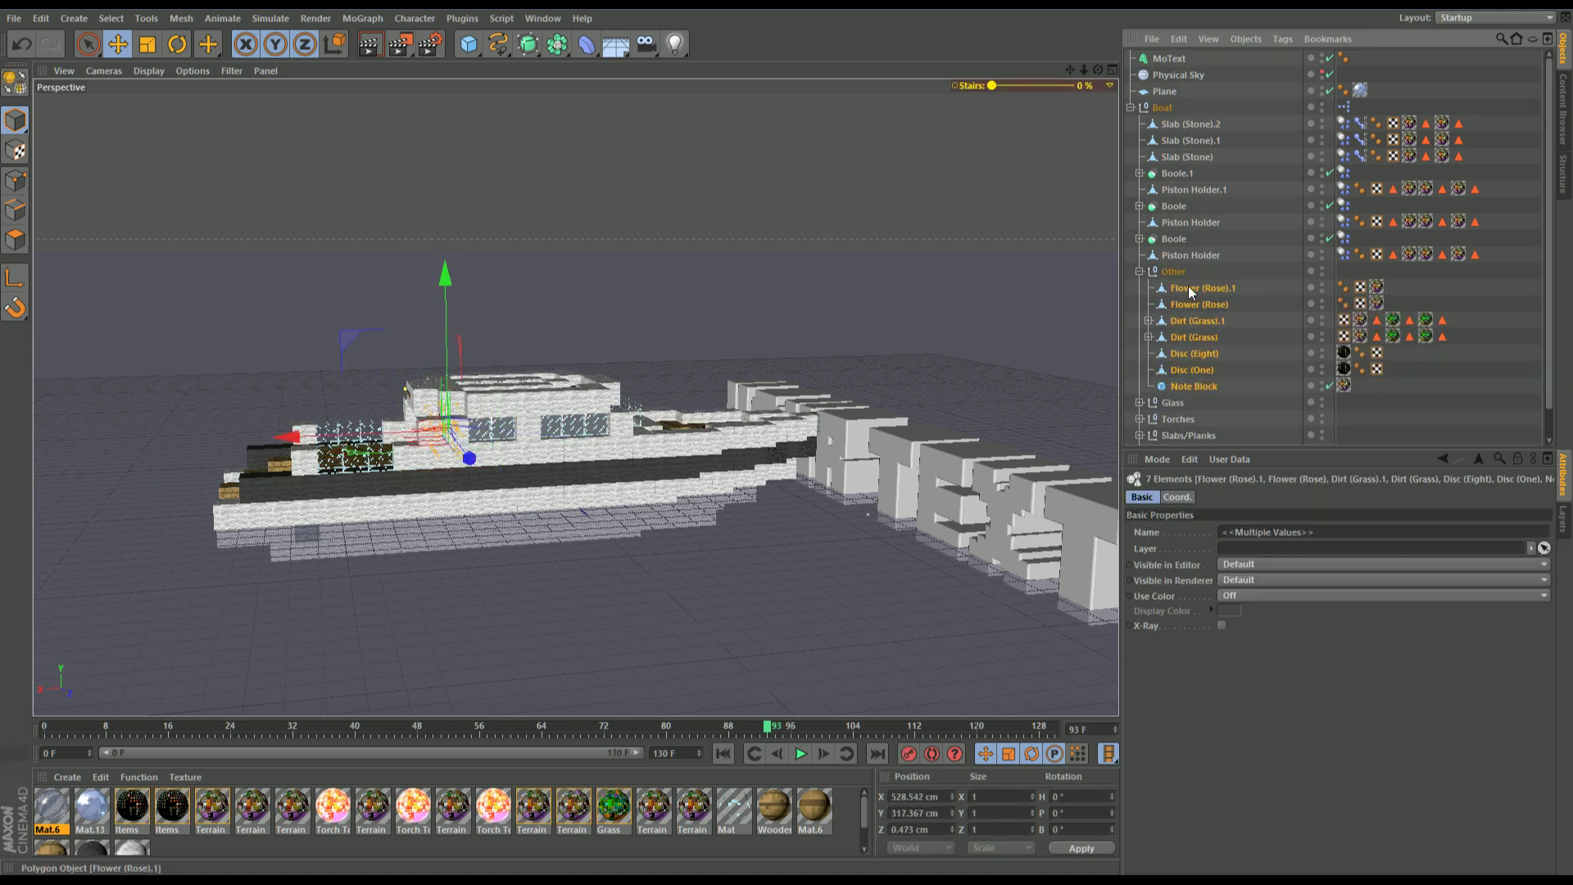
right_click(1192, 374)
mouse_move(1234, 435)
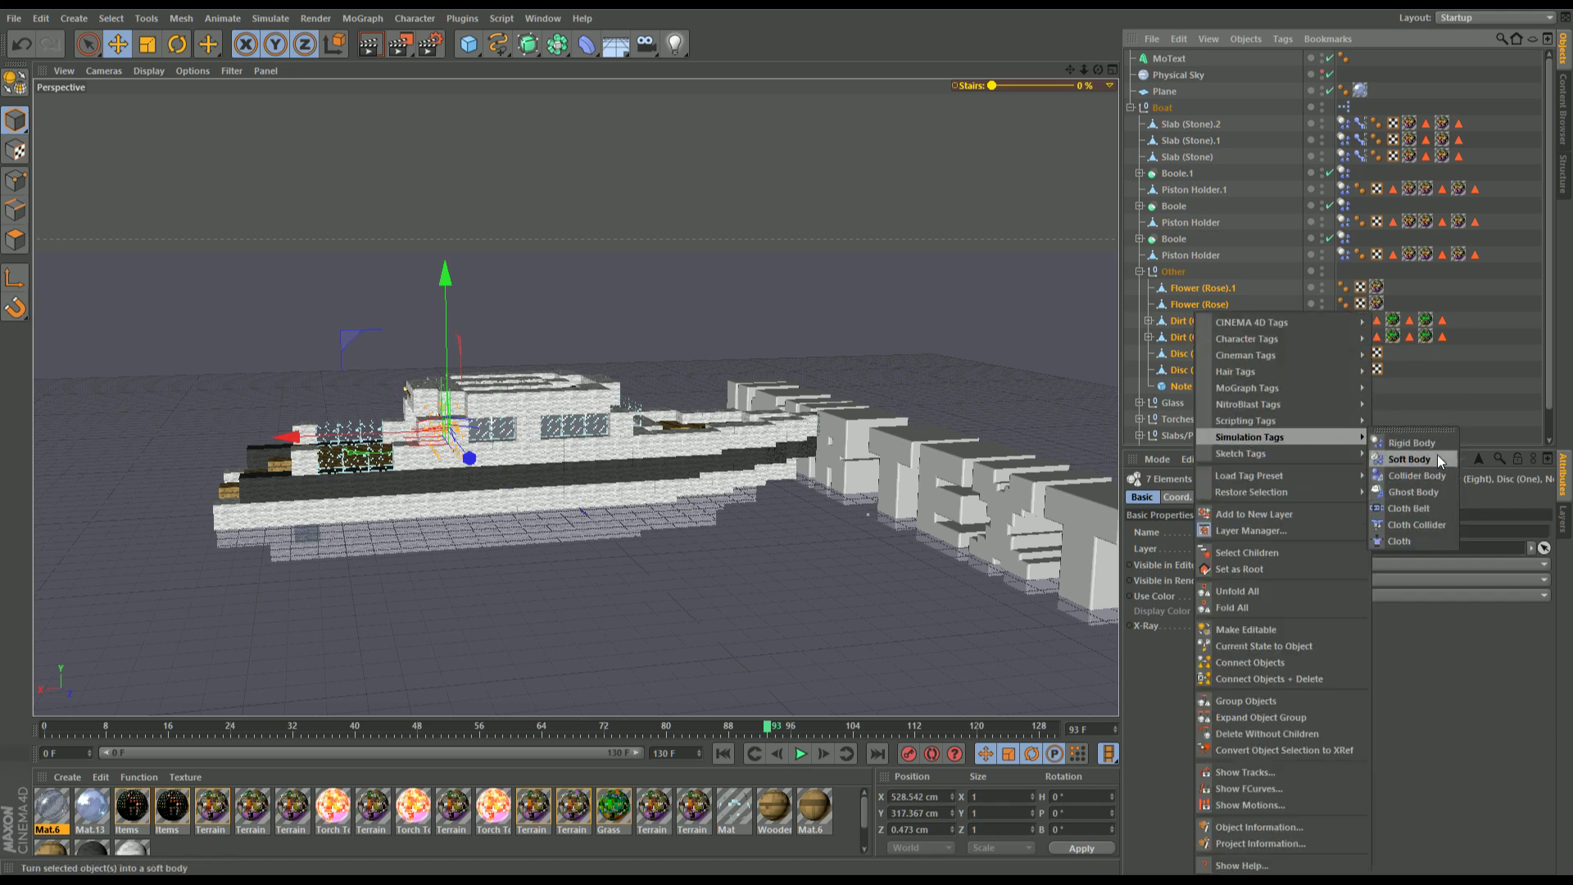
left_click(1436, 444)
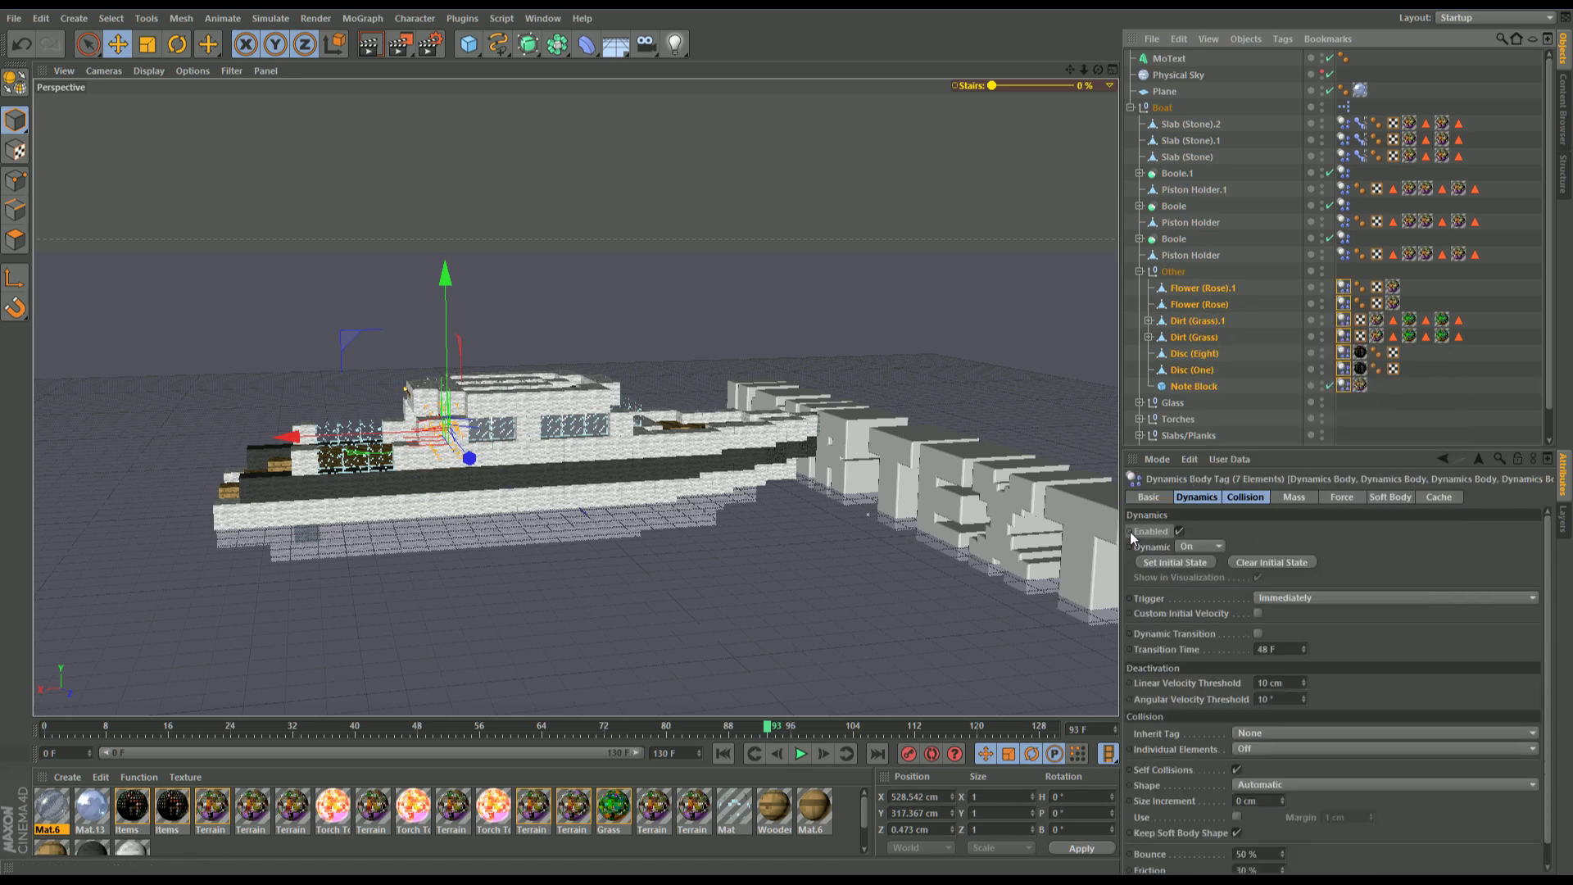
Step: Keyframe the Other objects' rigid body Enabled option on at frame 93 and off at frame 92, and collapse the group
left_click(777, 753)
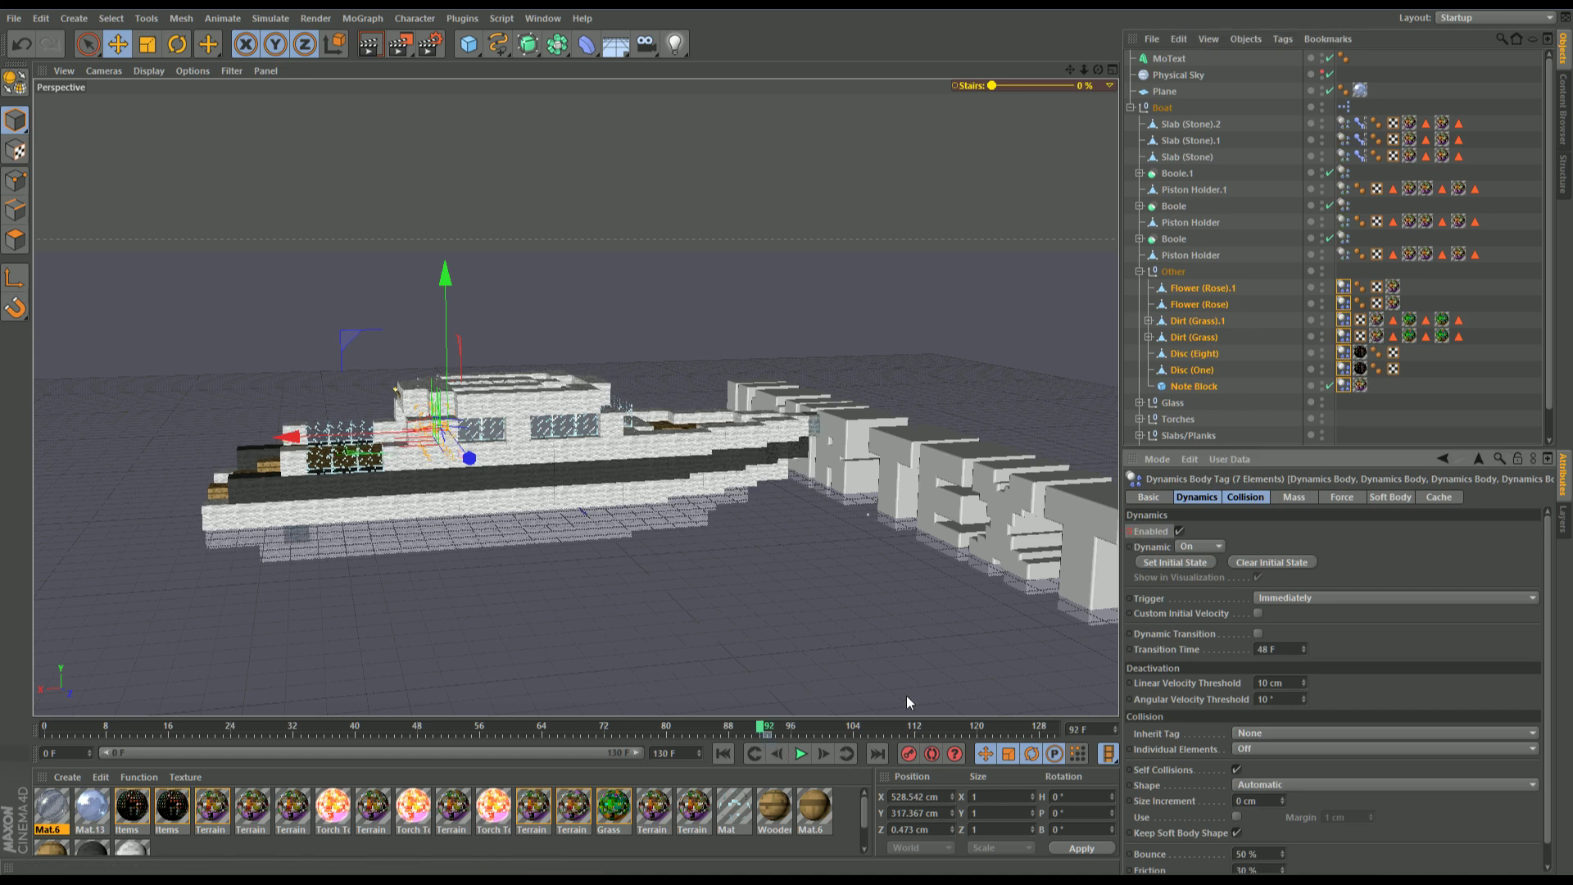
left_click(1179, 531)
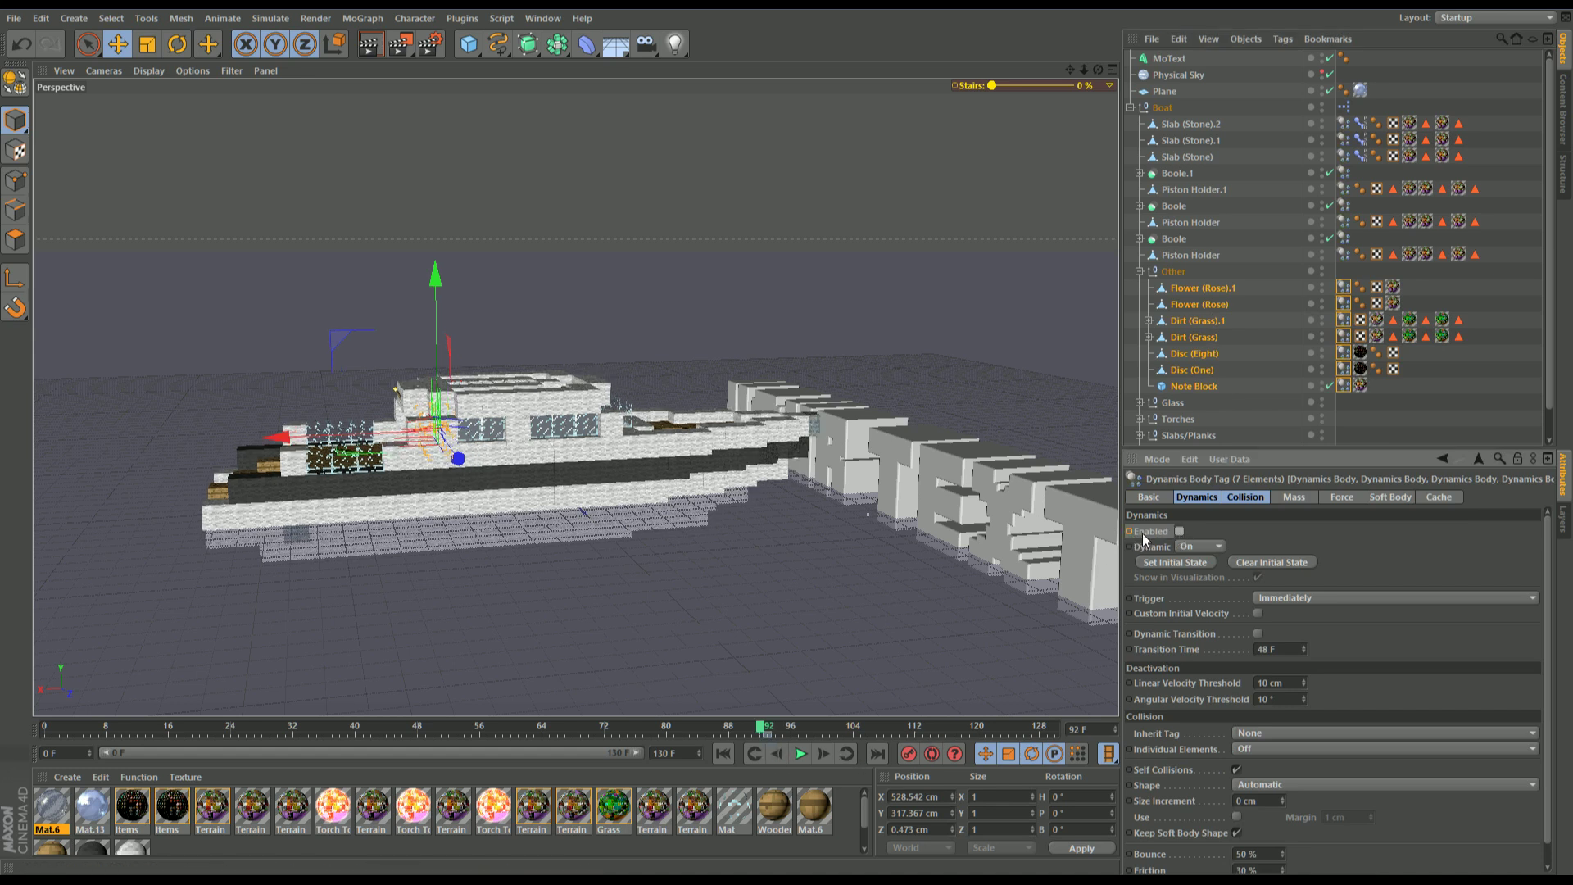
left_click(1139, 272)
Step: Apply a Rigid Body simulation tag to all objects in the Glass group, from Glass (Thin).9 to Glass.6
left_click(1139, 288)
left_click(1180, 307)
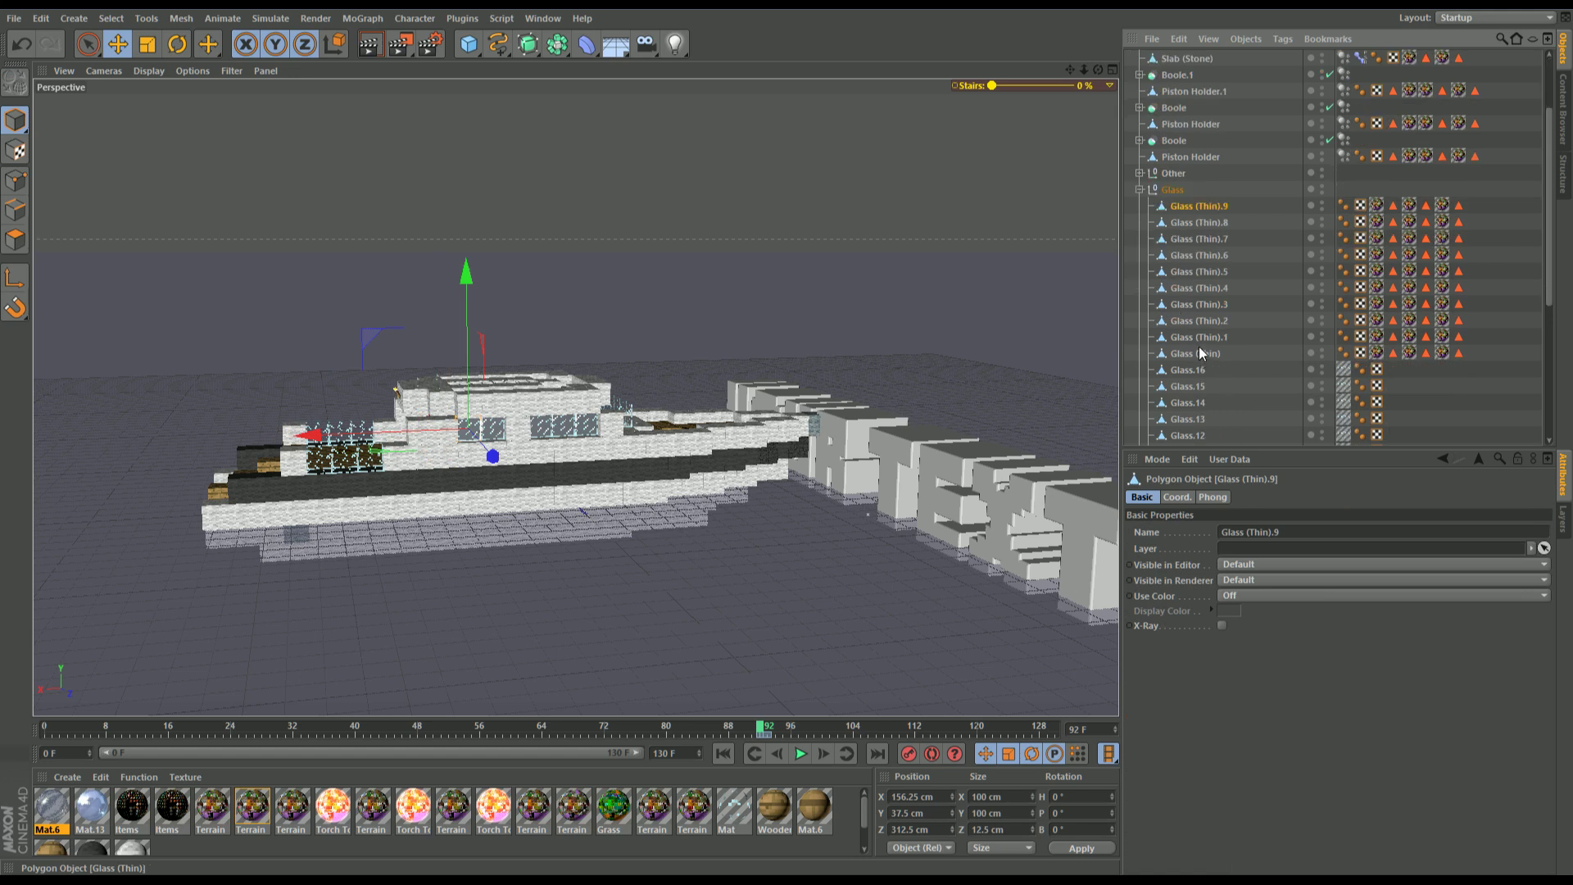
scroll(1198, 361, "down", 6)
left_click(1186, 372, "shift")
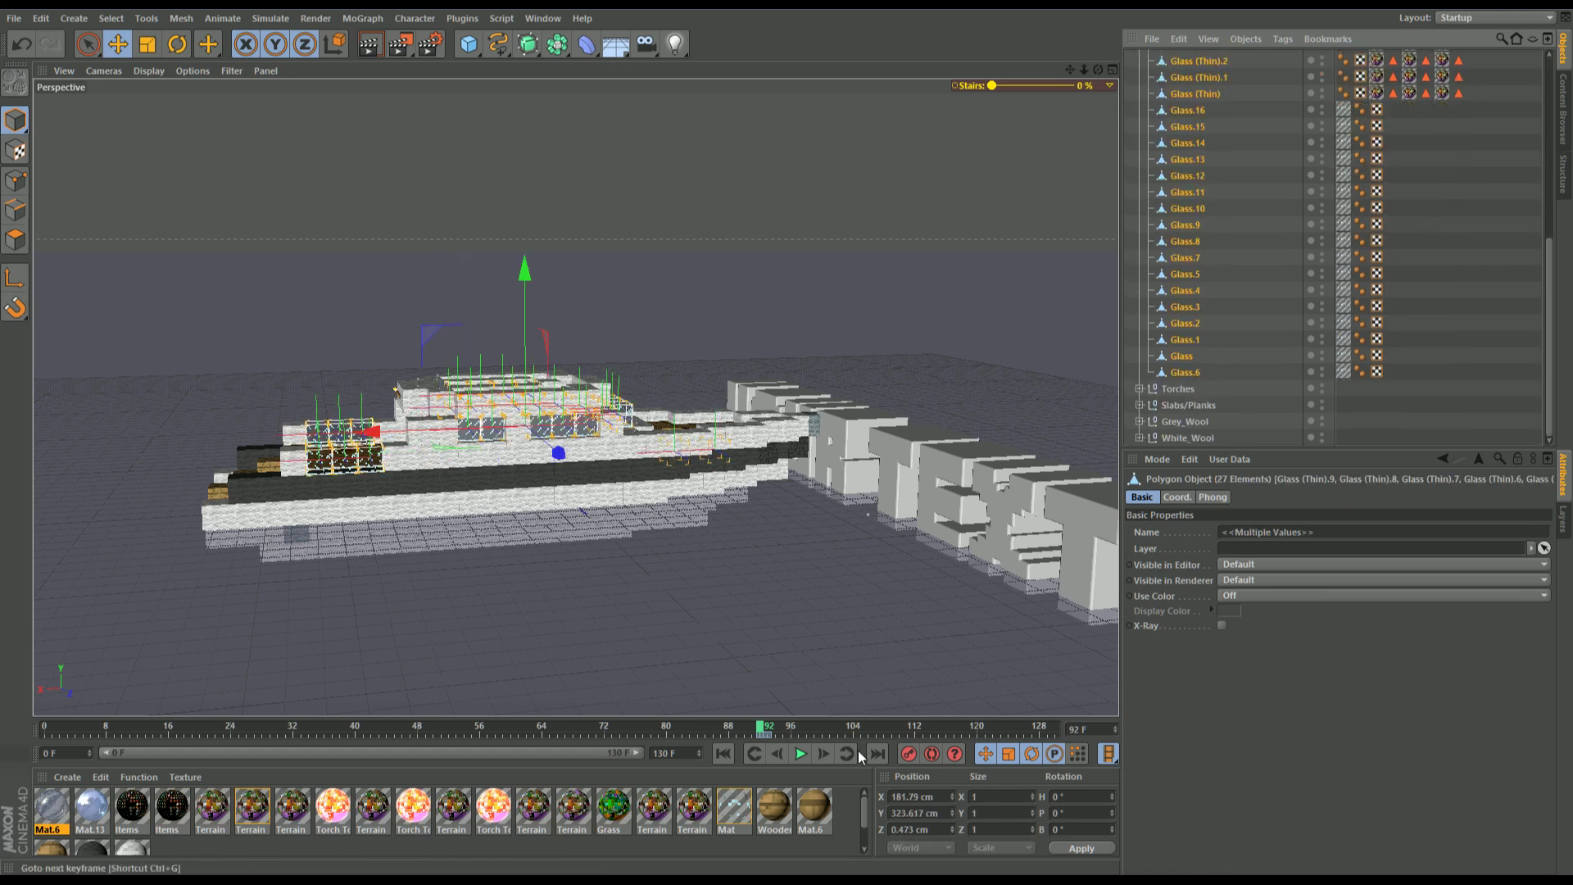
right_click(1177, 195)
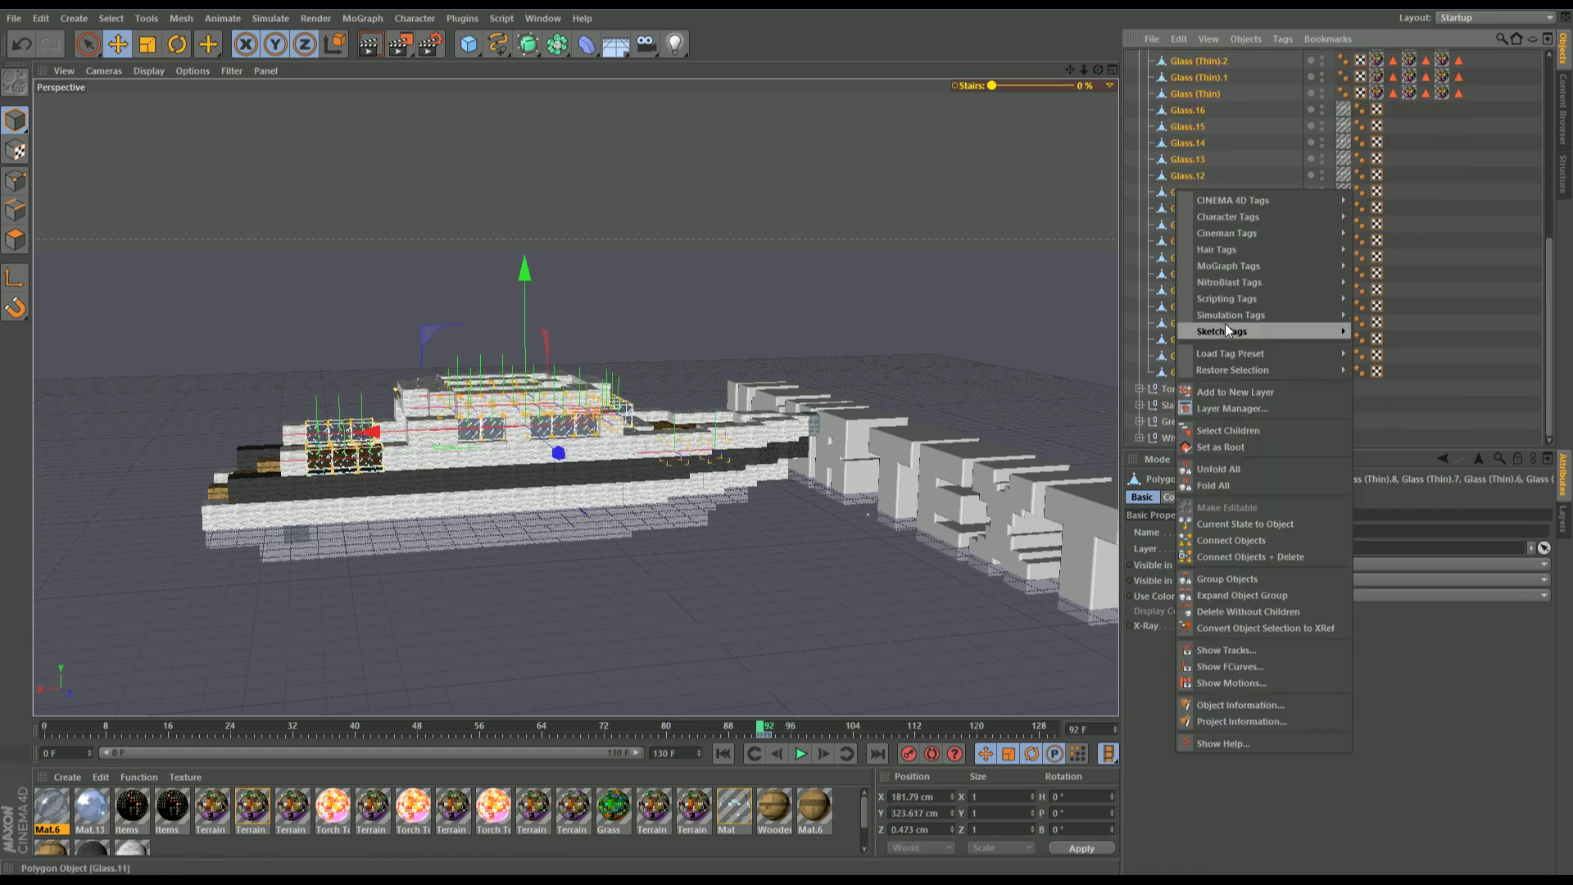
mouse_move(1229, 310)
left_click(1393, 320)
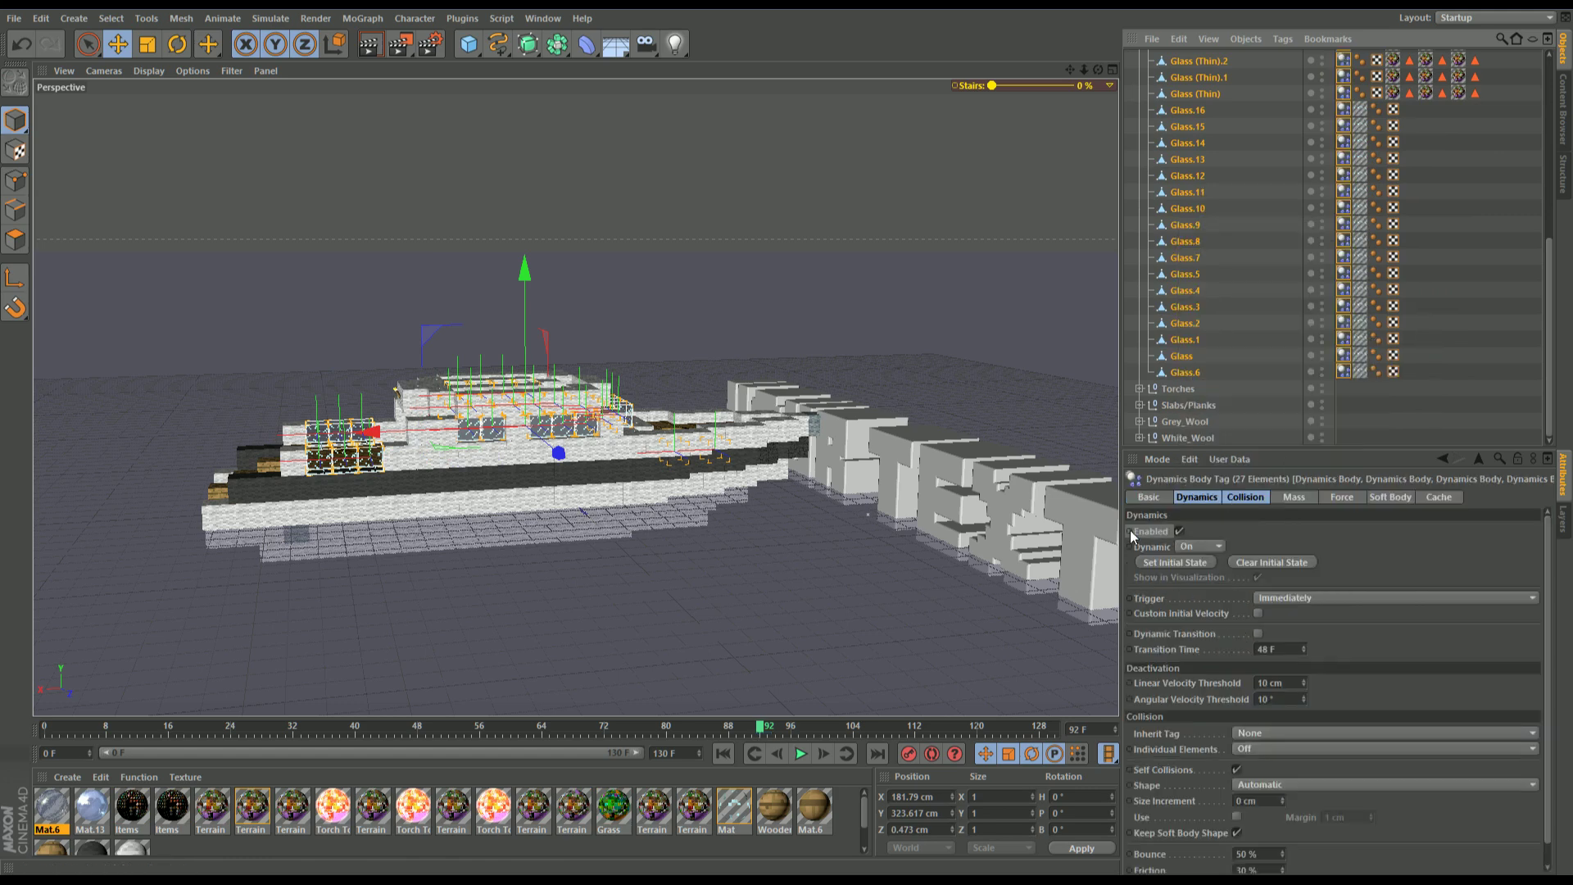
Step: Keyframe the glass rigid body tags' Enabled option off at frame 92 and on at frame 93, and collapse the Glass group
left_click(1179, 531)
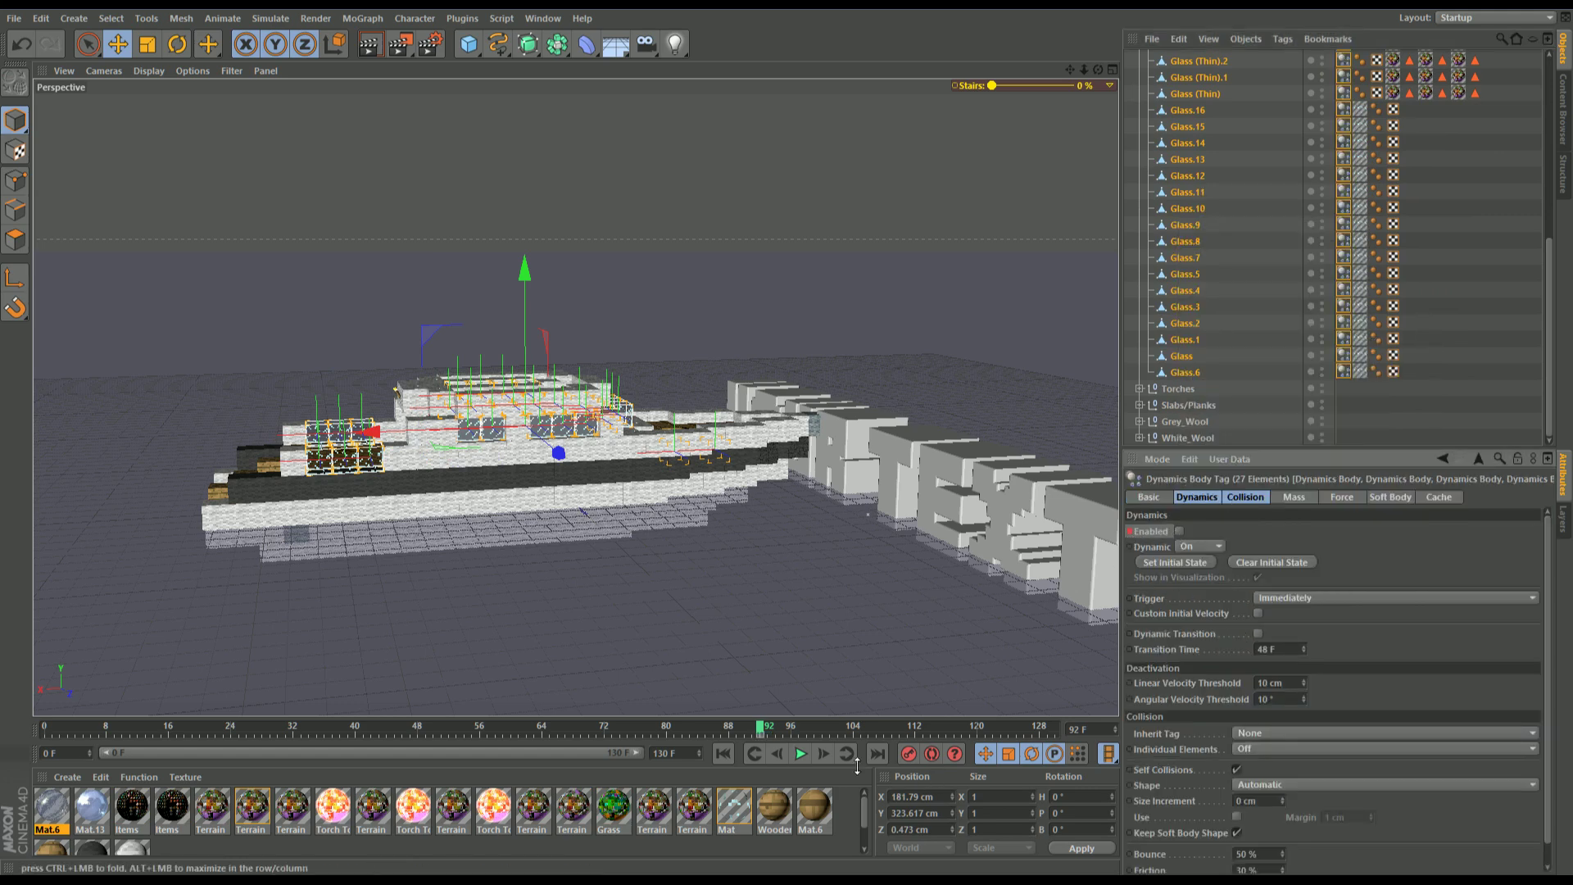
left_click(822, 753)
left_click(1179, 531)
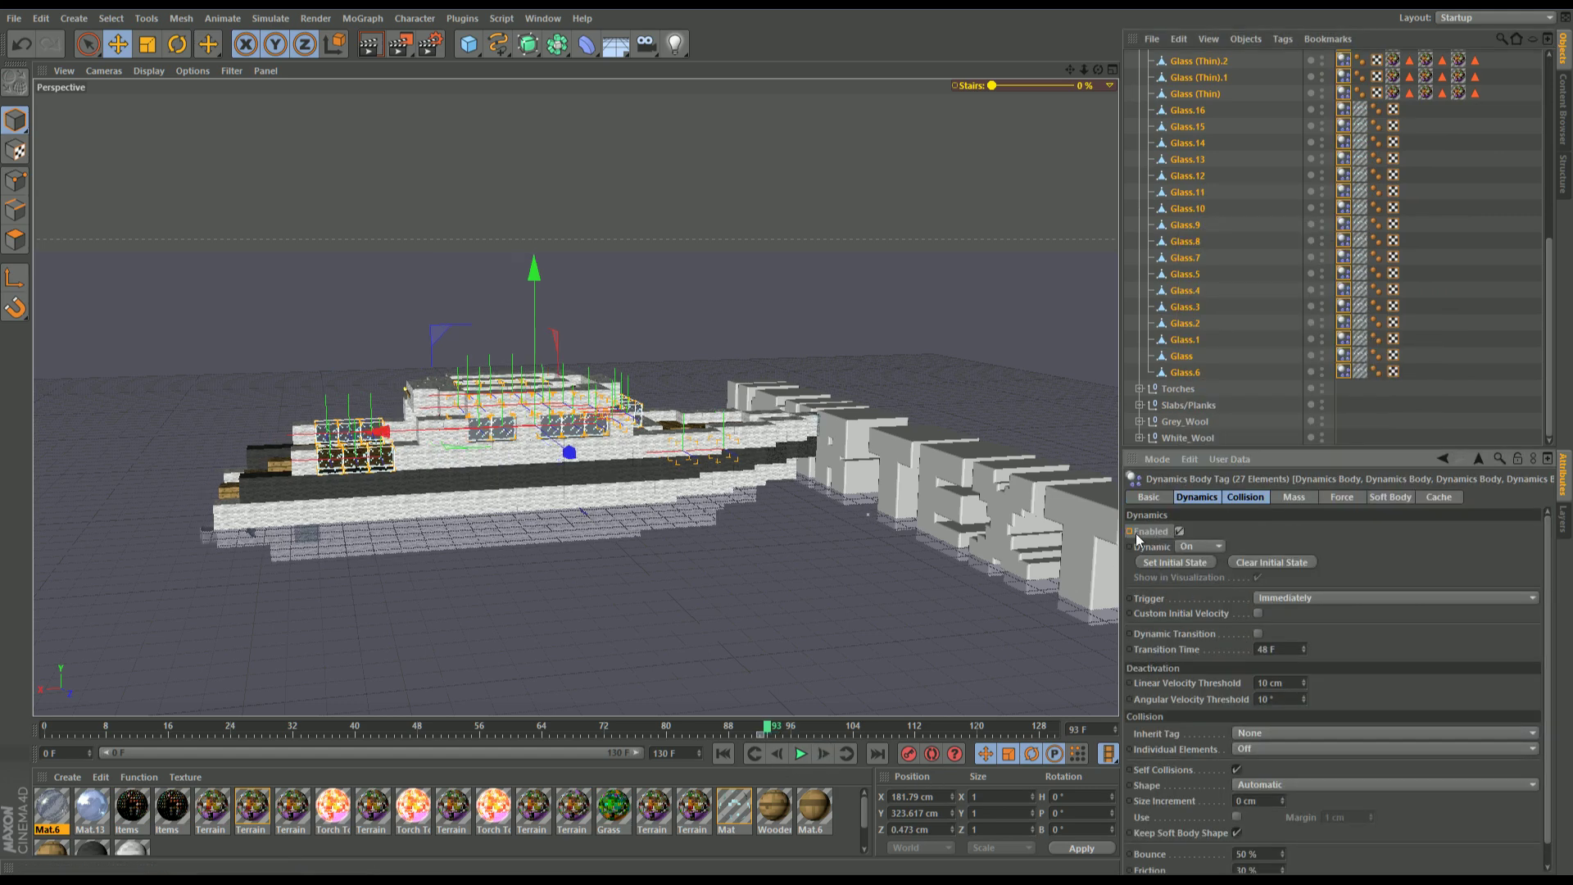
scroll(1163, 293, "up", 5)
left_click(1139, 289)
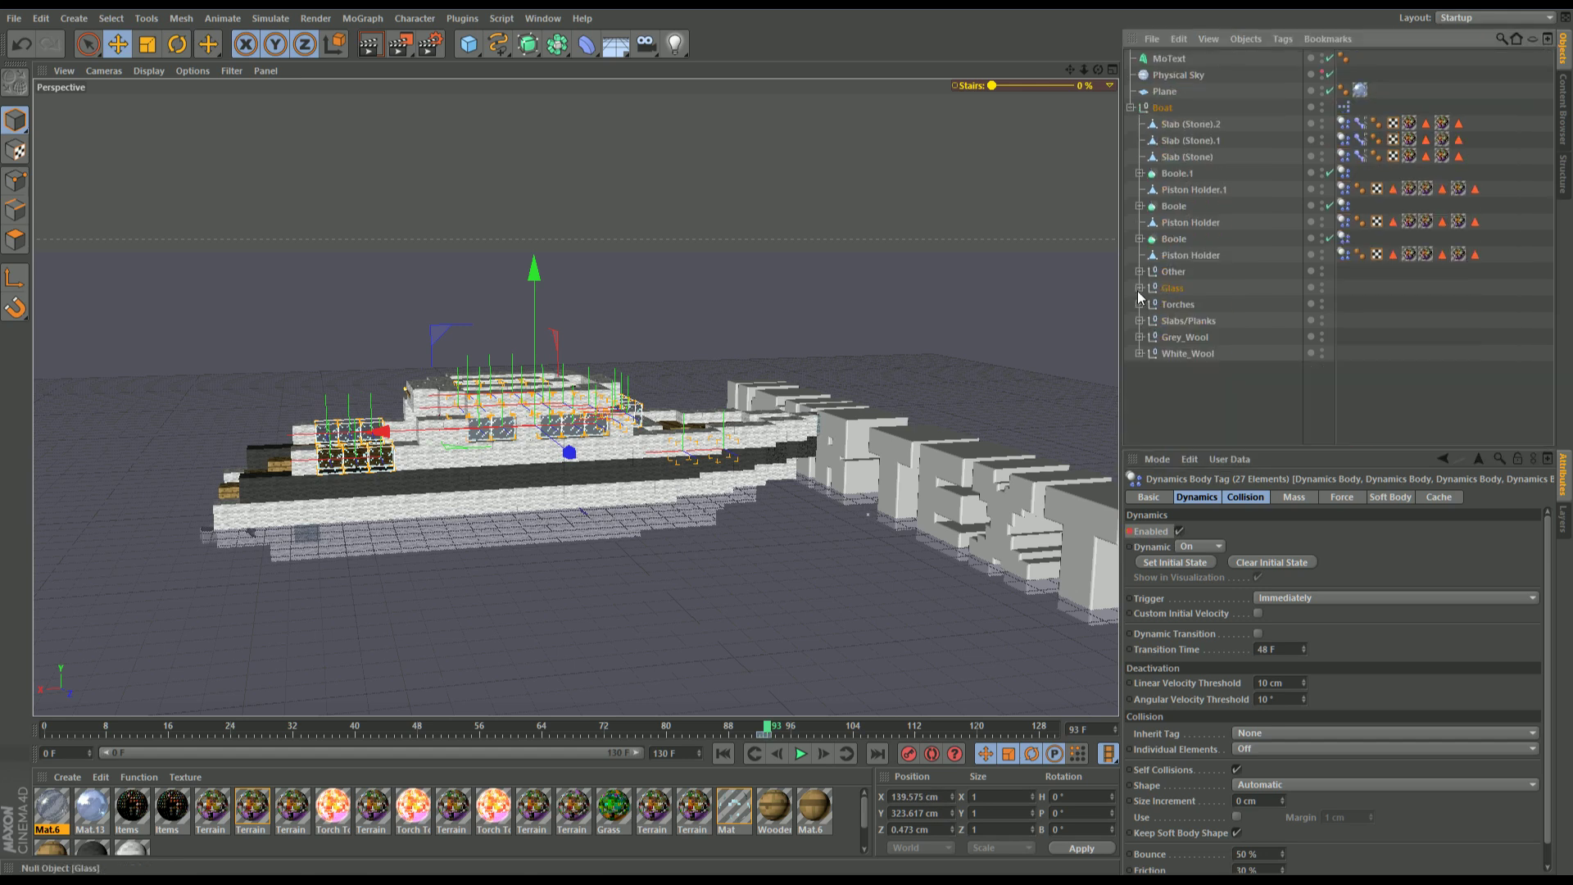
Step: Look into the Torches group and delete the whole group from the boat
left_click(1139, 304)
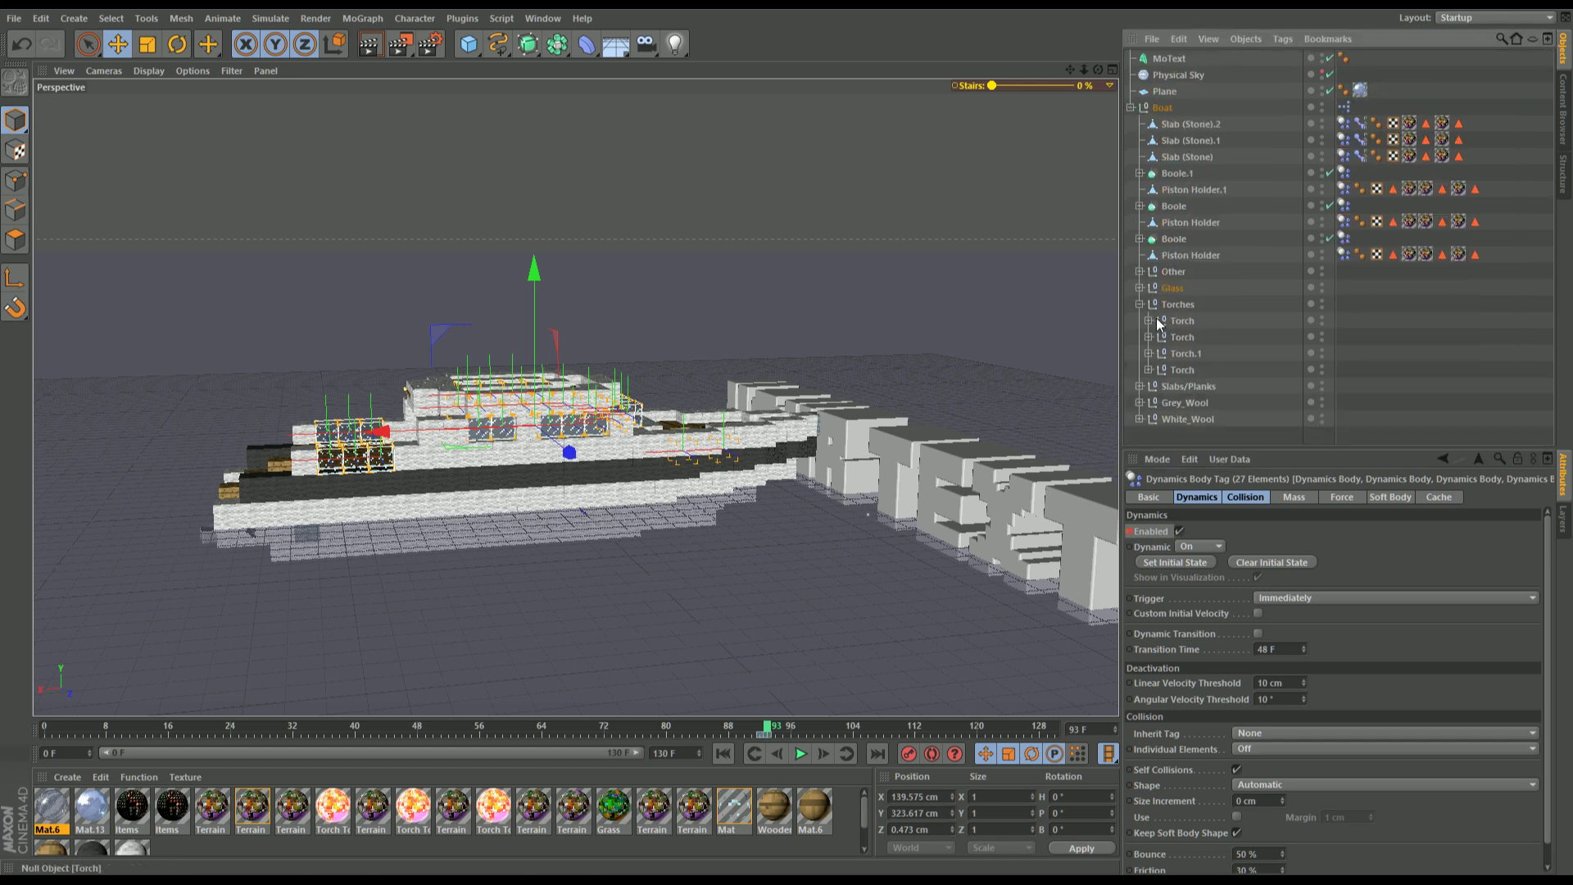
left_click(1139, 304)
left_click(1179, 304)
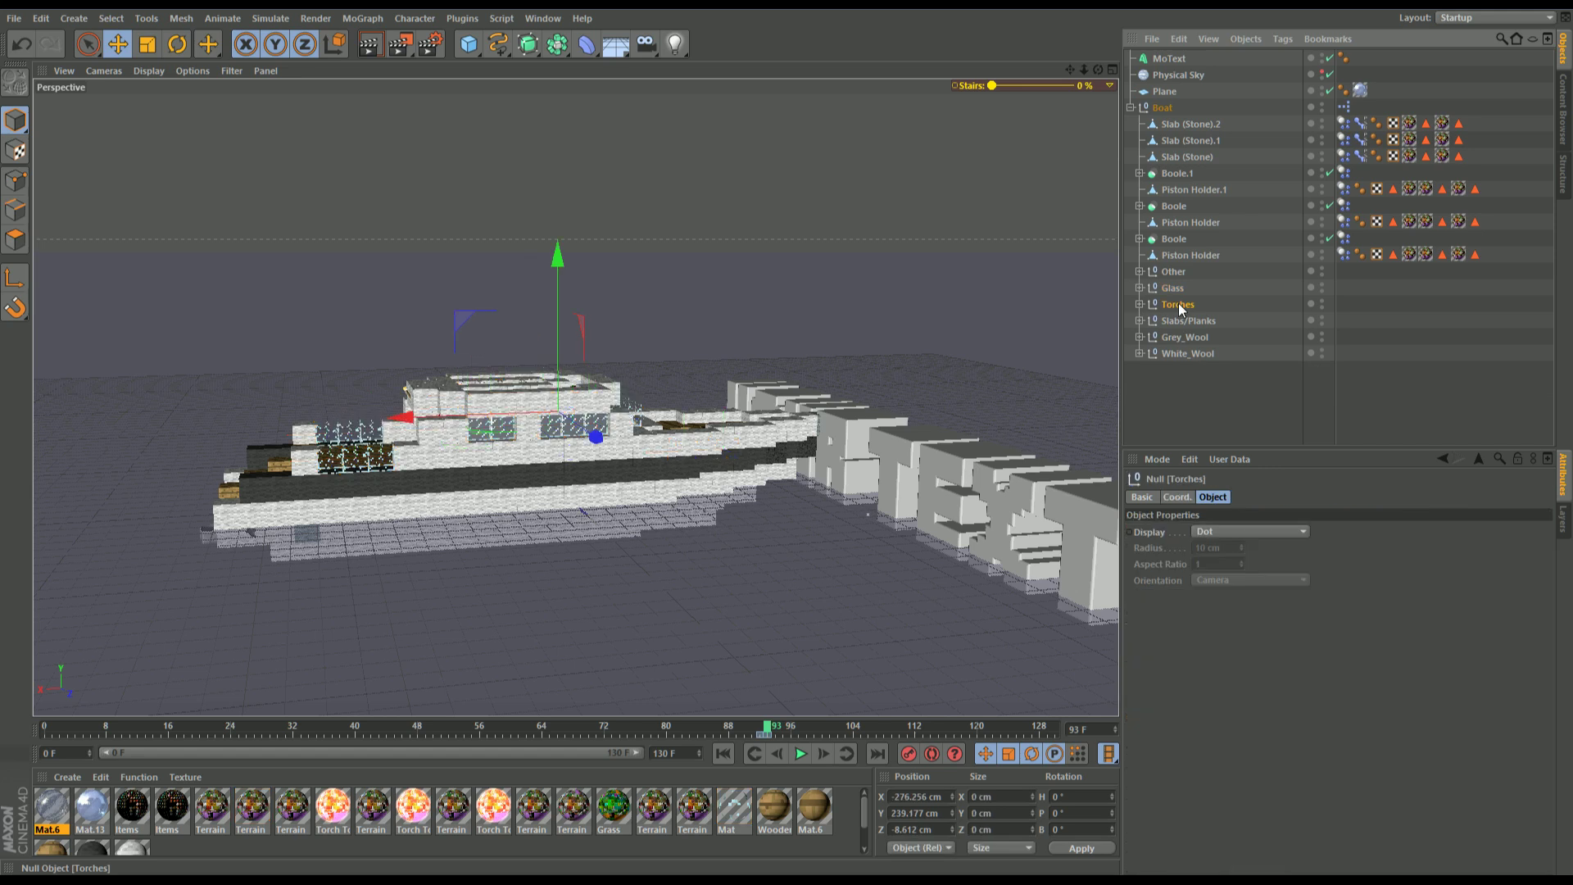
key("Delete")
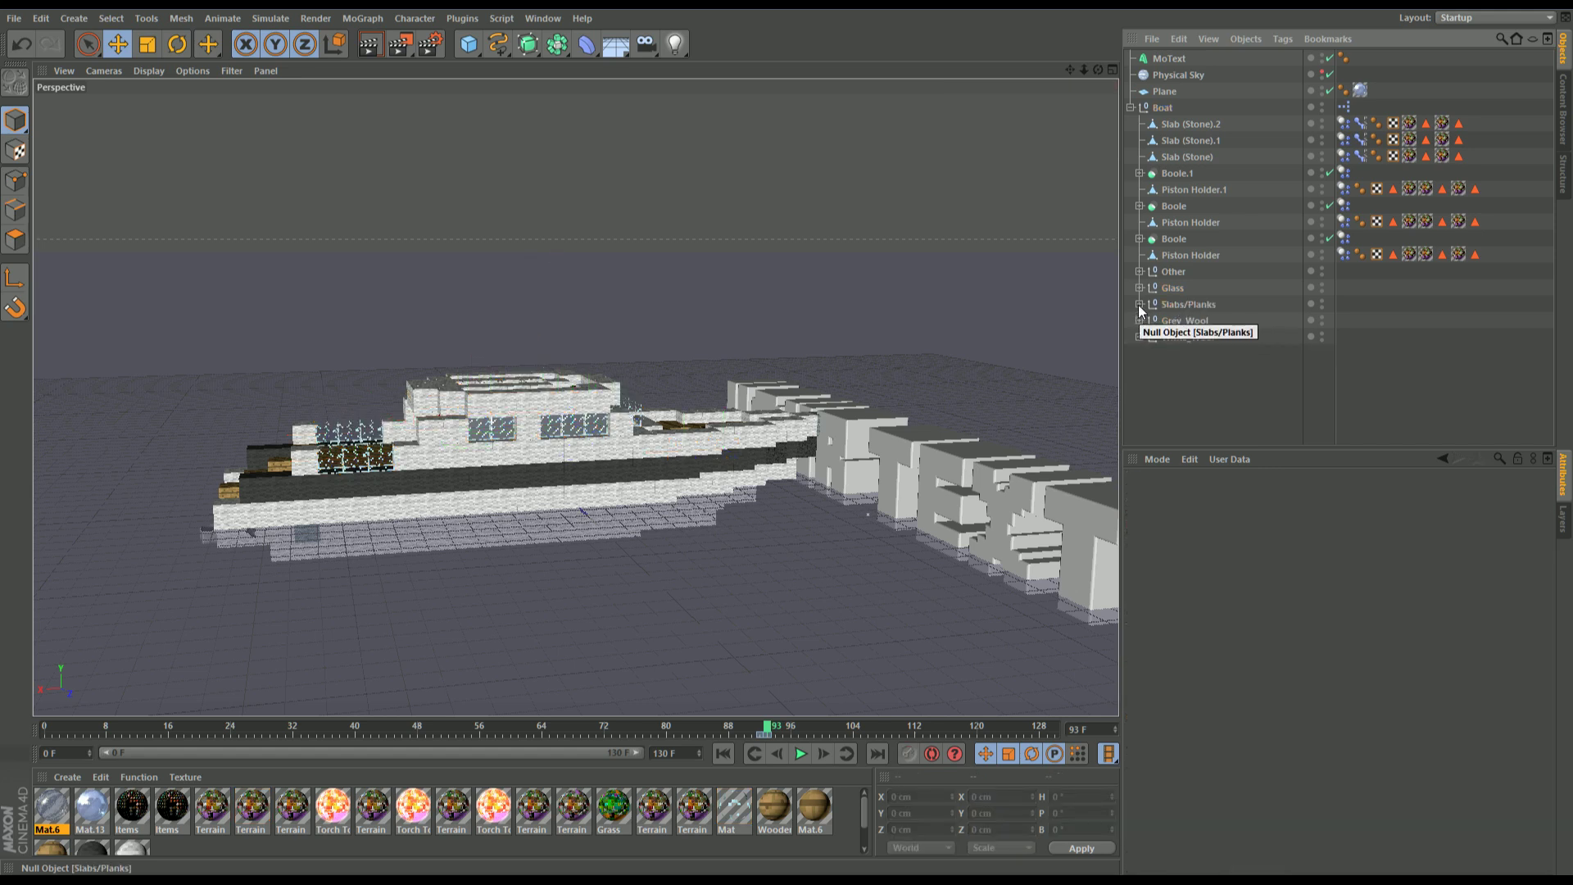
Step: Apply a Rigid Body simulation tag to all wooden slabs and planks in the Slabs/Planks group
left_click(1138, 304)
left_click(1183, 328)
scroll(1187, 336, "down", 15)
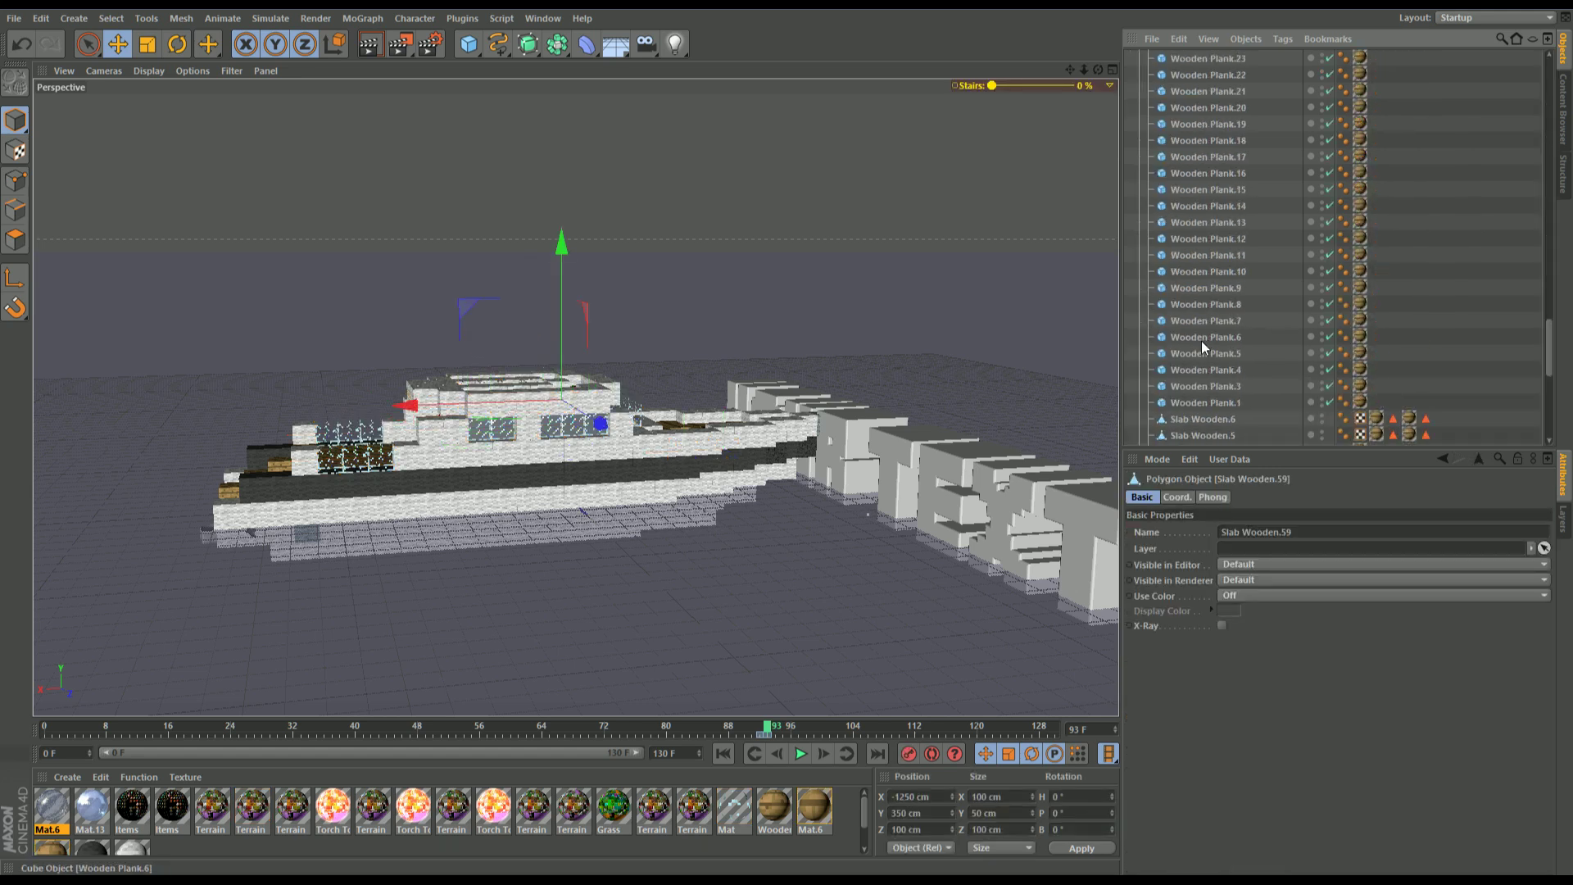
left_click(1183, 404, "shift")
right_click(1208, 312)
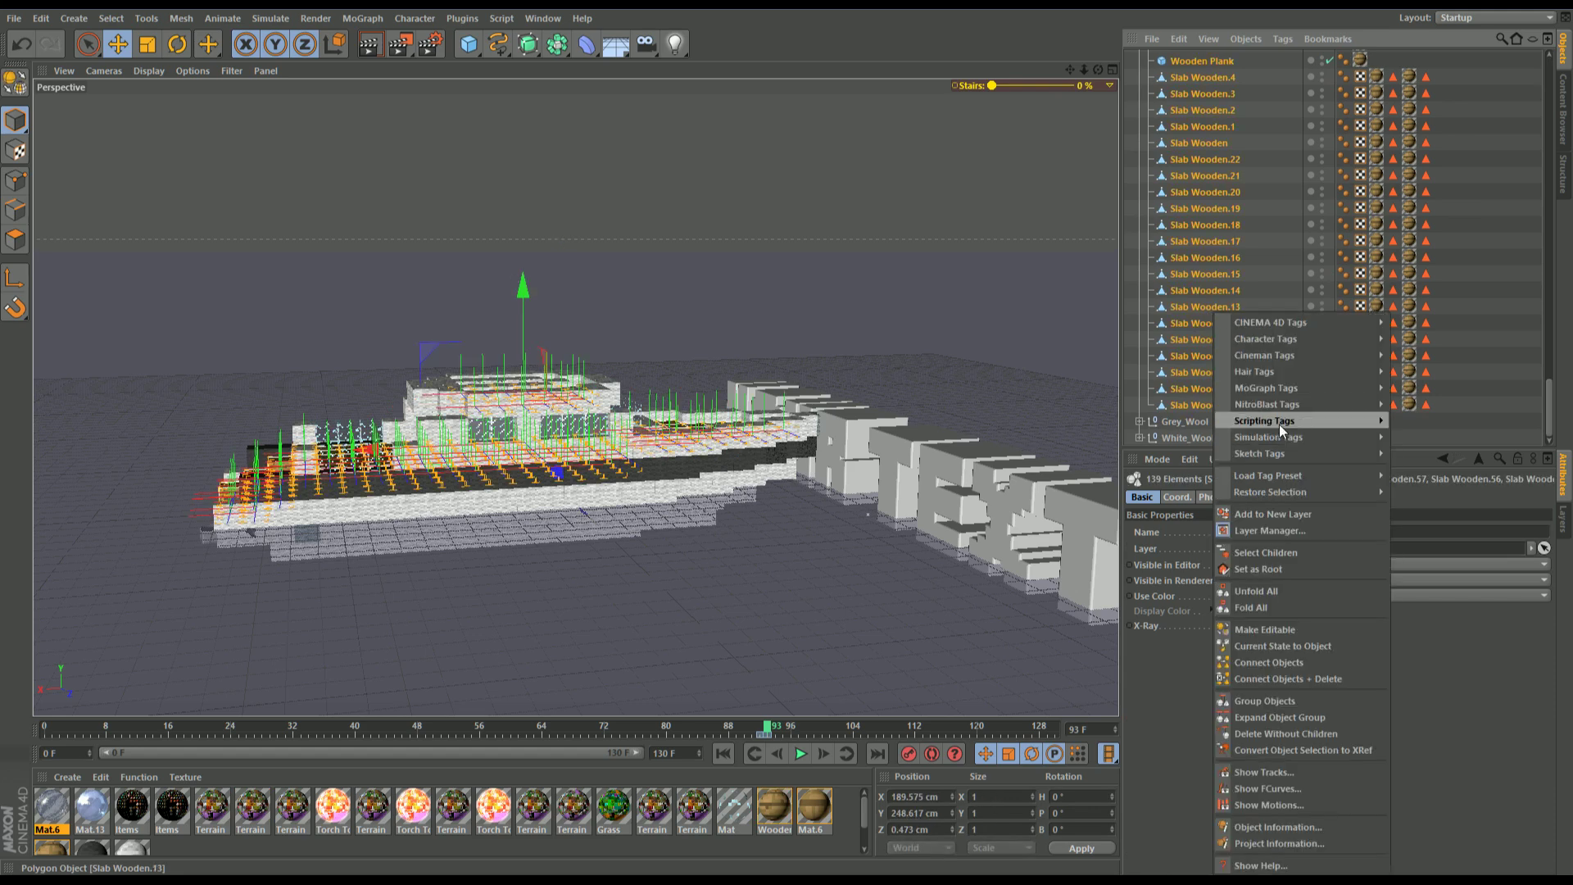
mouse_move(1280, 439)
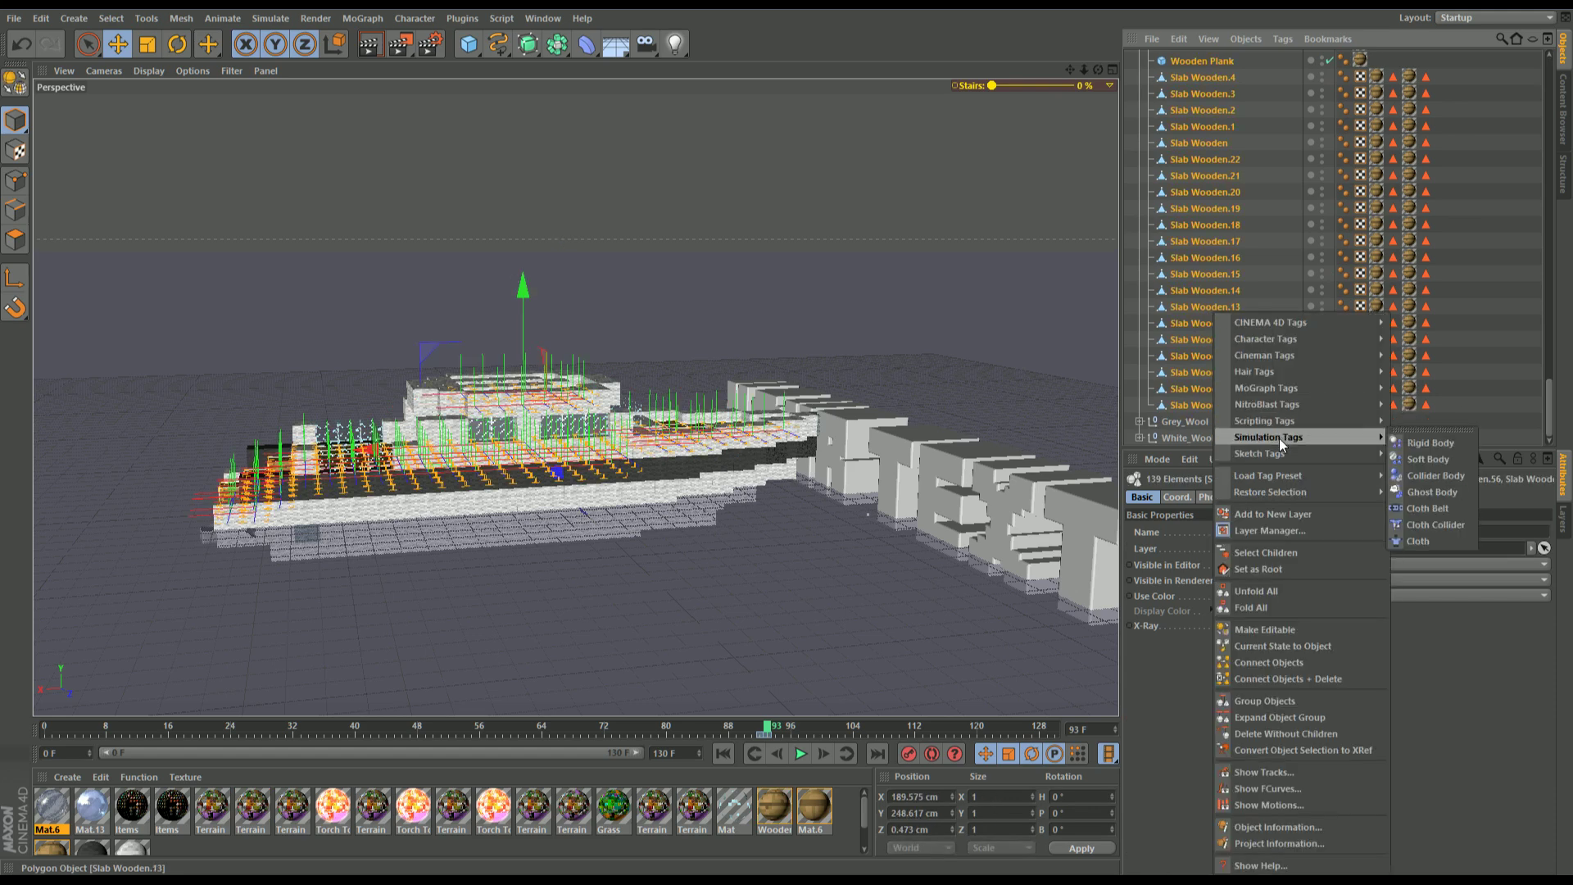
left_click(1434, 445)
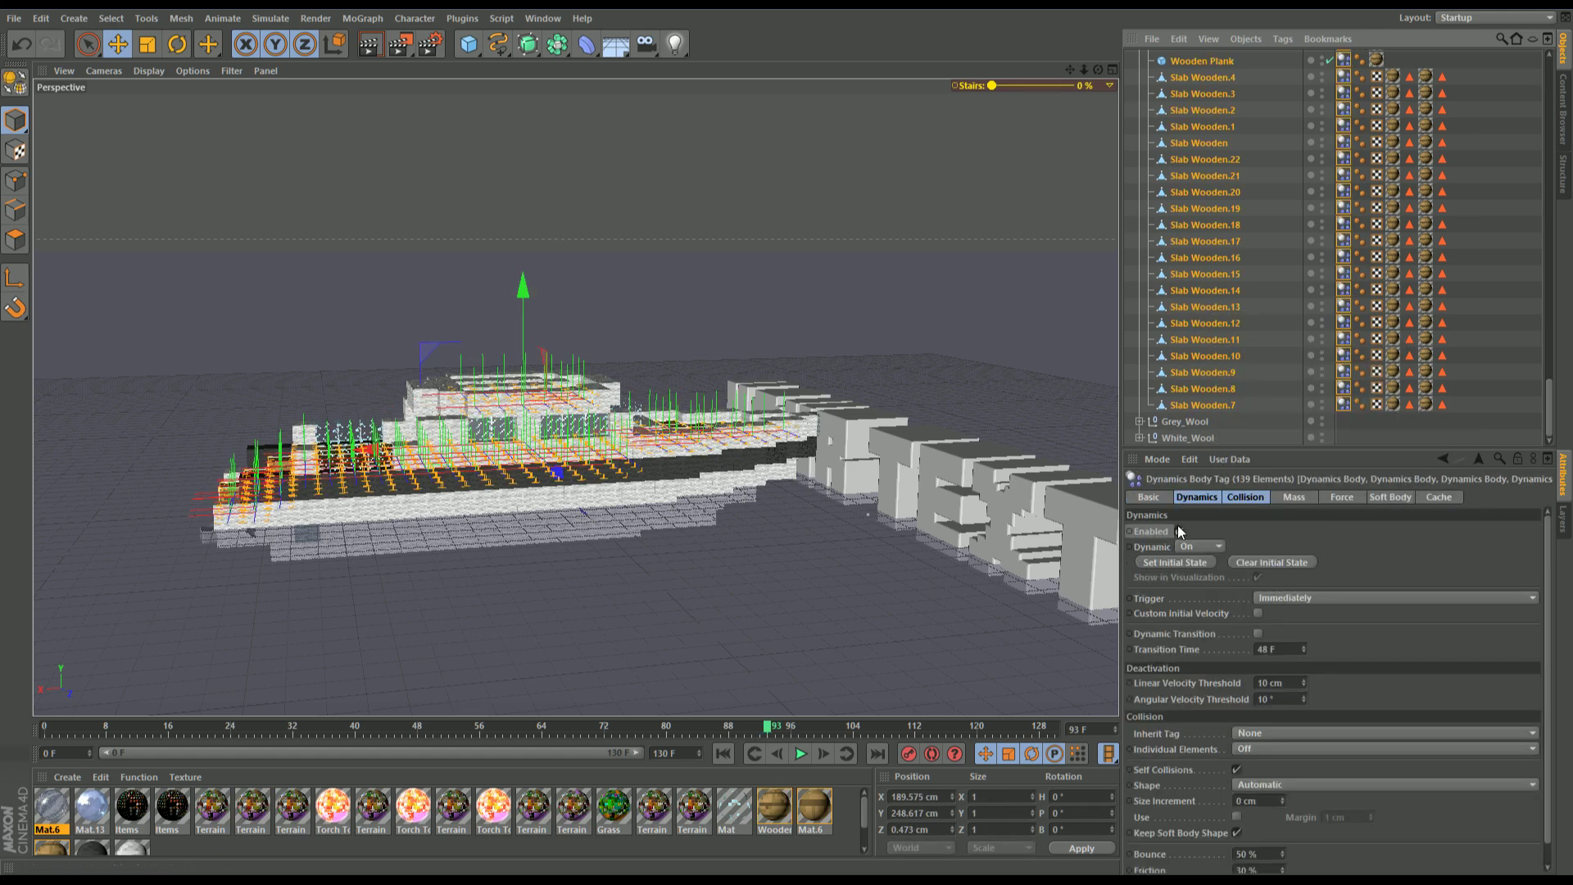
Step: Keyframe the slab and plank tags' Enabled option on at frame 93 and off at frame 92, return to frame 93, and collapse the group
left_click(1130, 531, "ctrl")
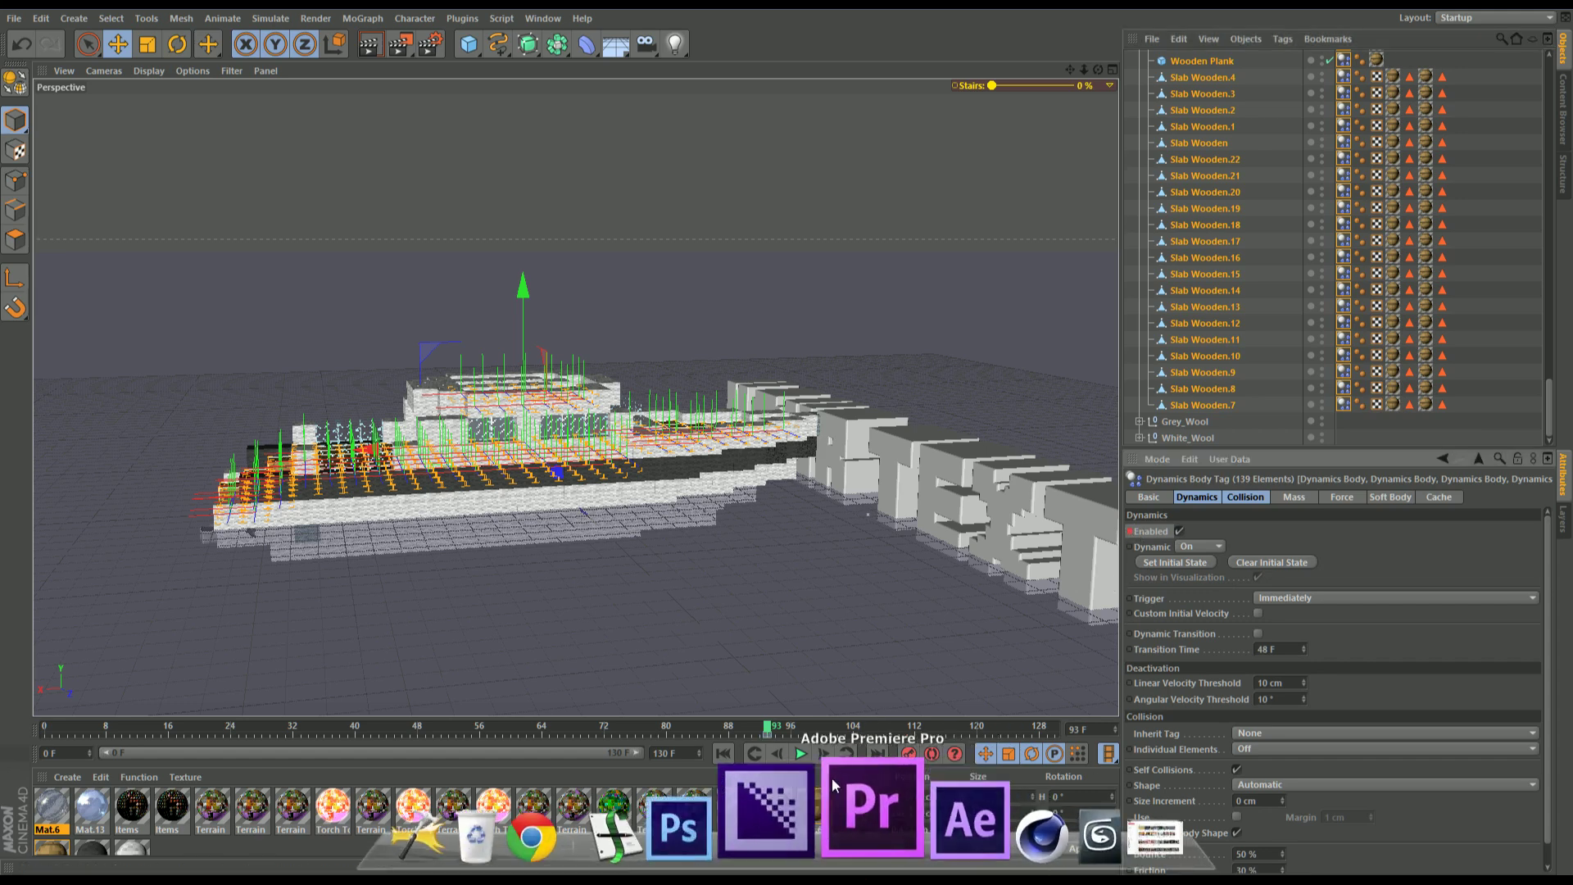
key("f")
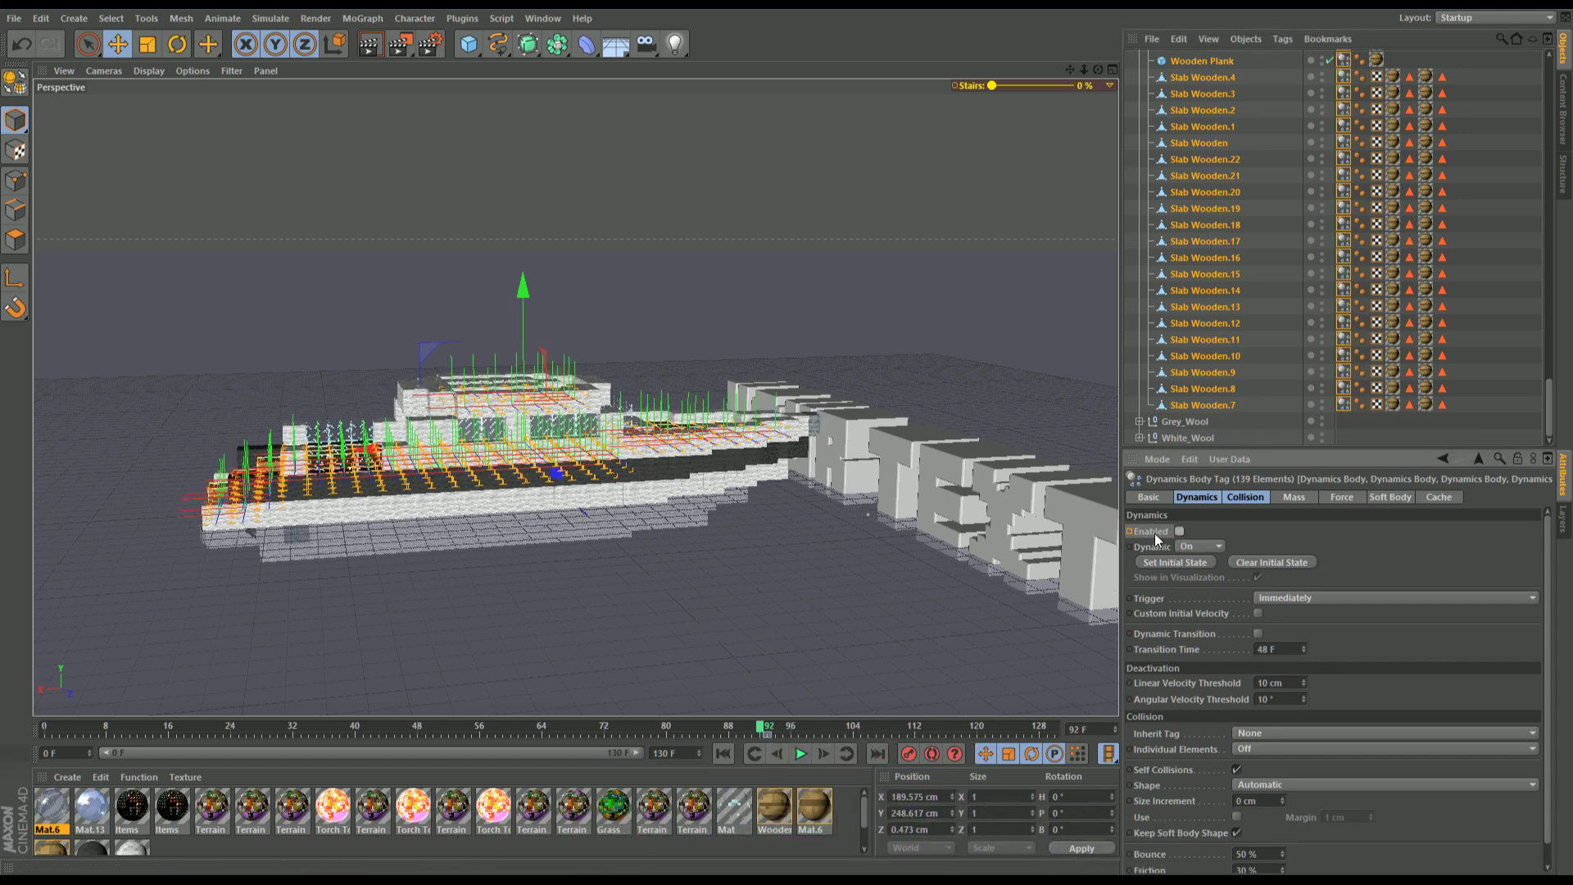
left_click(1129, 531, "ctrl")
left_click_drag(761, 731, 14, 759)
left_click_drag(502, 729, 767, 730)
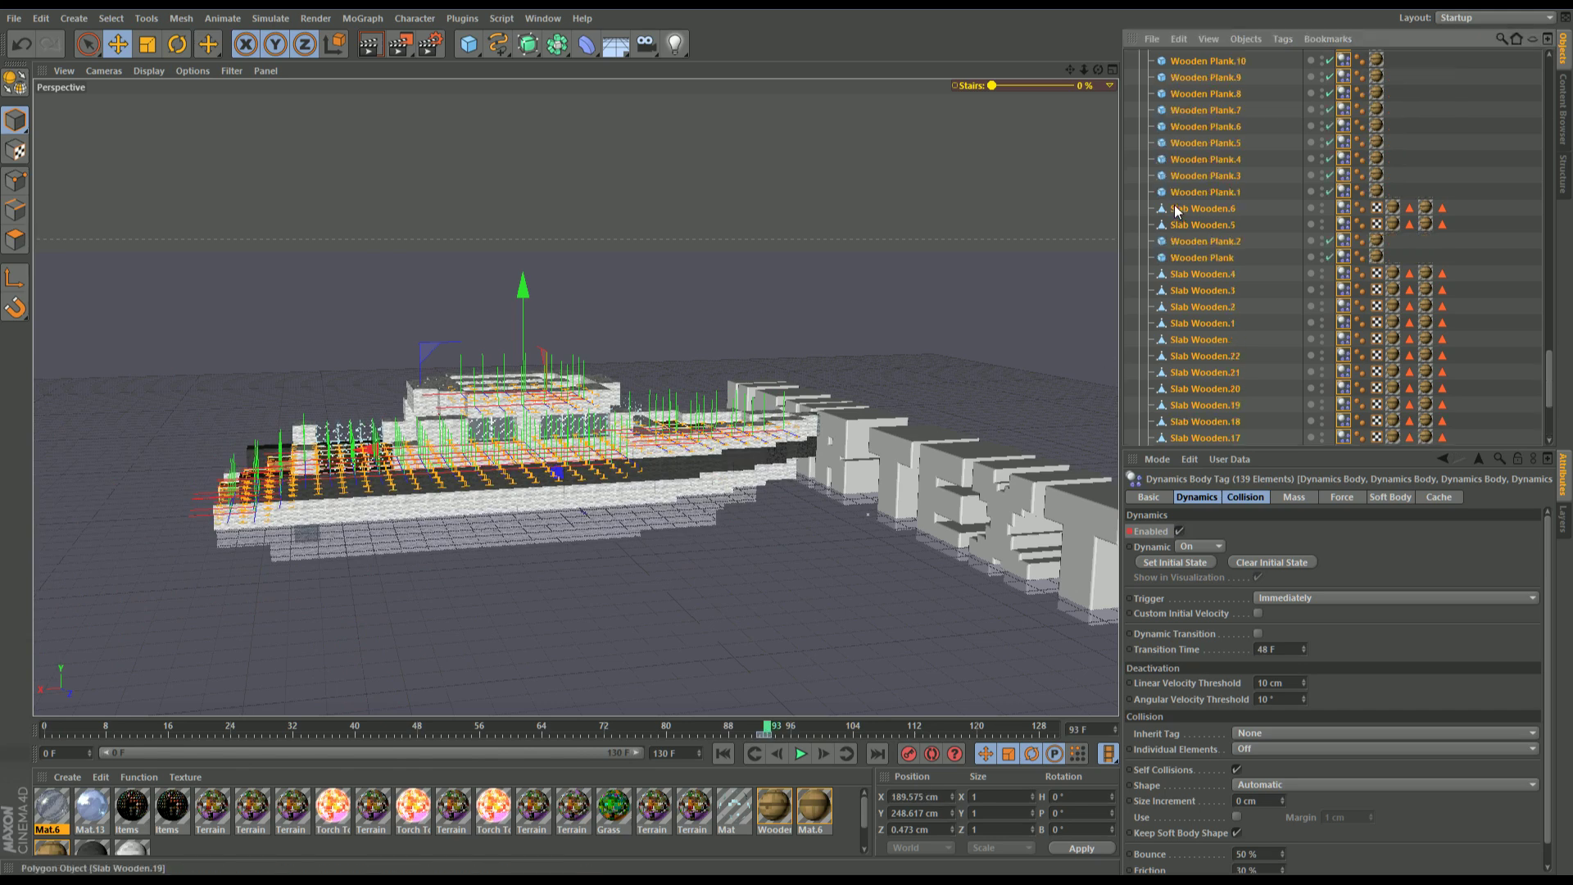
scroll(1177, 209, "up", 10)
left_click(1140, 101)
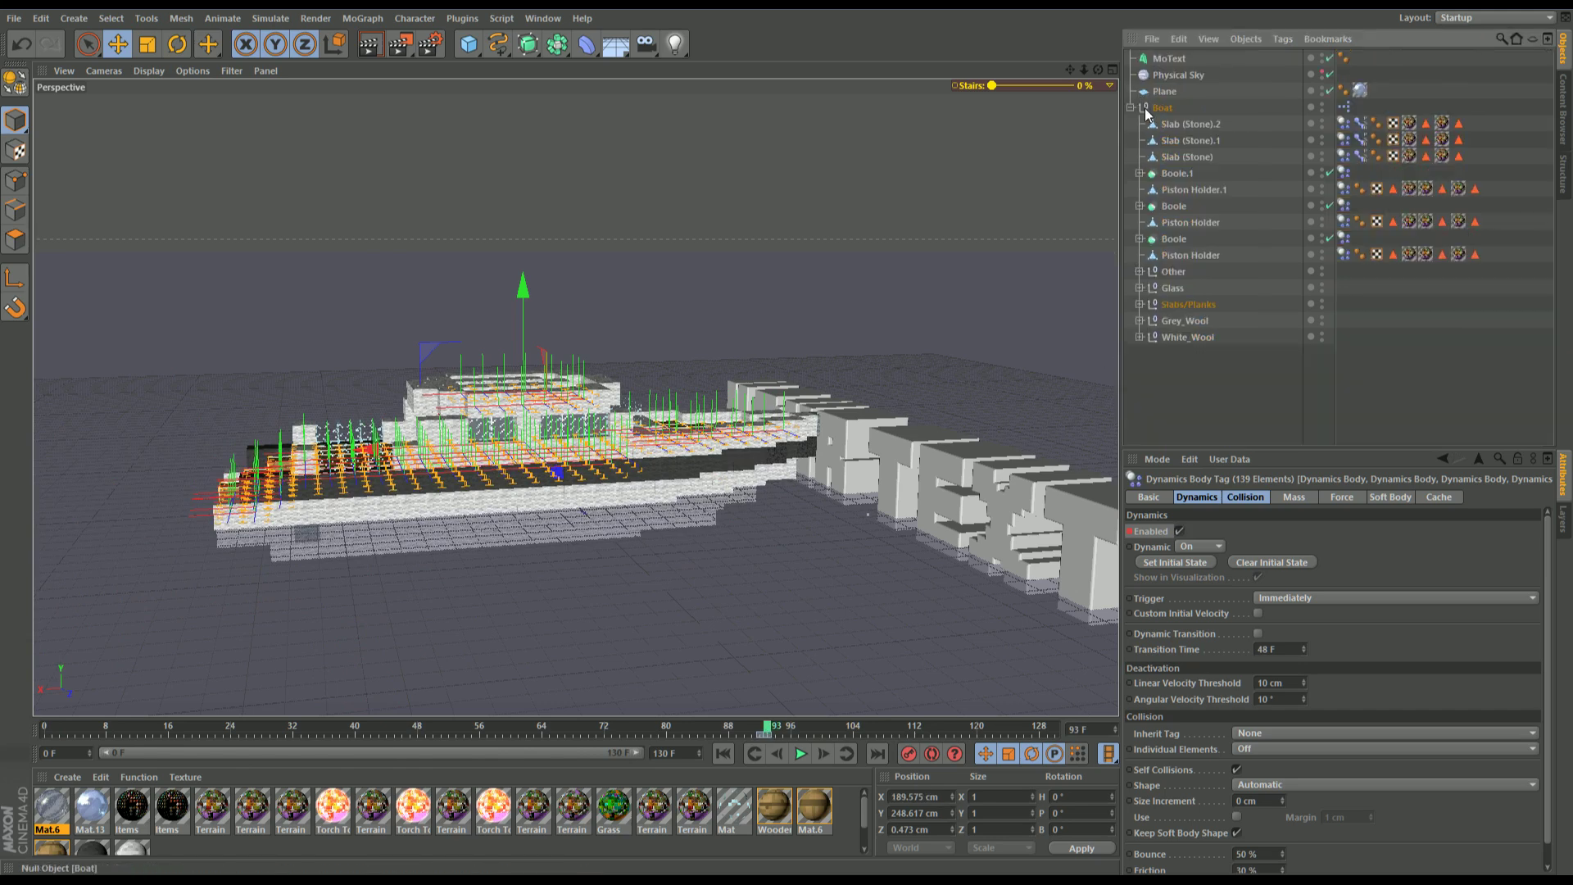
Step: Apply a Rigid Body simulation tag to all cubes in the Grey_Wool group, from Grey Wool.53 to Grey Wool
left_click(1147, 347)
left_click(1139, 321)
scroll(1206, 139, "down", 5)
scroll(1188, 283, "up", 5)
left_click(1198, 337)
scroll(1204, 333, "down", 15)
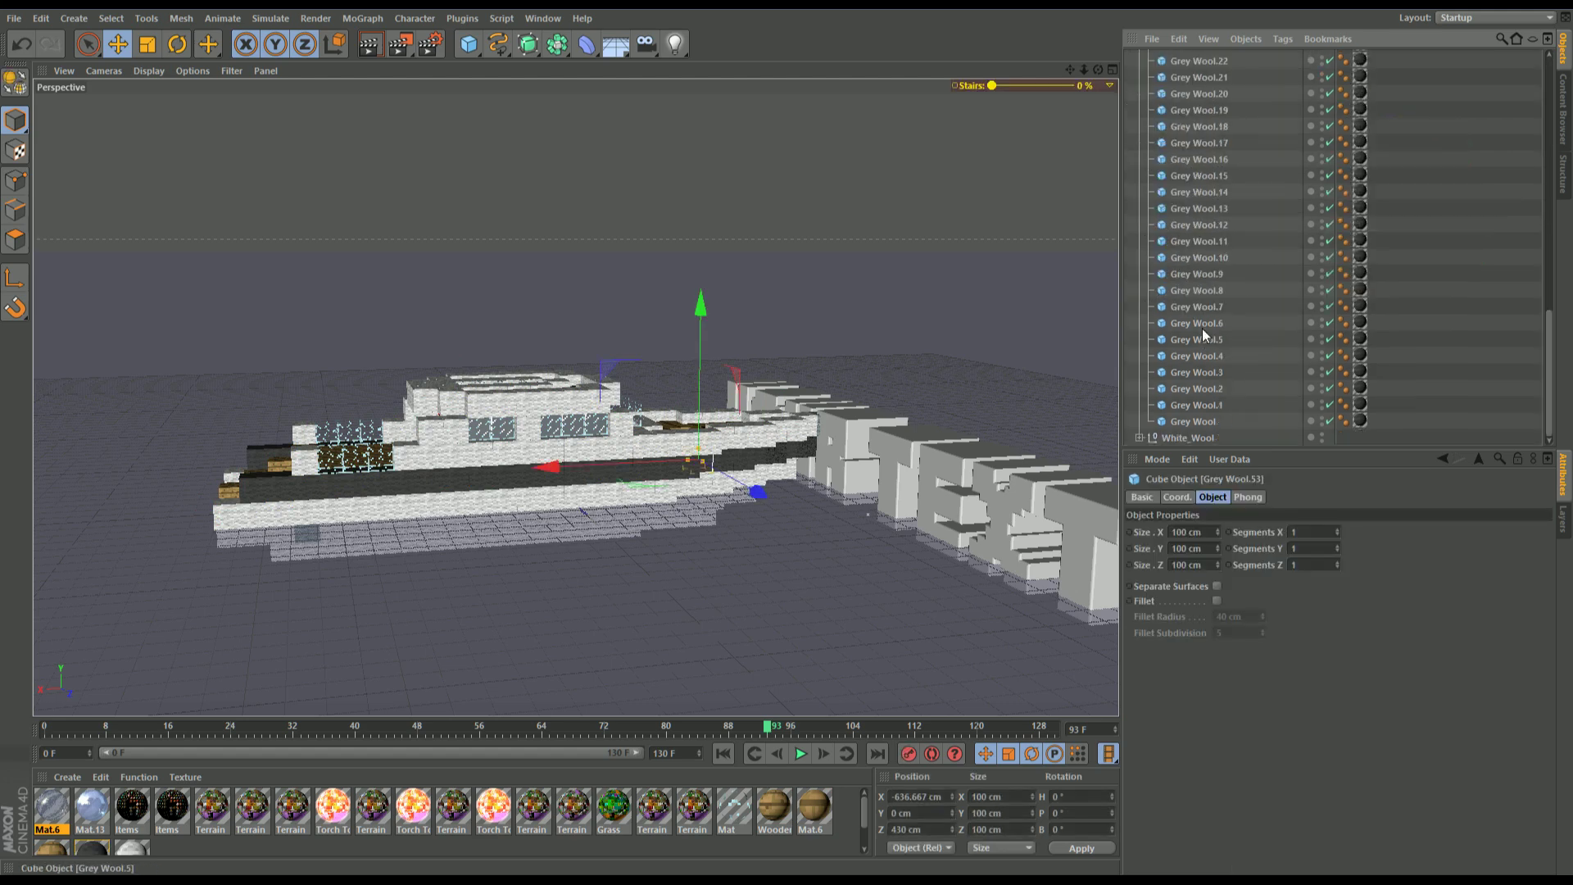
left_click(1187, 420, "shift")
right_click(1193, 316)
mouse_move(1278, 437)
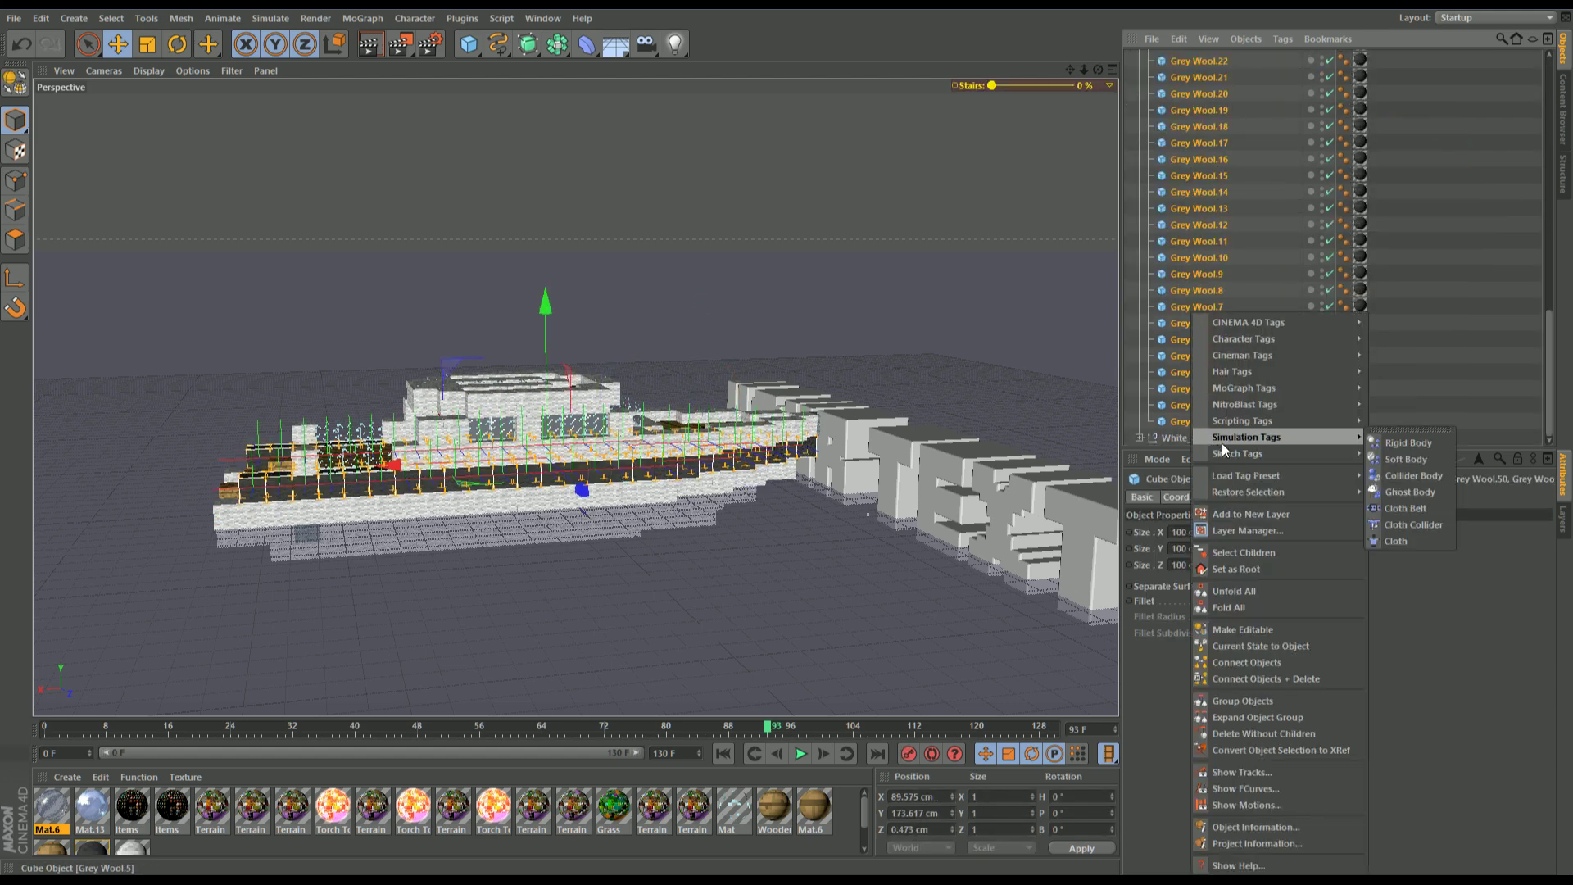
left_click(1391, 449)
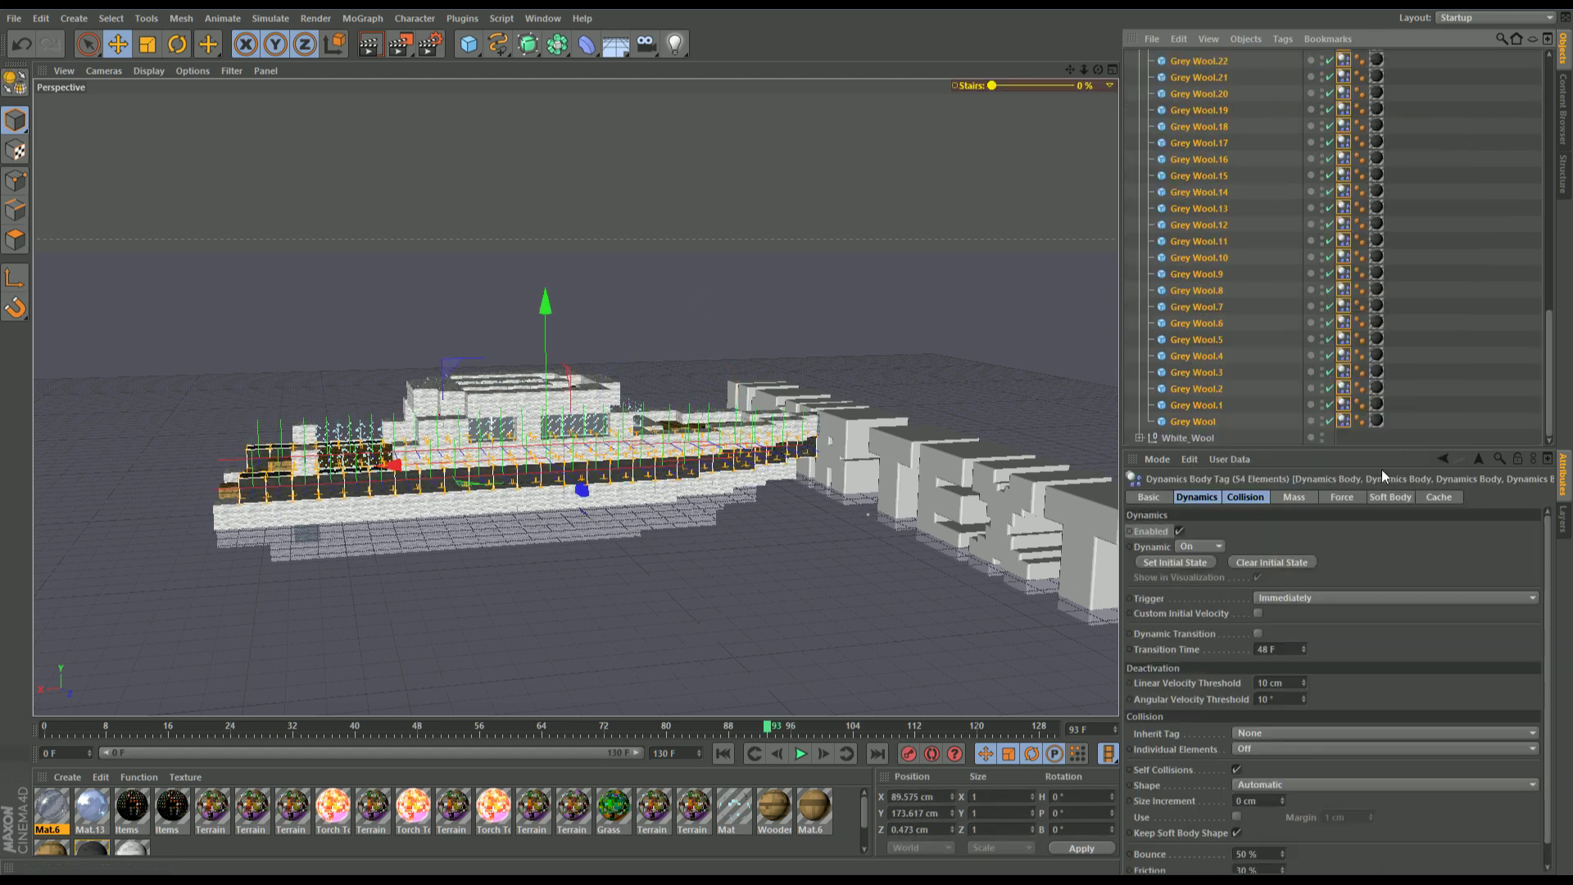
Step: Keyframe the grey wool rigid body tags' Enabled option on at frame 93 and off at frame 92
left_click(1153, 530)
key("f")
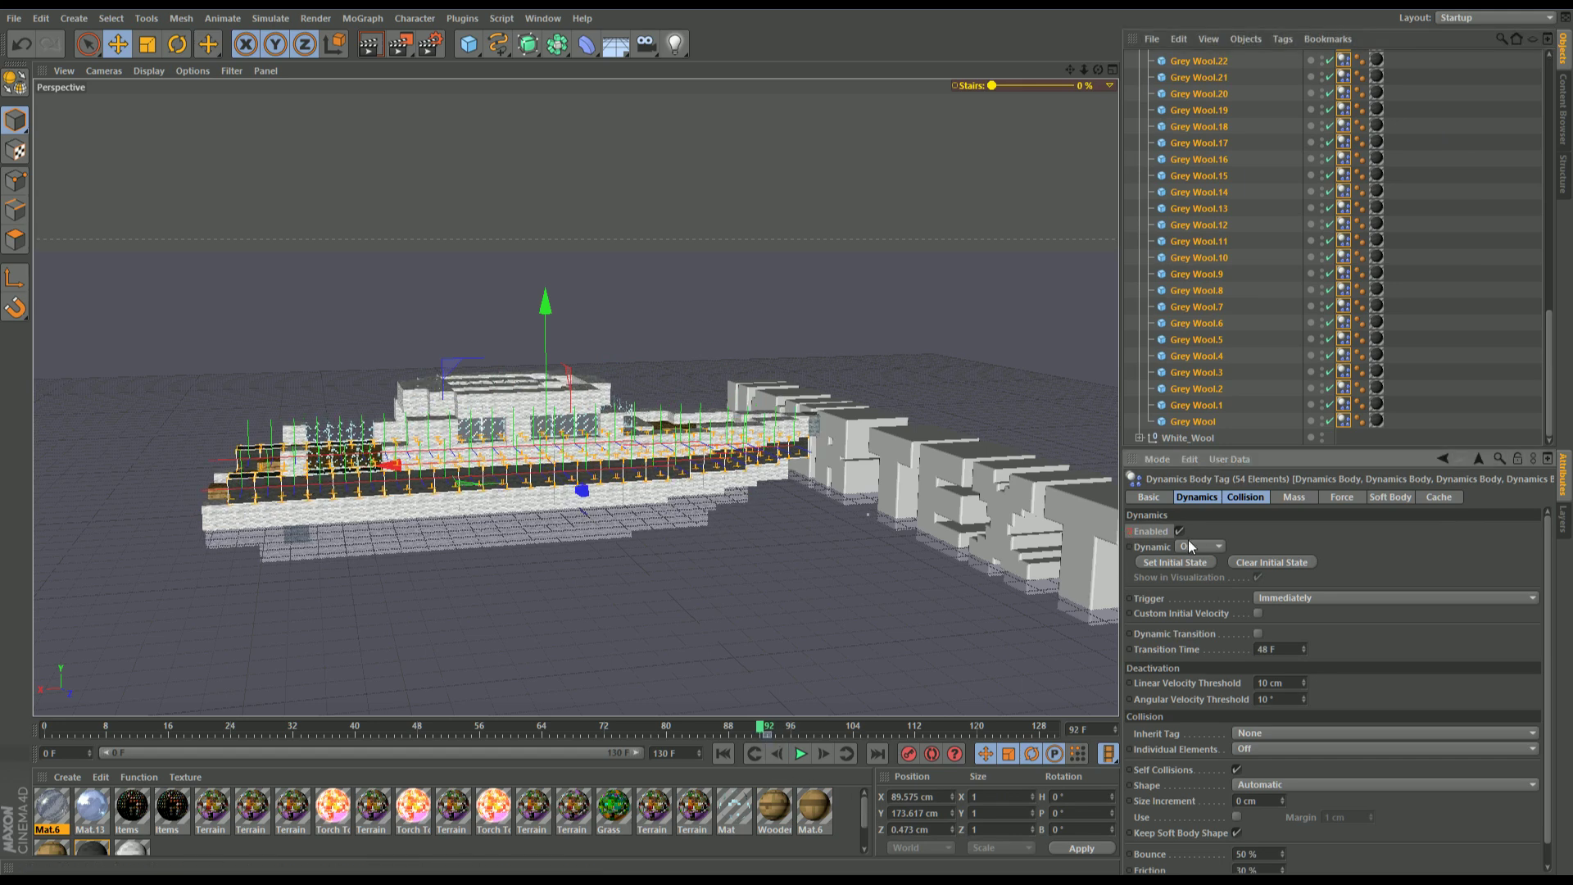
left_click(1129, 531, "ctrl")
scroll(1267, 323, "up", 10)
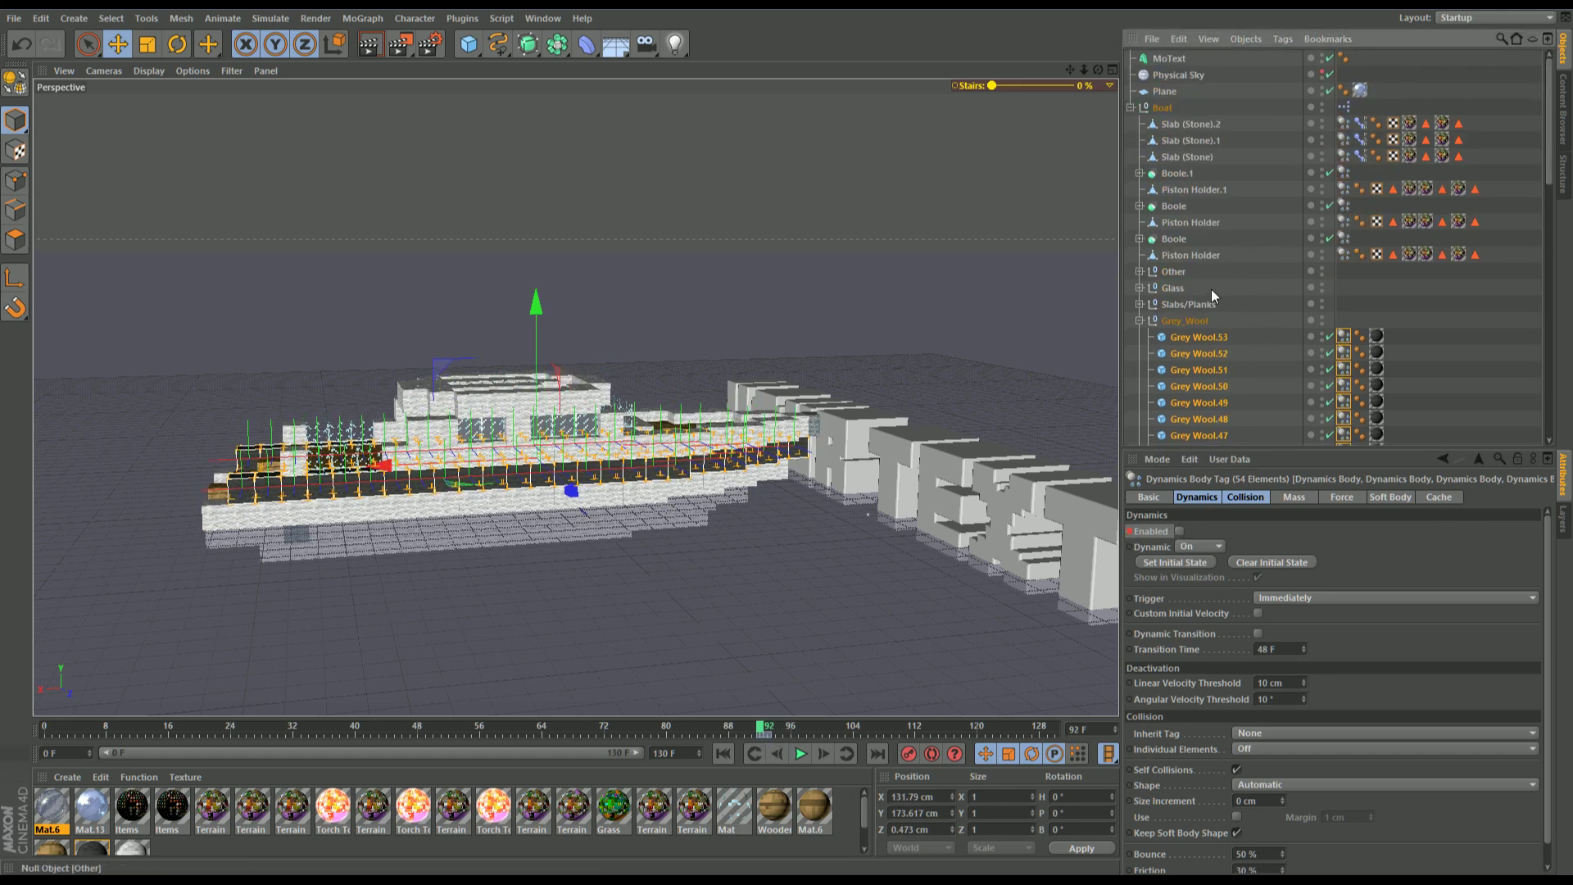
Step: Apply a Rigid Body simulation tag to all cubes in the White_Wool group, leaving the Grey_Wool group collapsed
left_click(1139, 321)
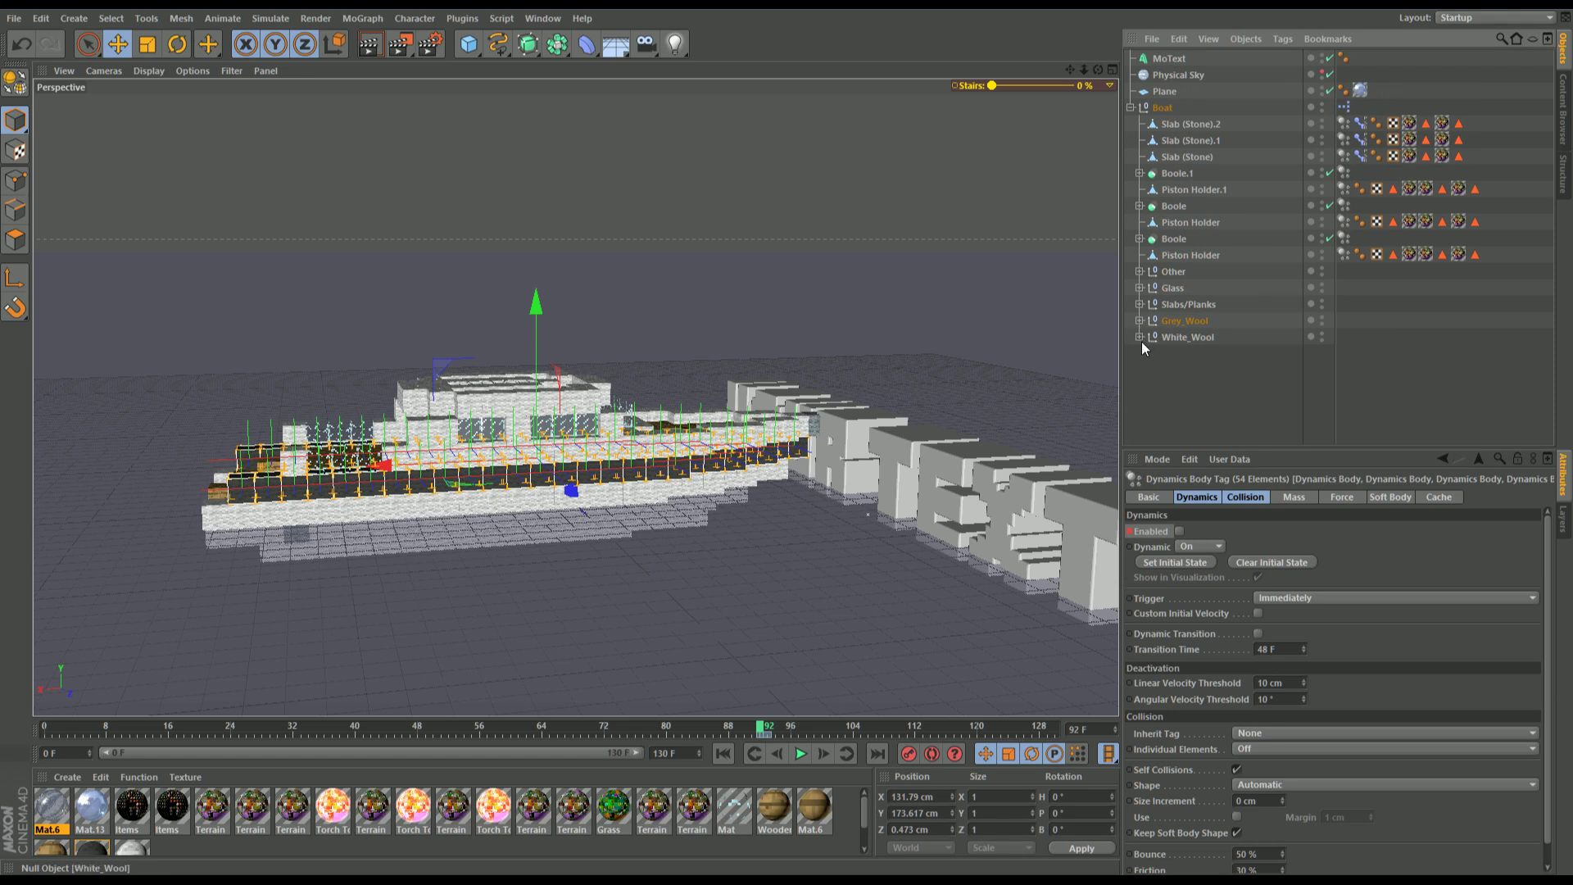
left_click(1139, 337)
left_click(1204, 354)
scroll(1217, 348, "down", 5)
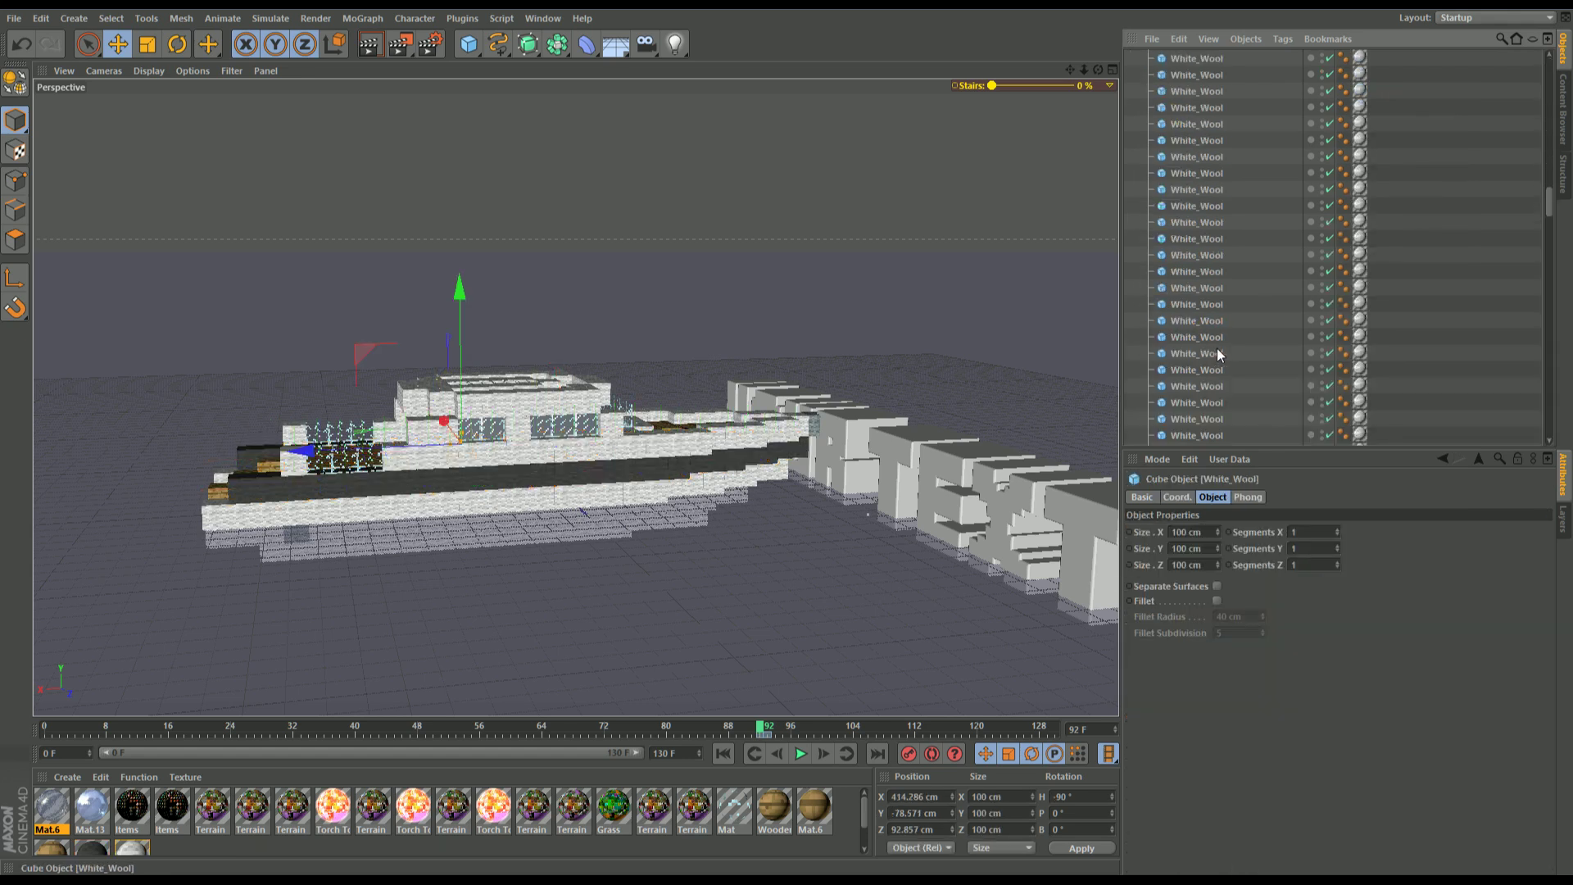
scroll(1221, 356, "down", 5)
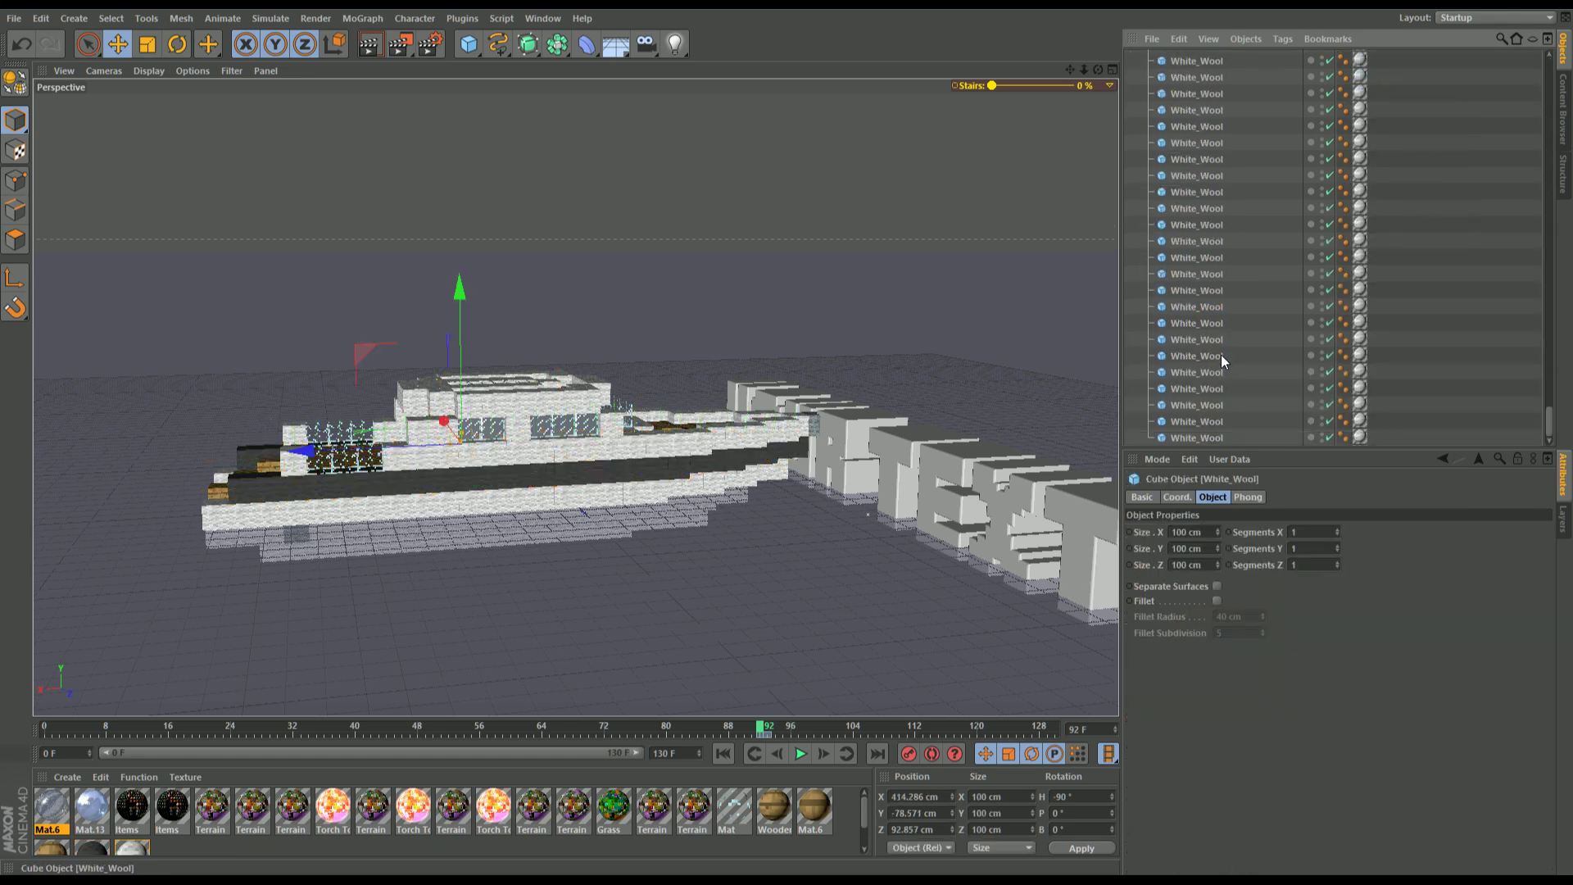
left_click(1201, 439, "shift")
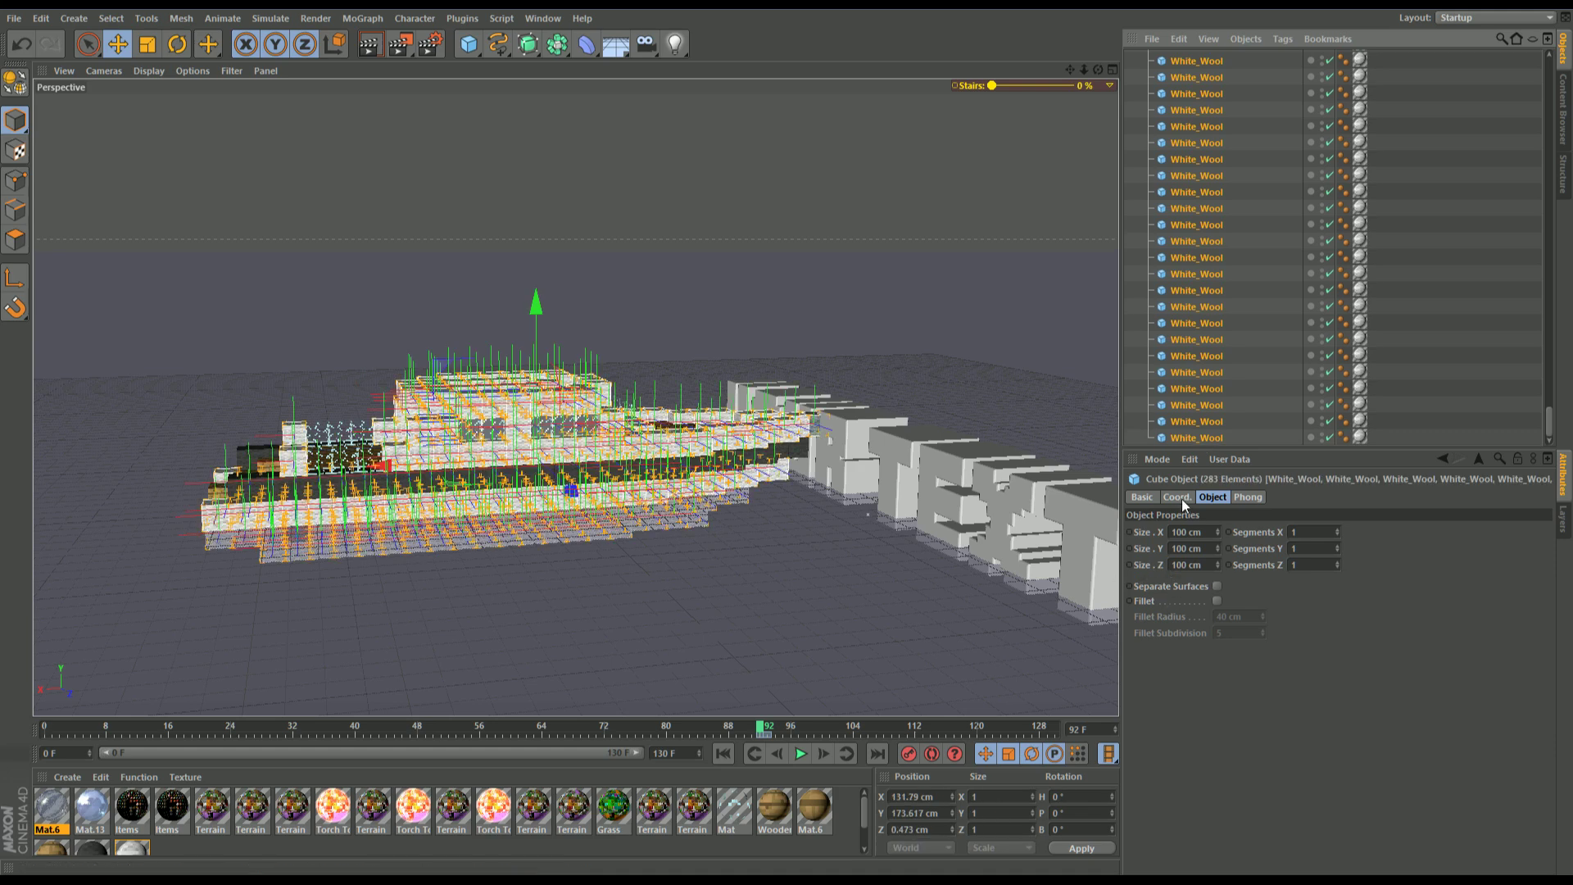
right_click(1201, 438)
mouse_move(1262, 439)
left_click(1423, 443)
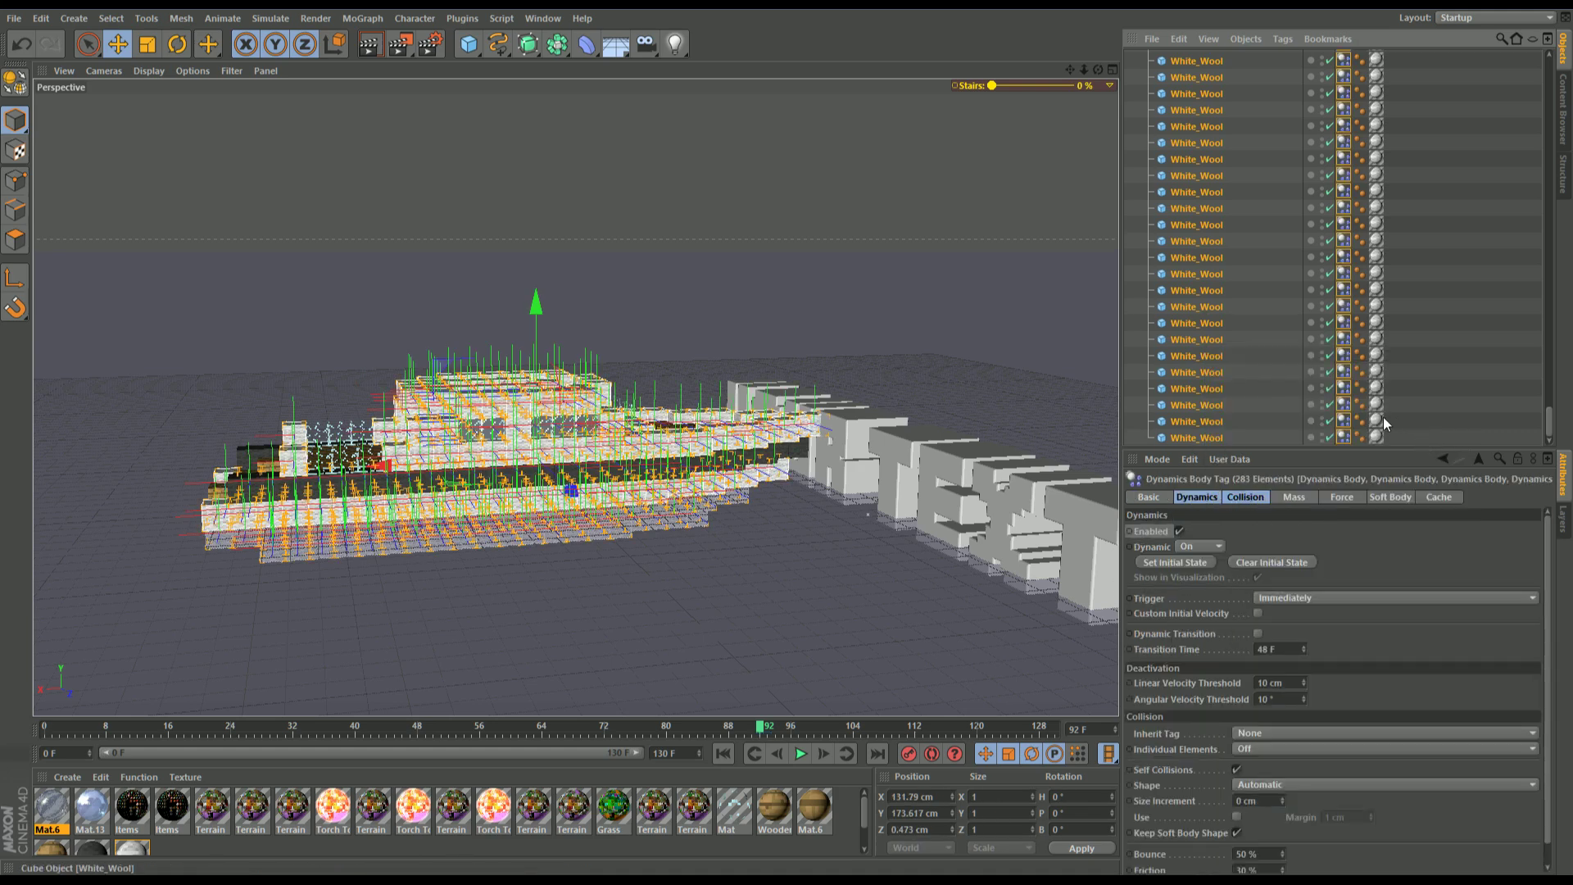
Step: Keyframe the white wool rigid body tags' Enabled option off at frame 92 and on at frame 93
left_click(1179, 531)
left_click(824, 753)
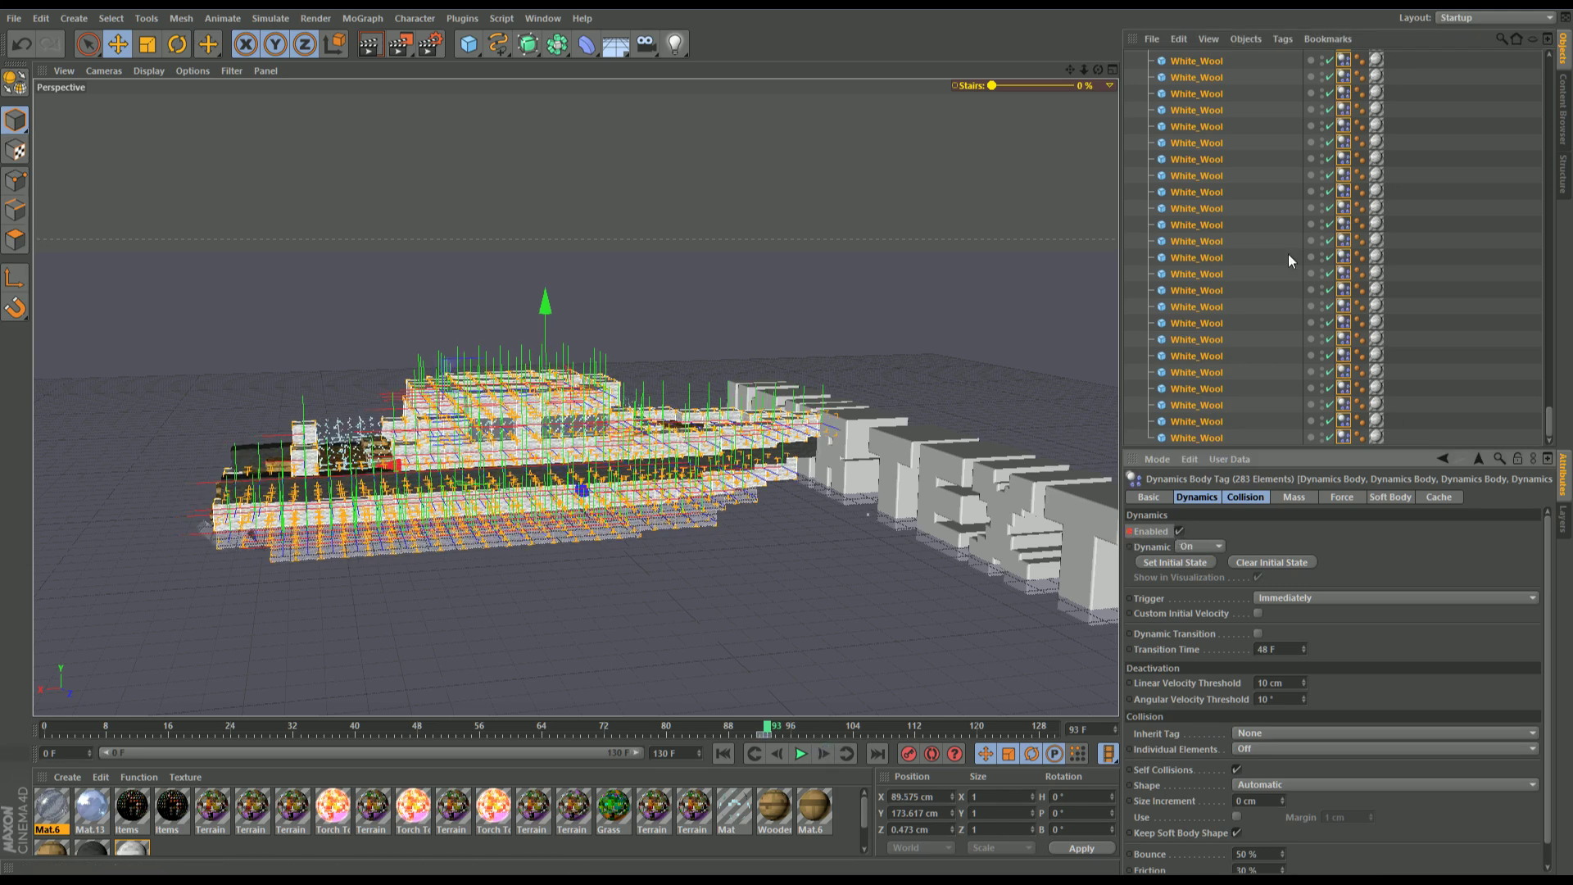
scroll(1262, 303, "up", 5)
scroll(1276, 273, "up", 10)
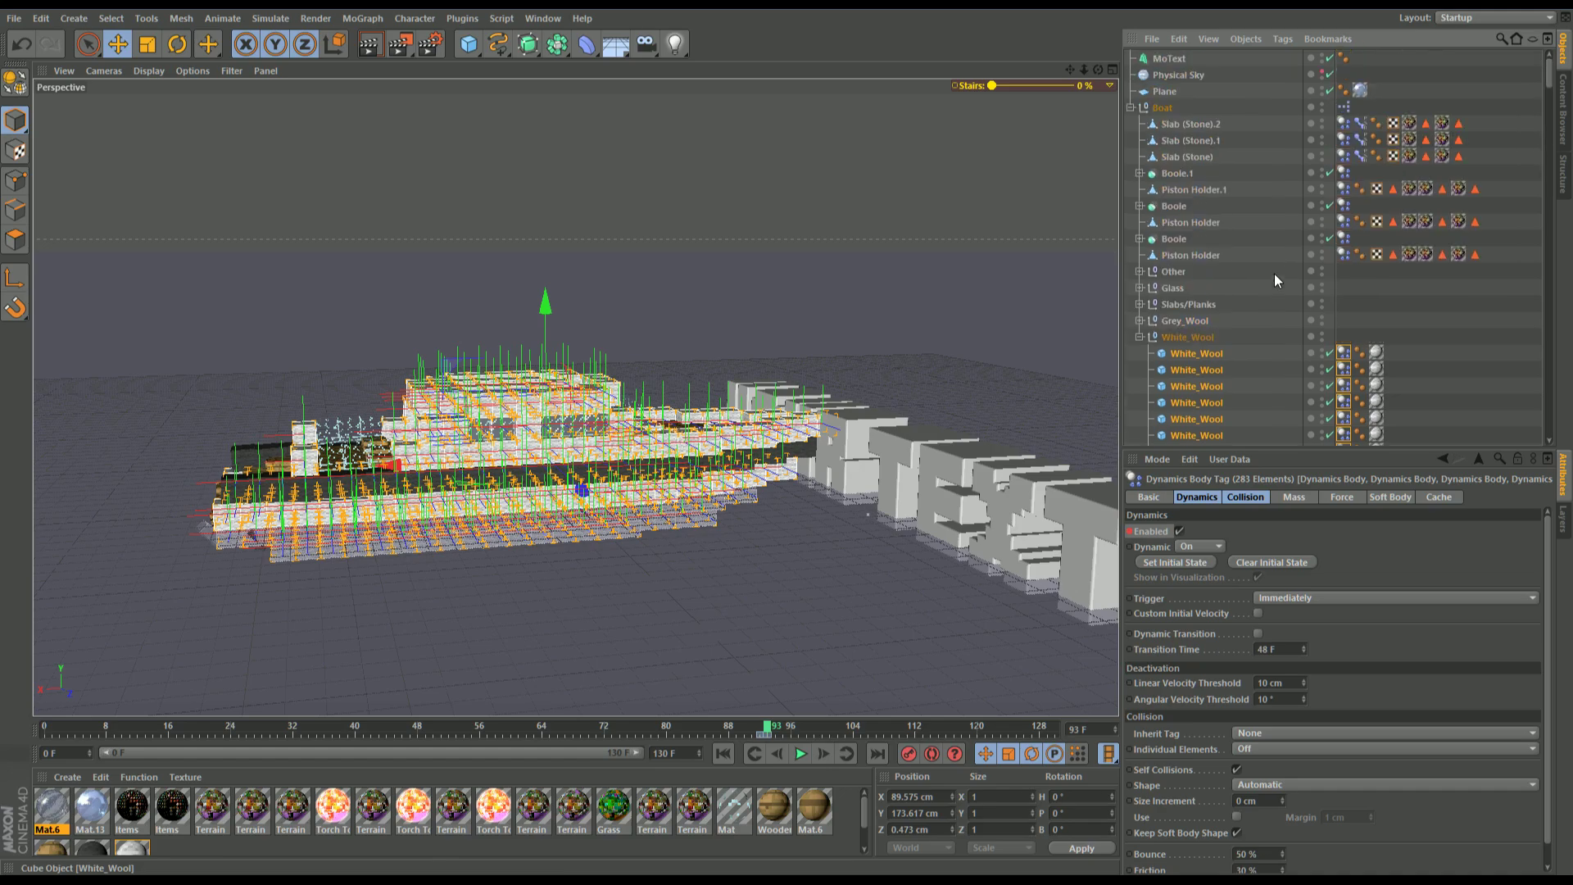
Step: Preview the boat's breakup twice from around frame 93, then return the timeline to frame 93
left_click(800, 758)
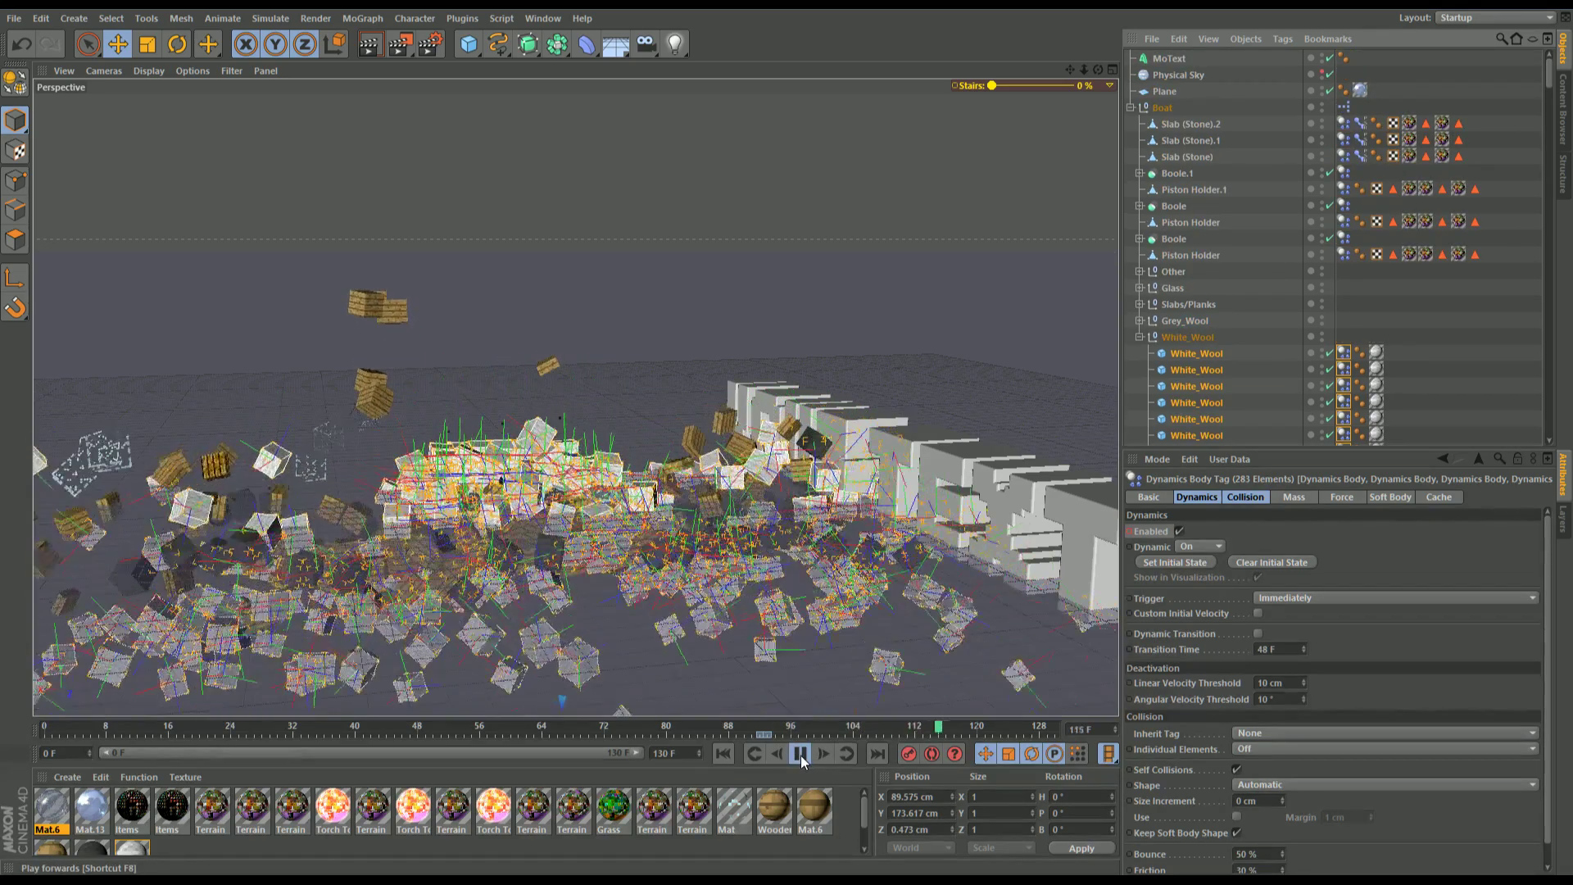
left_click(800, 754)
left_click_drag(642, 737, 761, 723)
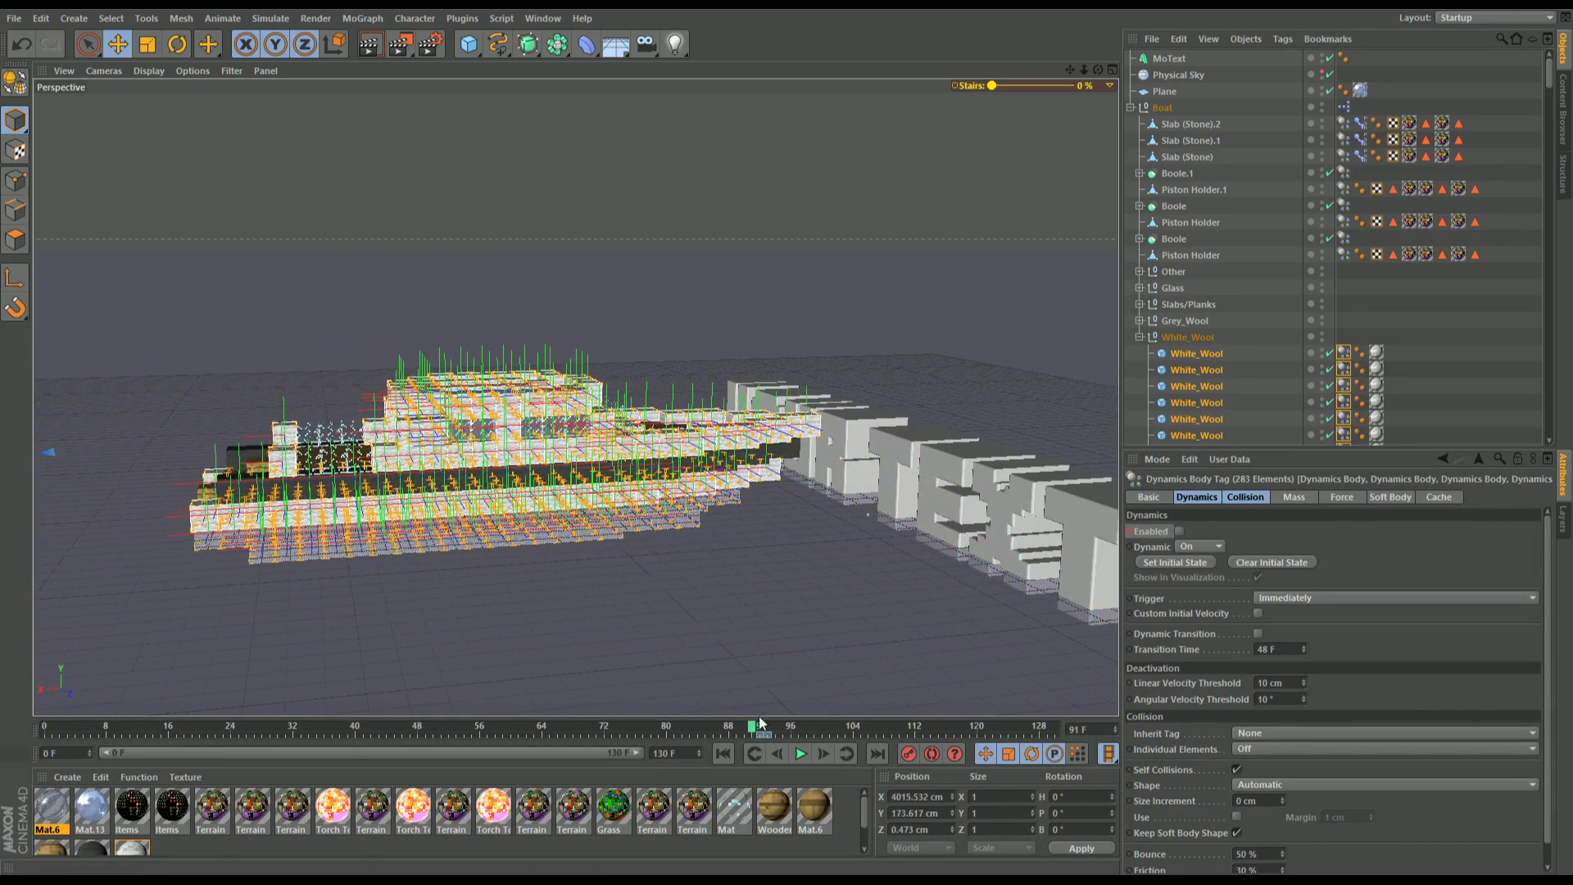
left_click(806, 754)
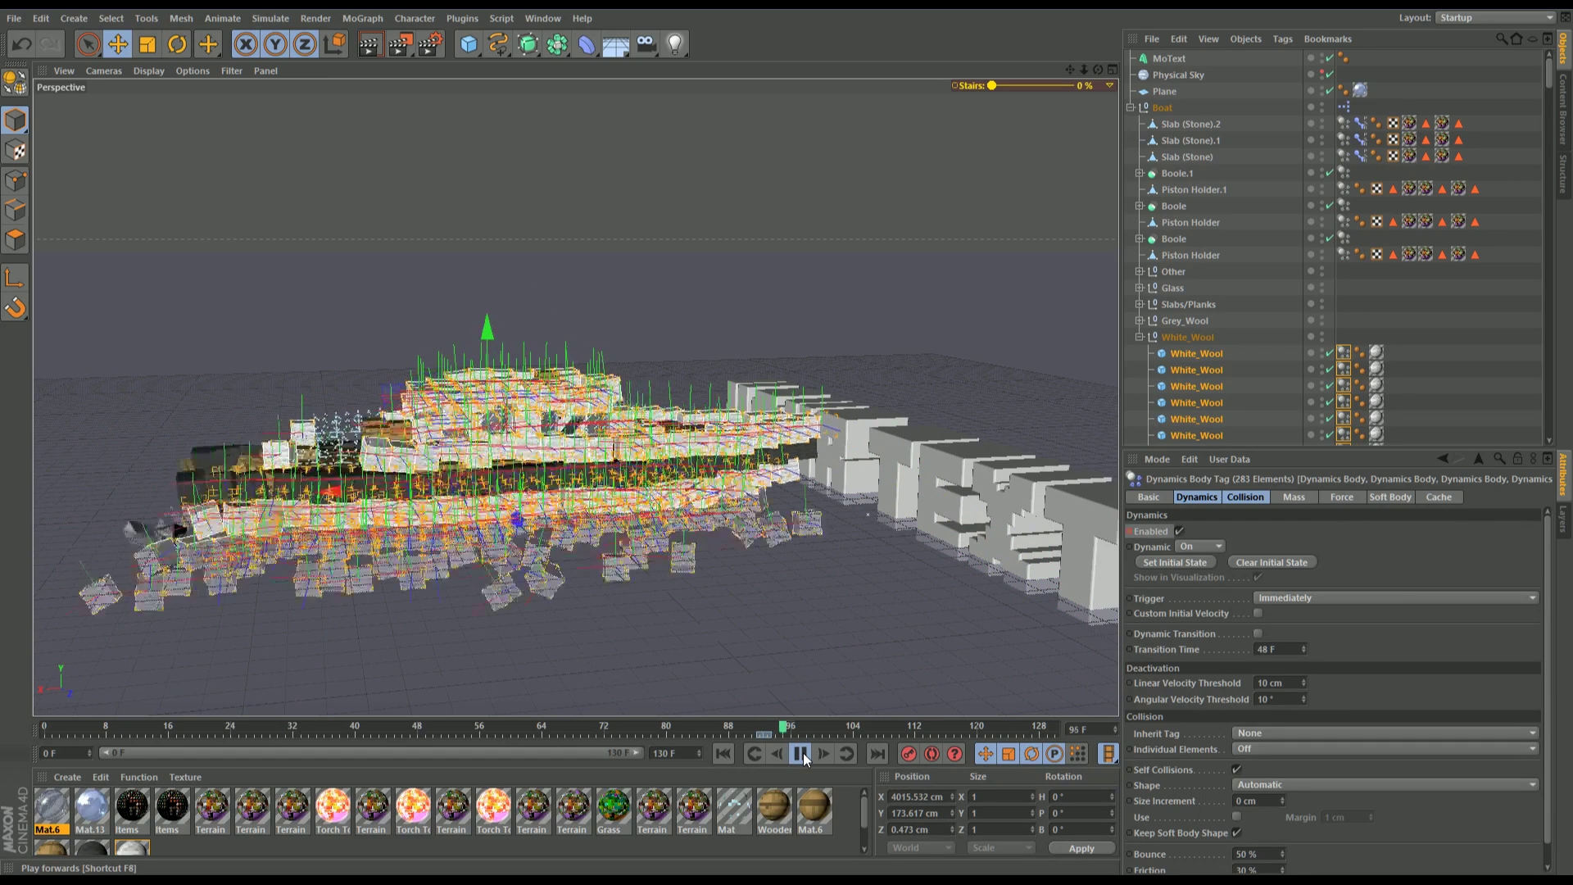
left_click(802, 754)
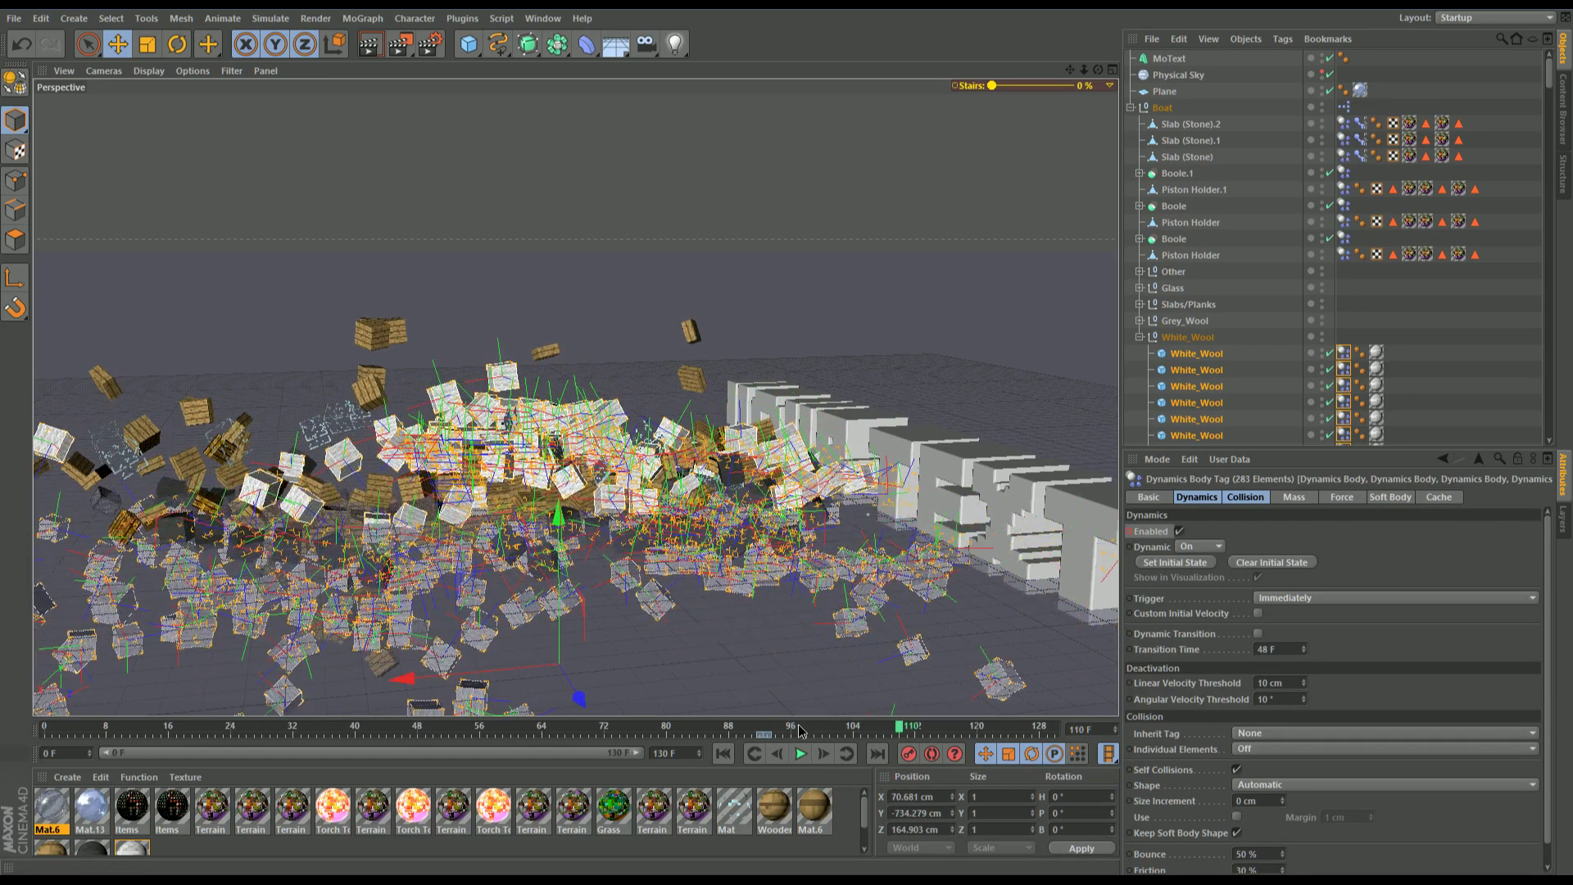
left_click_drag(524, 728, 781, 749)
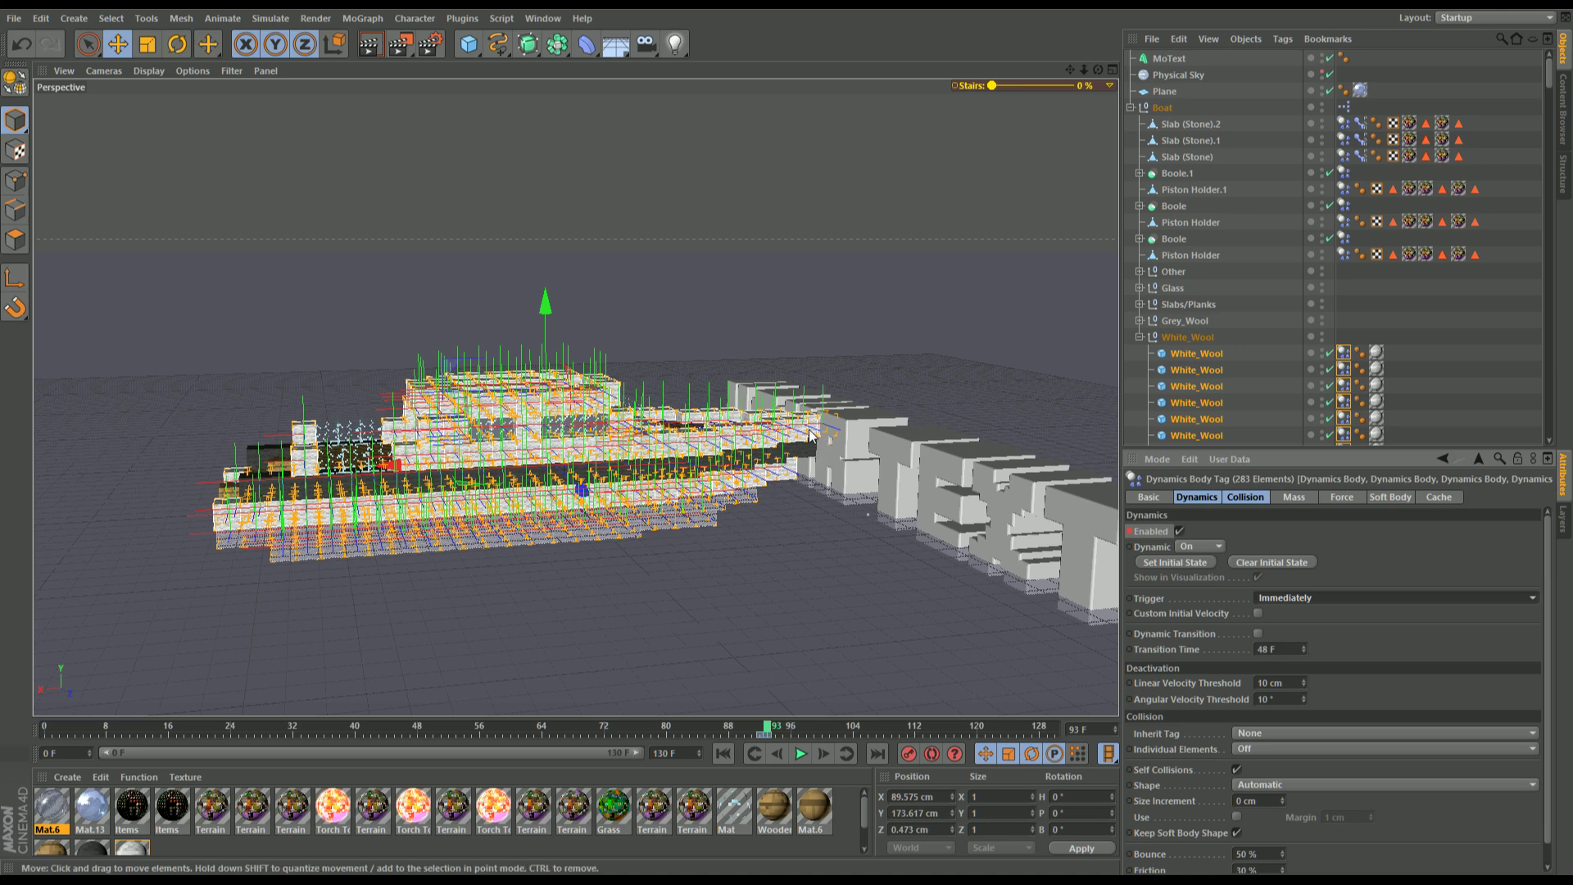
Step: Select the Boat null and play its approach toward the text from the start of the animation, stopping at frame 27
left_click(1162, 107)
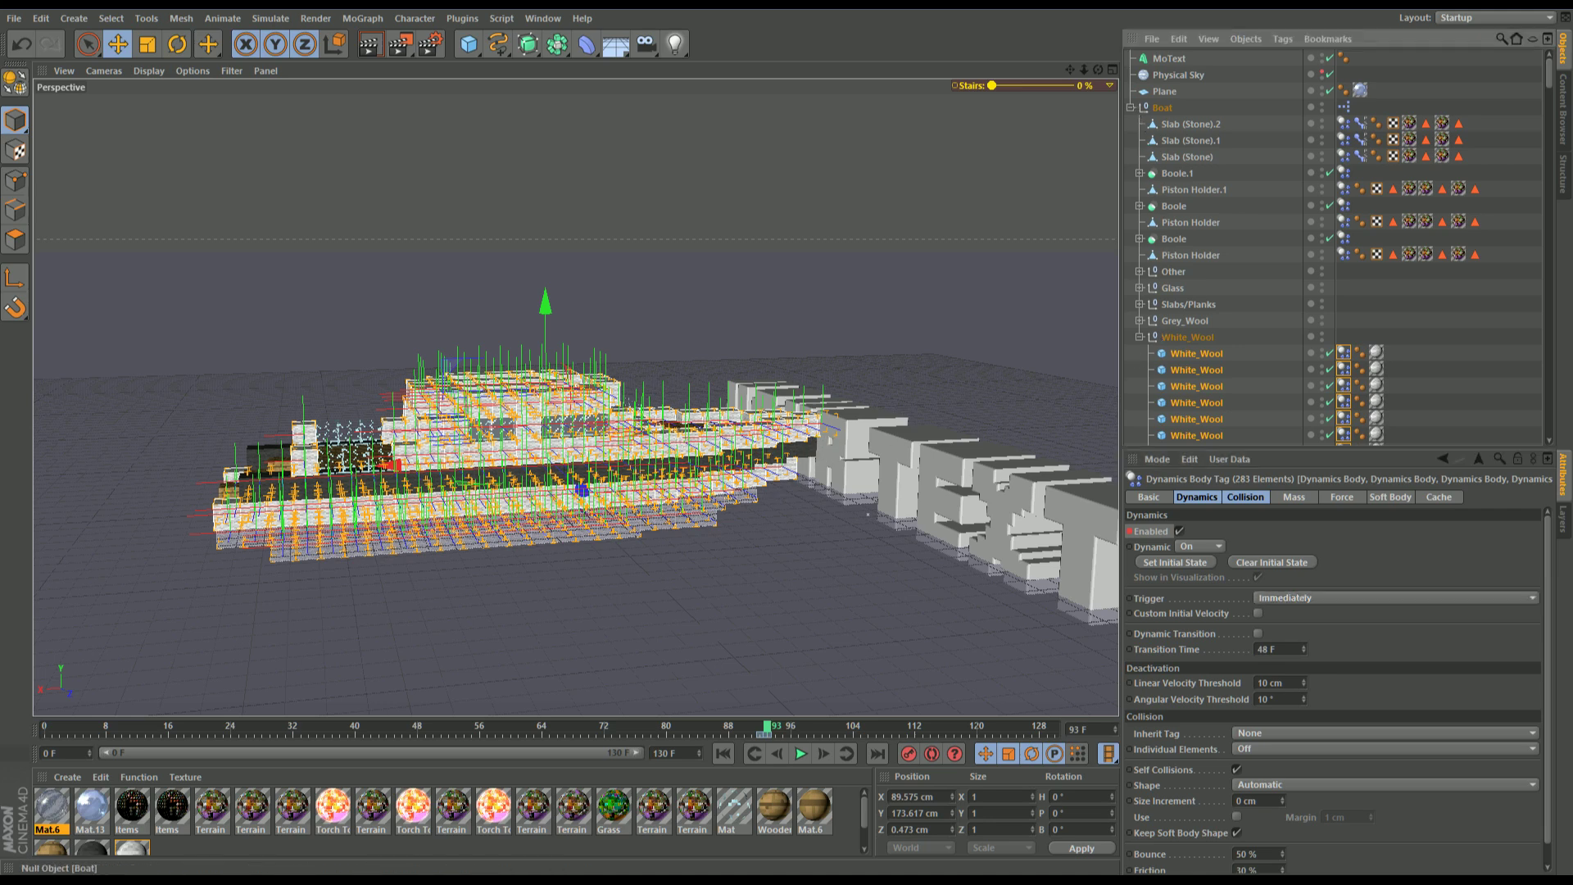
left_click_drag(397, 475, 803, 443)
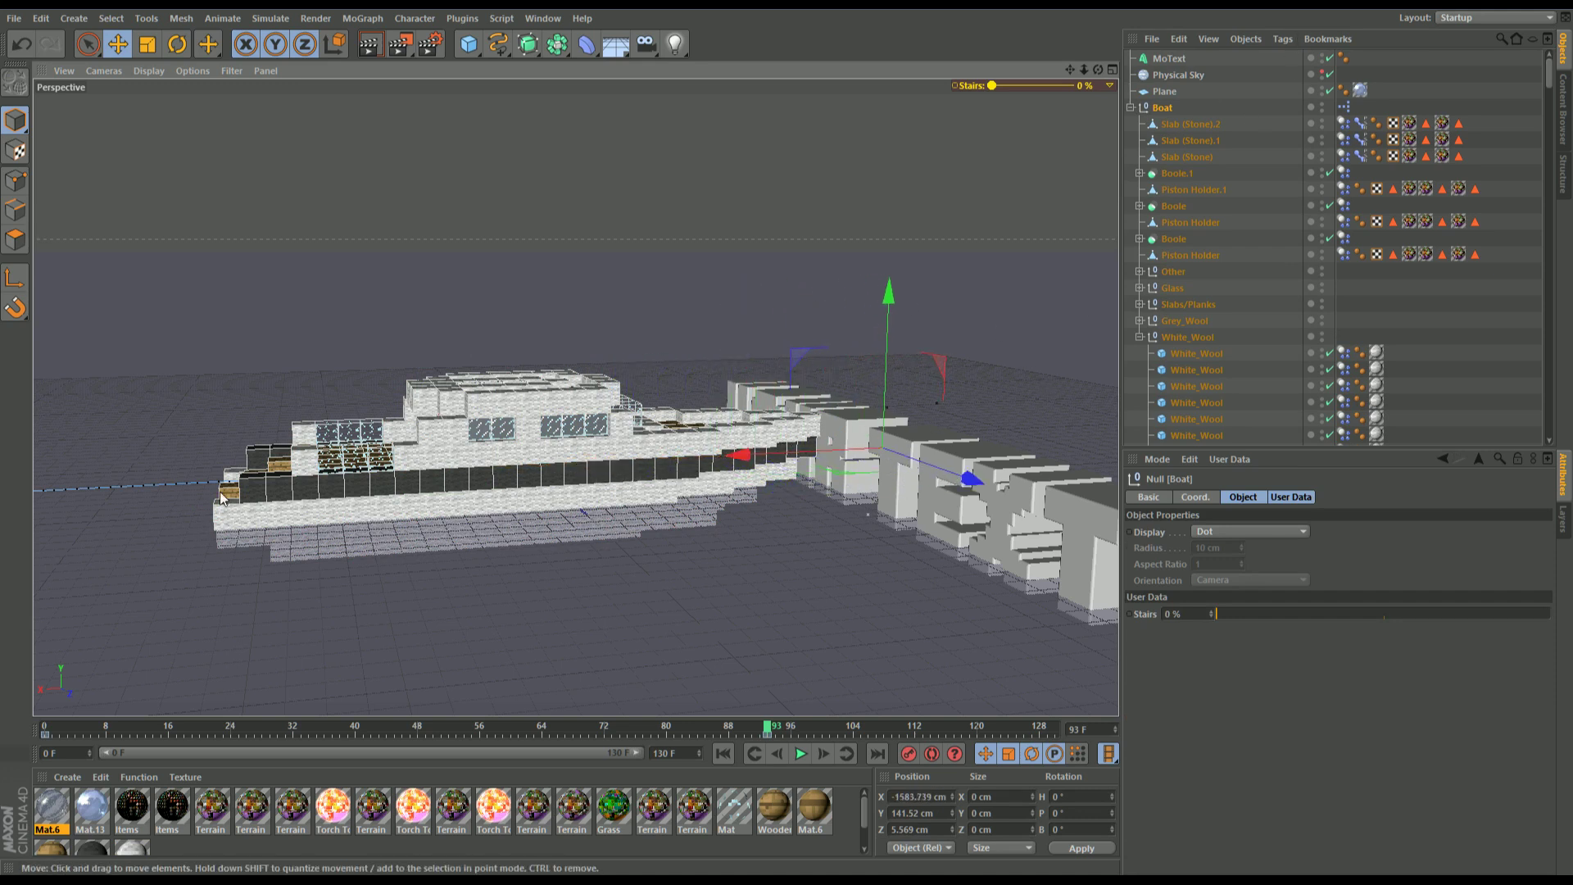
key("shift+f")
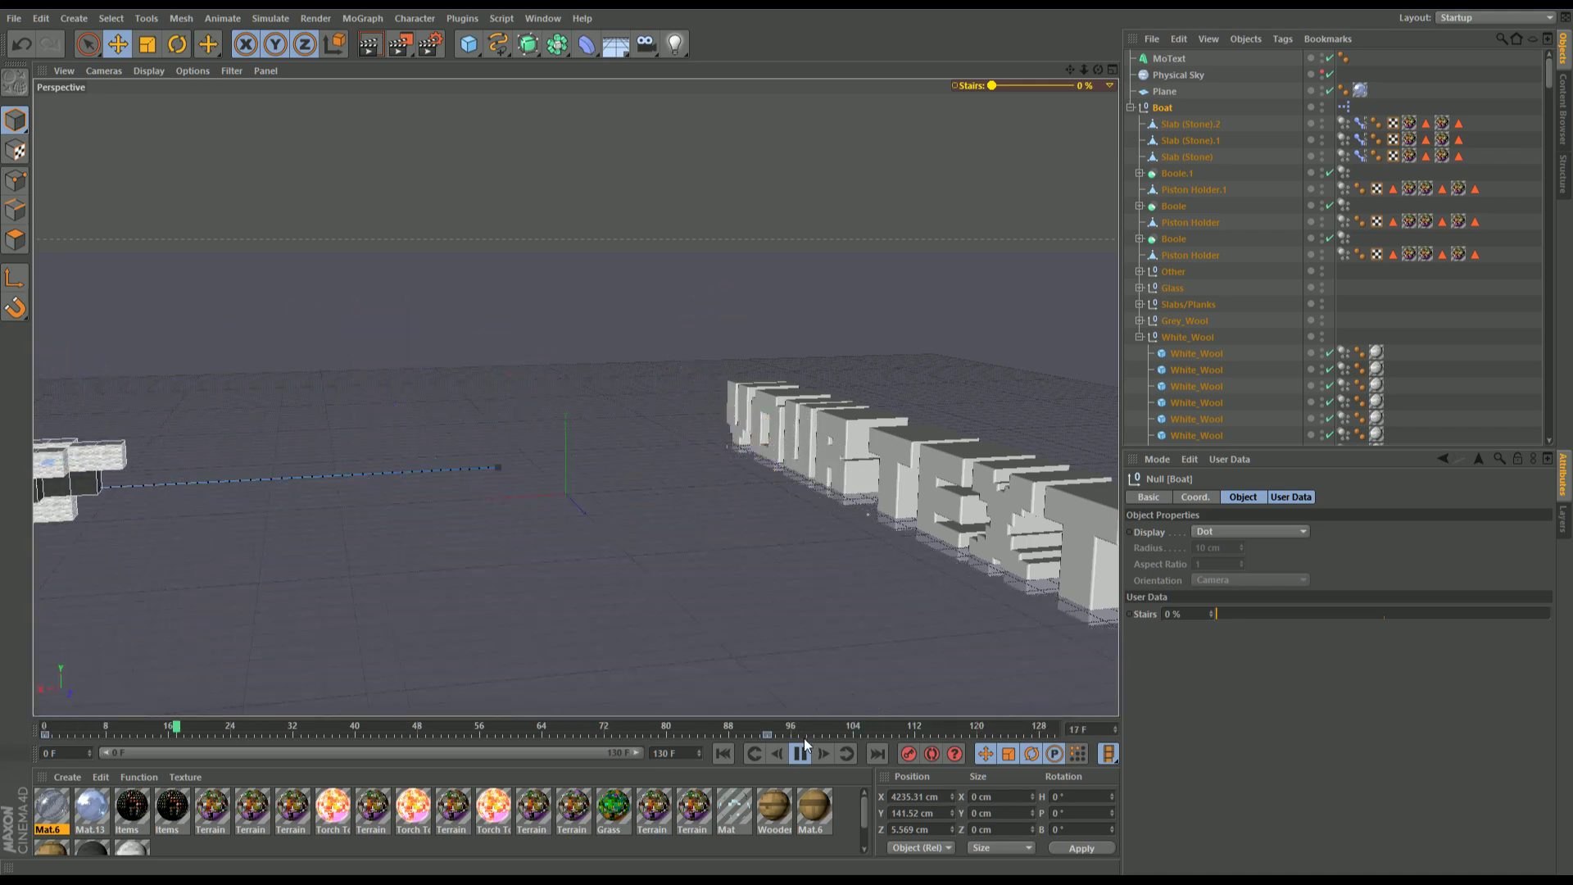
left_click(801, 753)
Step: Select the dynamics body tags of all White_Wool cubes and bake their simulation to the cache
scroll(1275, 278, "down", 5)
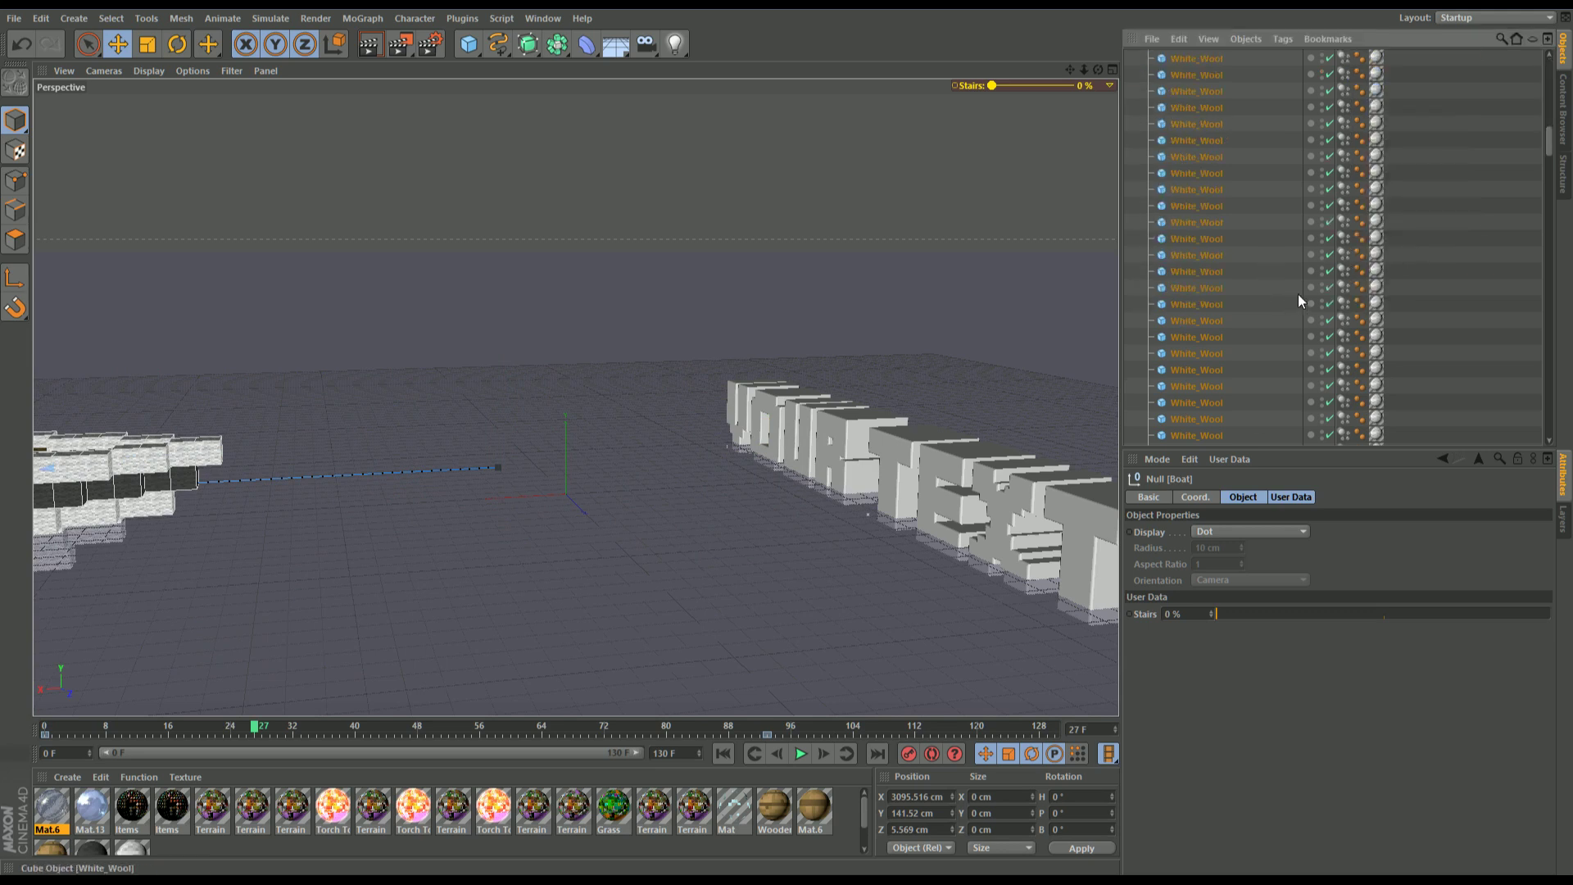
left_click_drag(1554, 148, 1551, 424)
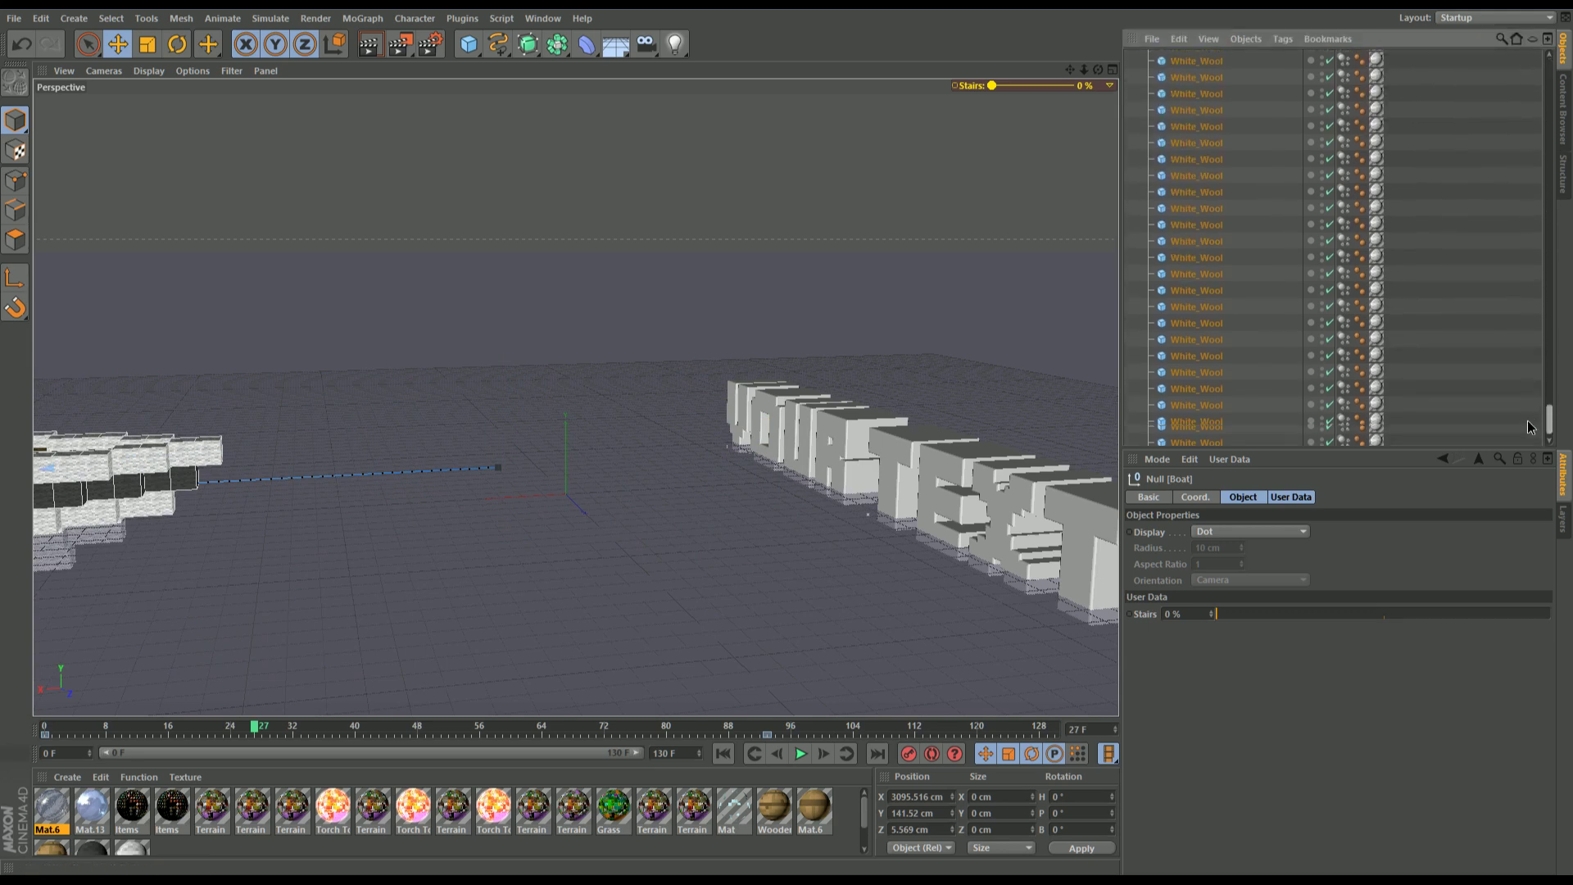
left_click(1345, 438)
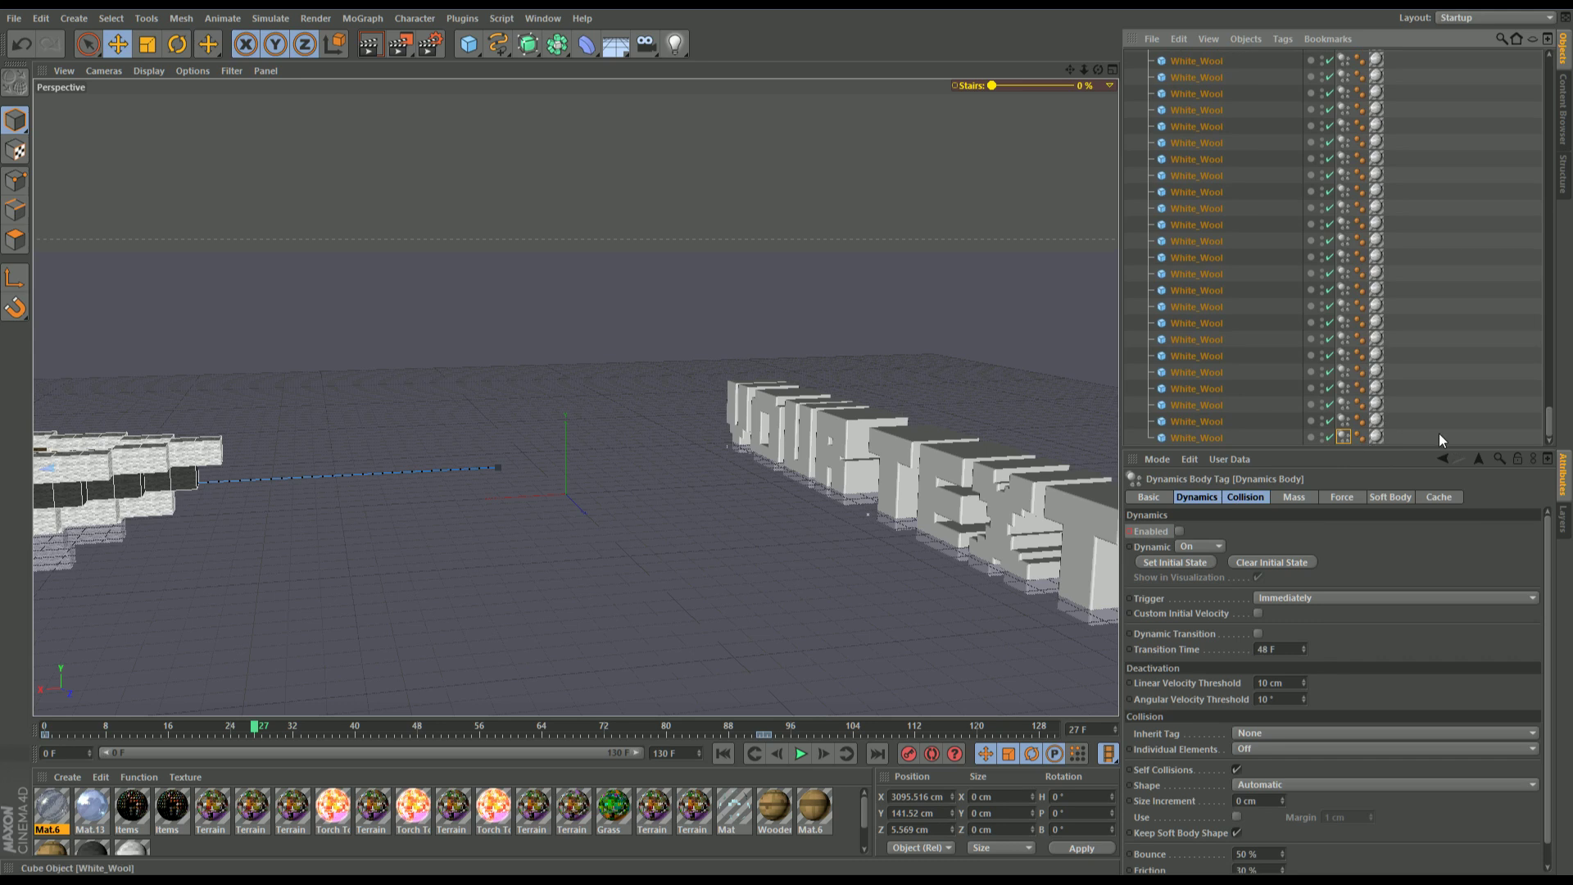
left_click_drag(1546, 439, 1557, 82)
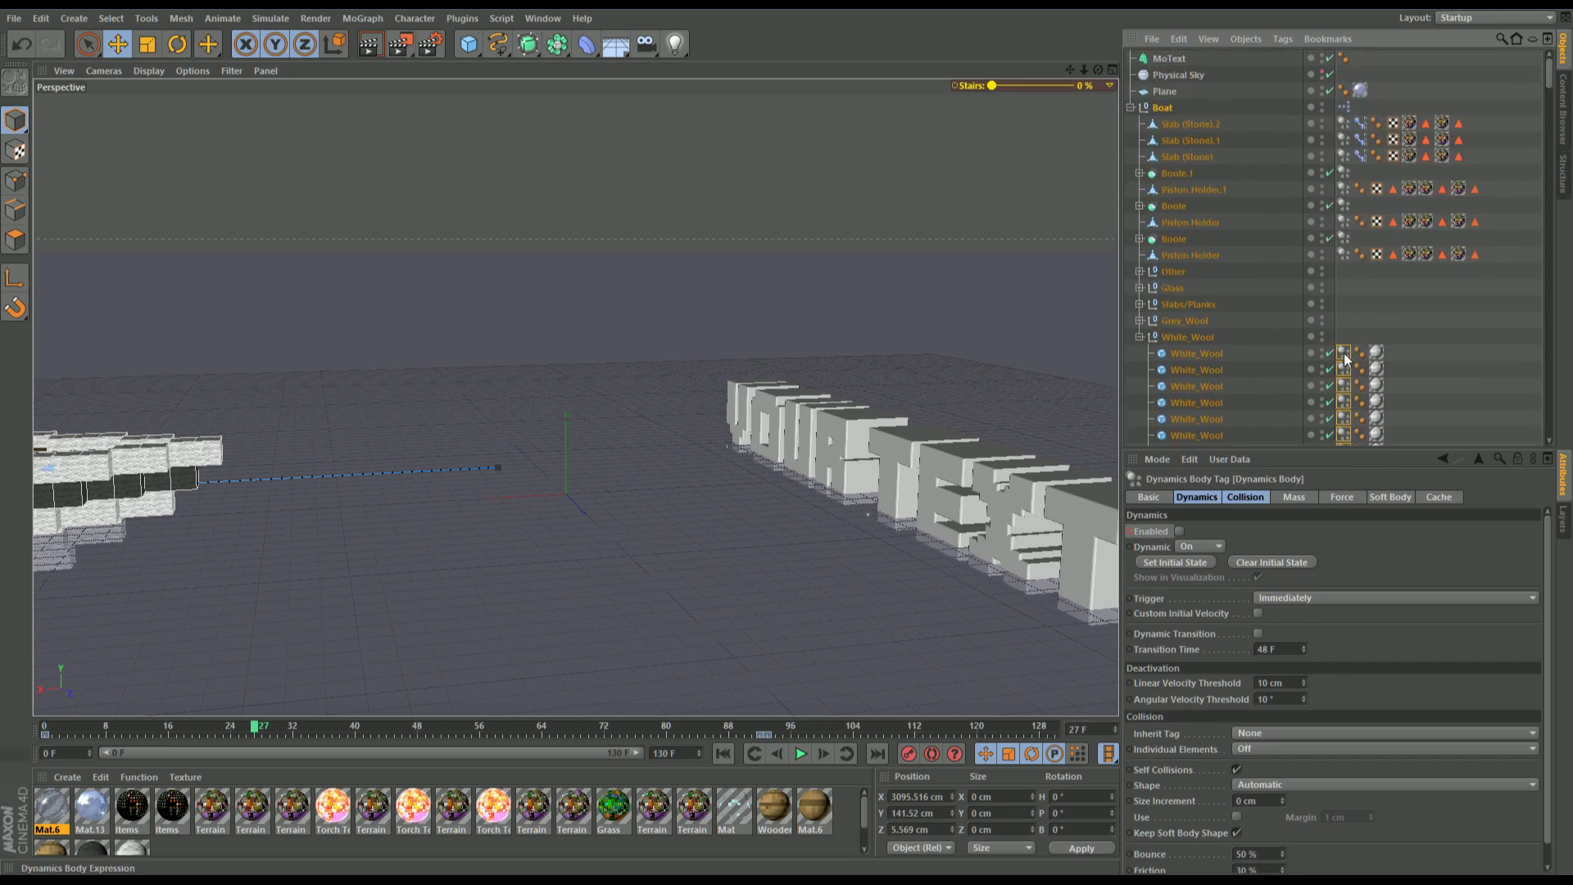
left_click(1439, 498)
left_click(1152, 548)
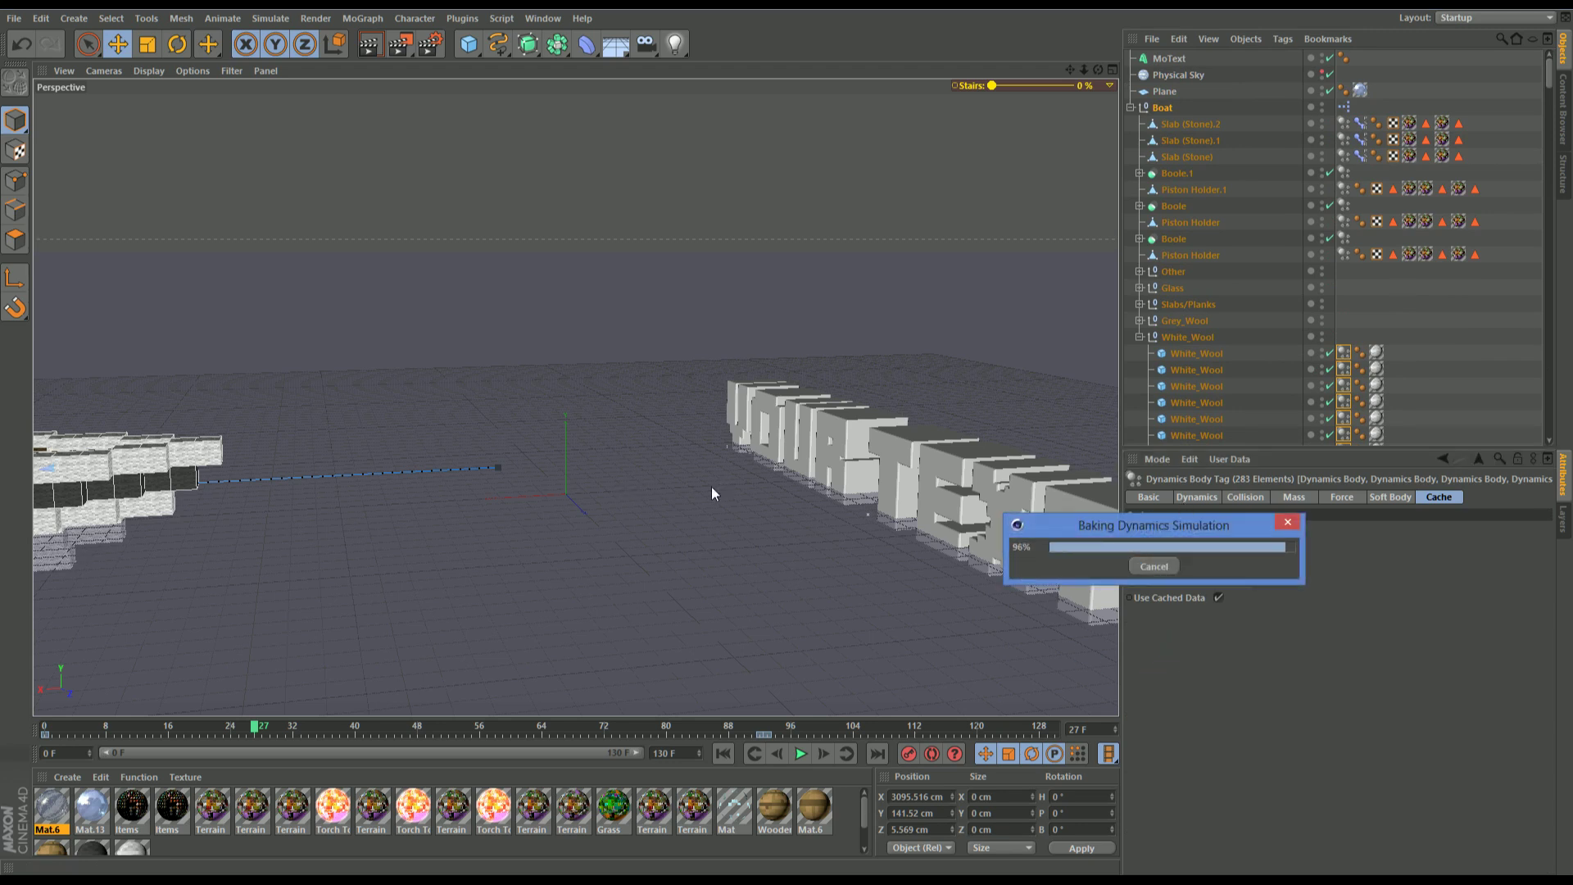
Step: Select the dynamics body tags of all Grey_Wool cubes and bake their simulation to the cache
left_click(1139, 321)
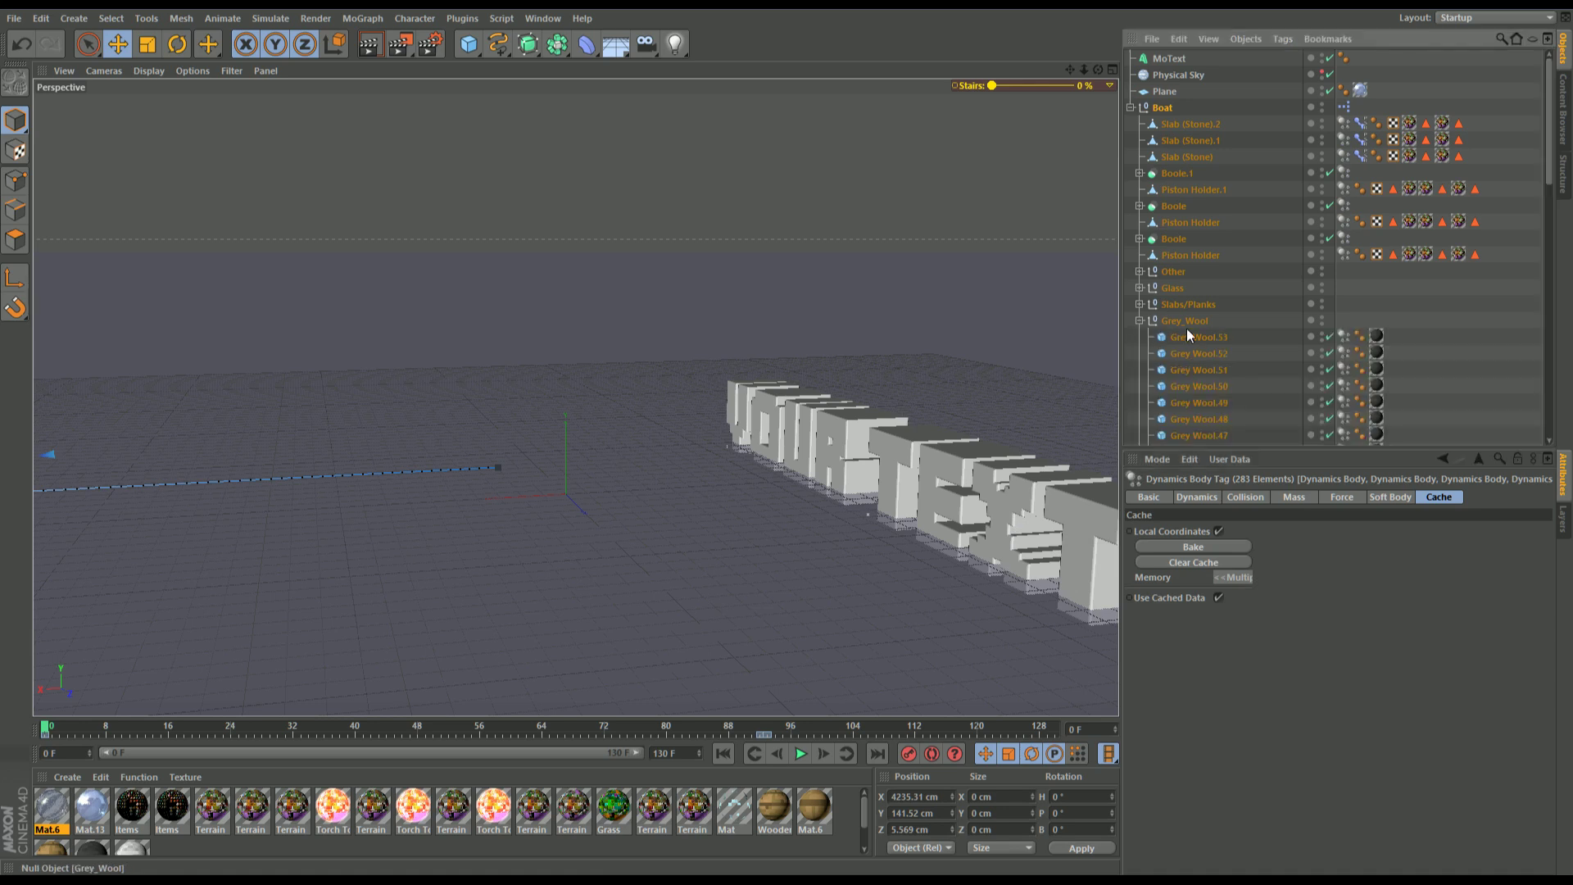
left_click(1339, 343)
scroll(1540, 423, "down", 15)
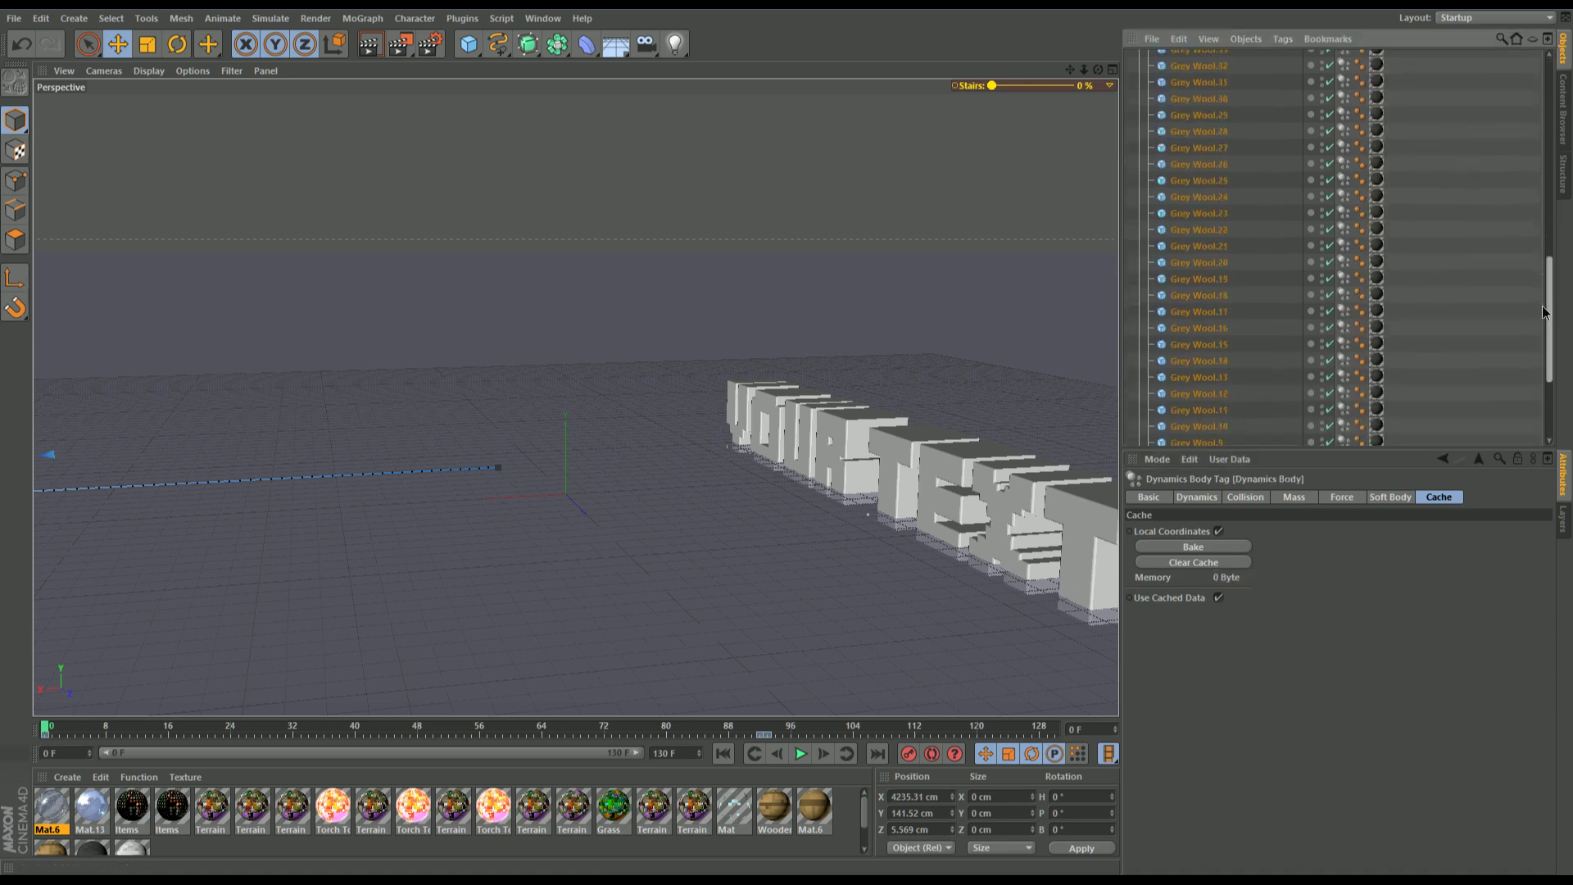
left_click(1345, 421, "shift")
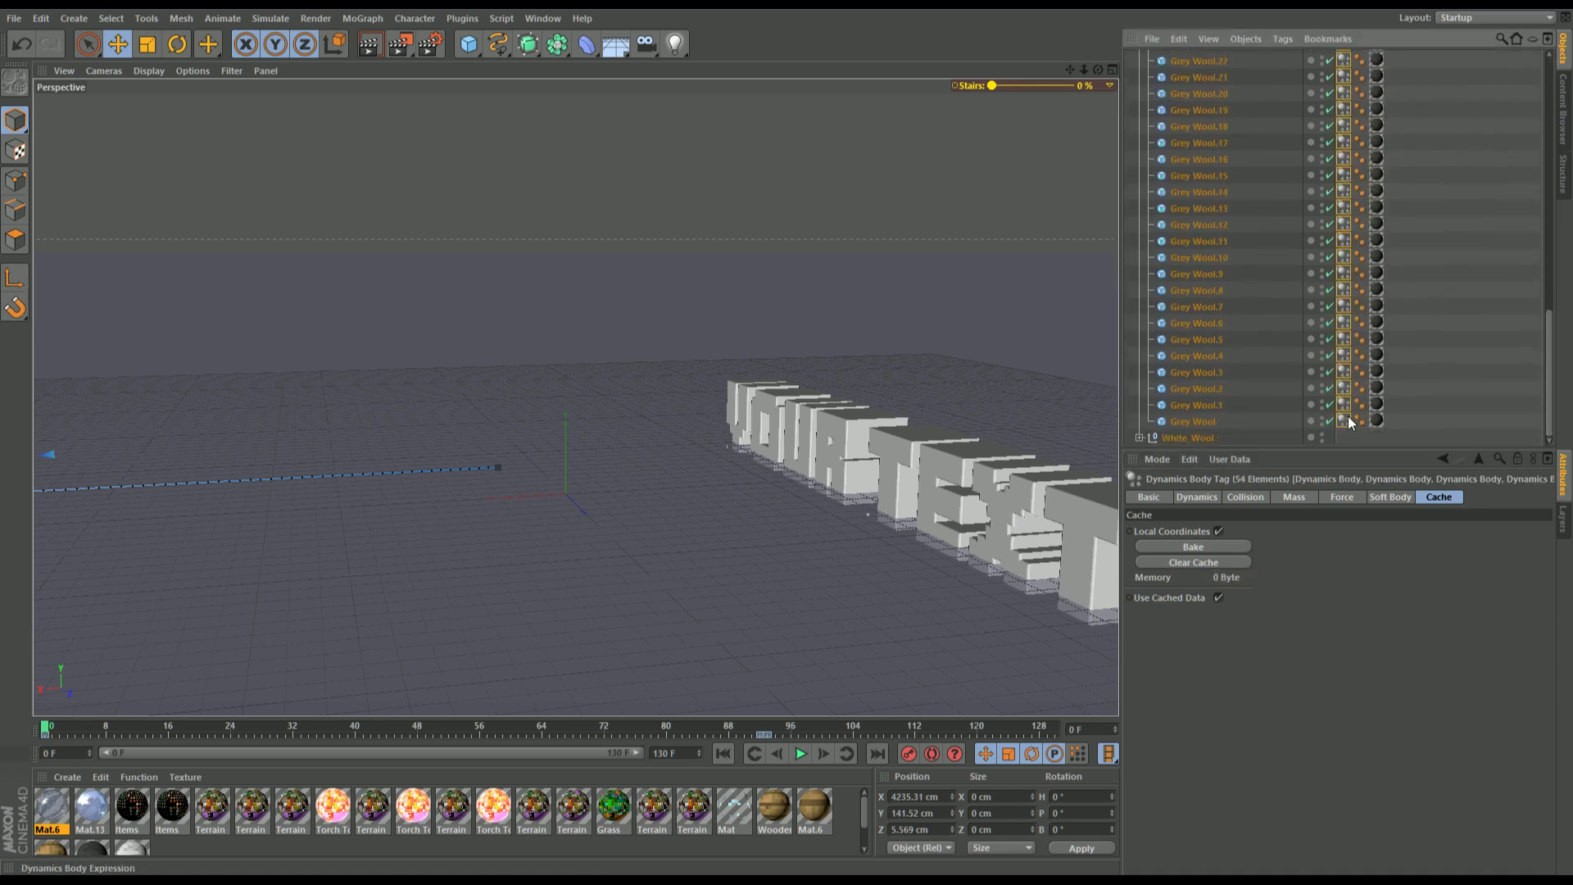
left_click(1163, 548)
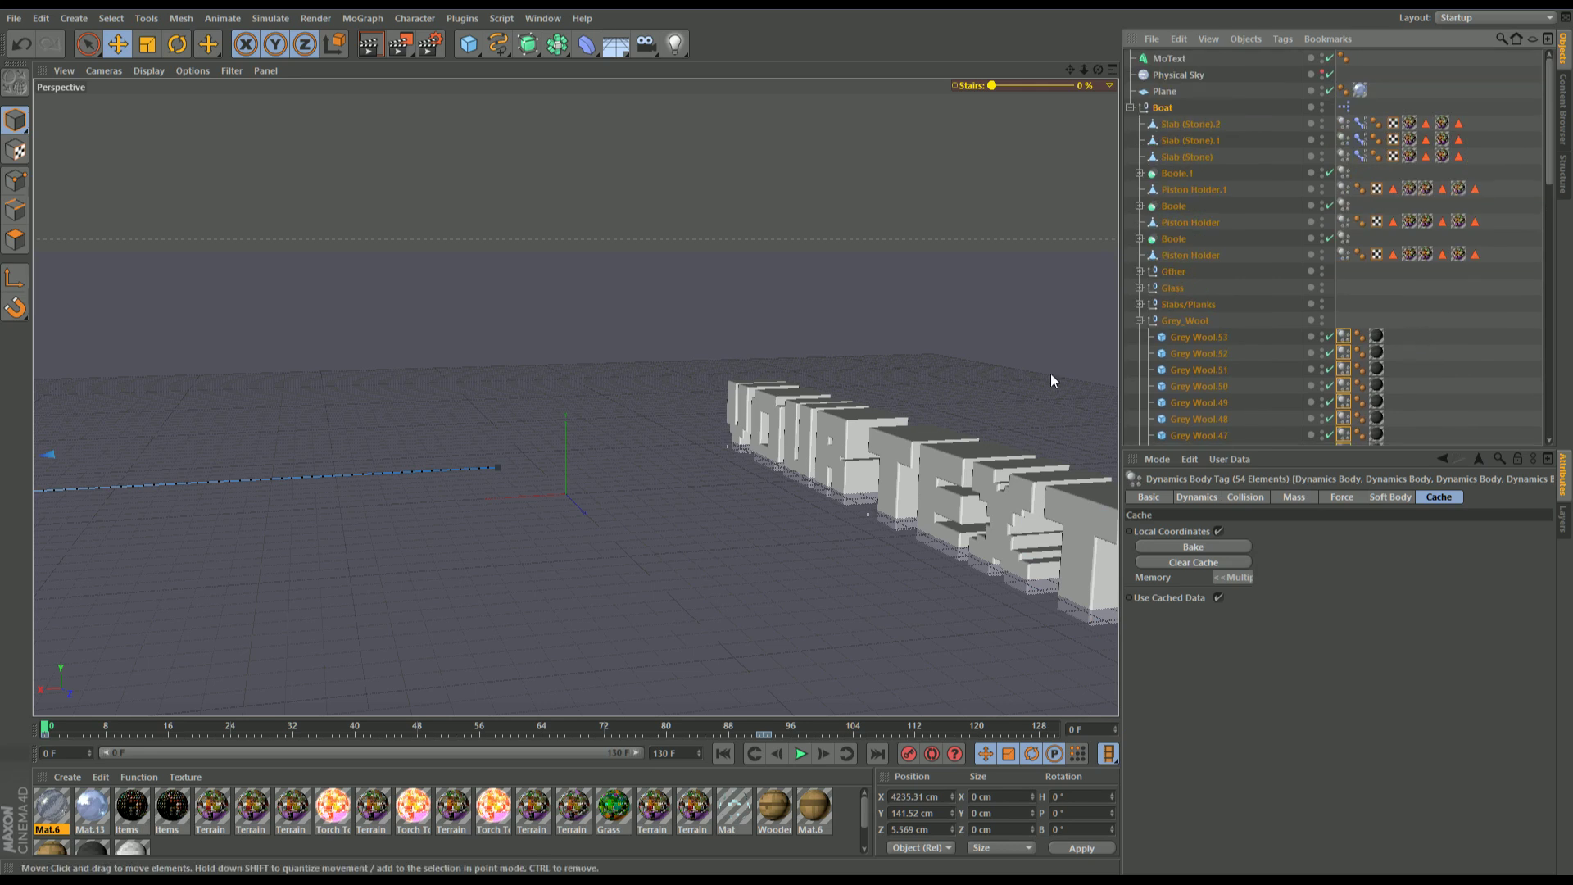
Step: Collapse the Grey_Wool group and the Boat hierarchy, then play the baked crash from frame 0 to frame 112
left_click(1139, 320)
left_click(1183, 386)
left_click(1131, 109)
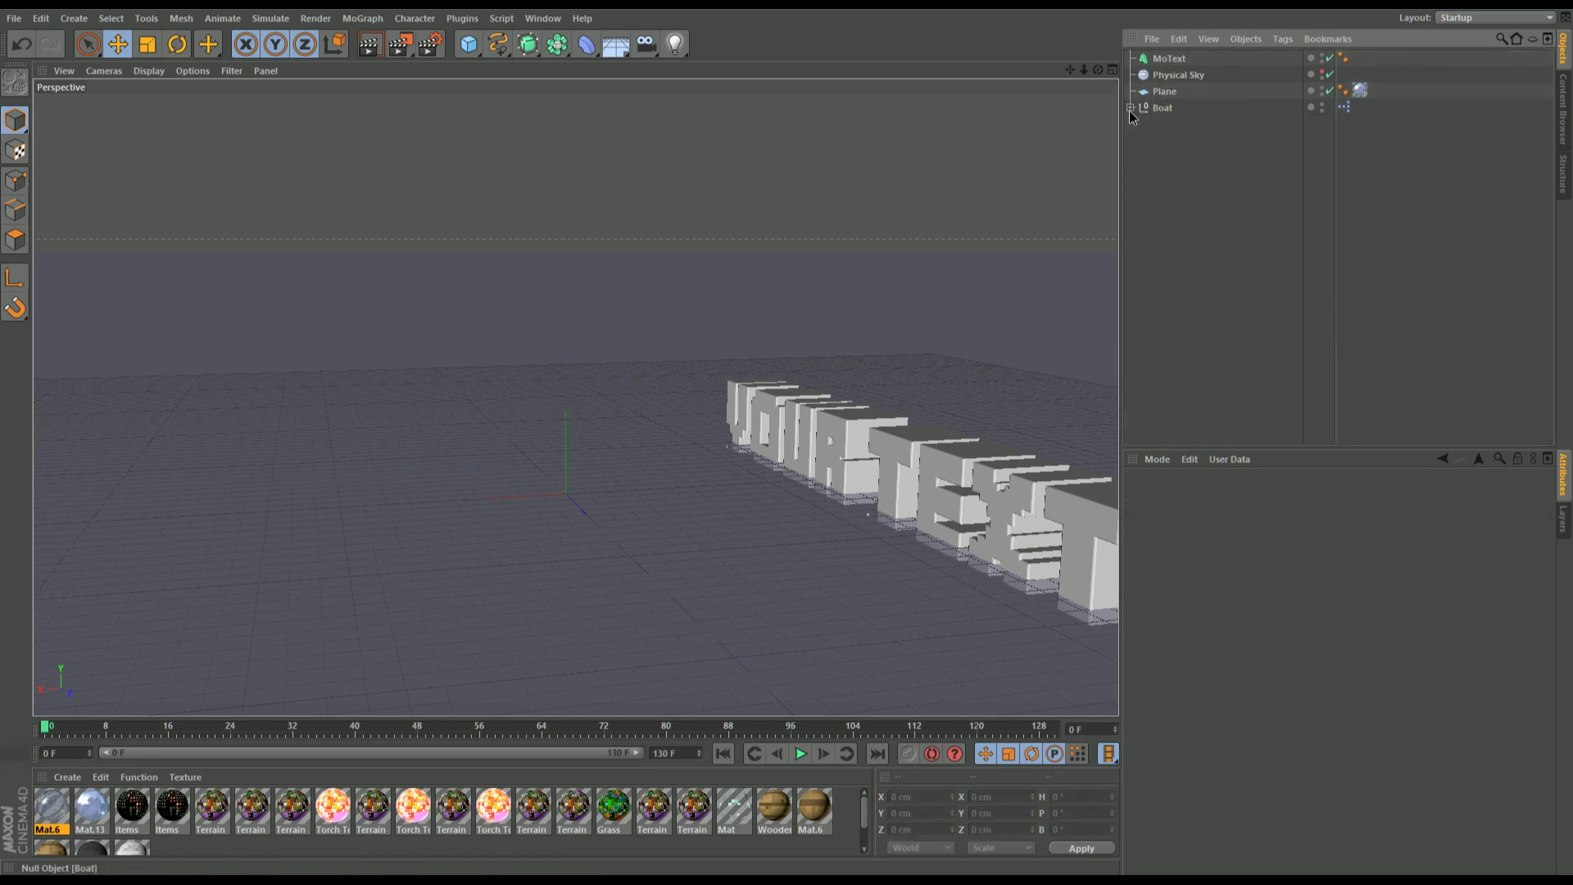
left_click(798, 756)
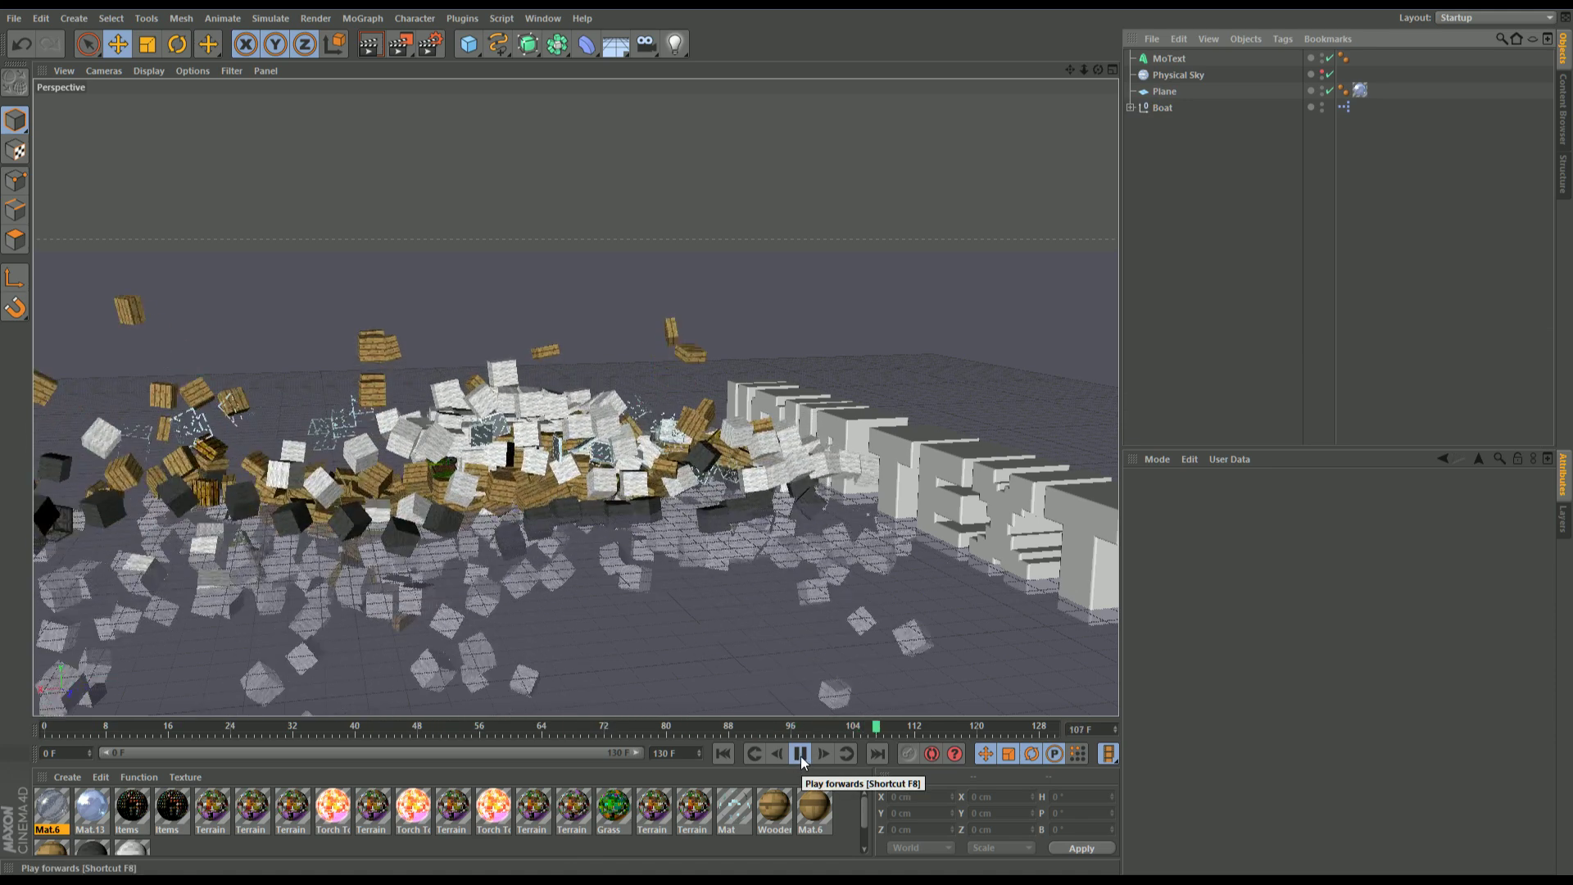
left_click(800, 756)
Step: Test-render the viewport at frame 112, stop the render early, and return the timeline to frame 0
left_click(373, 46)
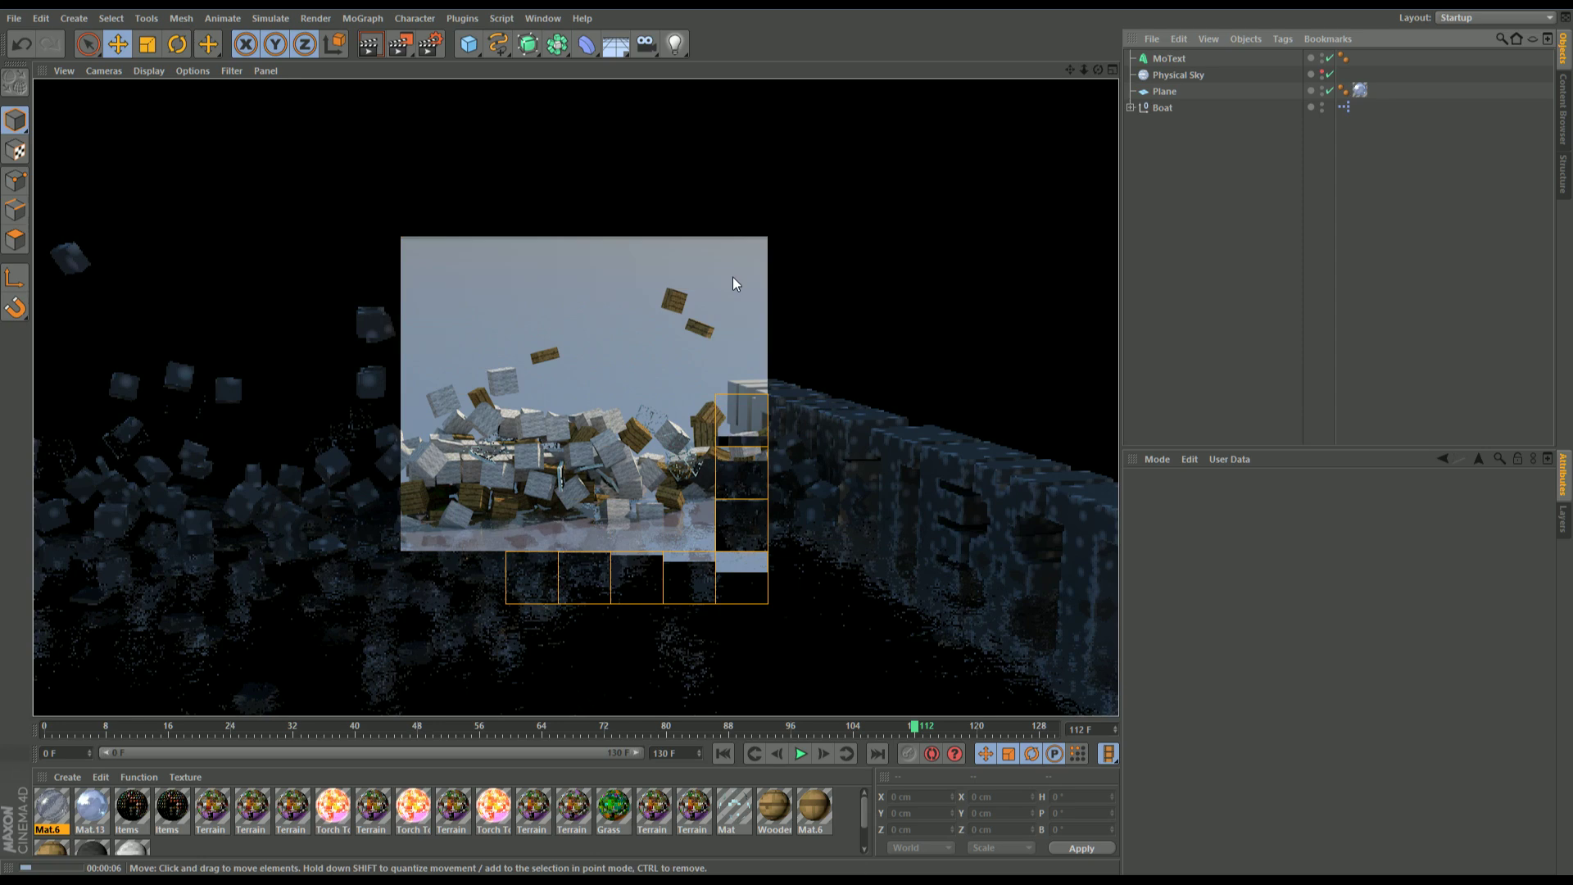
key("Escape")
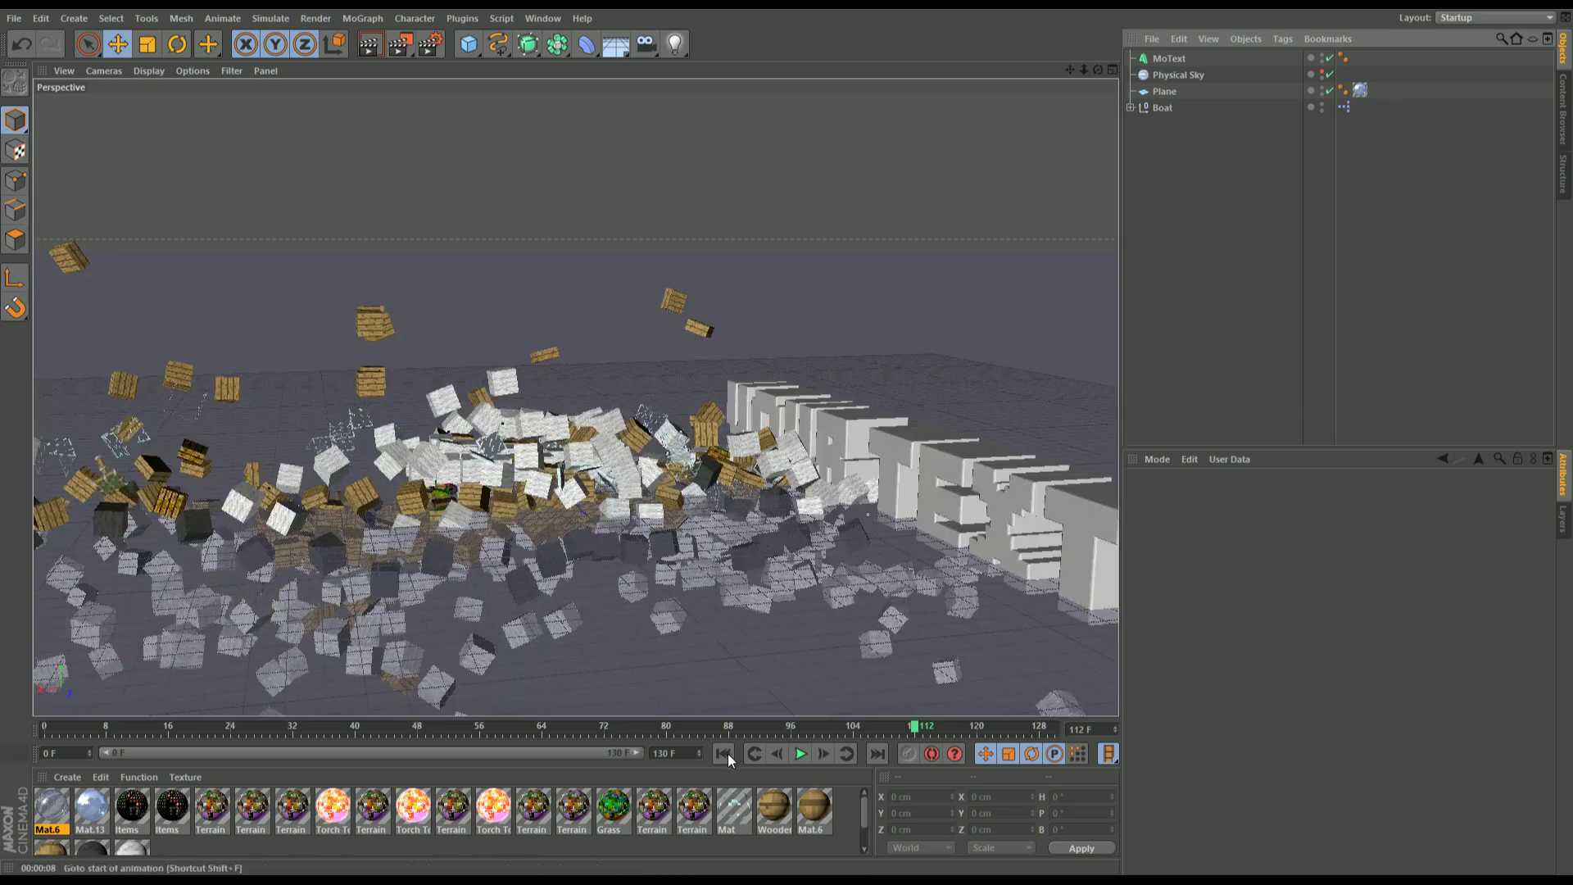
left_click_drag(764, 726, 44, 728)
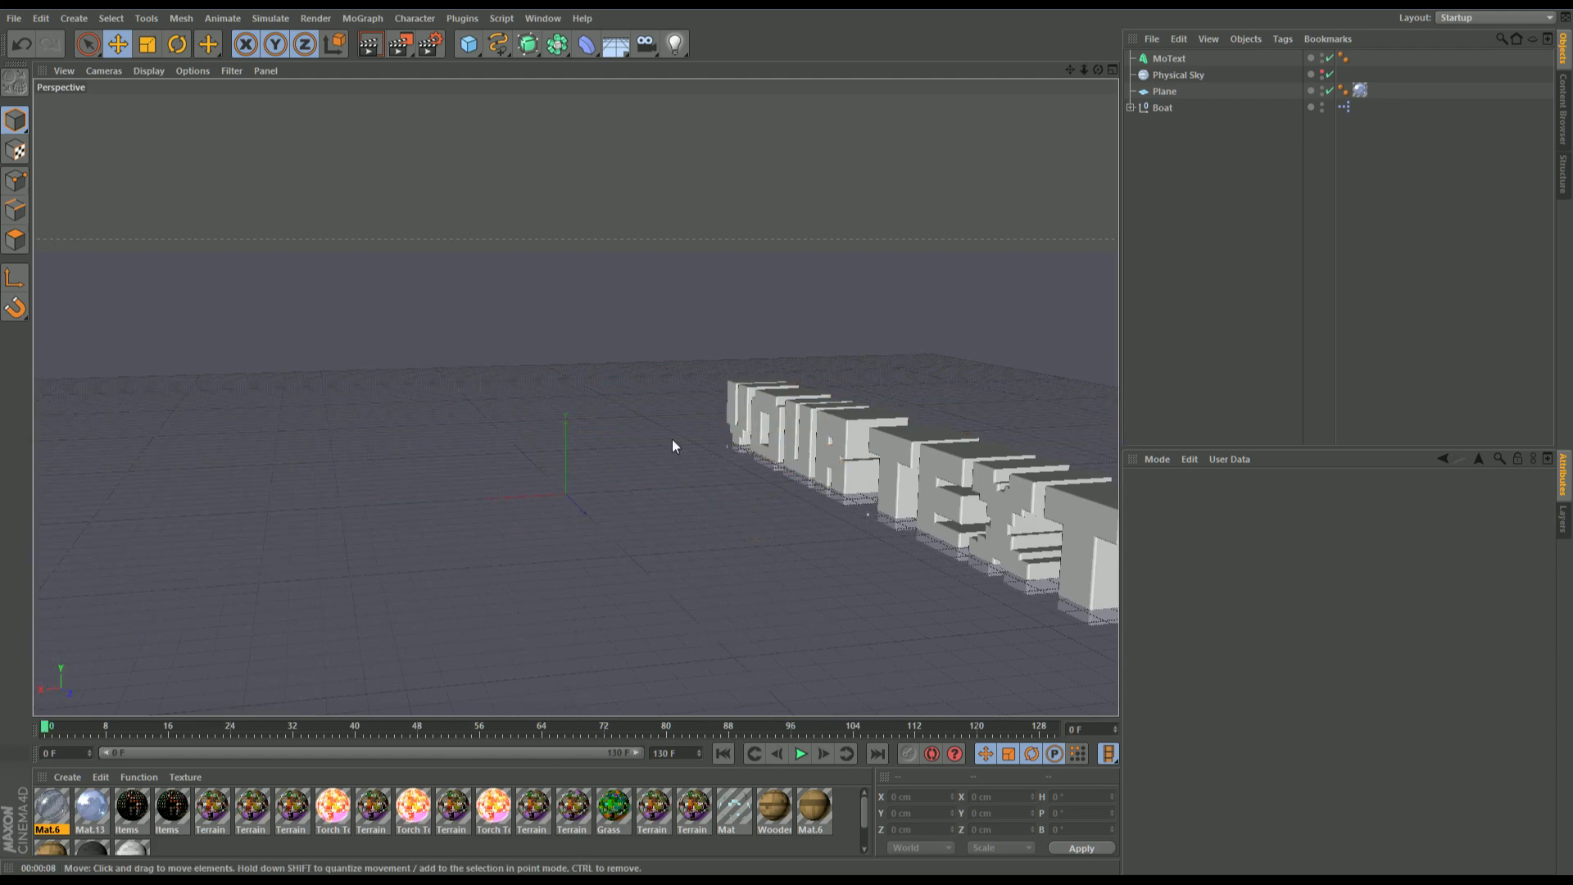
Step: Apply a Collider Body simulation tag to the MoText object, deselect it, and play the animation up to frame 51
left_click(1171, 58)
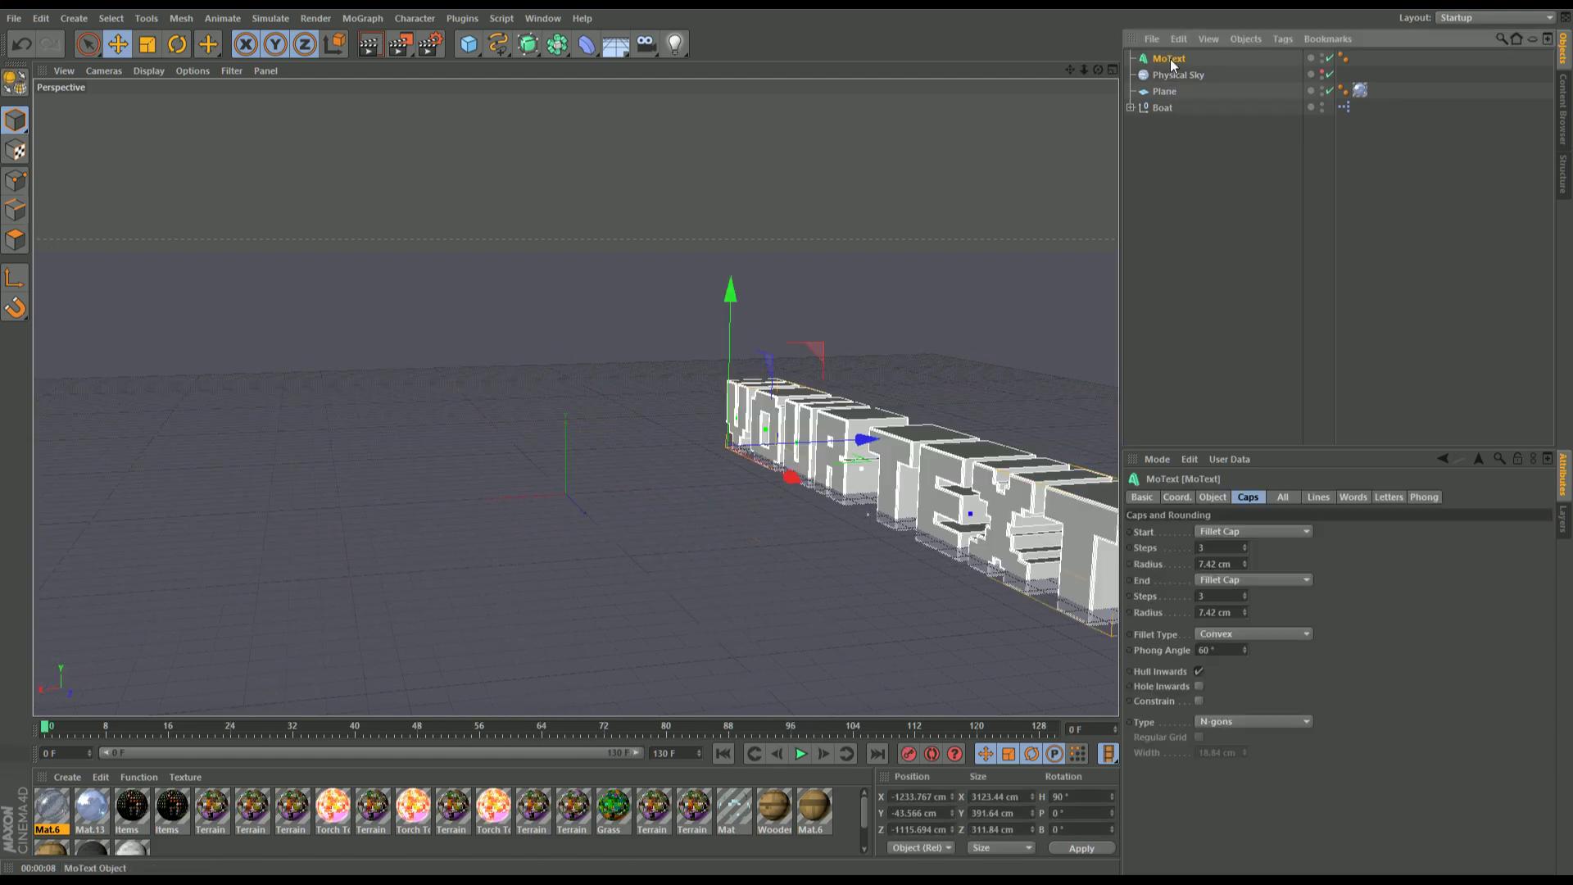
right_click(1172, 57)
mouse_move(1325, 188)
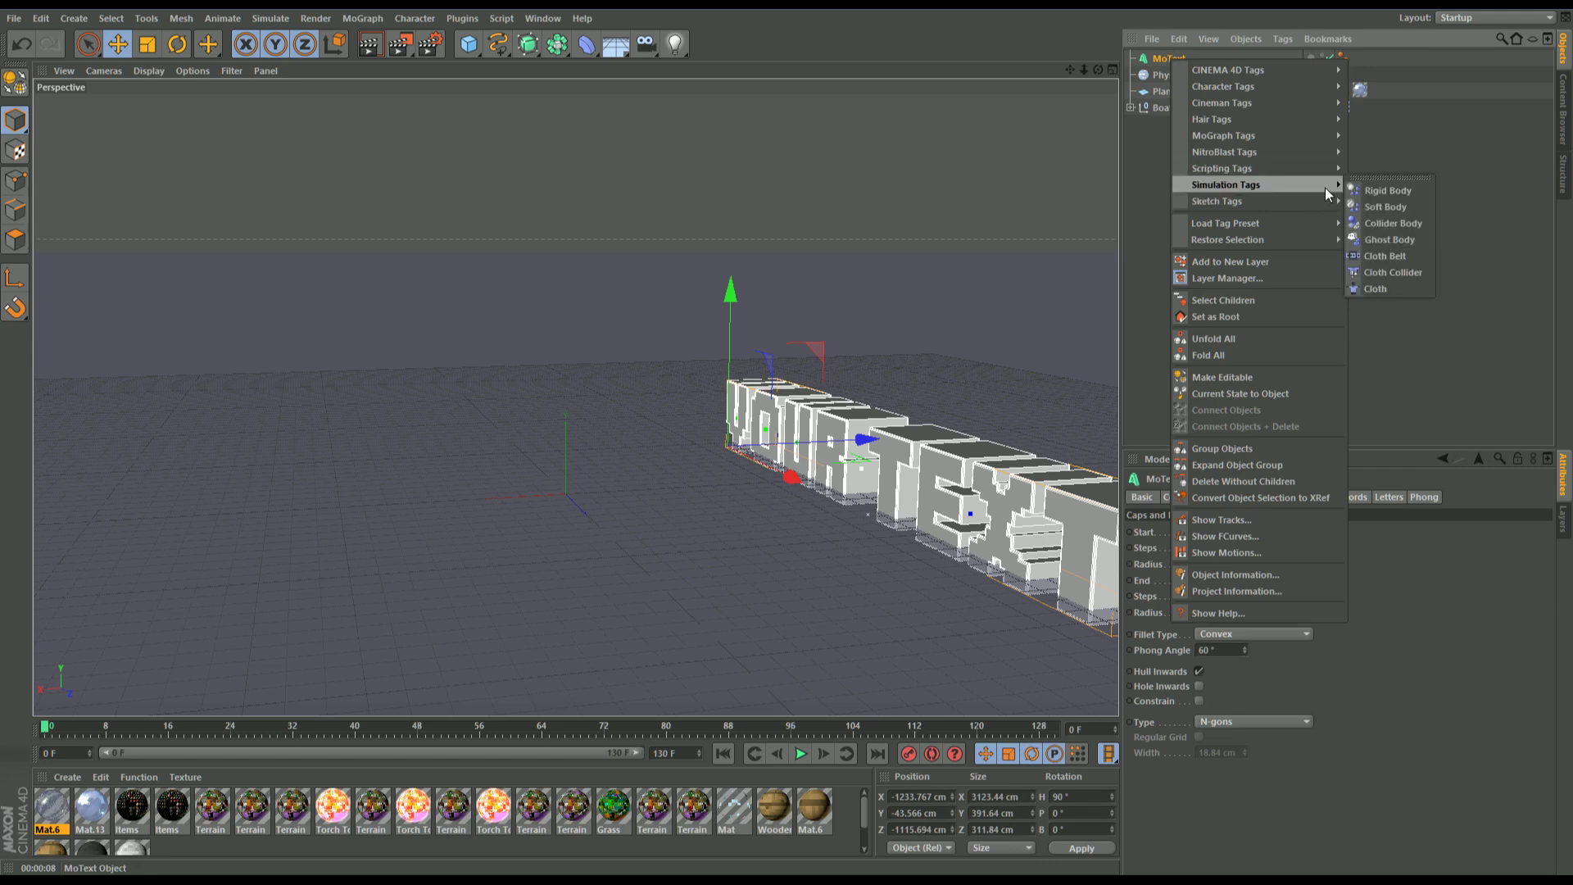
left_click(1380, 221)
left_click(1349, 326)
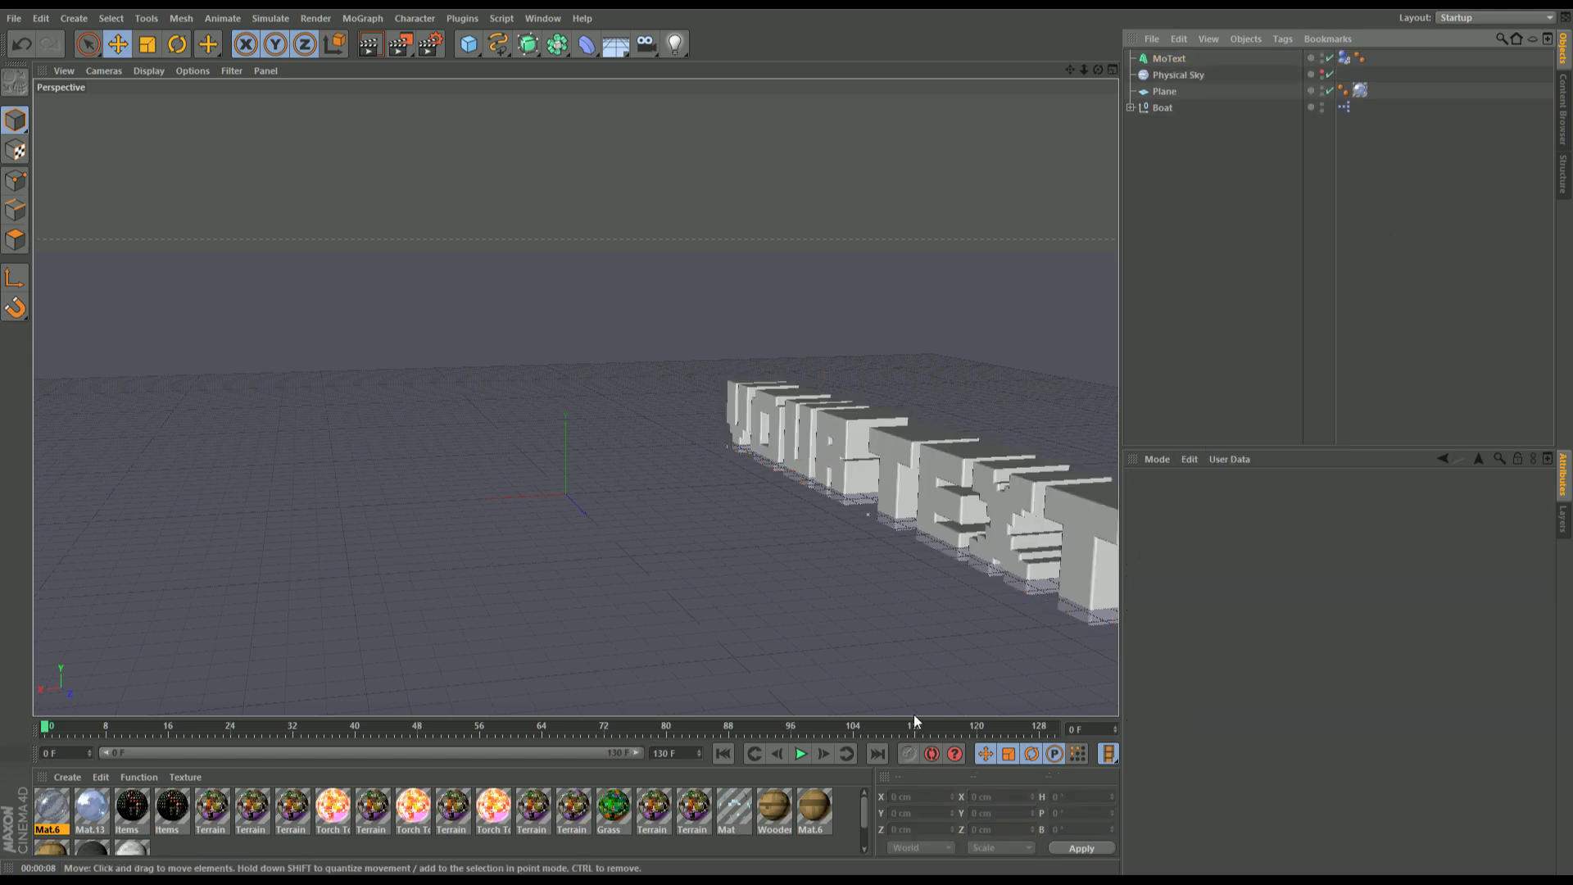
left_click(800, 753)
Step: Select the dynamics body tags of all White_Wool cubes in the Boat hierarchy, bake their simulation to the cache, and collapse the group
left_click(1131, 108)
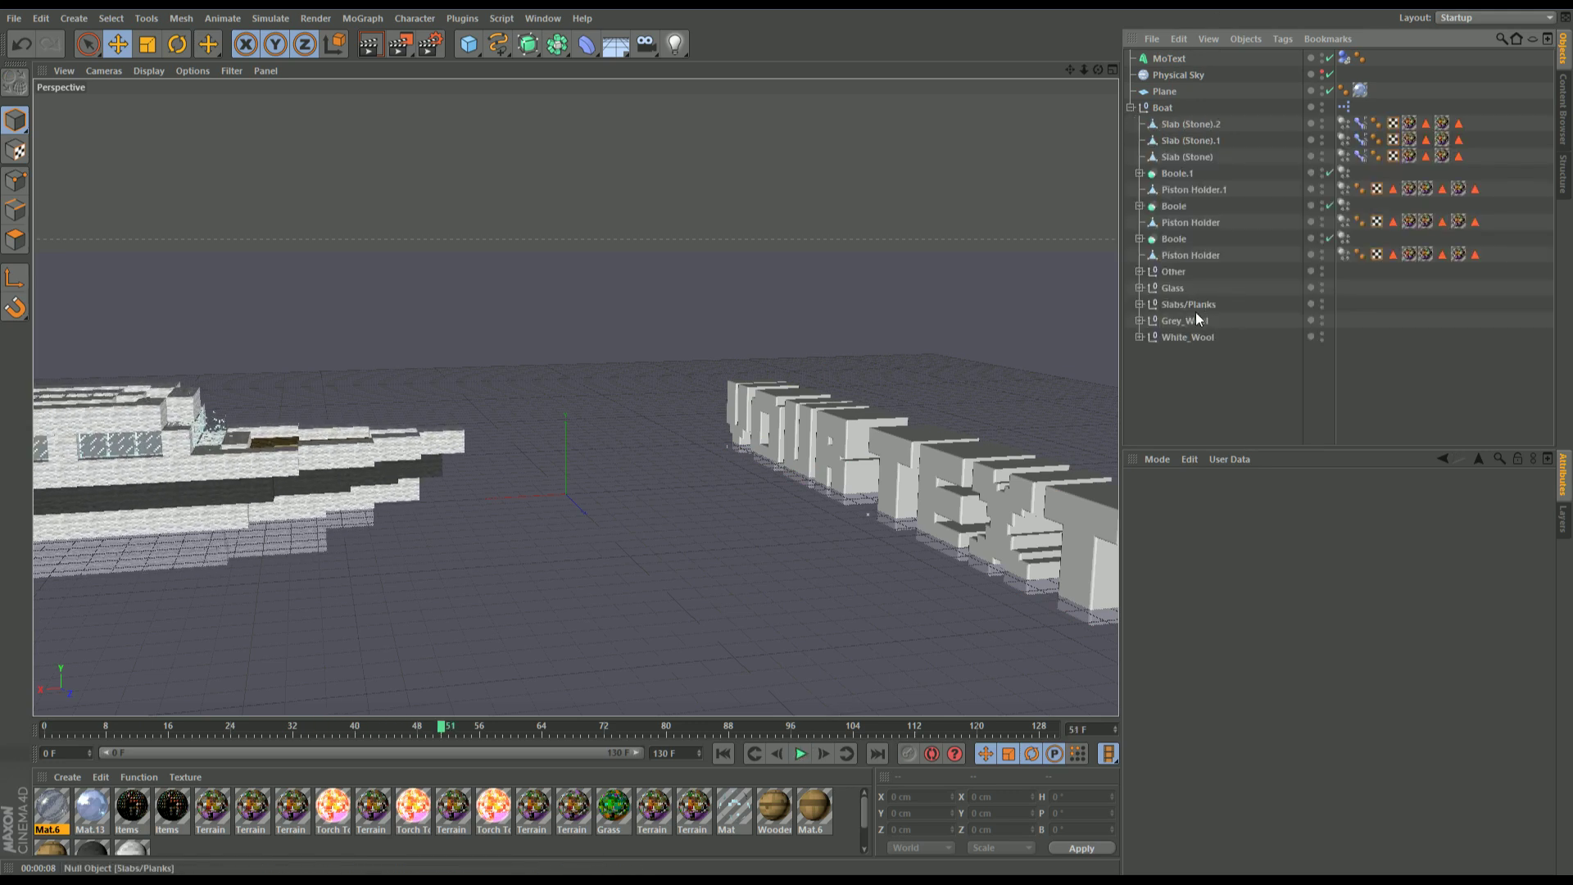
left_click(1139, 337)
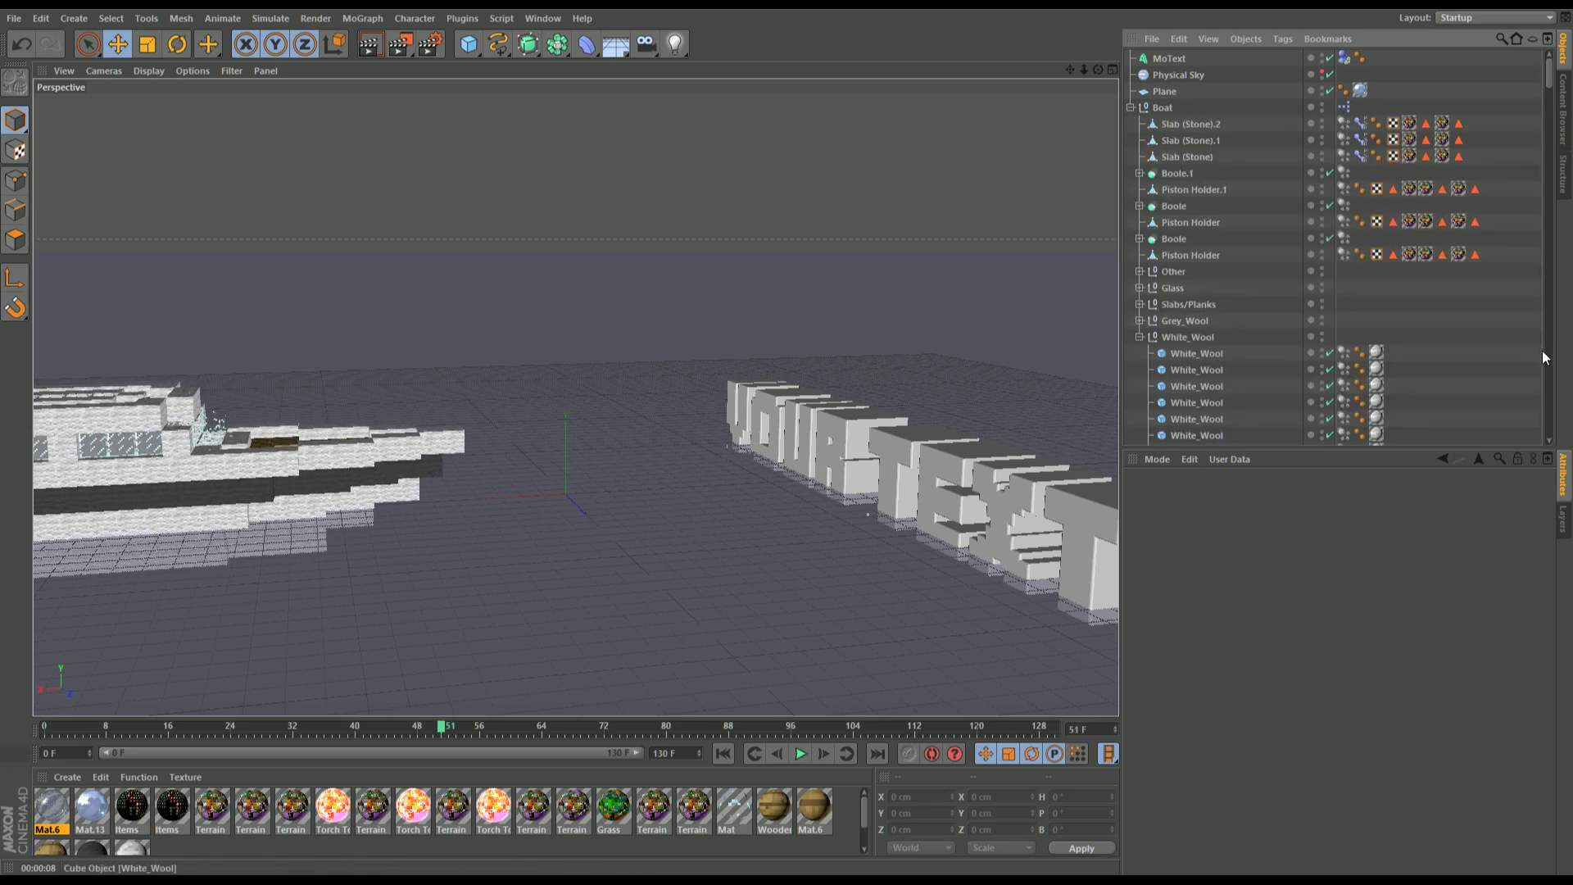
left_click(1344, 352)
left_click_drag(1550, 72, 1549, 422)
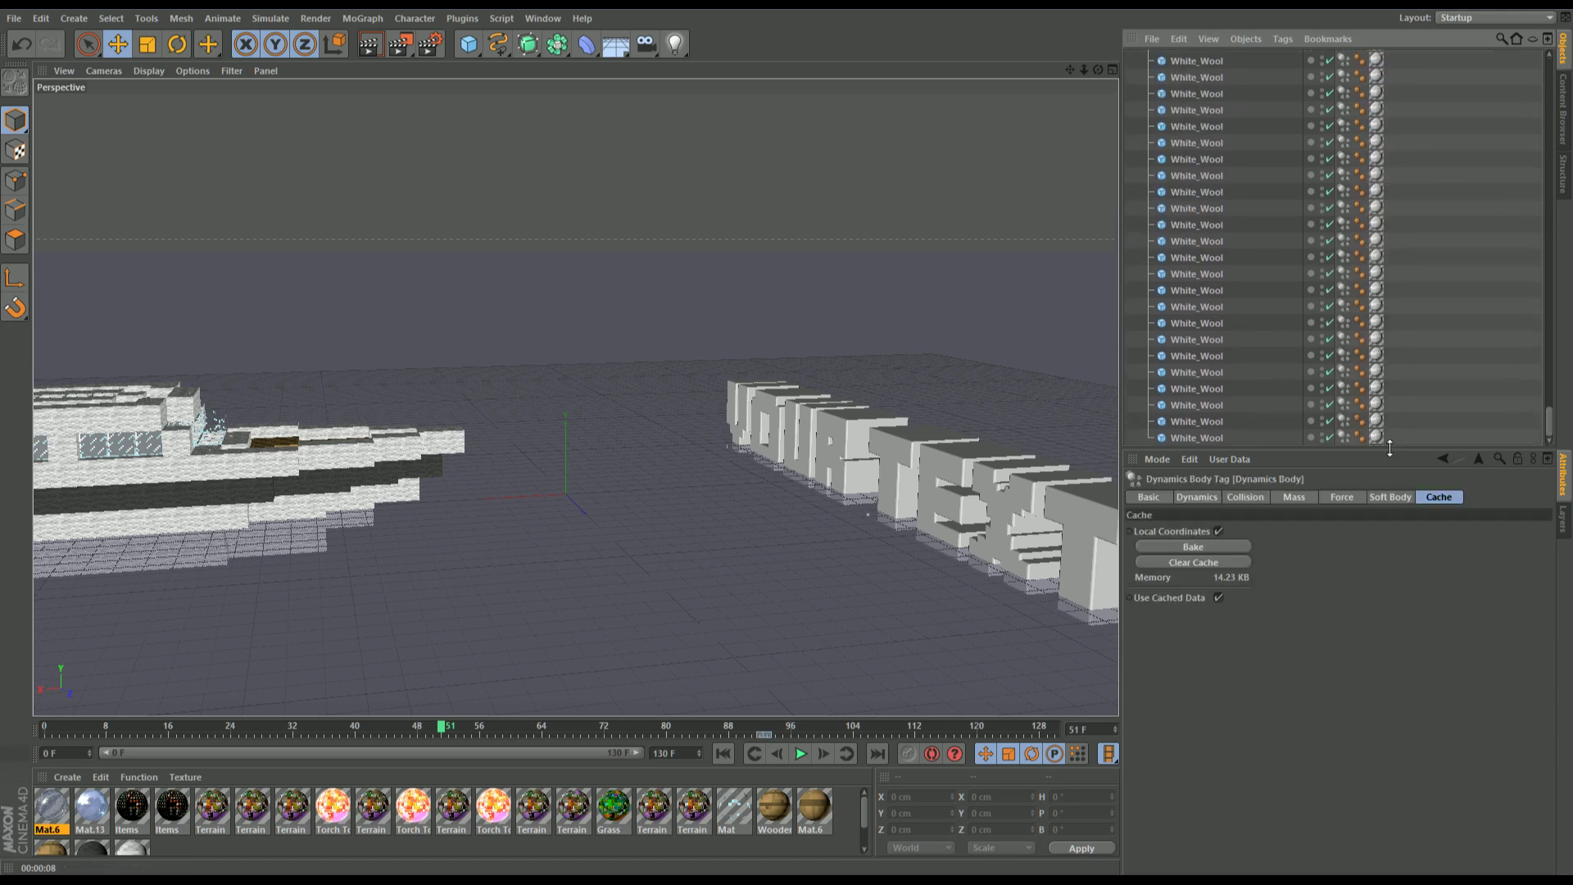
left_click(1343, 438, "shift")
left_click(1175, 548)
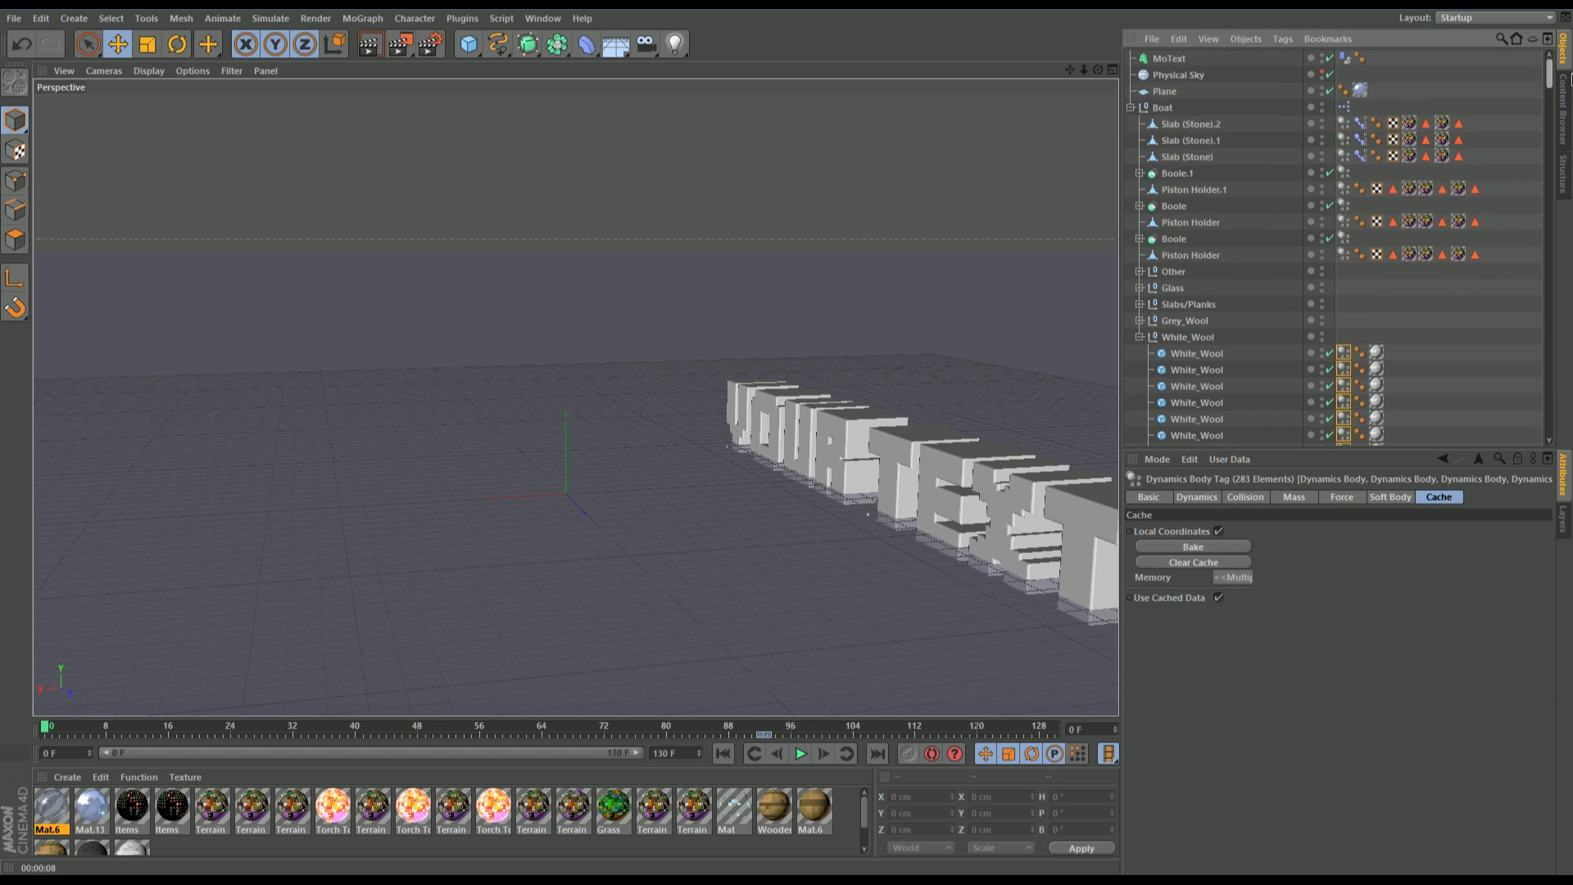
left_click(1139, 337)
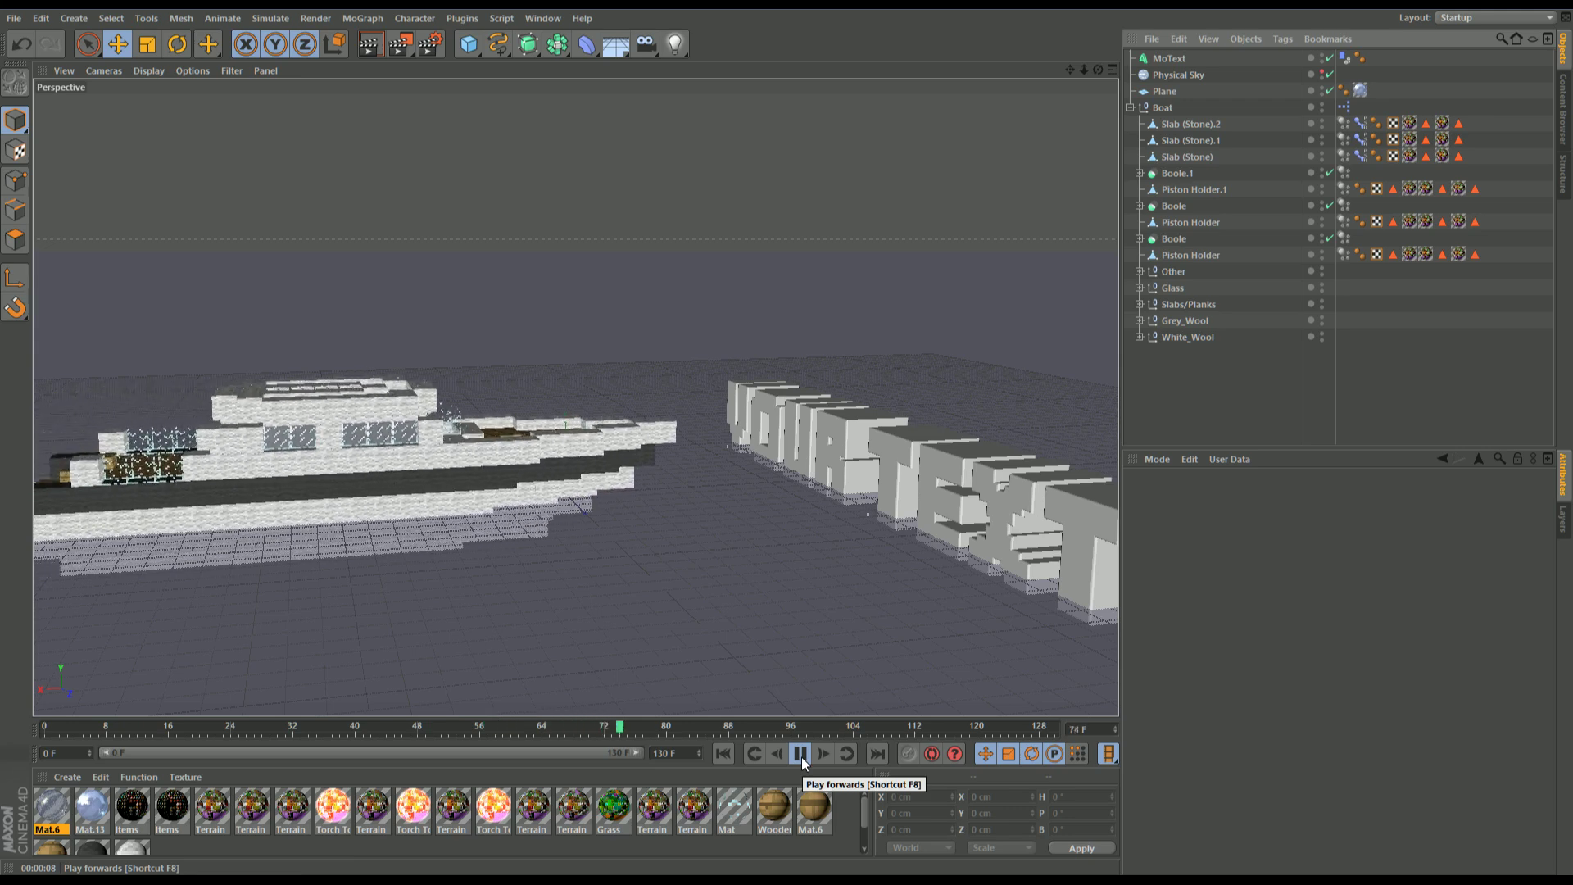
Step: Play the baked crash up to frame 109 and test-render the viewport there
left_click(801, 754)
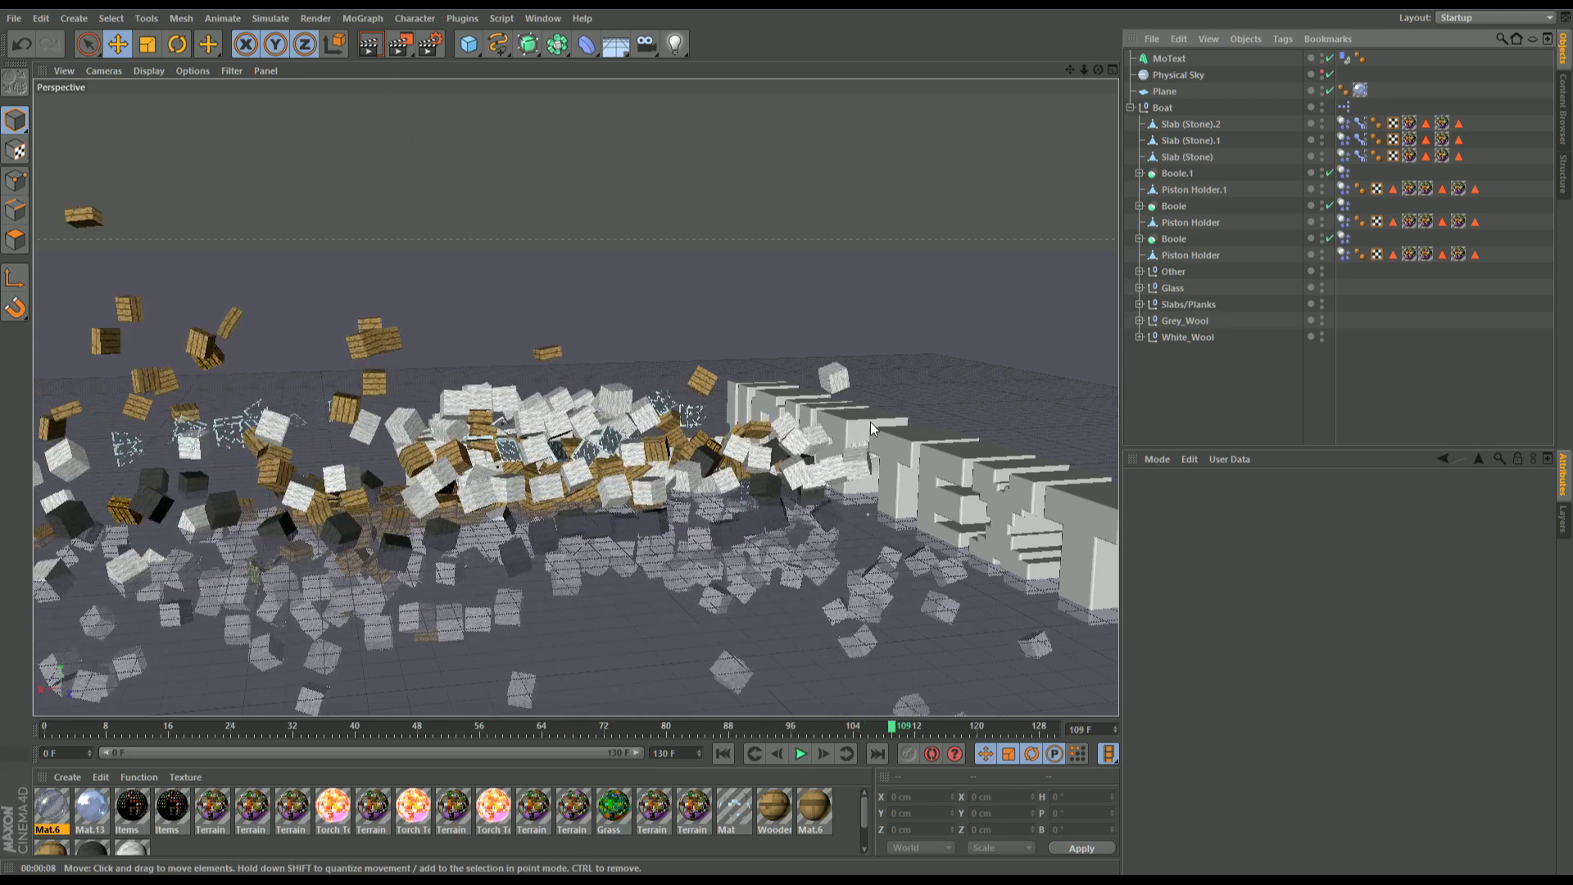
left_click(369, 44)
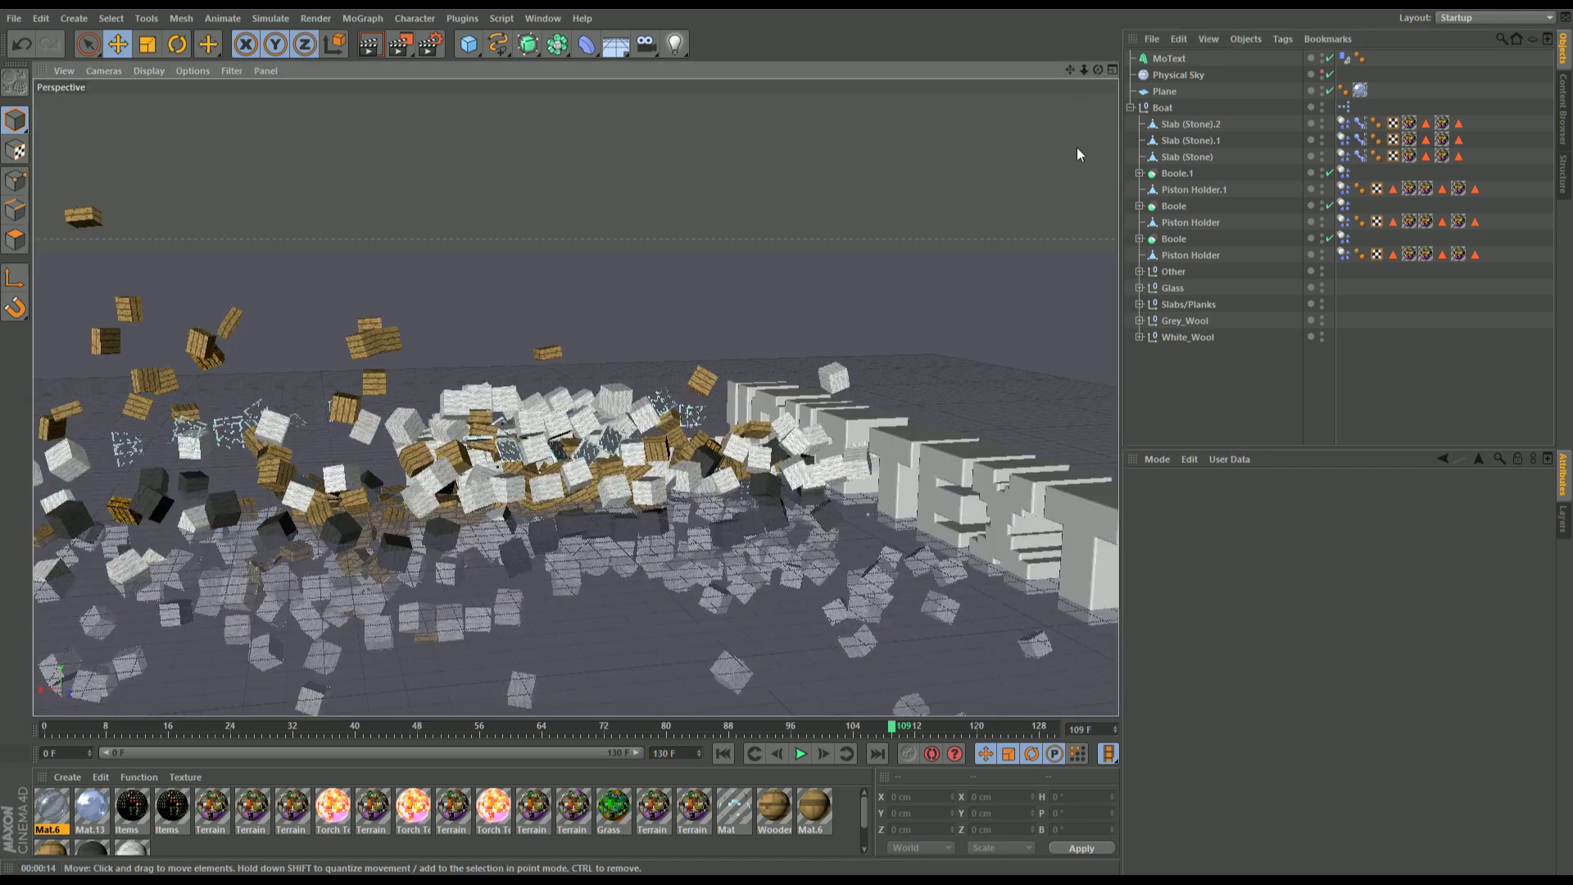
left_click_drag(1083, 72, 1084, 96)
Step: Open the Creeper intro project file from the Boat folder inside TheTemplateWorld's Minecraft folder
left_click(14, 18)
left_click(25, 61)
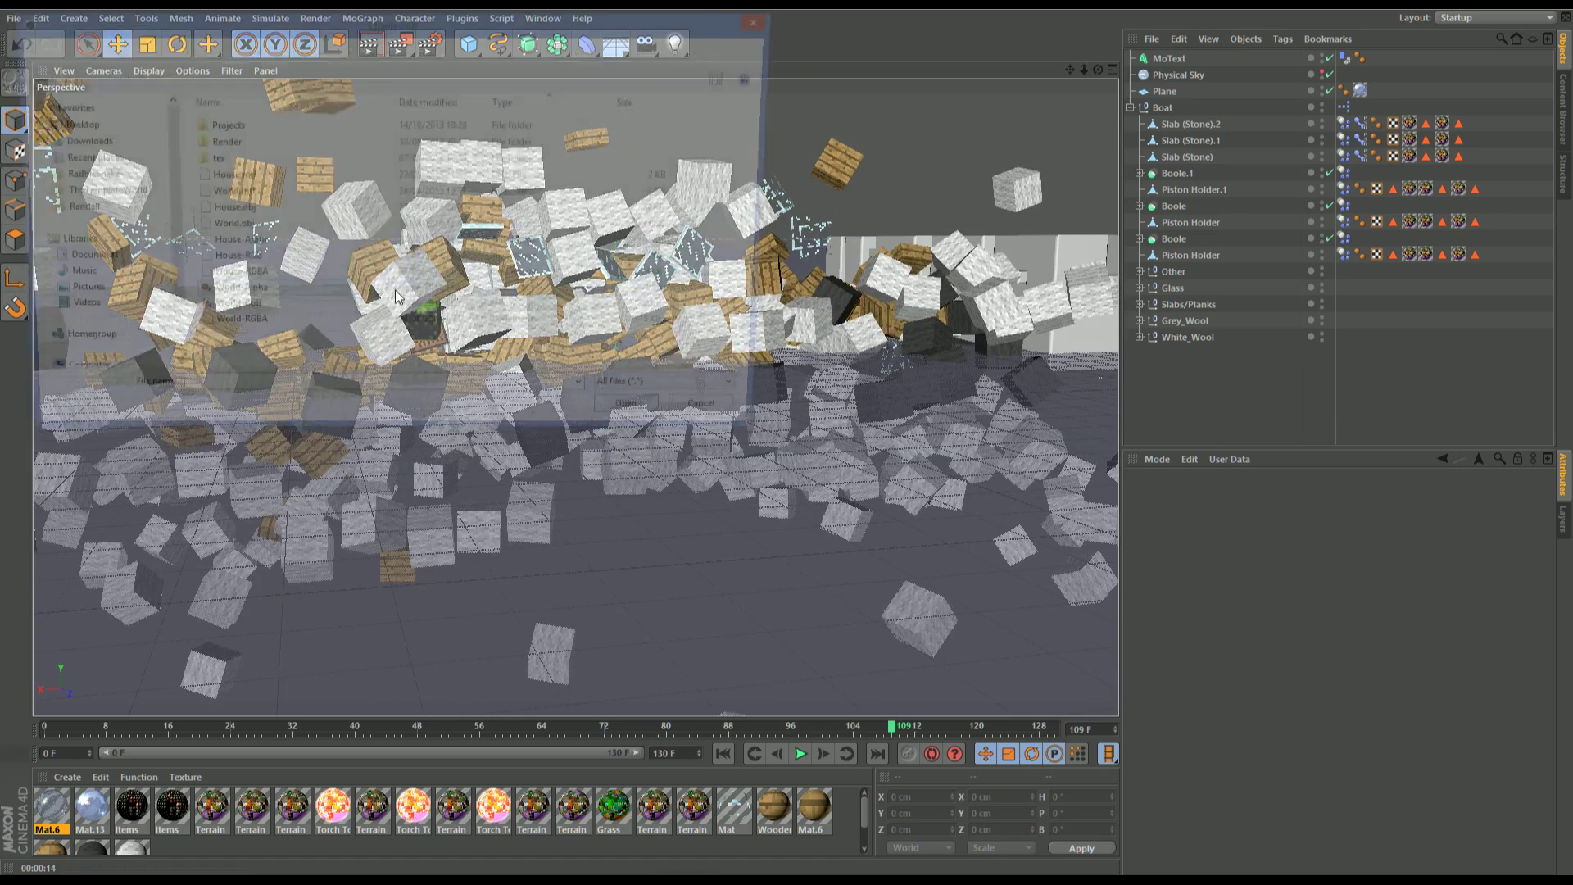
left_click_drag(465, 30, 539, 72)
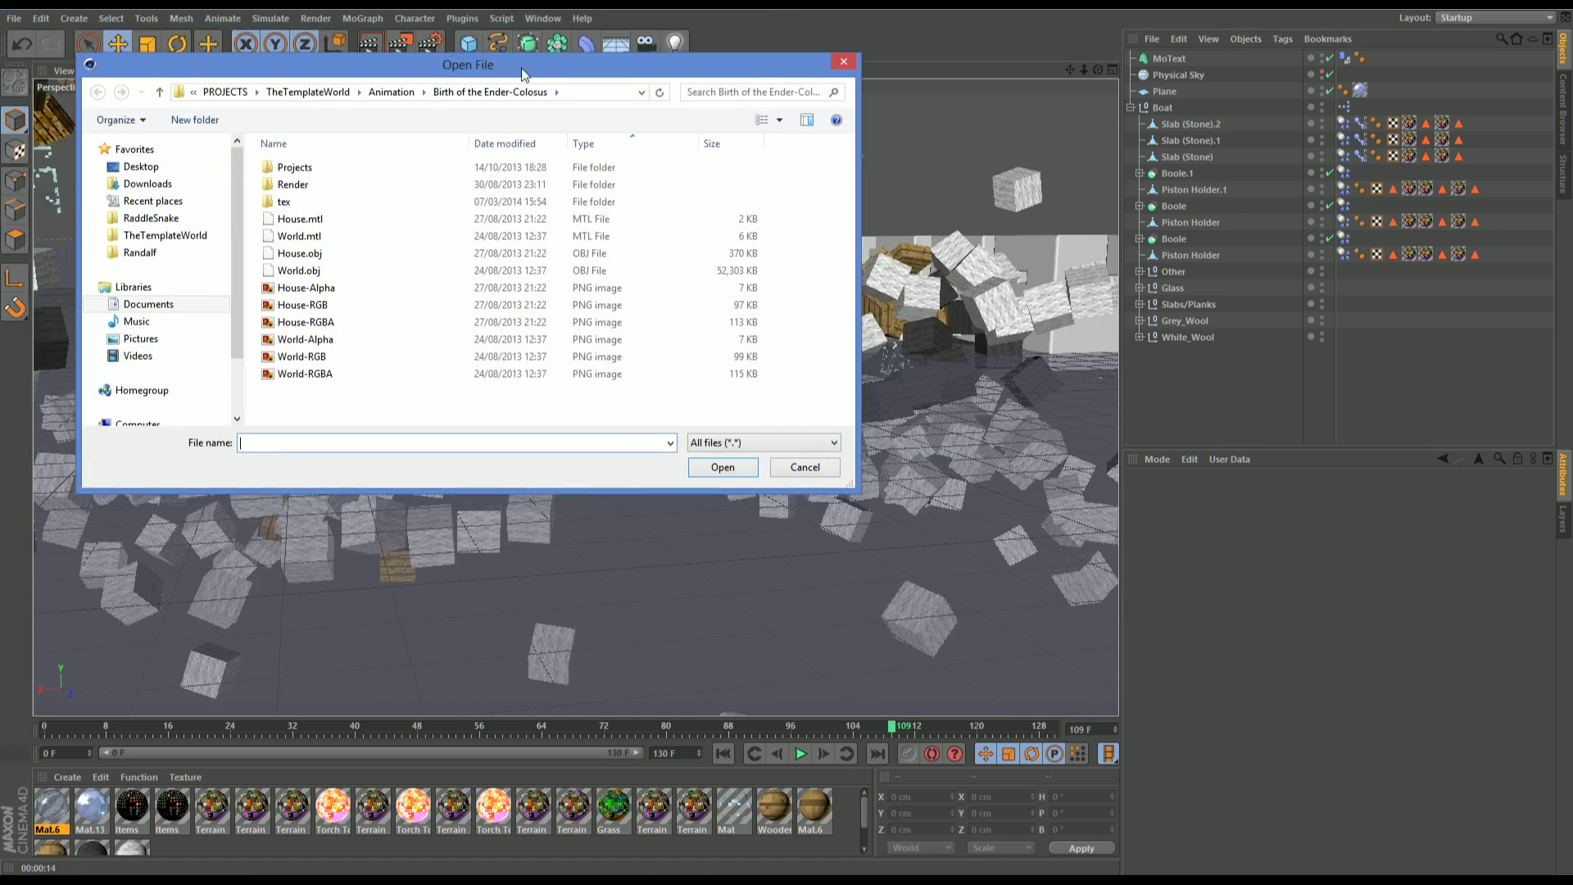
left_click(393, 92)
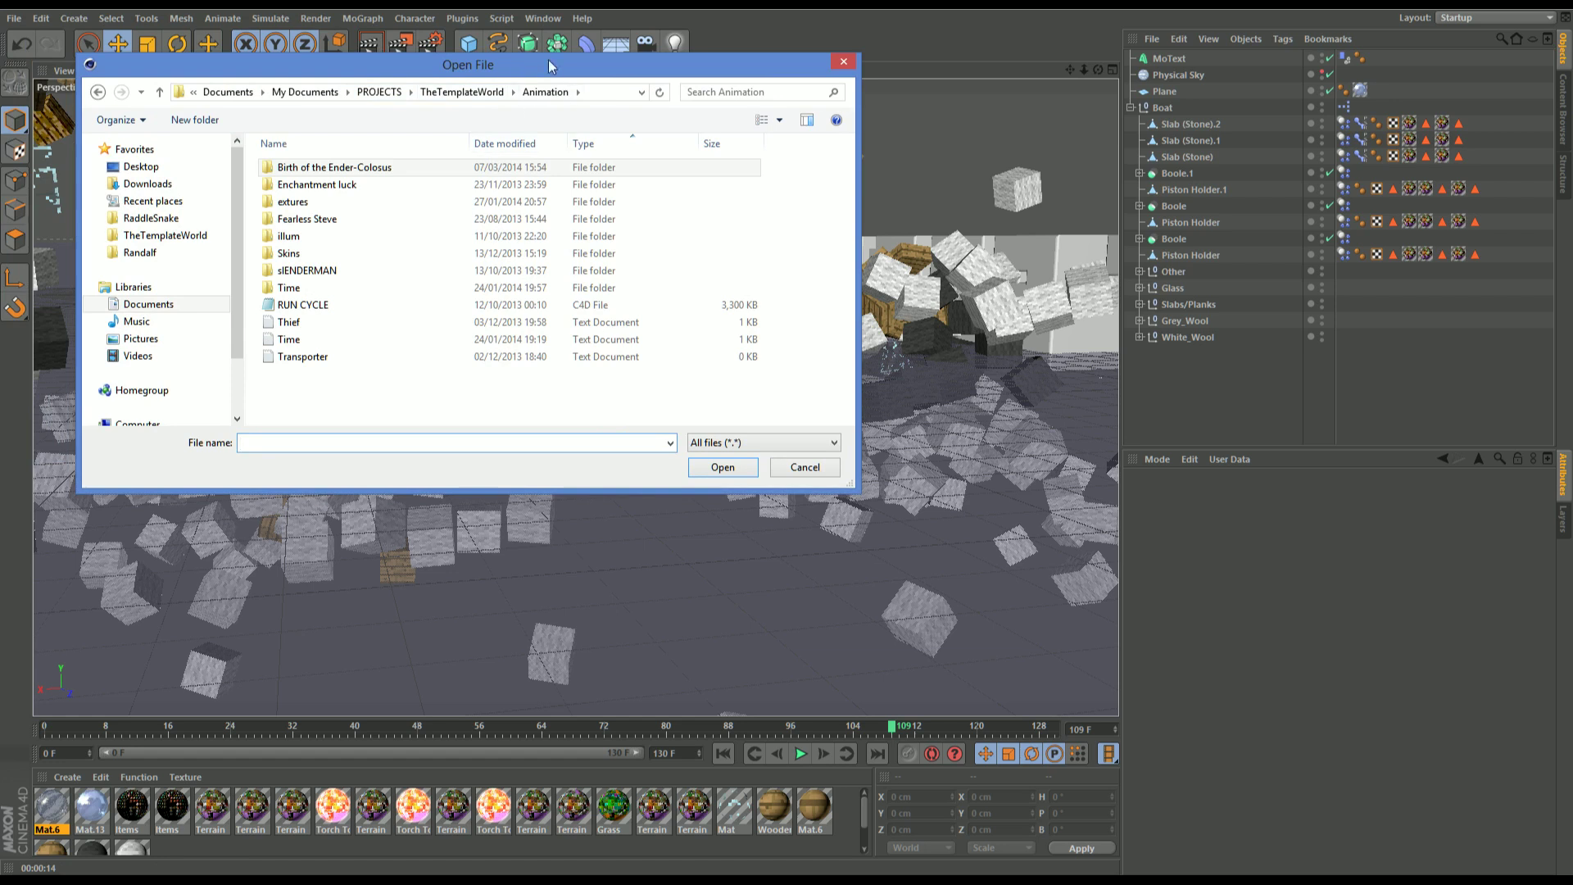
left_click(462, 92)
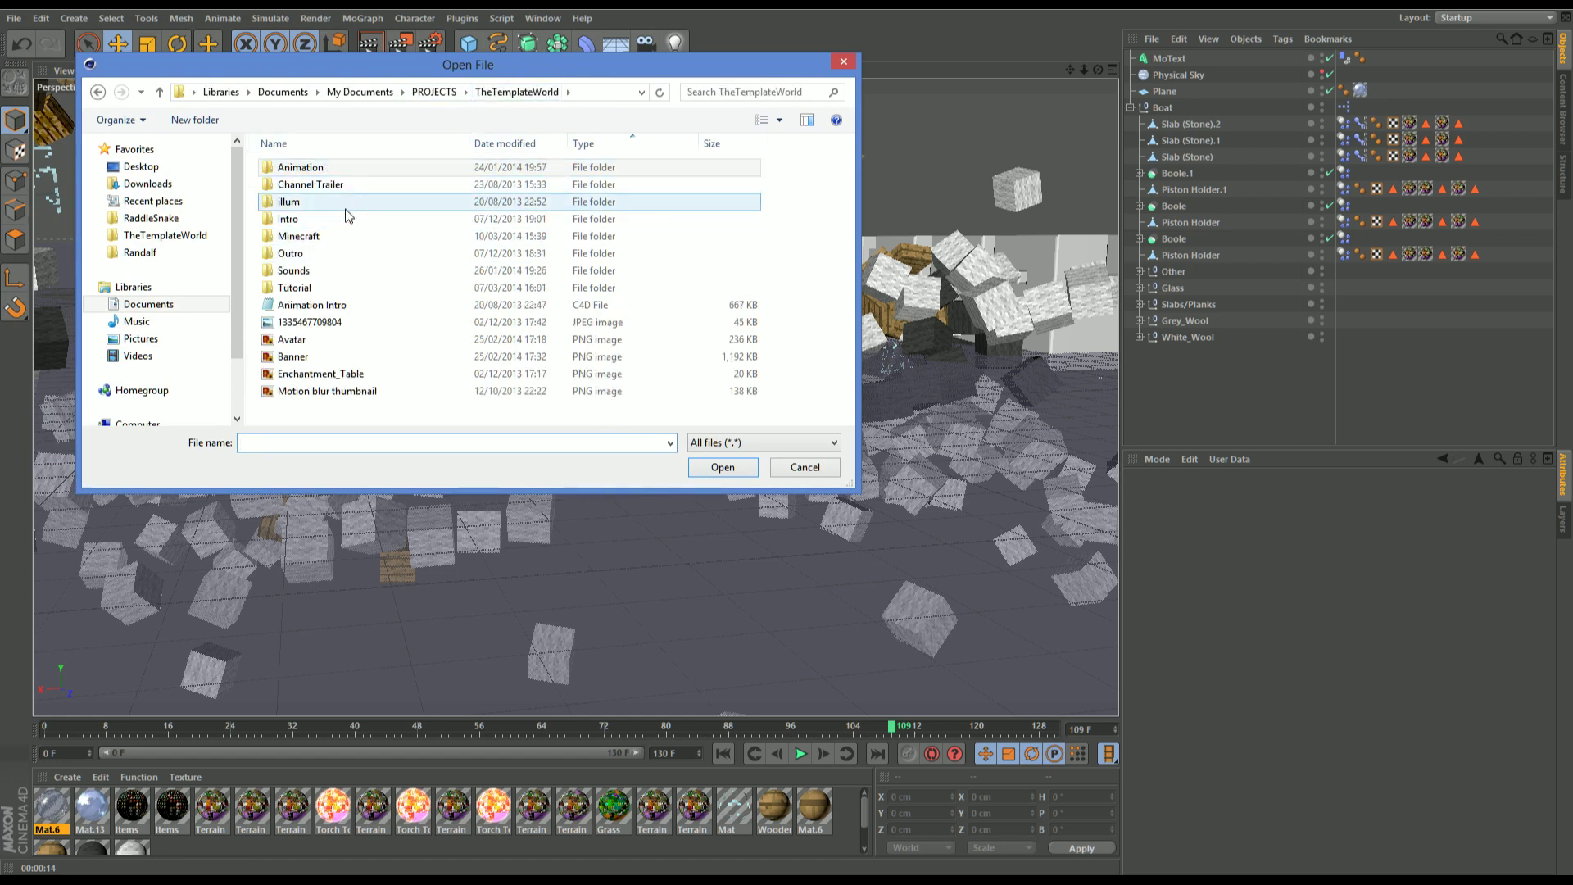
double_click(338, 238)
double_click(339, 184)
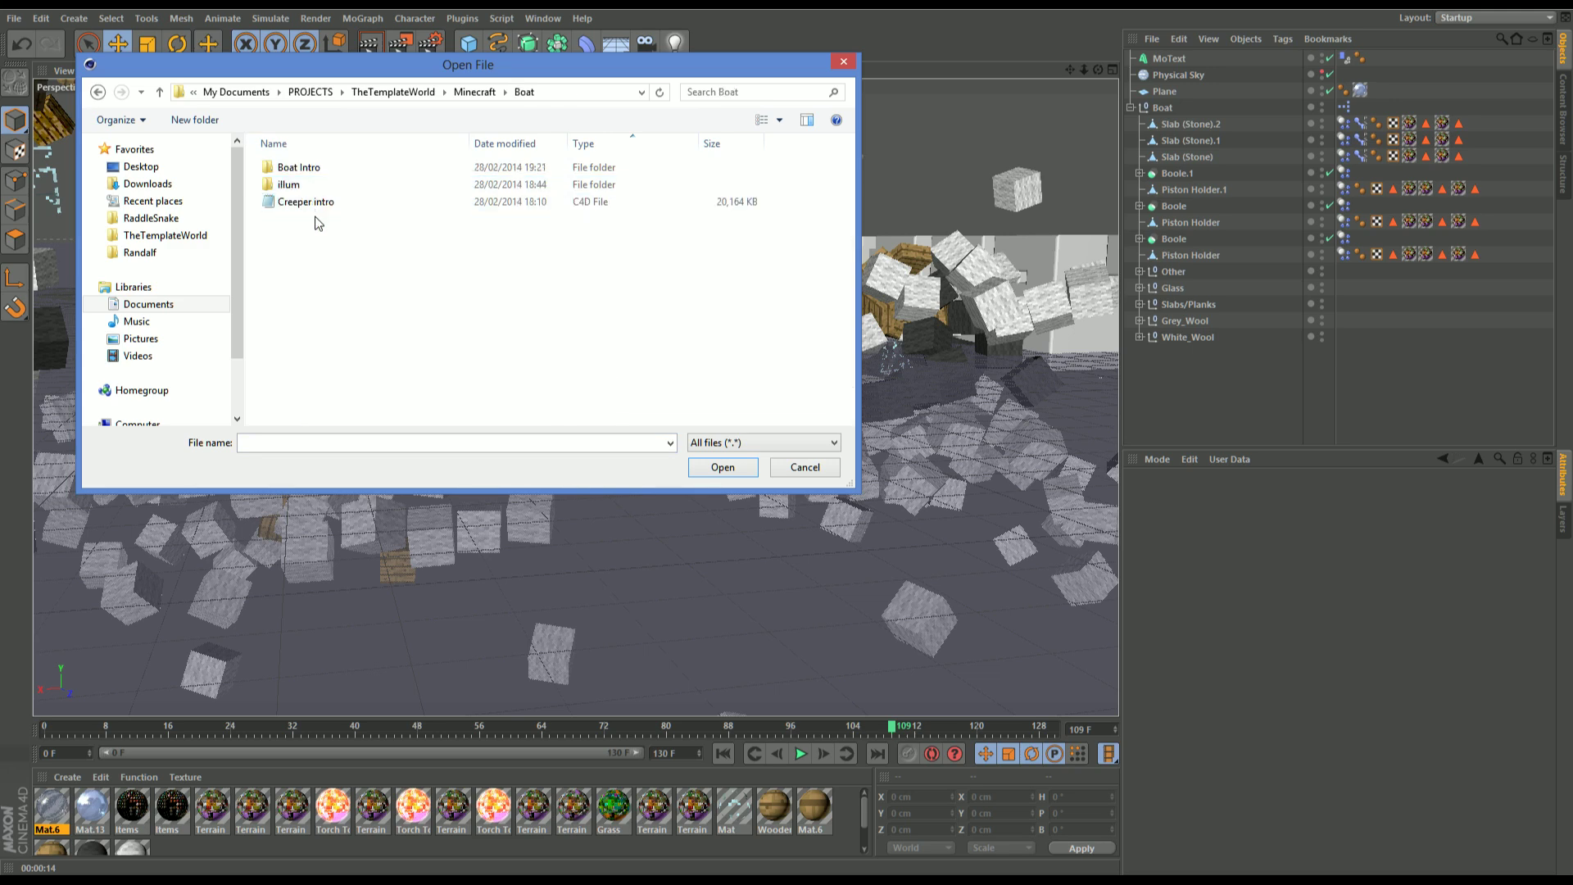
left_click(320, 208)
double_click(316, 203)
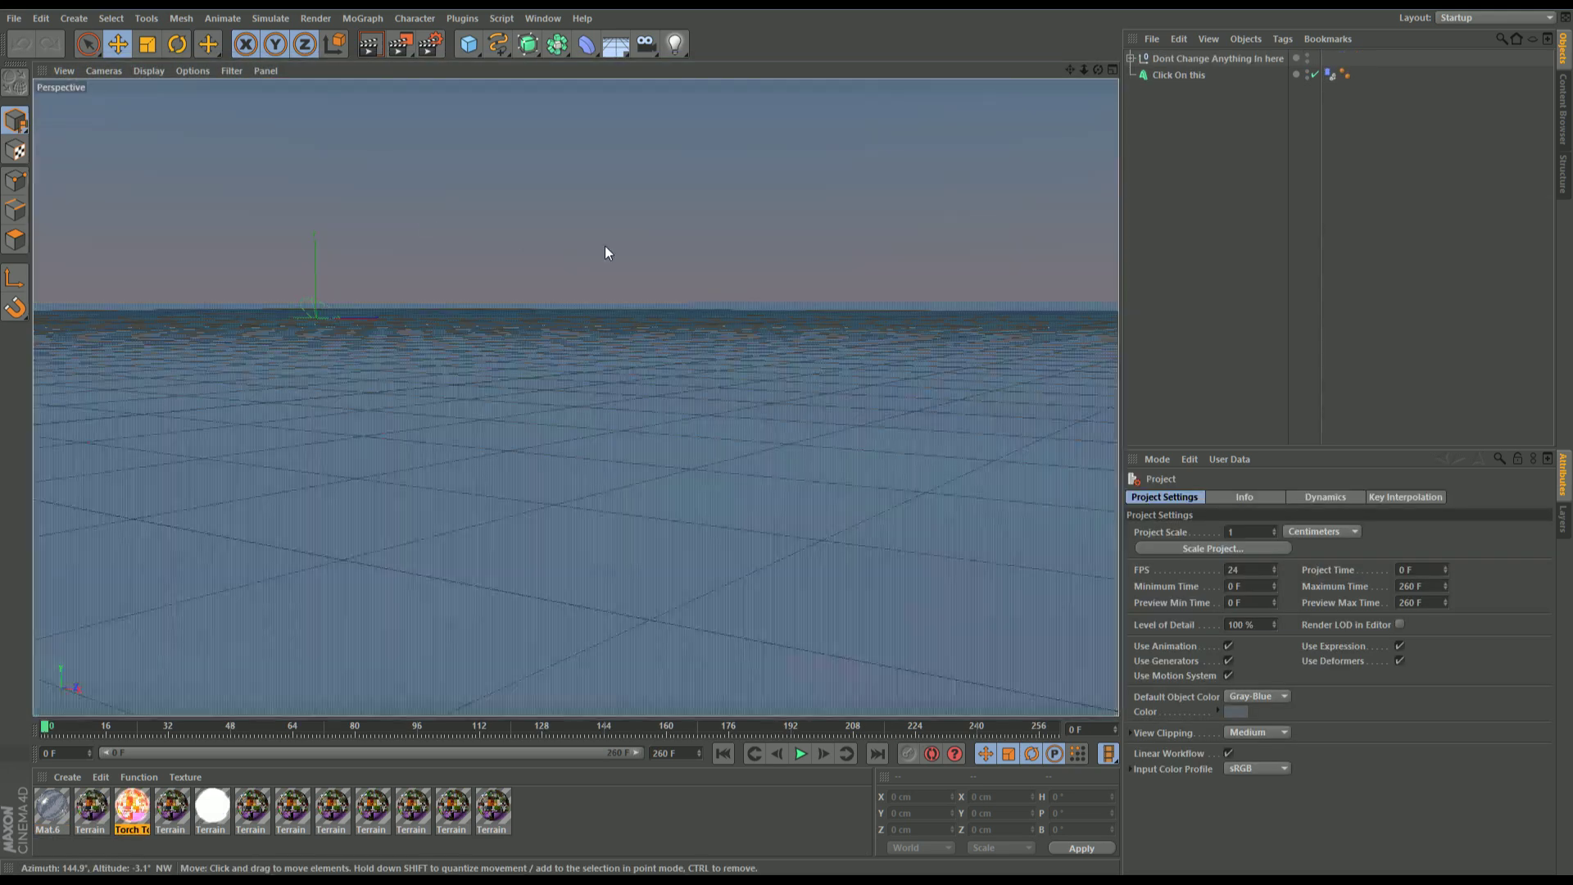
Step: Play the Creeper intro, test-render the viewport at frame 163, and scrub through the timeline to review the boat crash
left_click(796, 755)
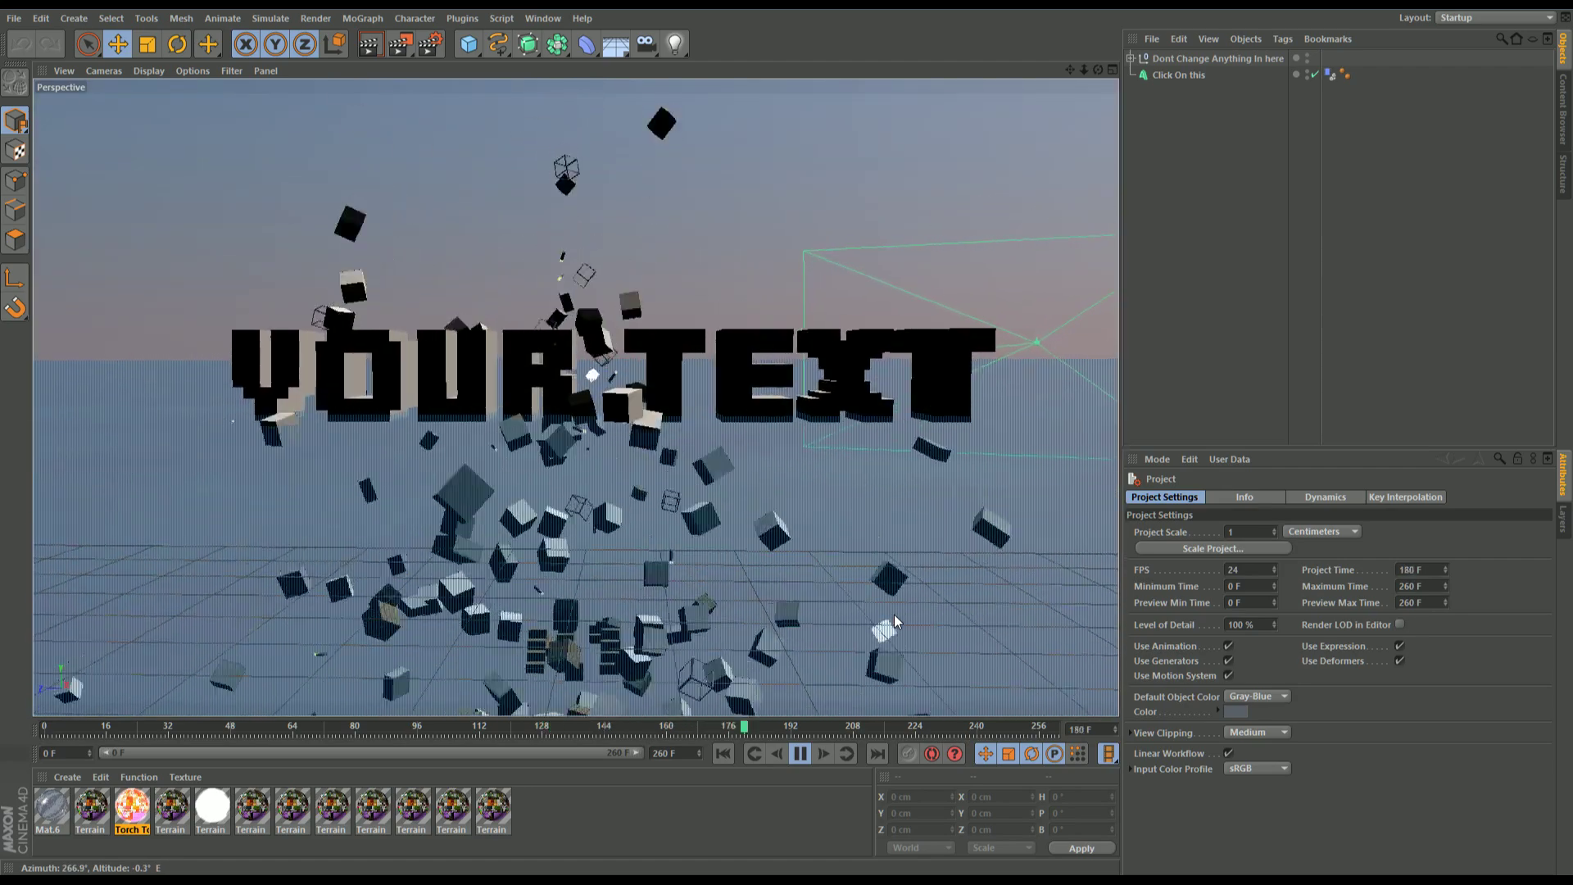
left_click_drag(832, 733, 677, 735)
left_click(368, 44)
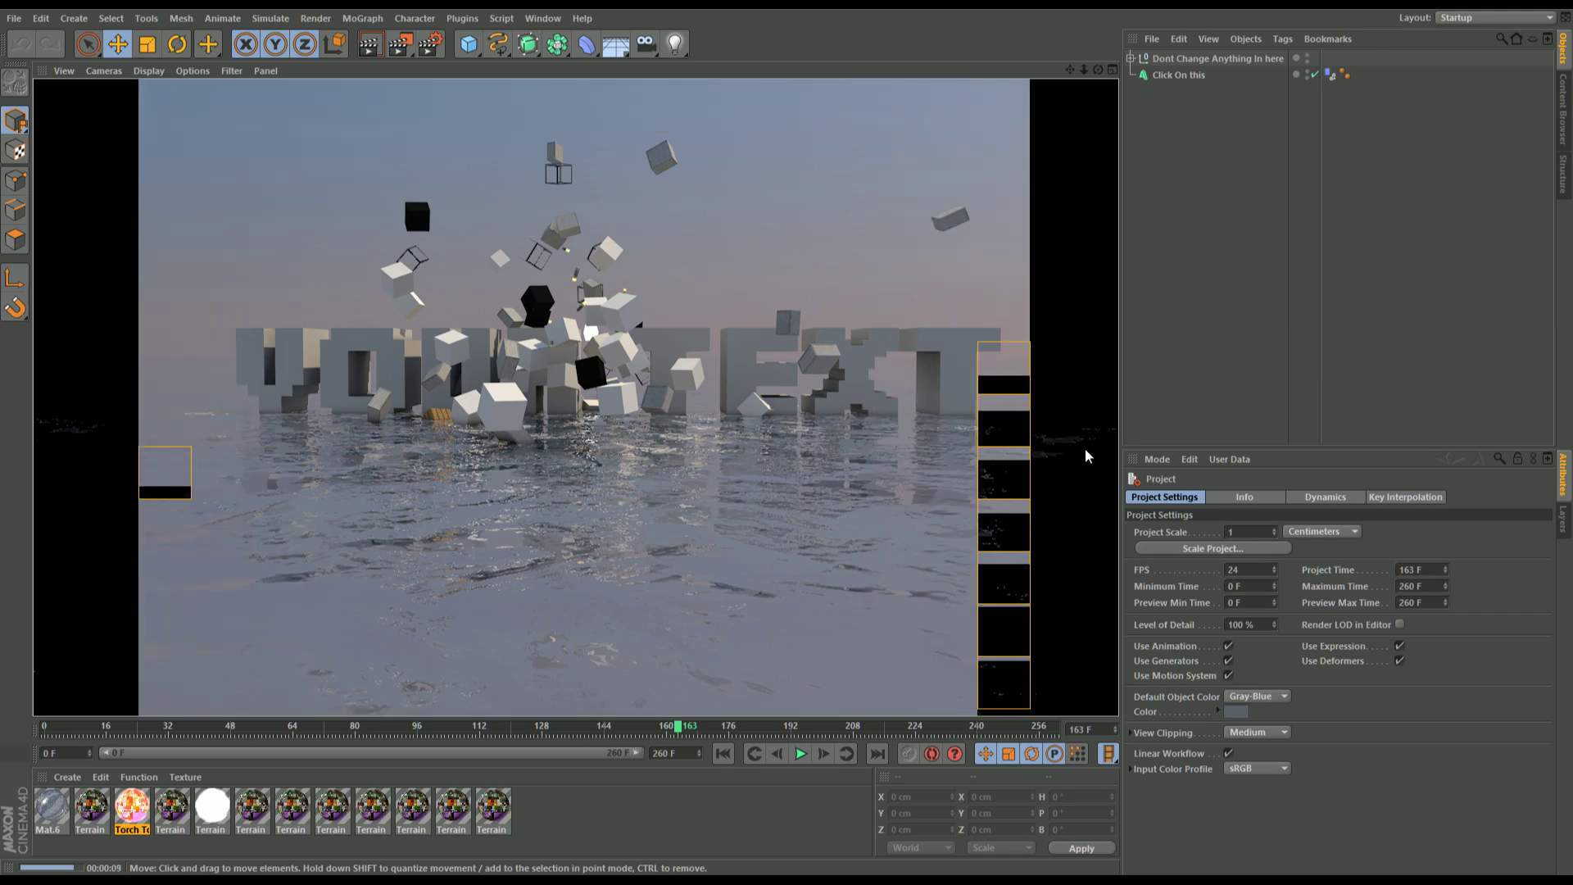
left_click(1286, 309)
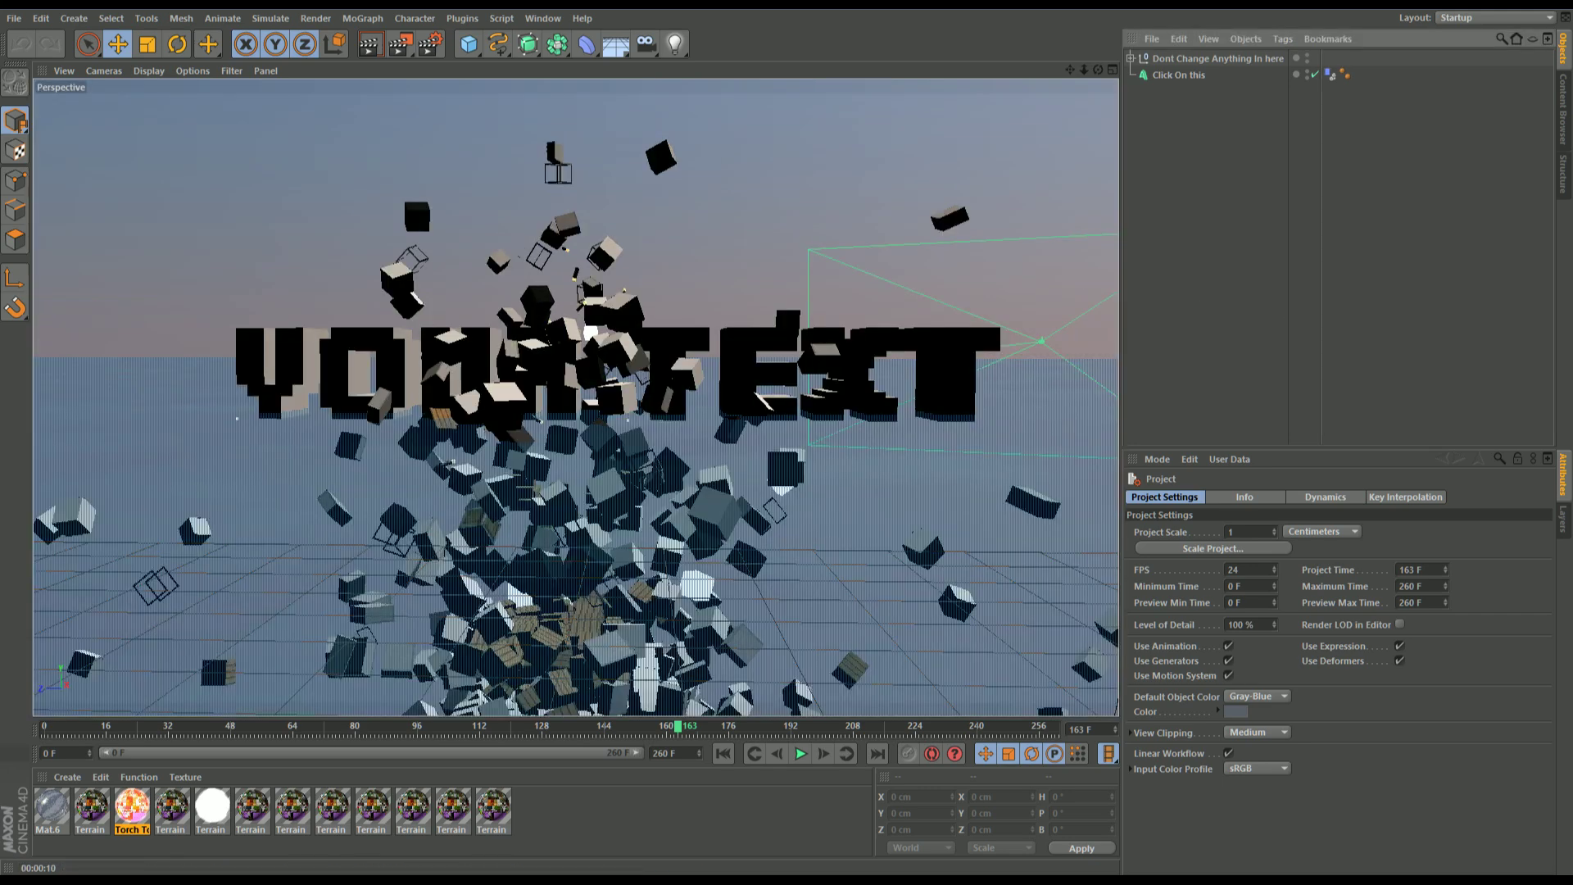
left_click_drag(672, 728, 790, 721)
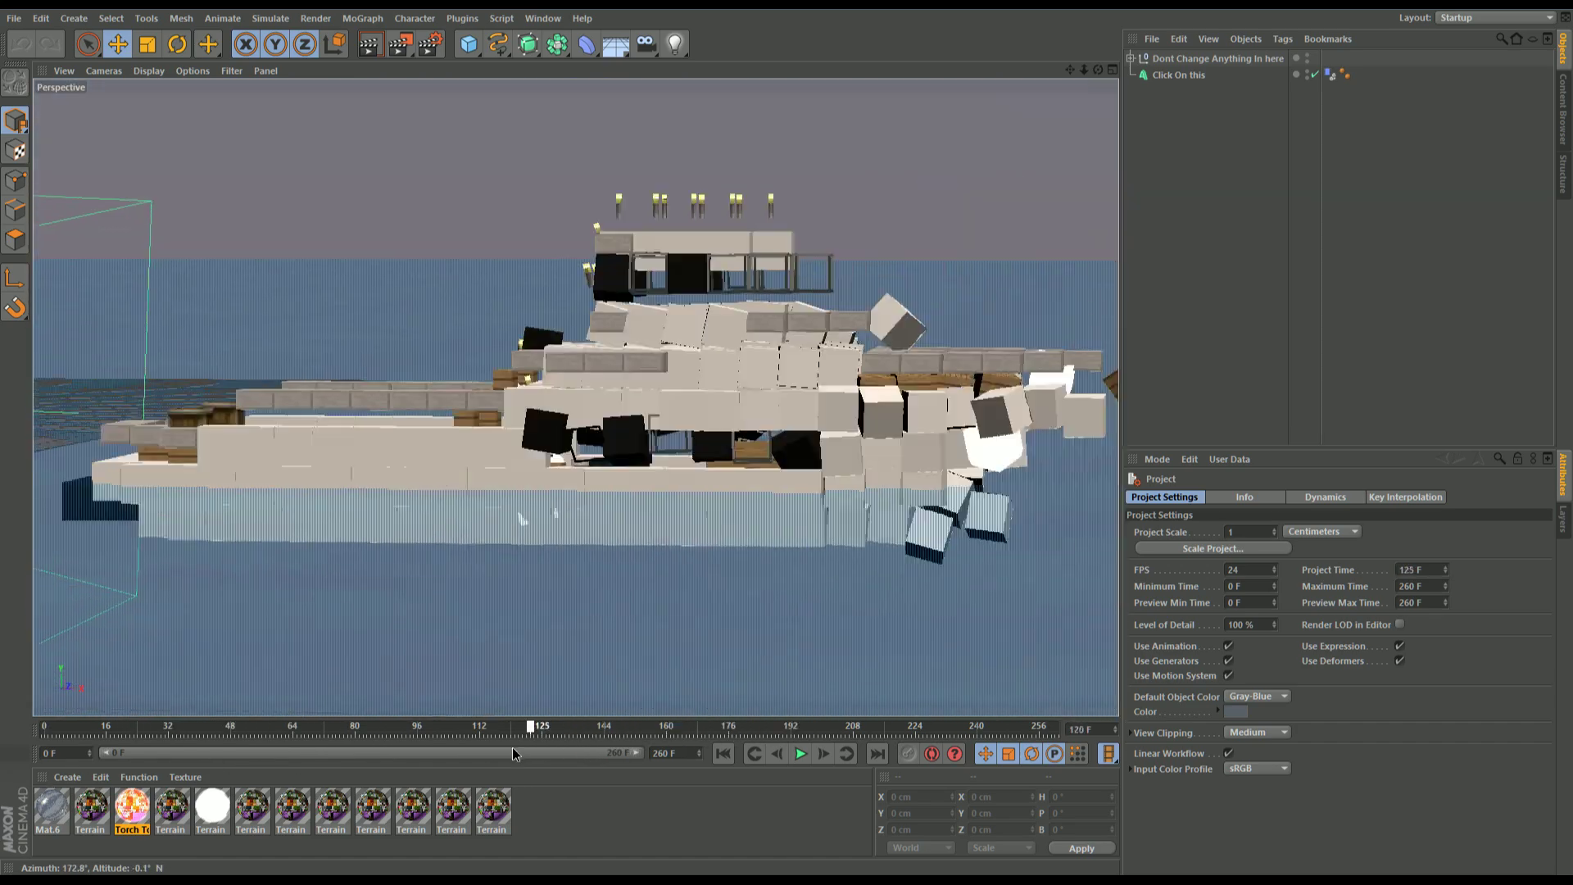